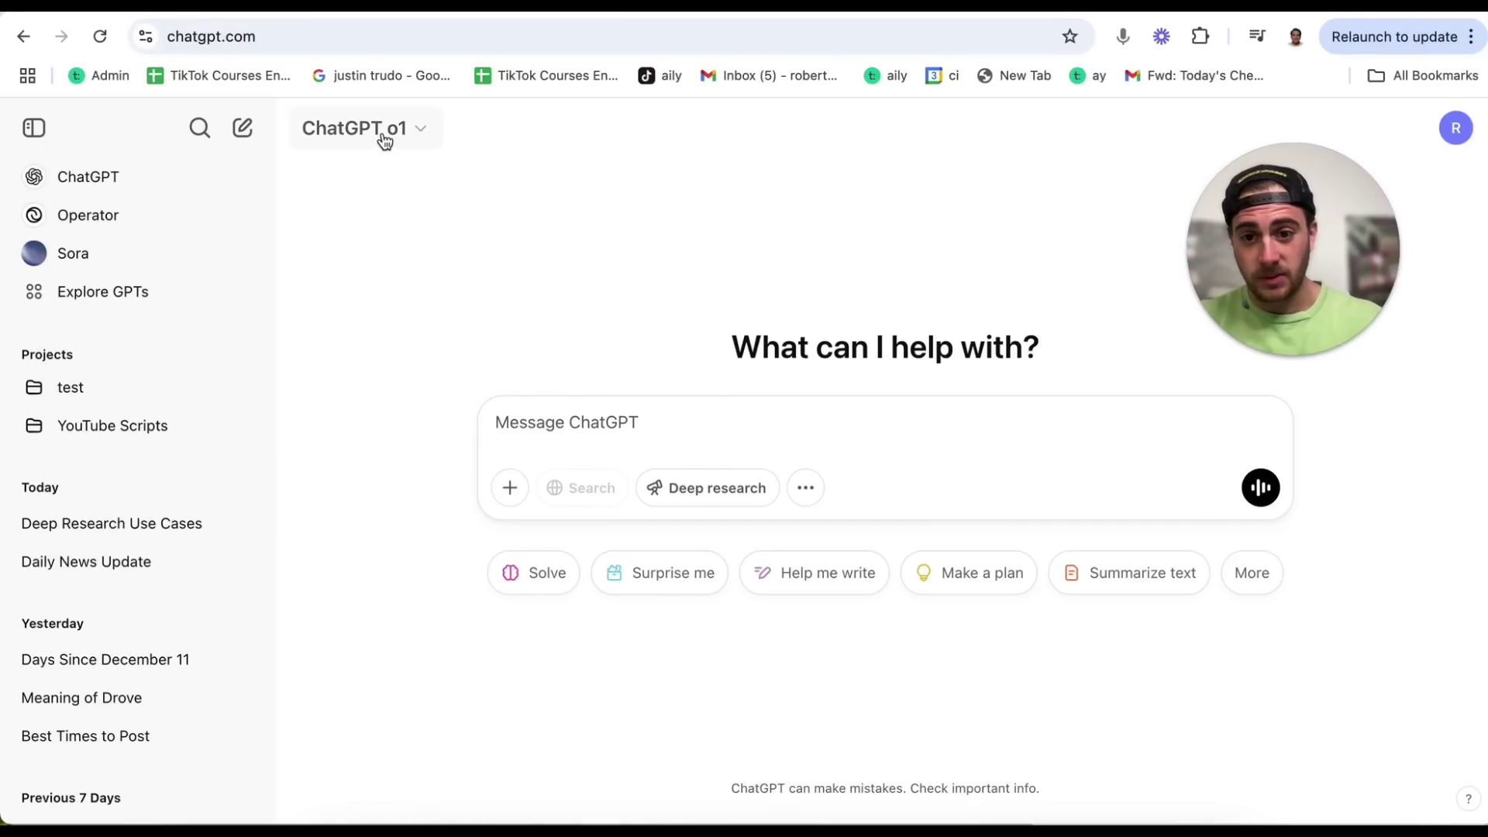
# Step: Submit a Deep research prompt for a real estate buying consultant's US outlook over 1 to 5 to 10 years, with trends, scenarios, signals and recommendations
pyautogui.click(707, 490)
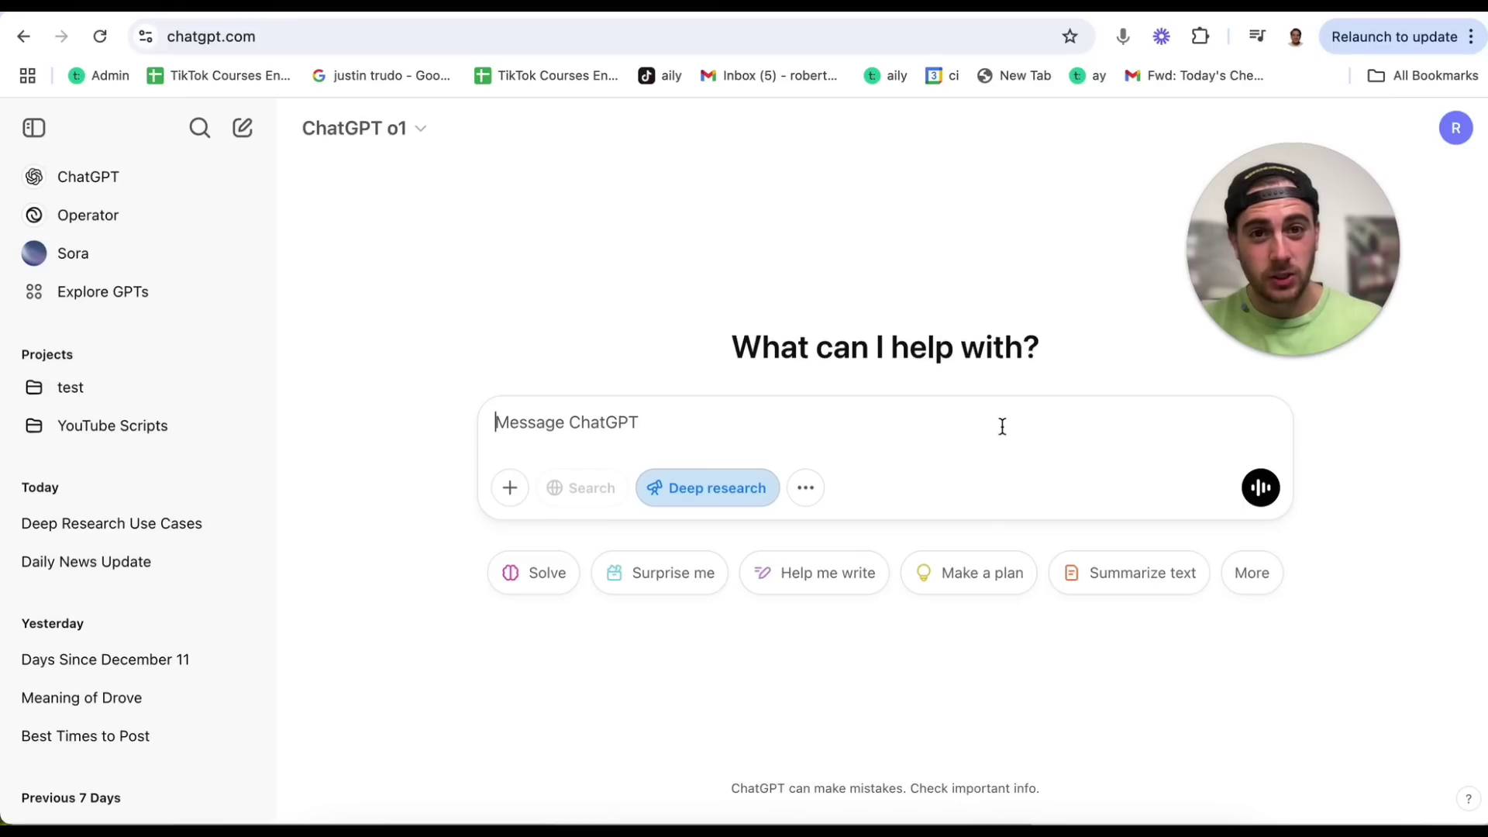
pyautogui.write('I want you to act as a strategic consultant for a [type of organization, e.g., ‘automotive manufacturer’] exploring the future of [specific area, e.g., ‘electric vehicles and autonomous technology’] over the next [time horizon, e.g., ‘10 years’]. Please provide: 1. An overview of emerging trends (technology breakthroughs, consumer preferences, regulatory changes). 2. Multiple future scenarios (best-case, worst-case, business-as-usual), with key assumptions and indicators for each.')
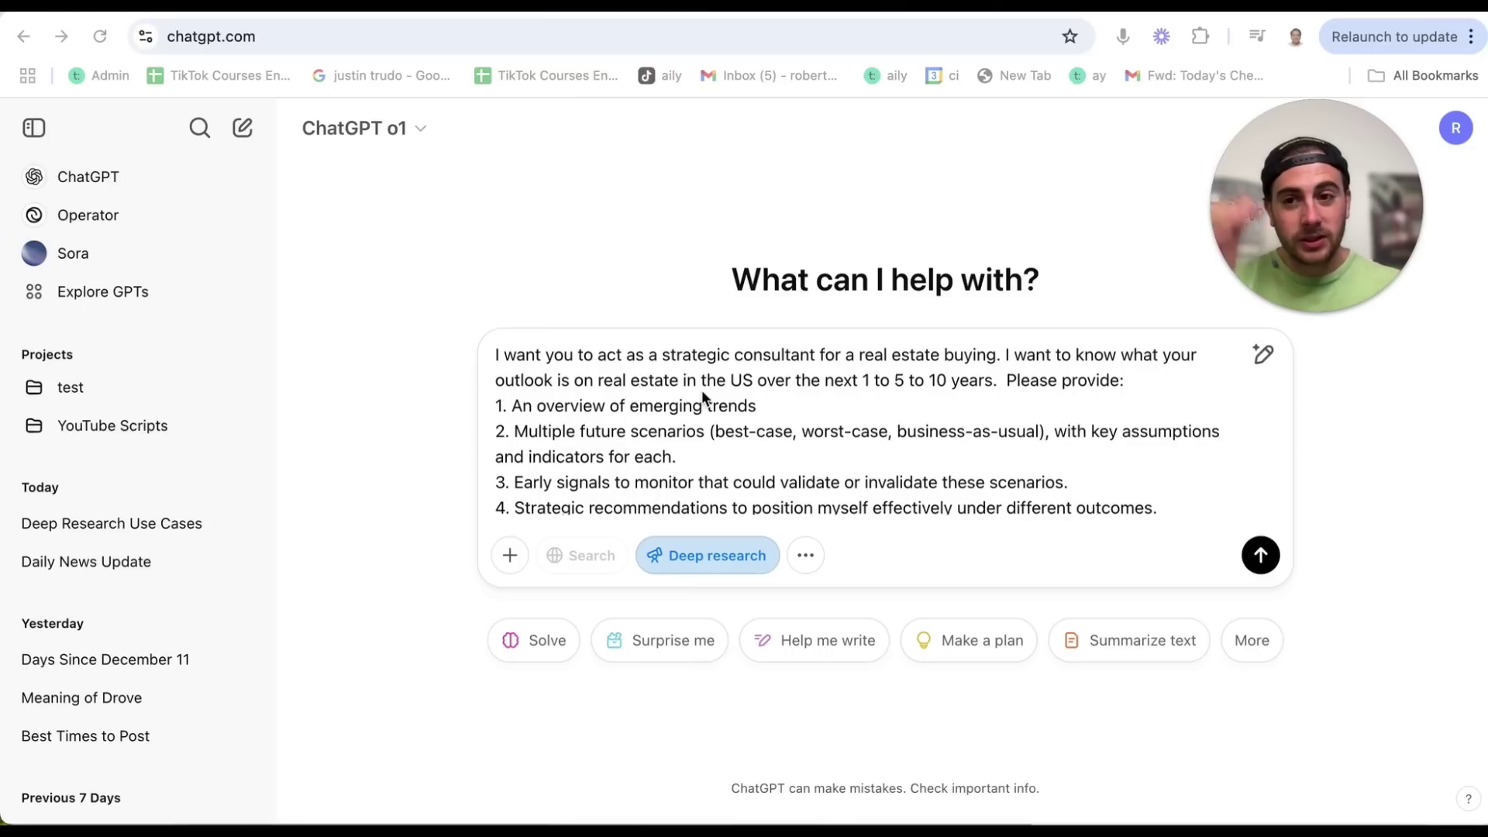
pyautogui.scroll(-1, 704, 396)
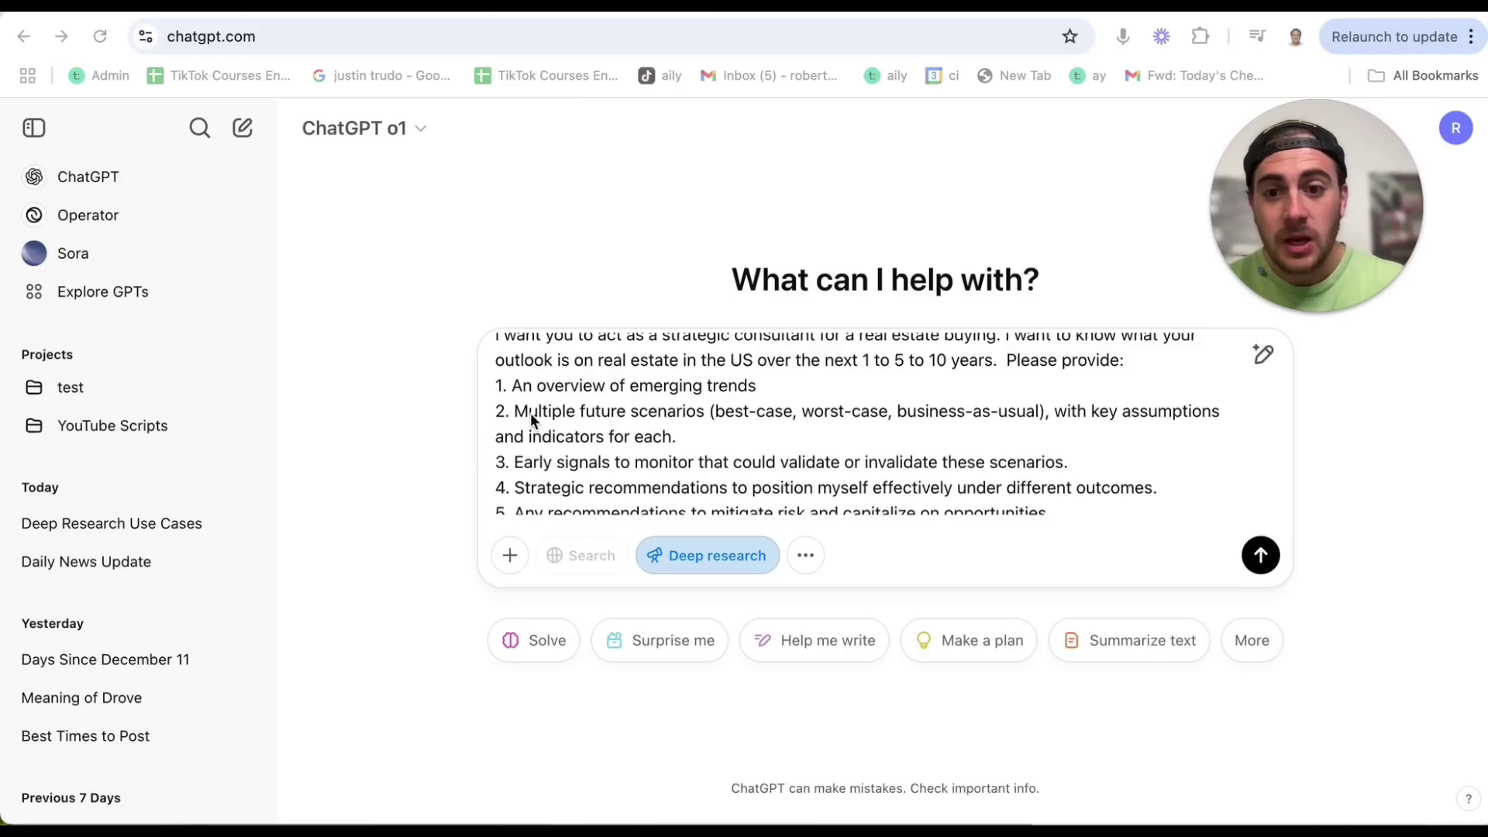
pyautogui.scroll(-1, 750, 444)
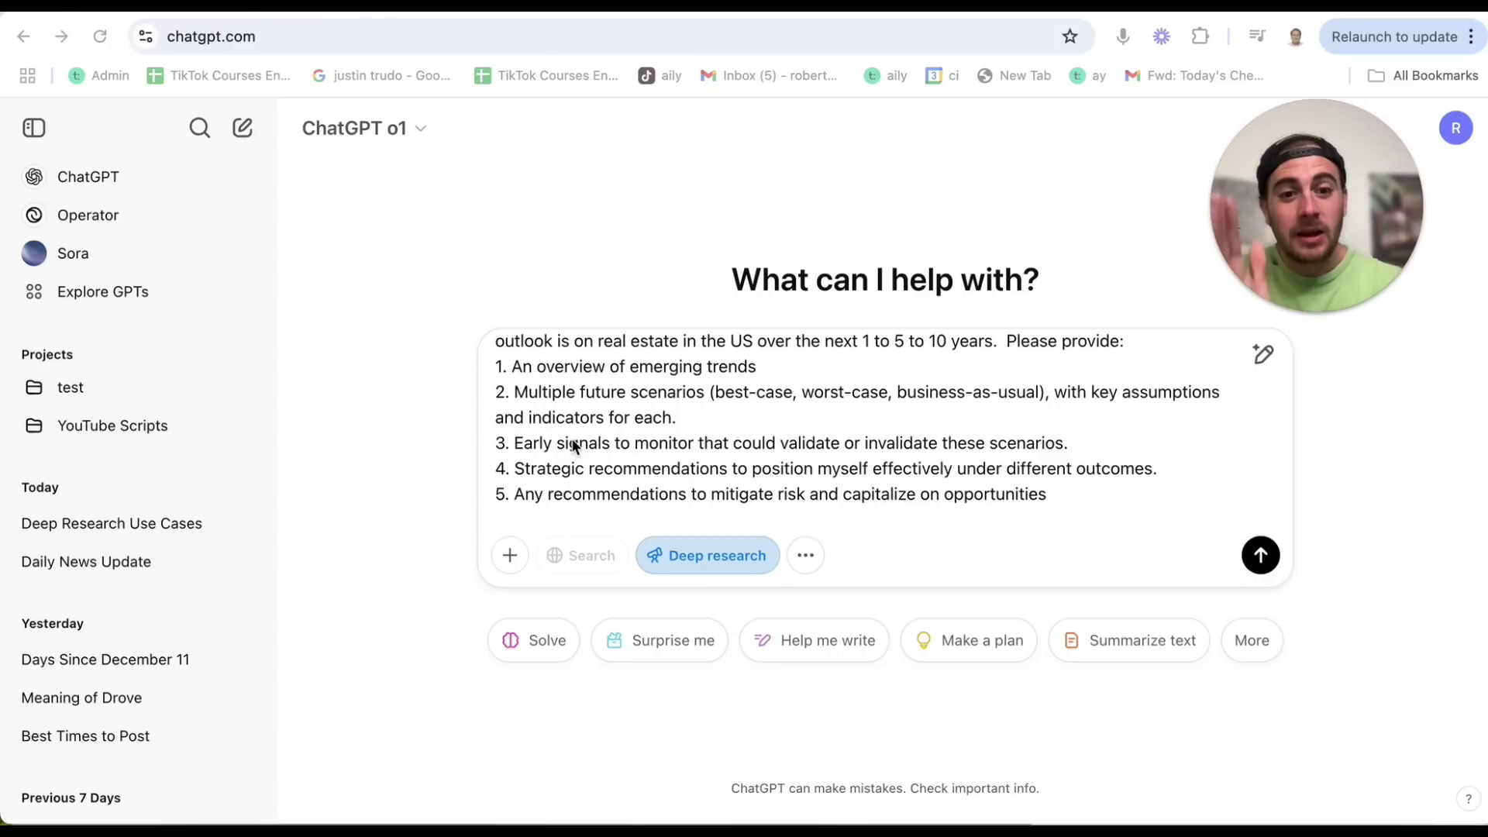
pyautogui.click(1260, 555)
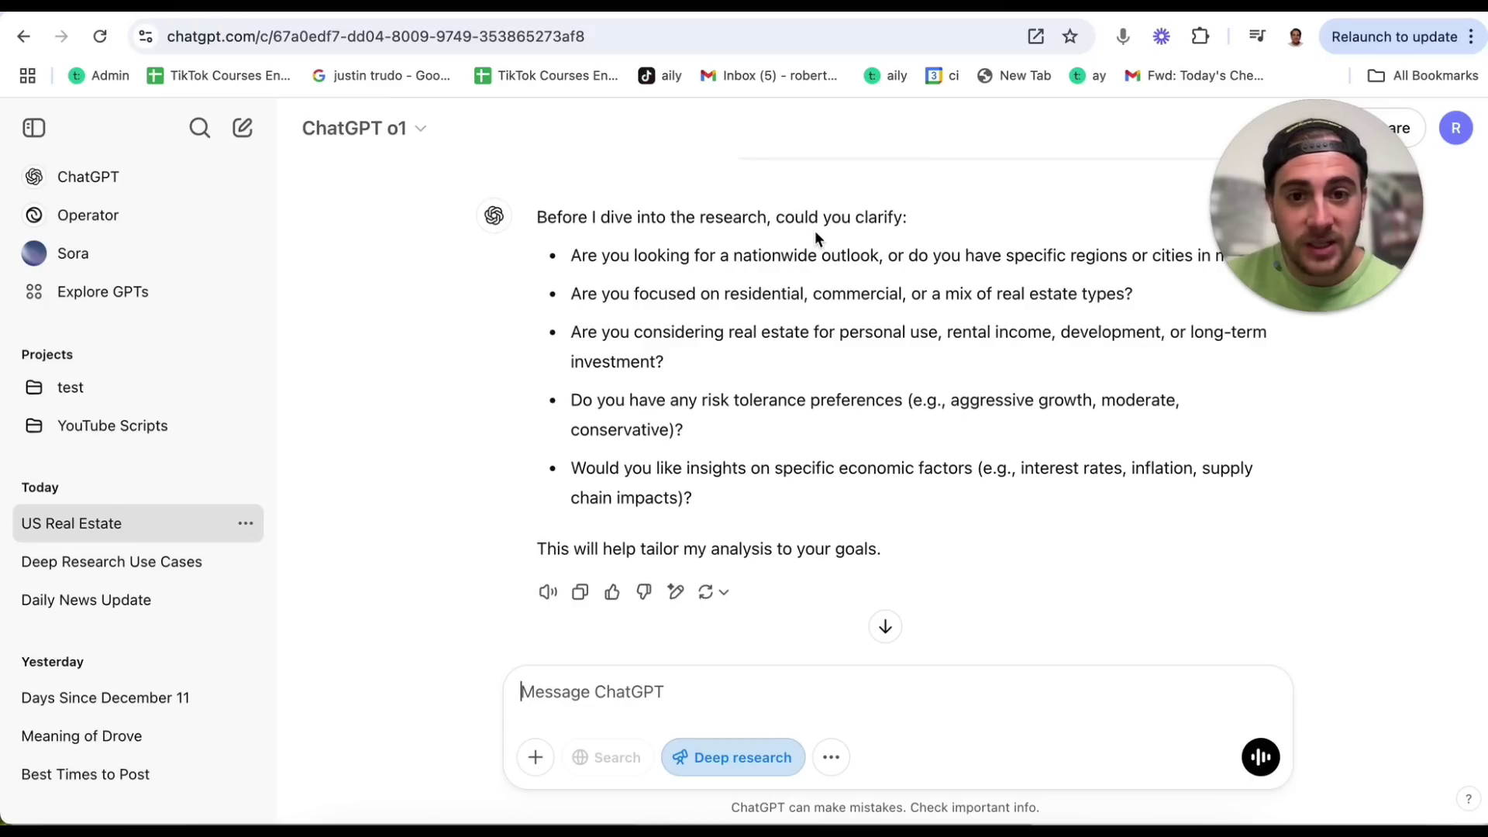
# Step: Review the clarifying questions and begin the reply with "I am looking at the south. I am focused on residential"
pyautogui.scroll(2, 631, 242)
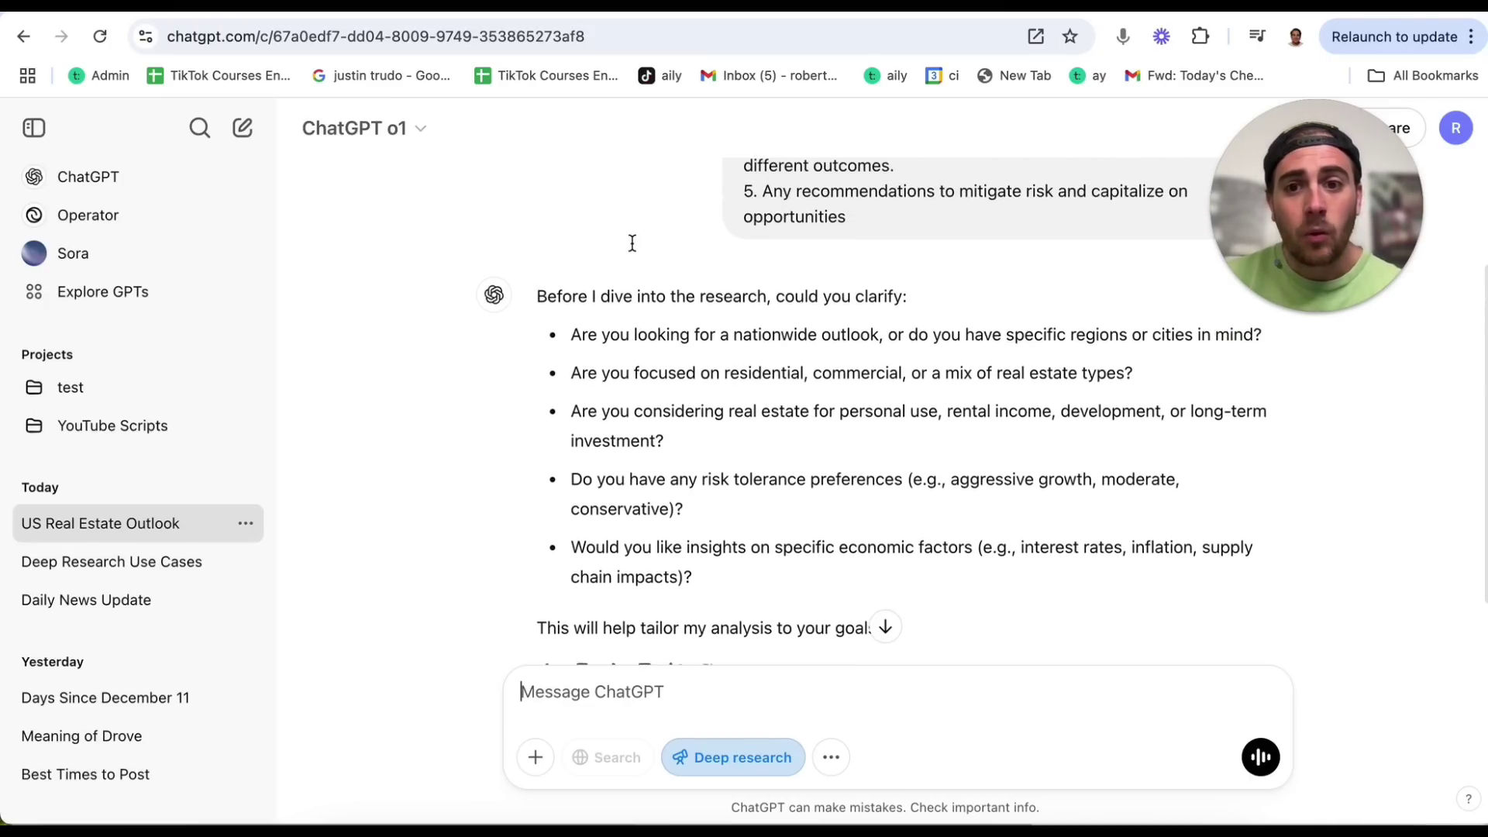
pyautogui.tripleClick(644, 317)
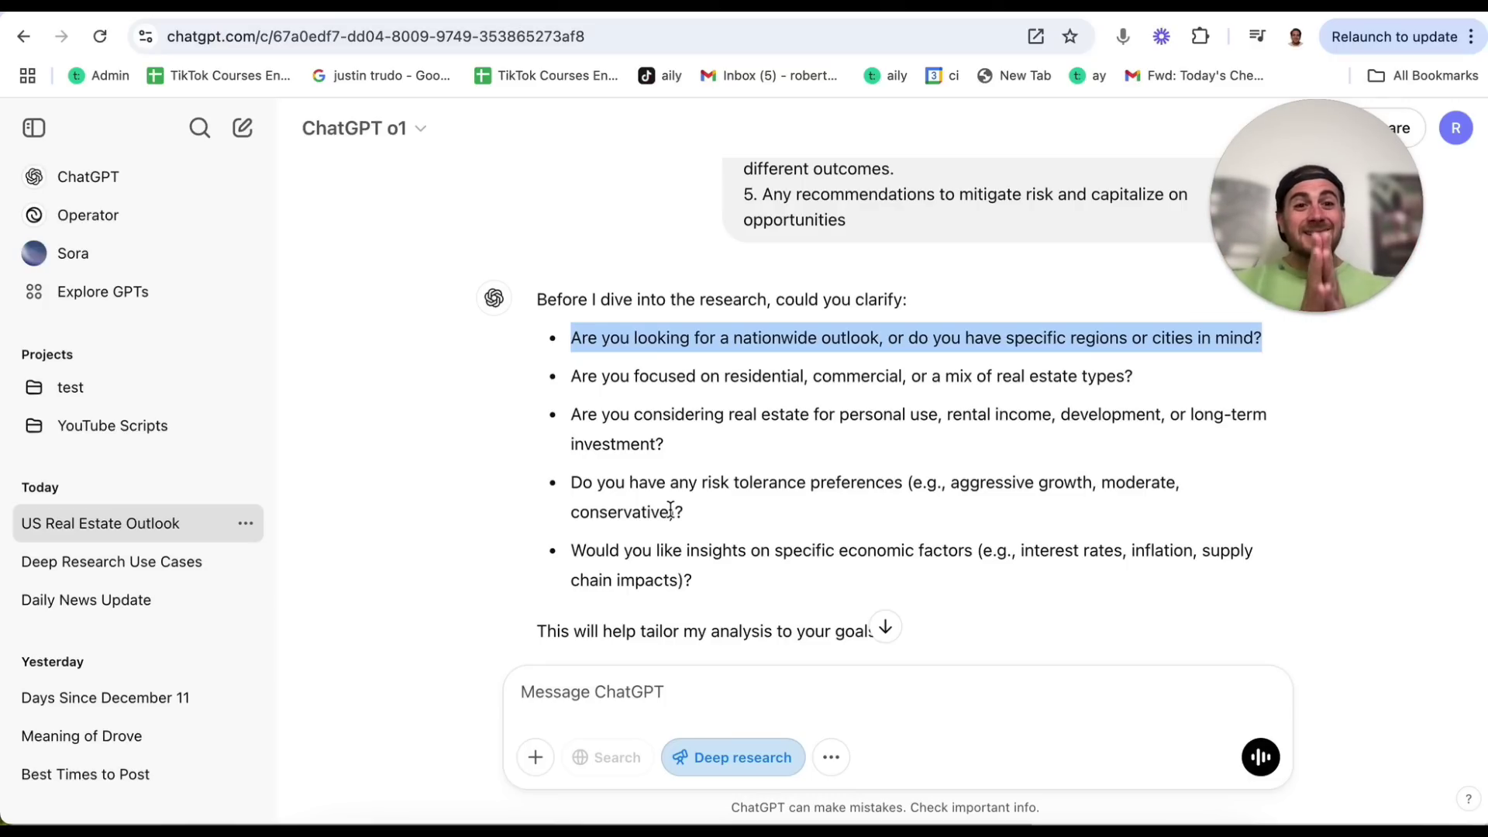
pyautogui.scroll(3, 671, 512)
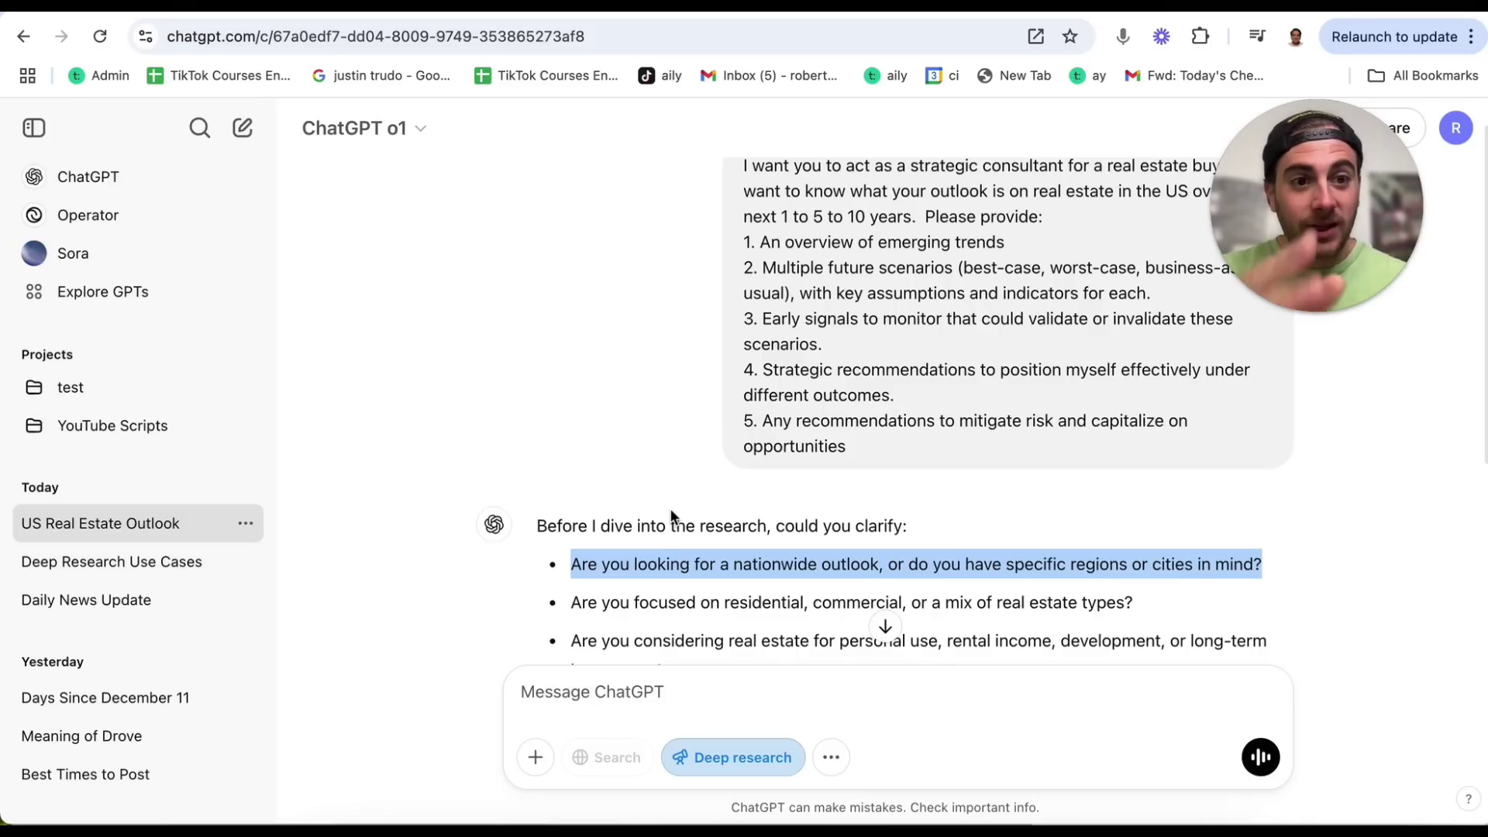
pyautogui.scroll(-3, 672, 512)
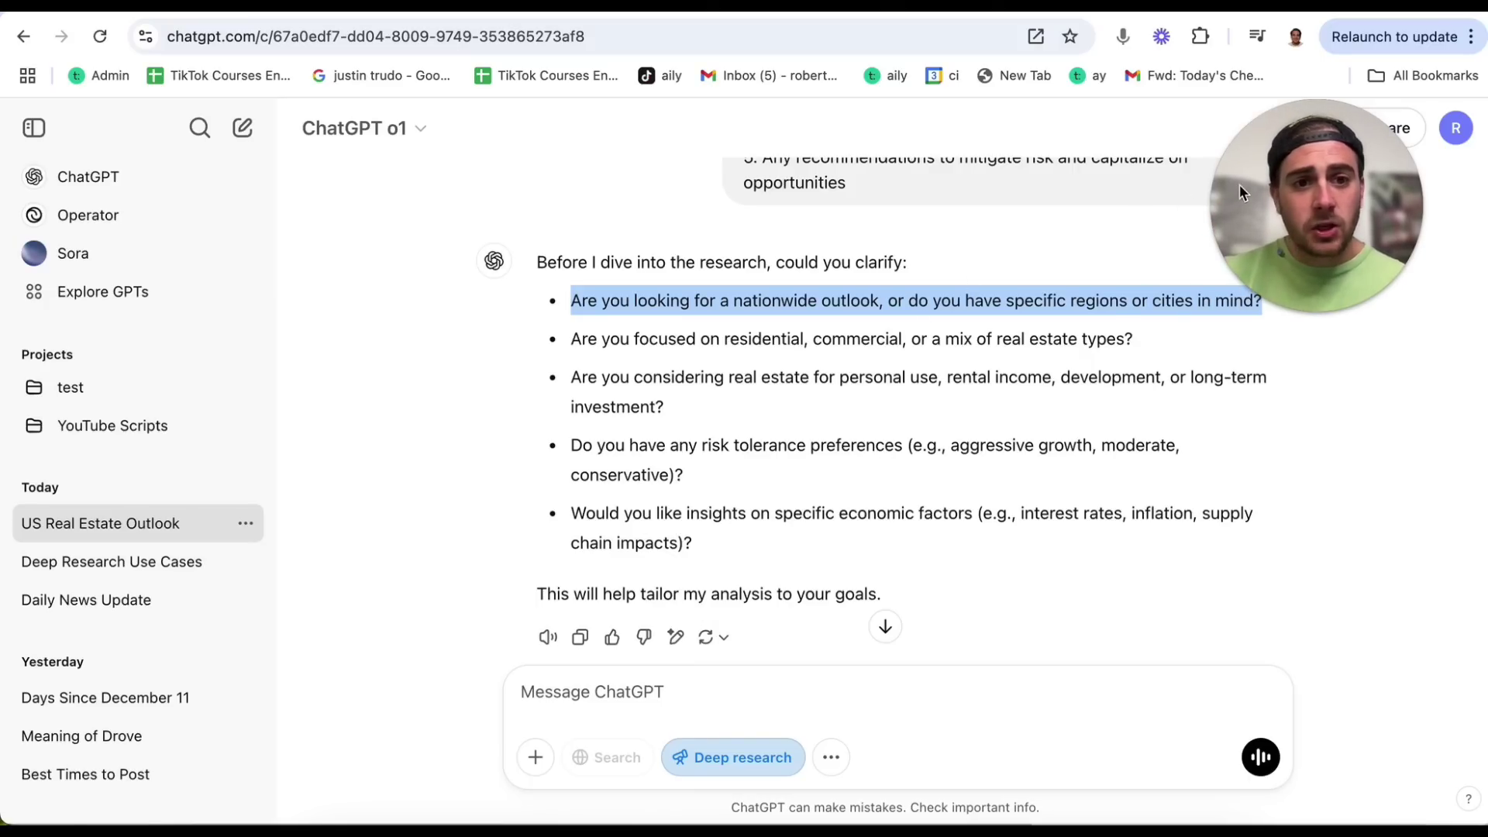
pyautogui.moveTo(1240, 184); pyautogui.dragTo(1265, 160)
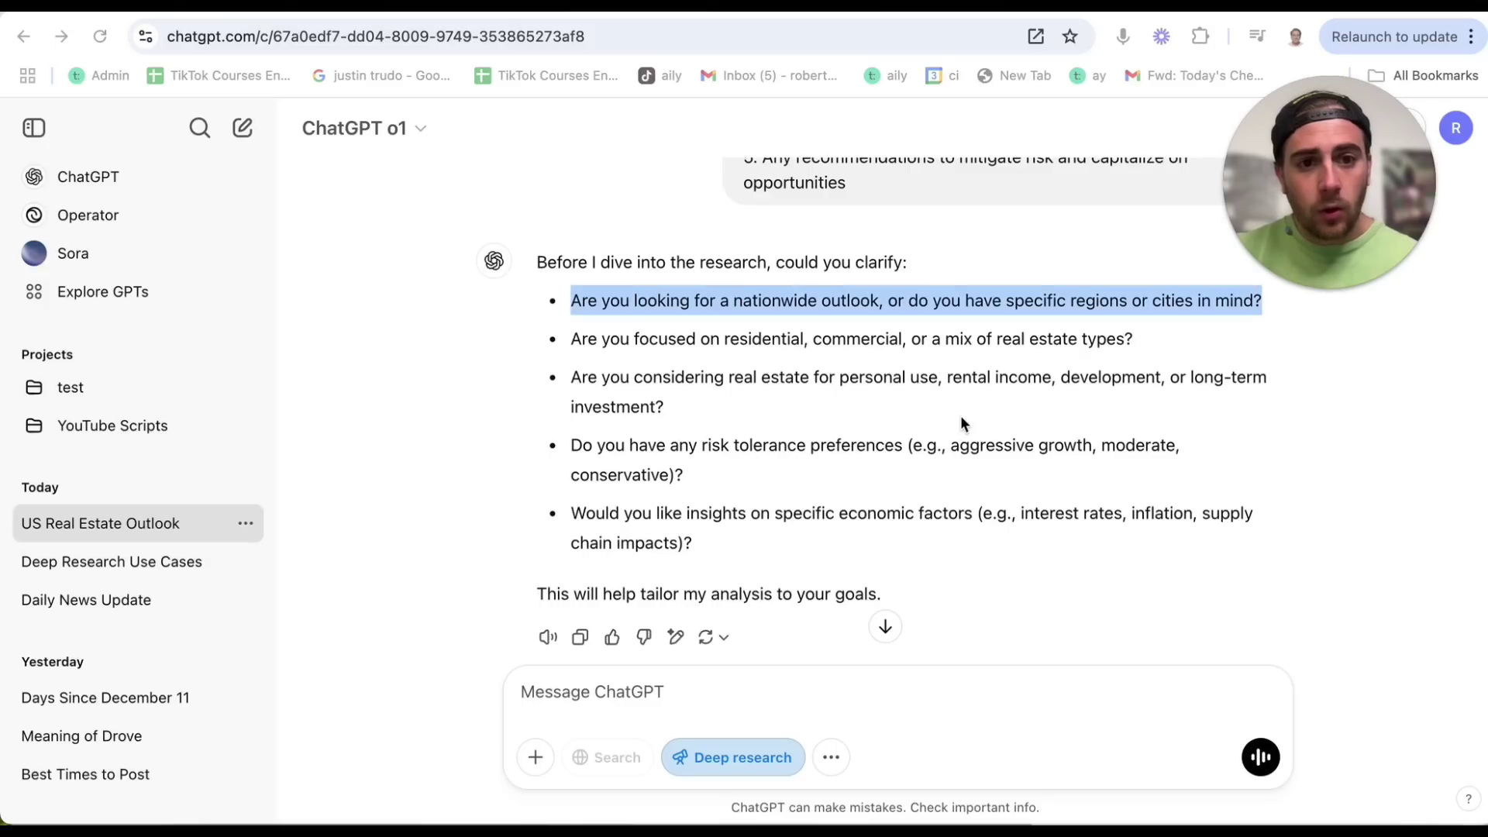
pyautogui.click(722, 683)
pyautogui.write('I am')
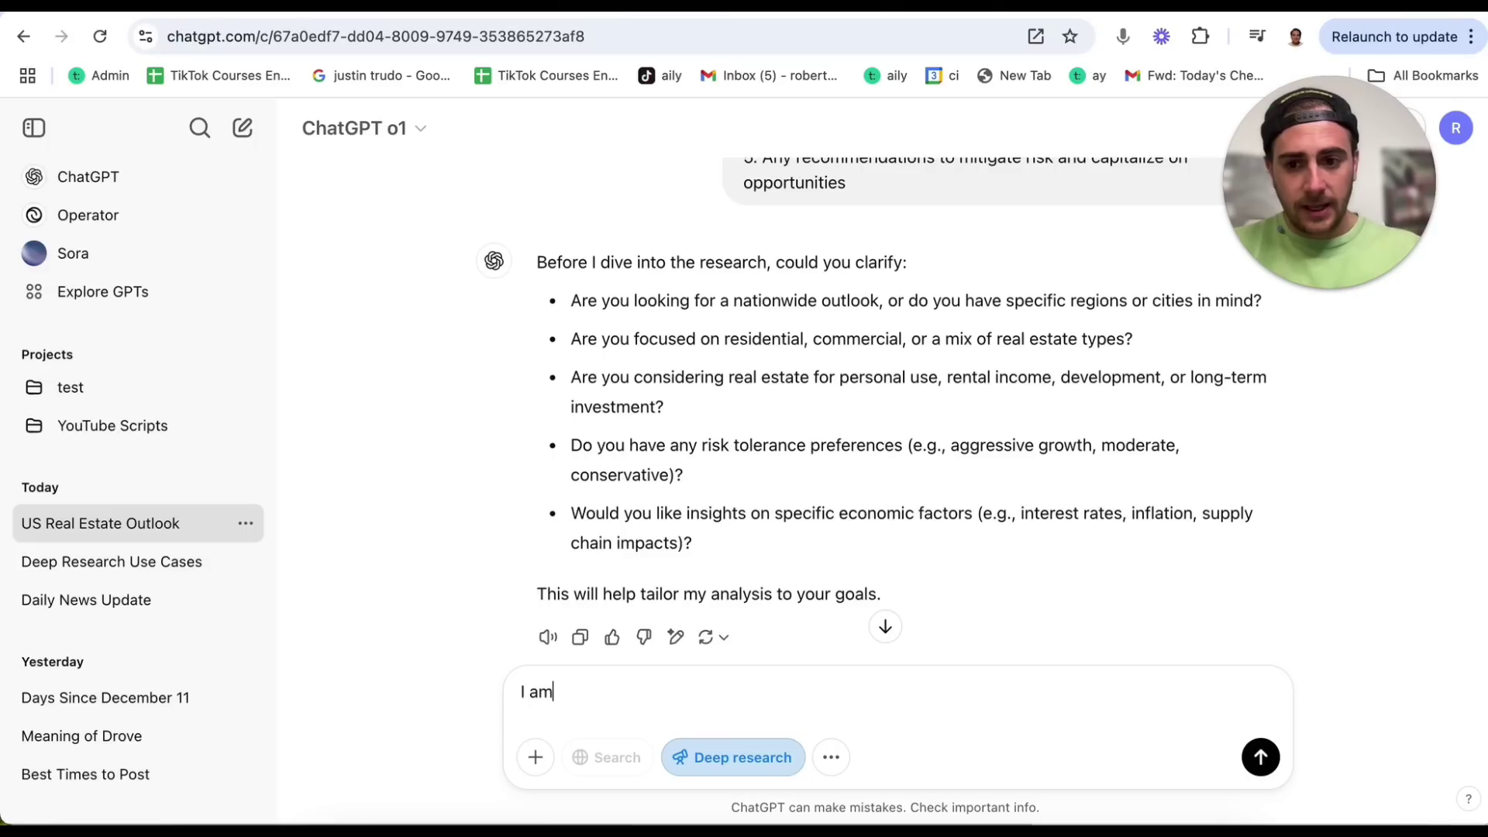
pyautogui.write(' looking at the south. ')
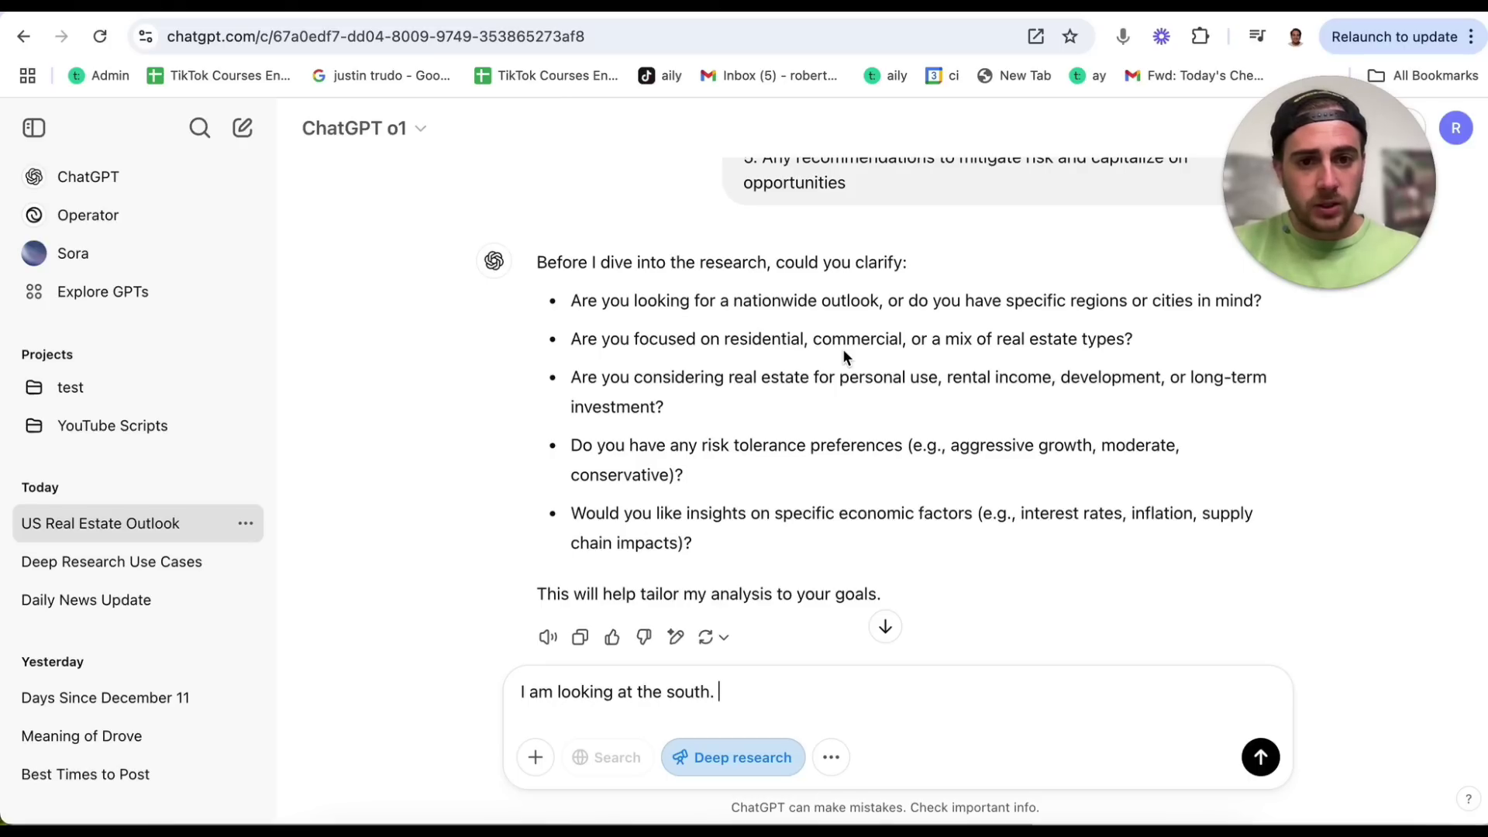
pyautogui.write('I am focused ')
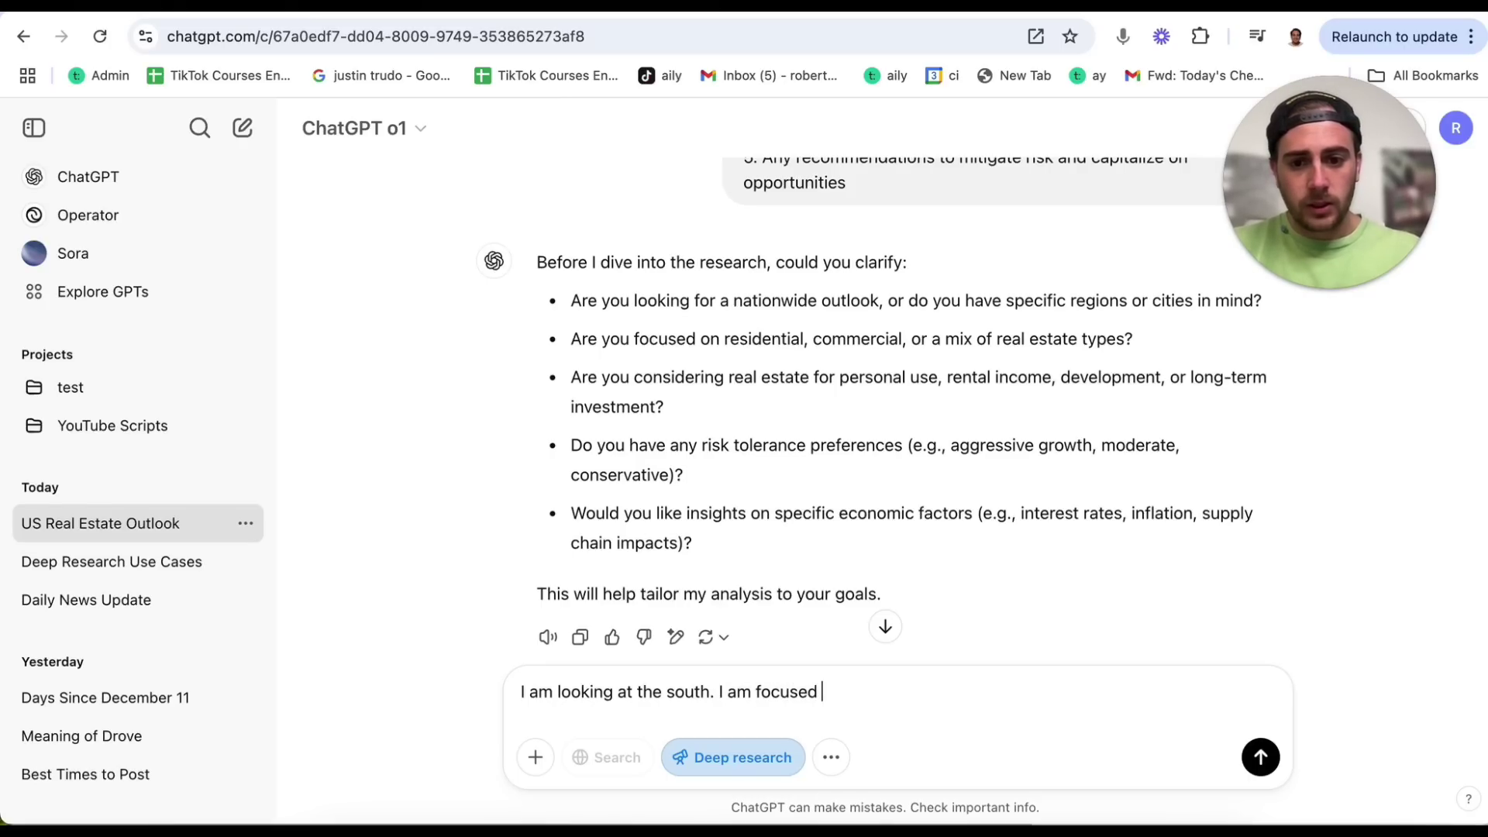
pyautogui.write('on residential')
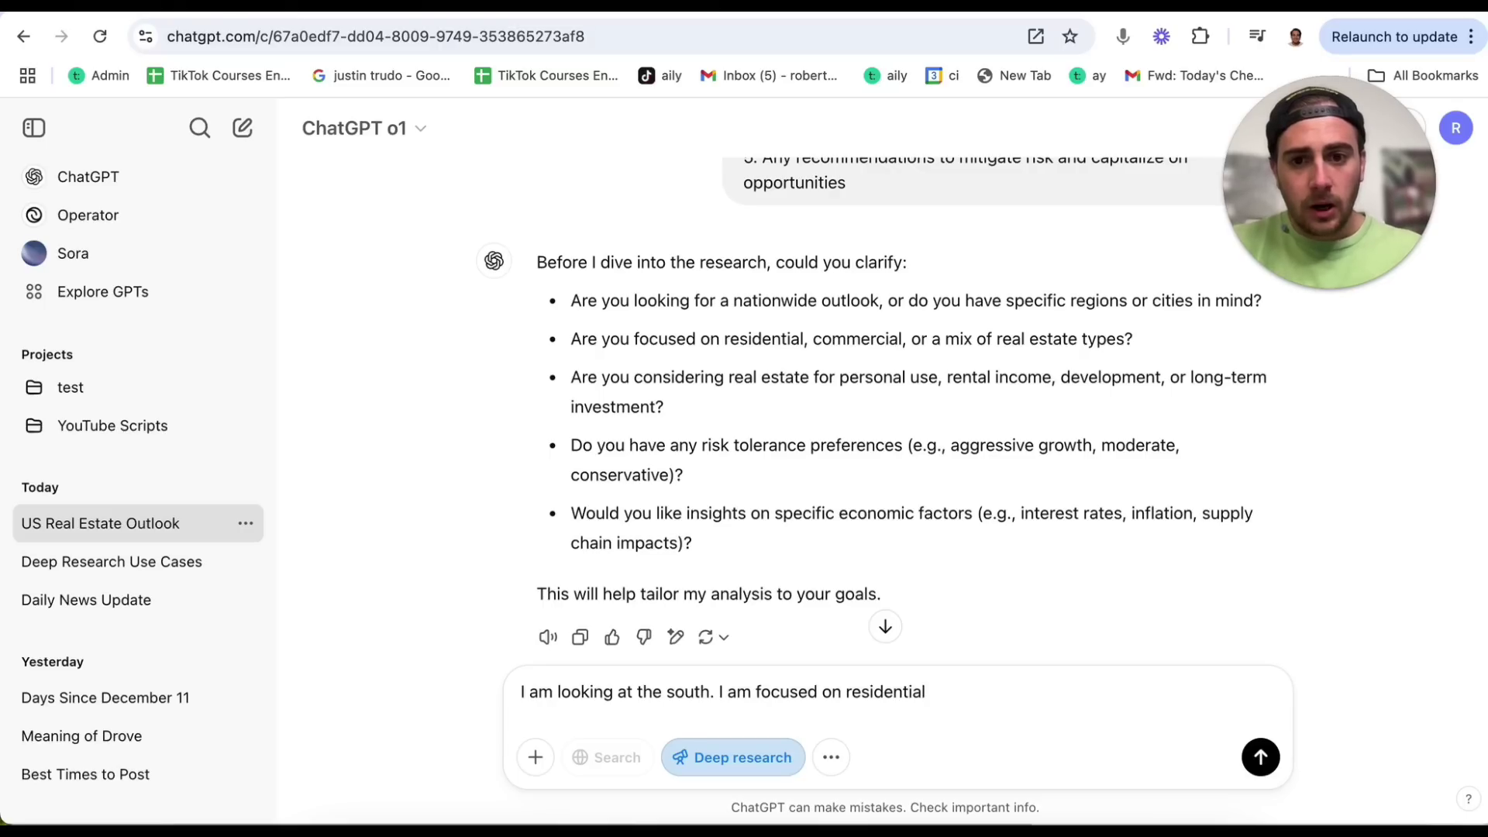
# Step: Add to the reply "I am considering real estate for personal use. I prefer to be very aggressive."
pyautogui.write('. I')
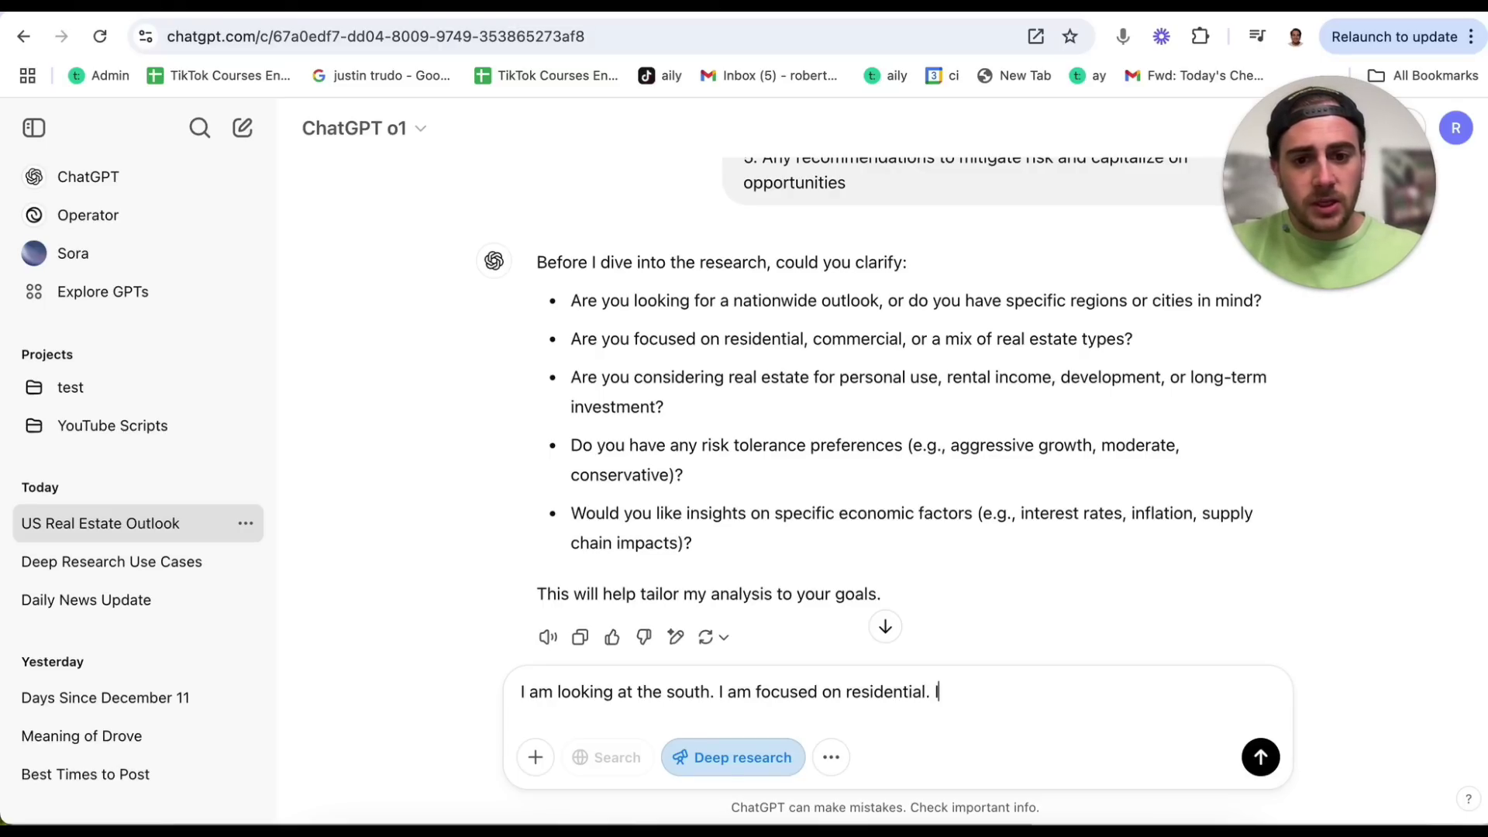
pyautogui.write(' am considering real')
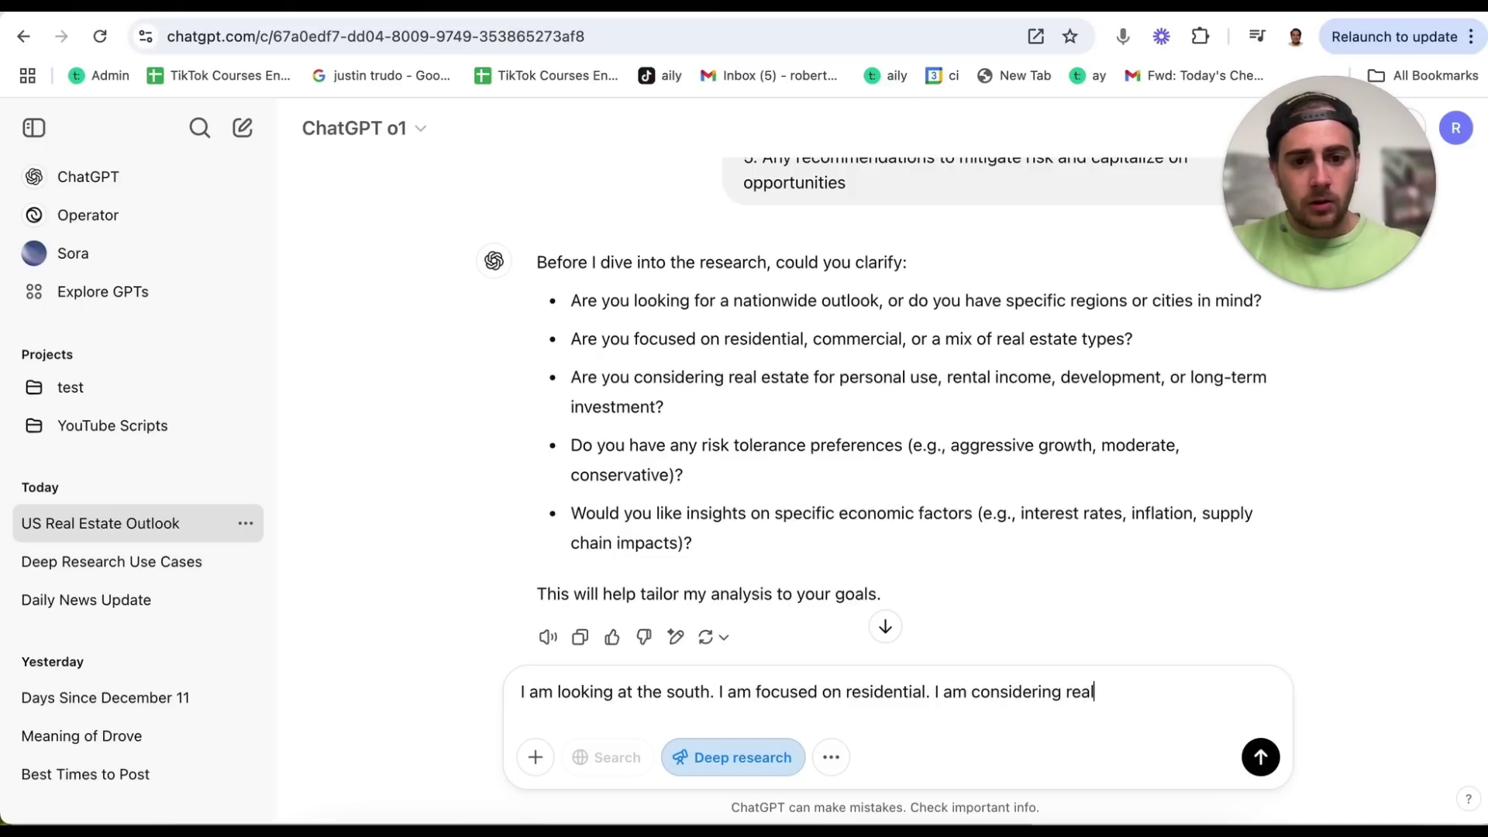
pyautogui.write(' estate for ')
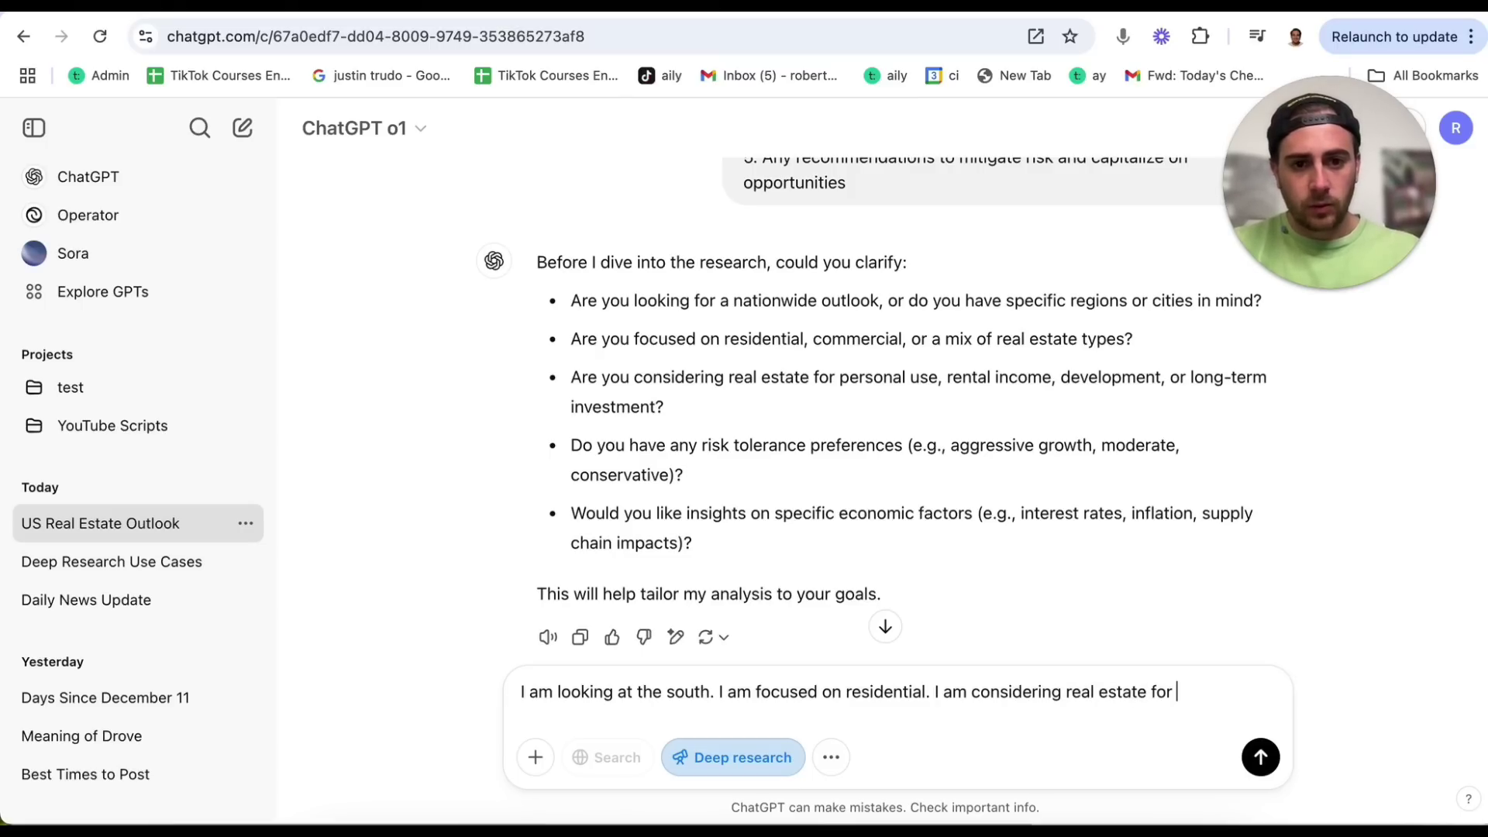
pyautogui.write('personal use. ')
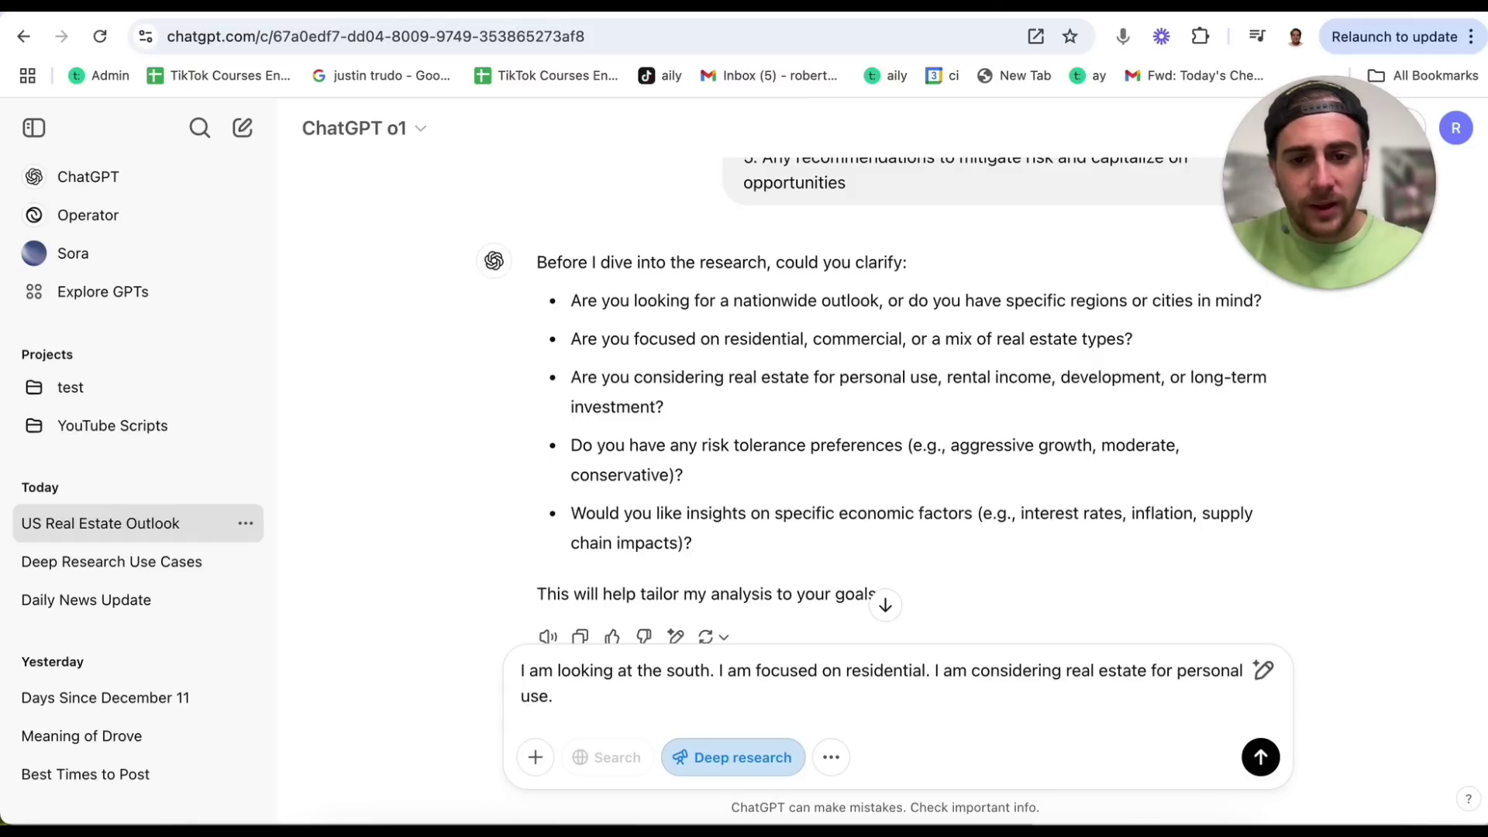
pyautogui.write('I pref')
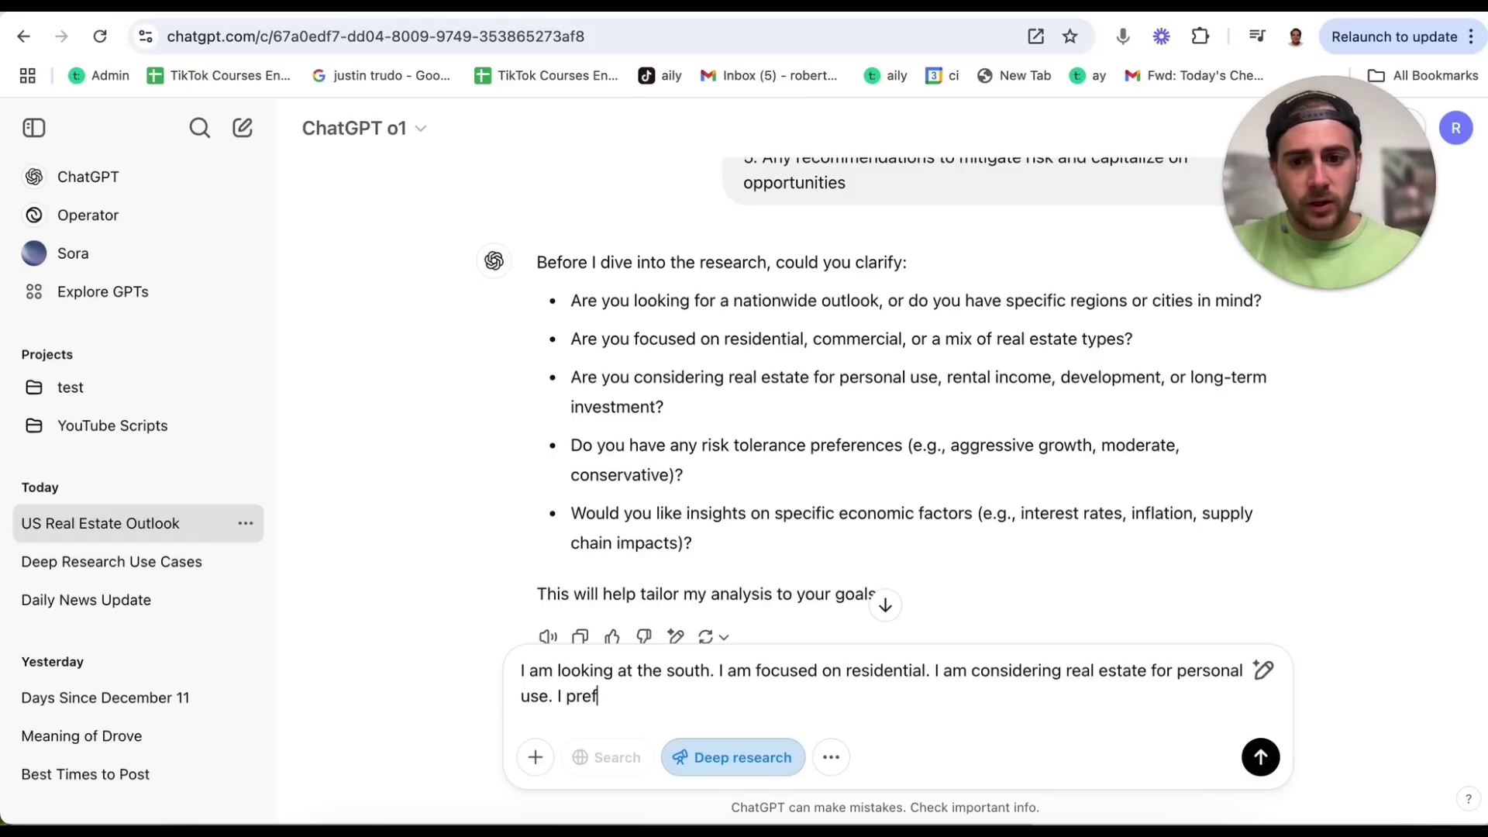
pyautogui.write('er to be very aggressive')
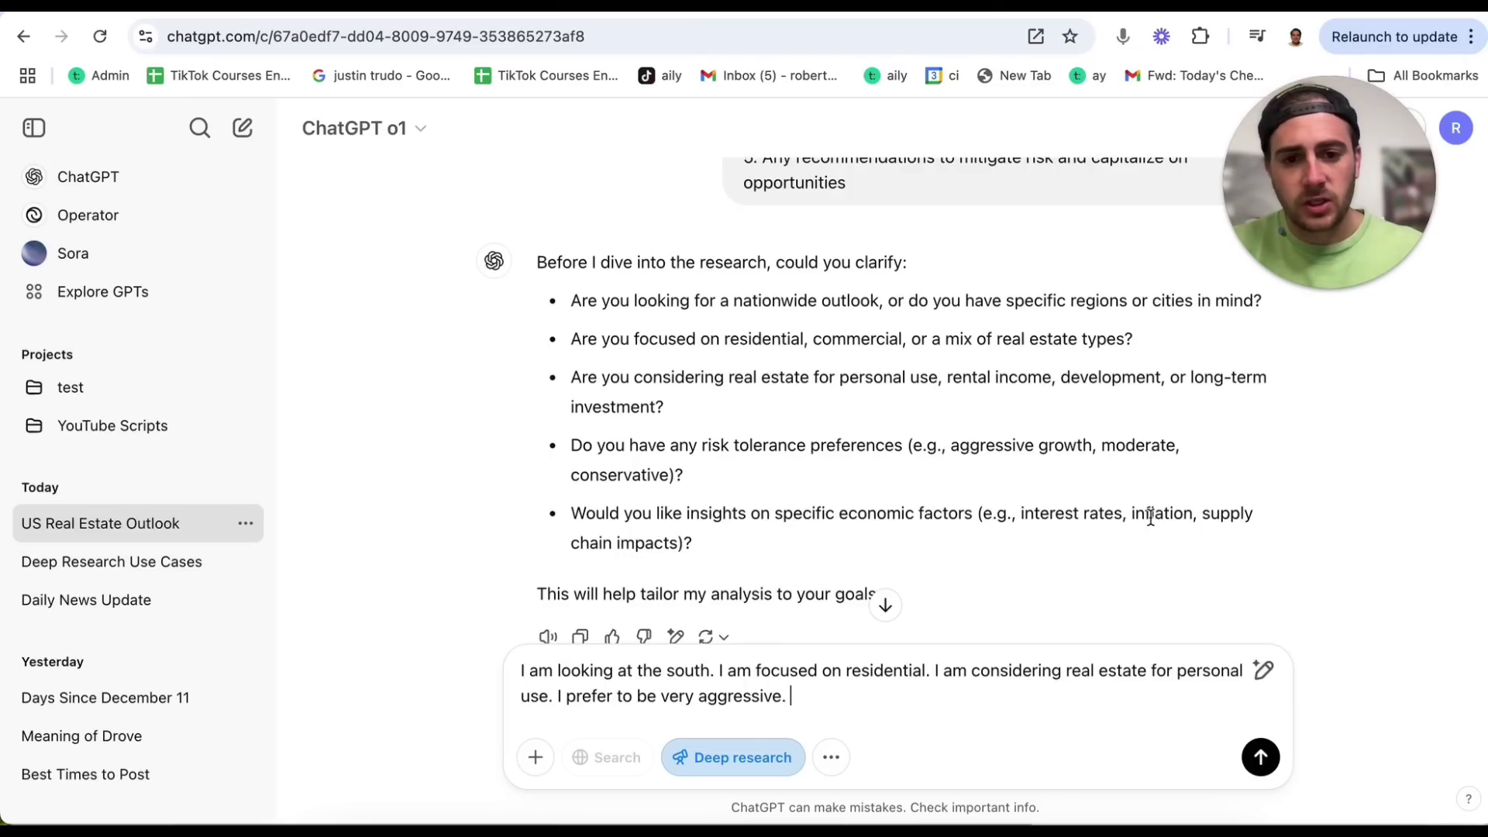
# Step: Finish the reply with "Yes please give me insights on ALL economic factors" and send it
pyautogui.write('Yes ')
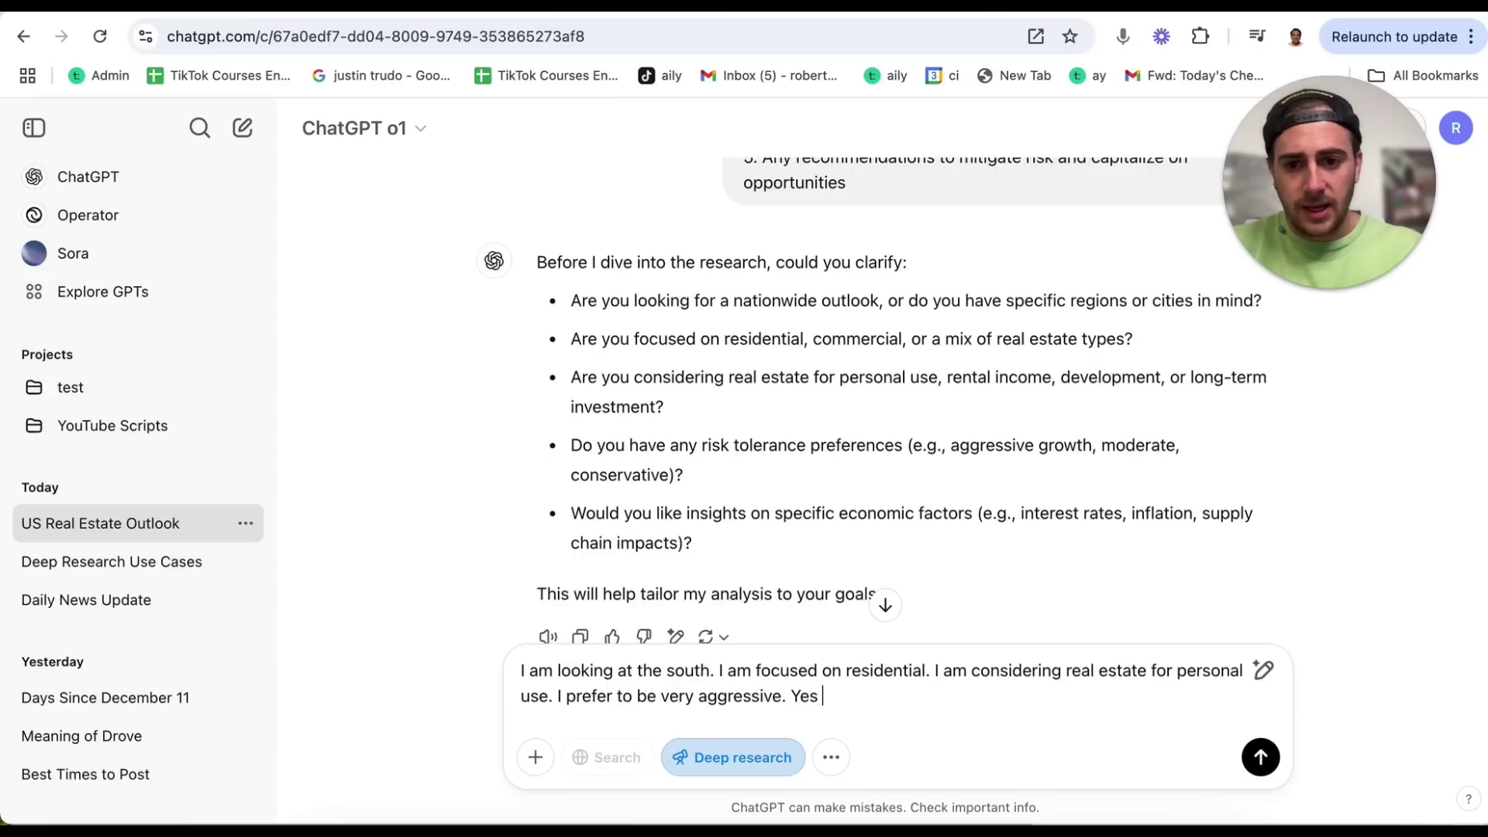
pyautogui.write('please give me in')
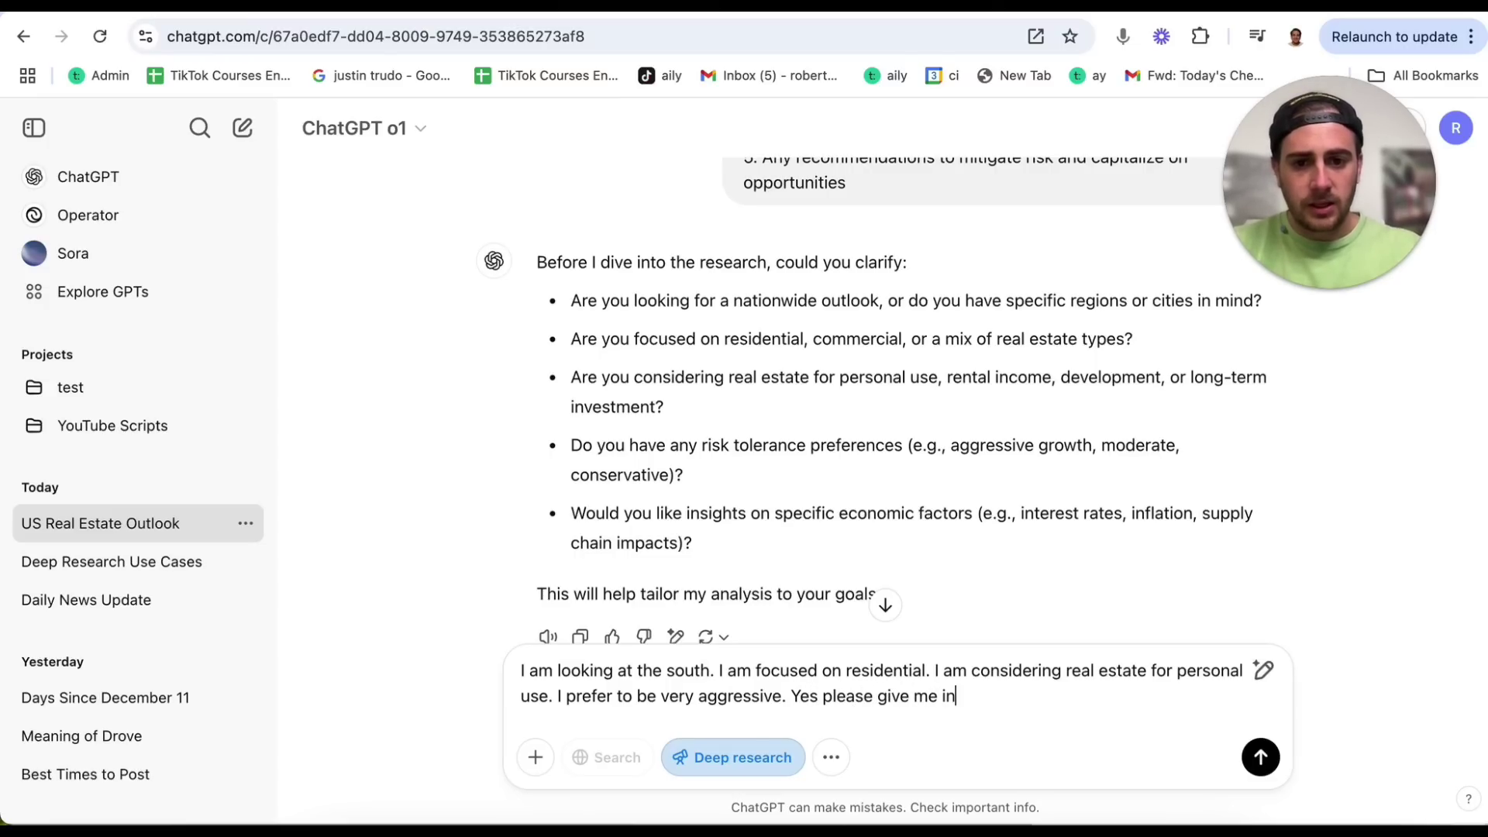
pyautogui.write('sights on A')
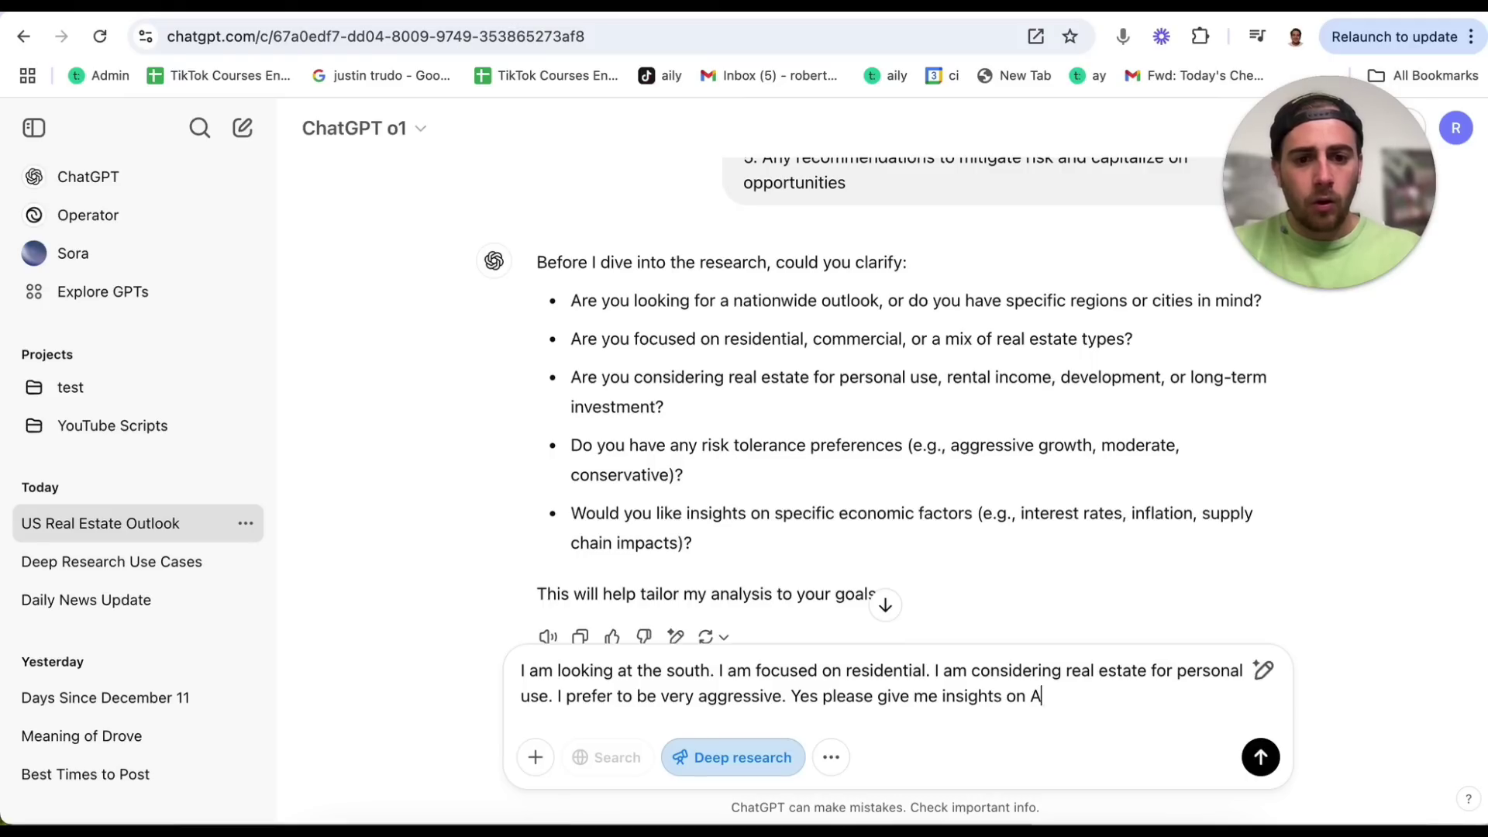
pyautogui.write('LL economic fac')
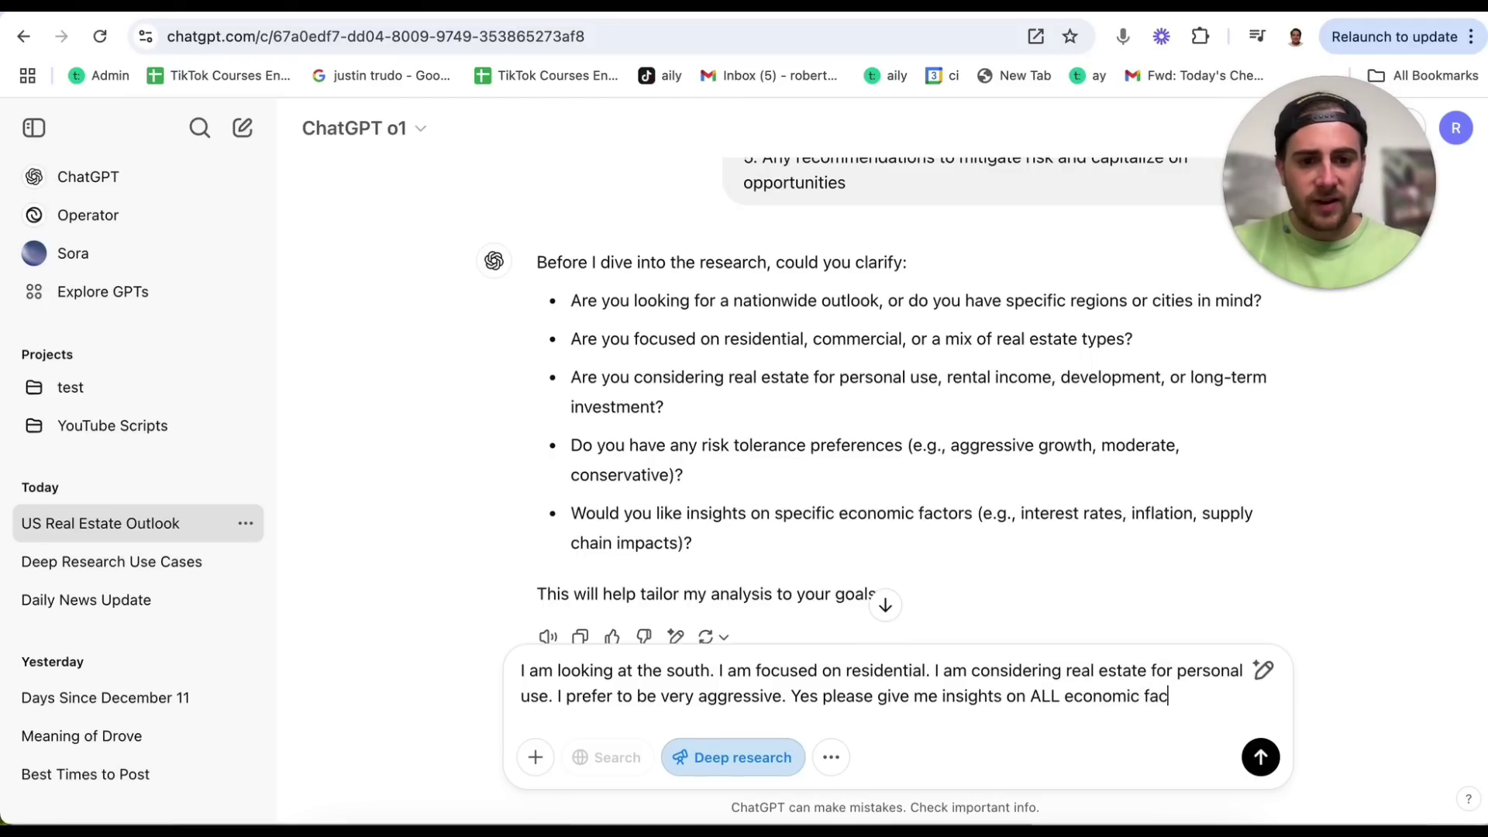
pyautogui.write('tors')
pyautogui.click(1262, 757)
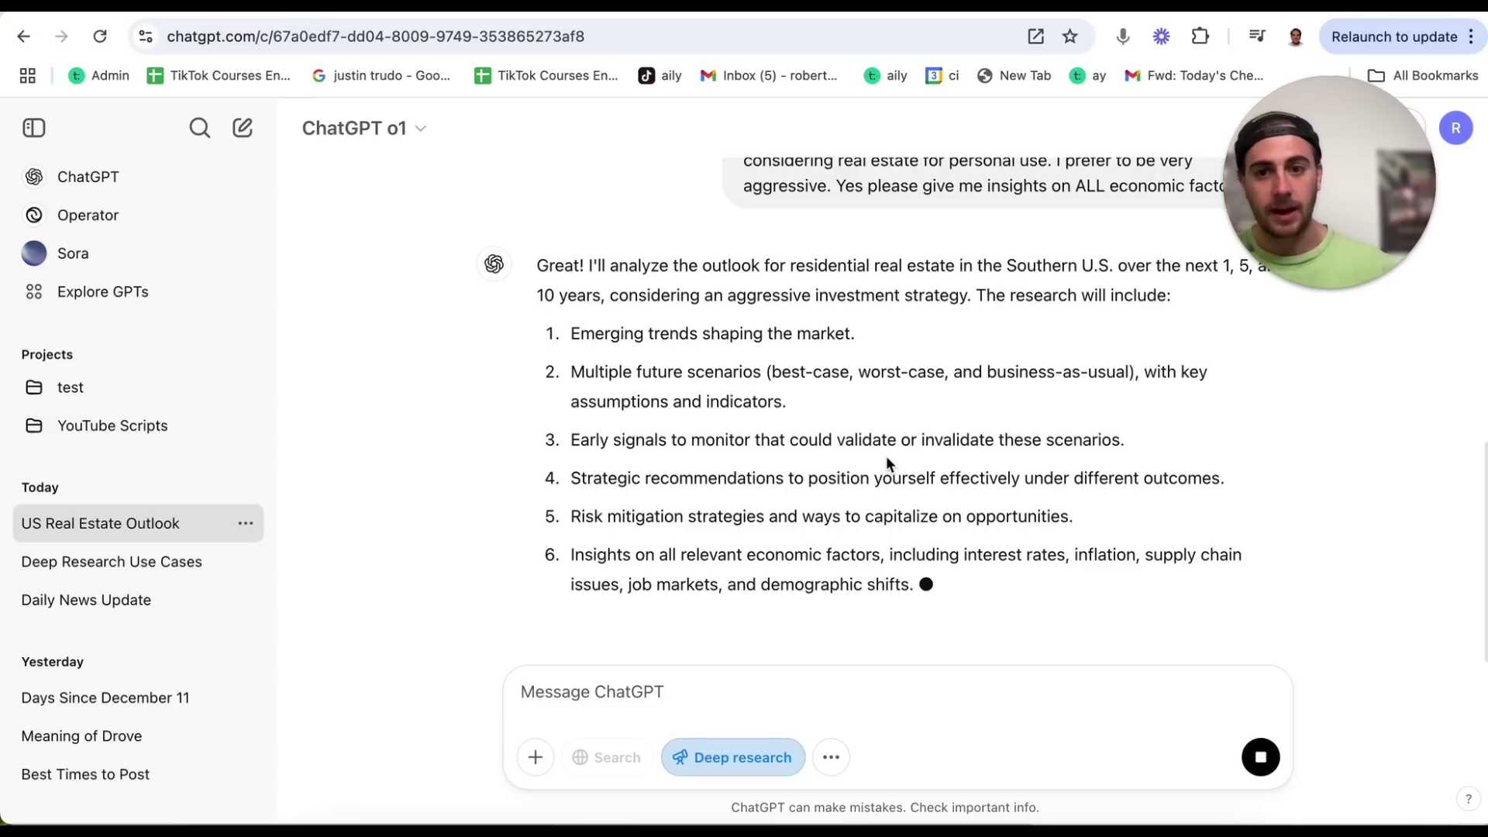
# Step: Read the proposed real estate research plan and open the running research's activity details and sources
pyautogui.scroll(1, 887, 463)
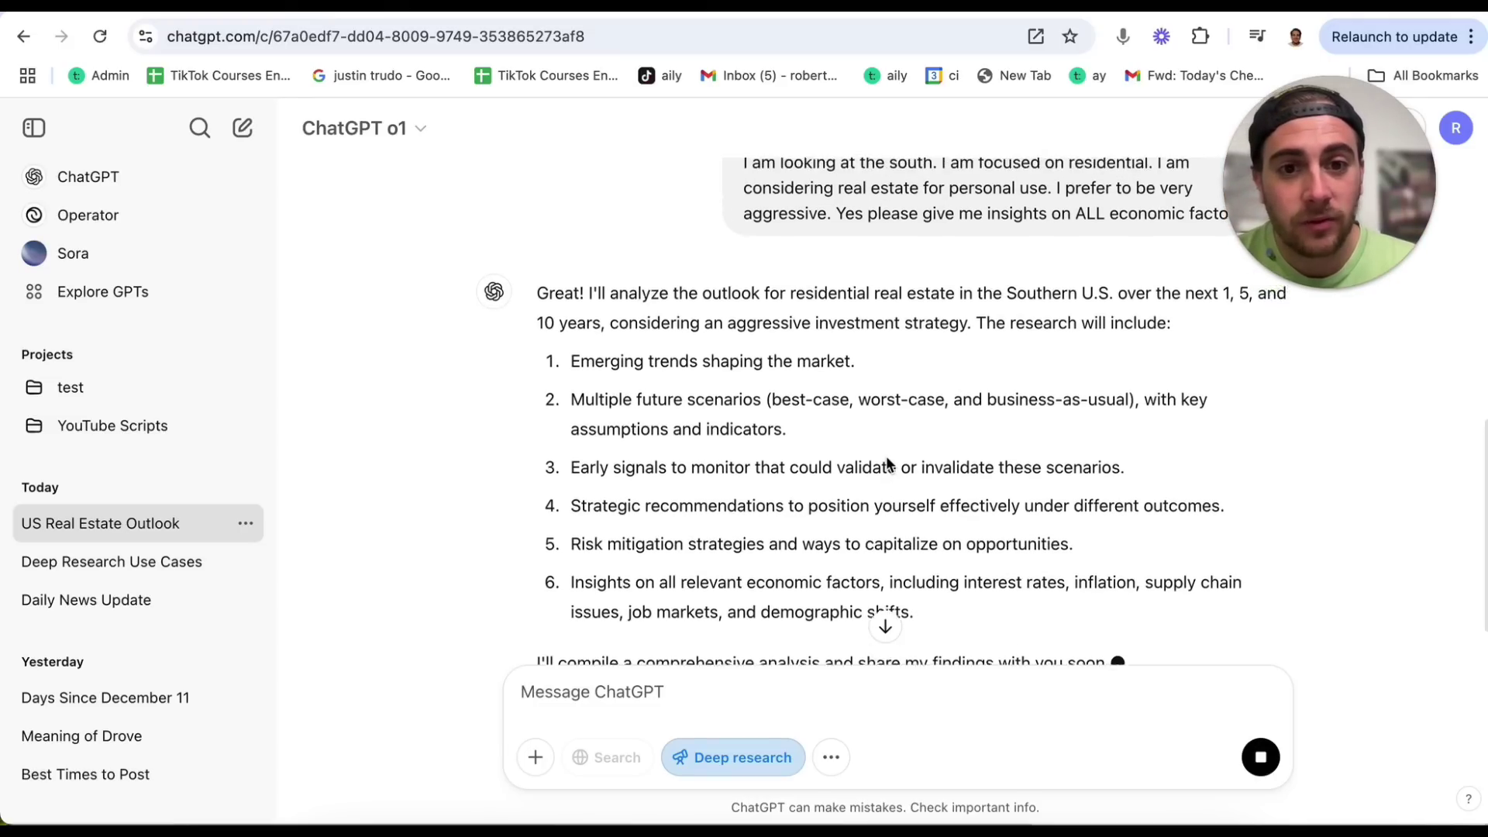
pyautogui.scroll(1, 888, 462)
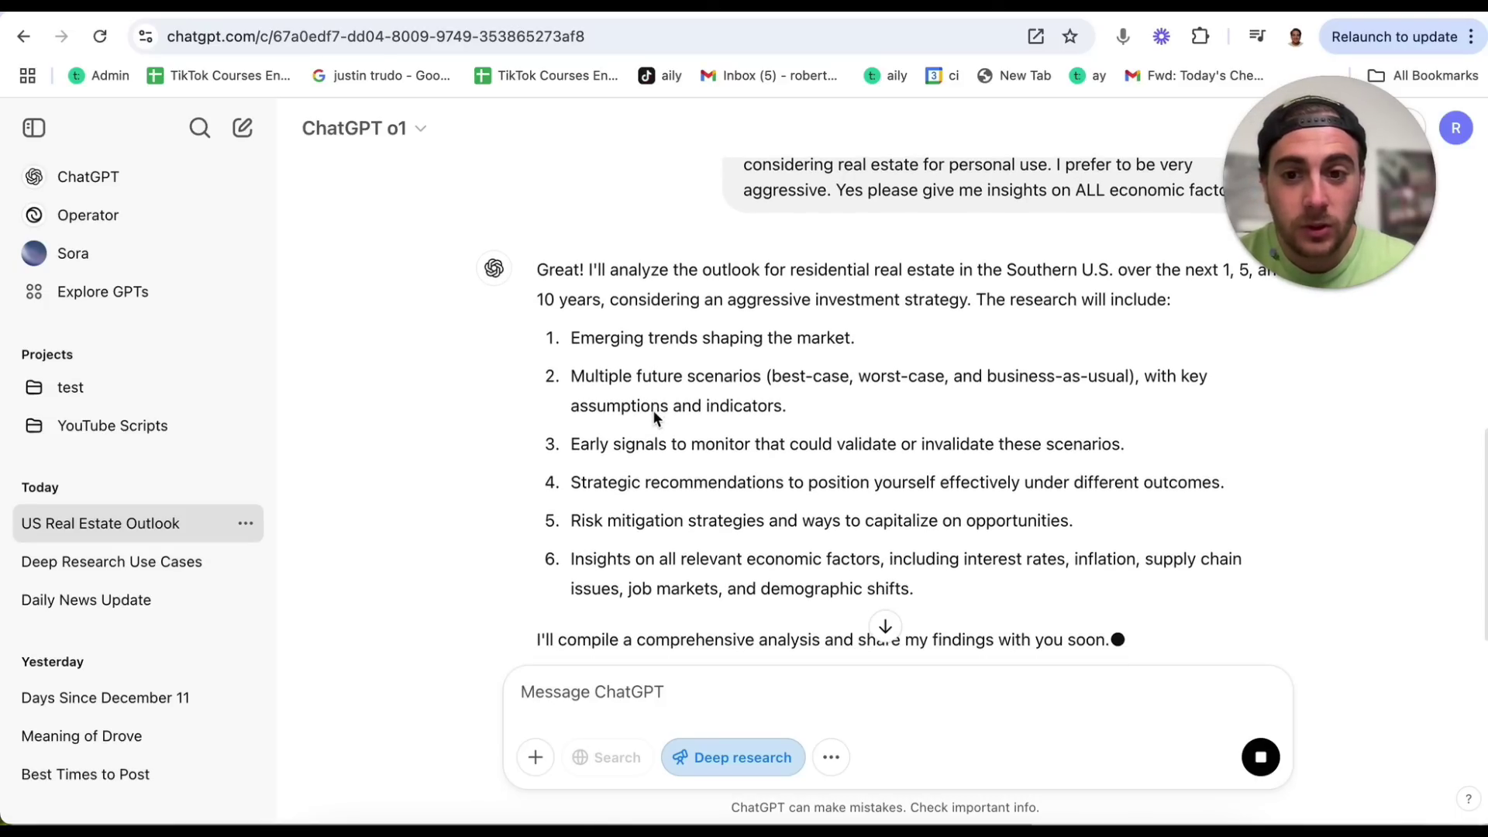
pyautogui.scroll(-2, 646, 488)
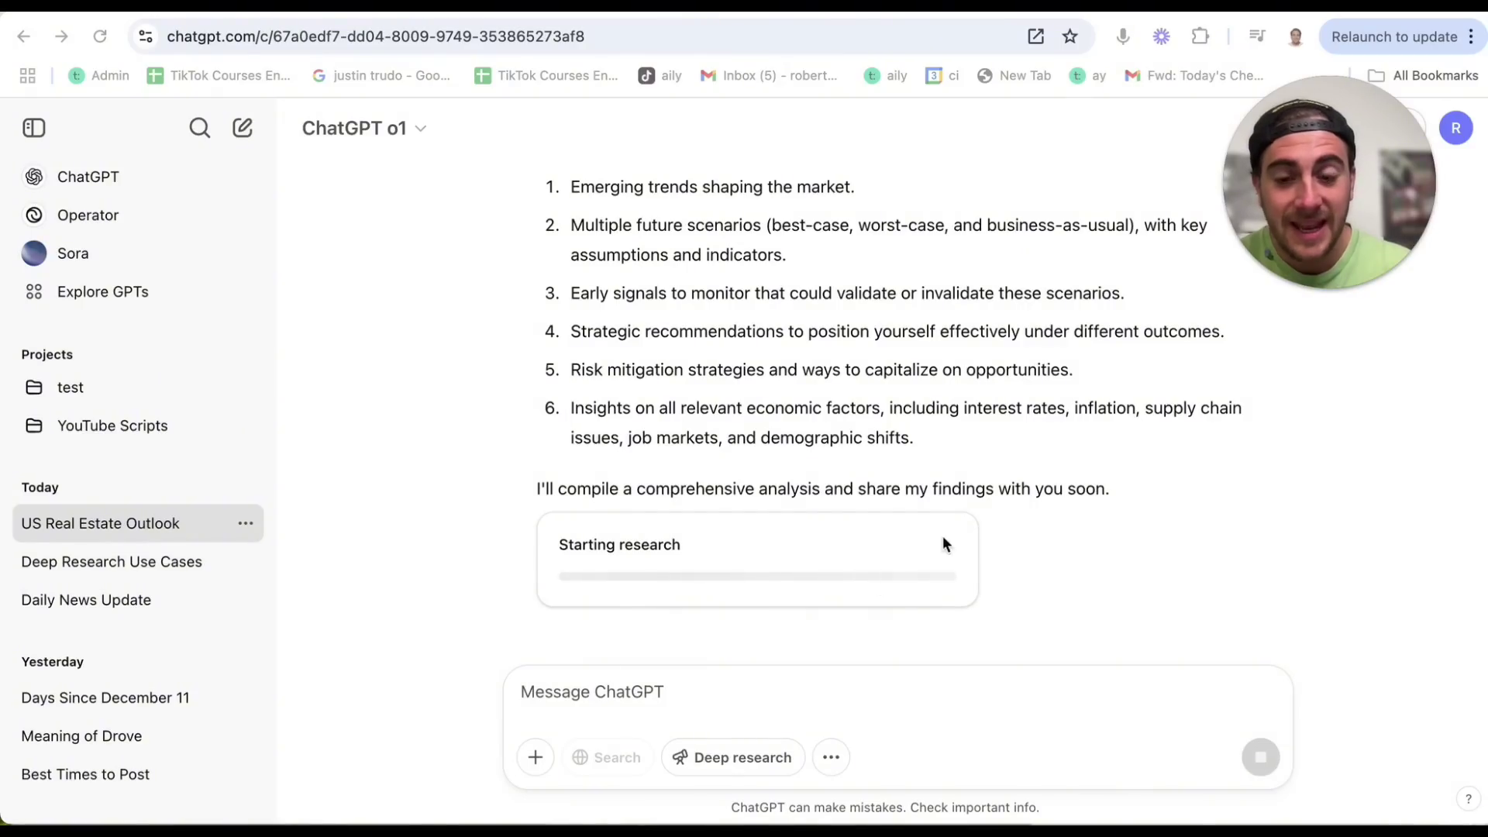
pyautogui.click(723, 552)
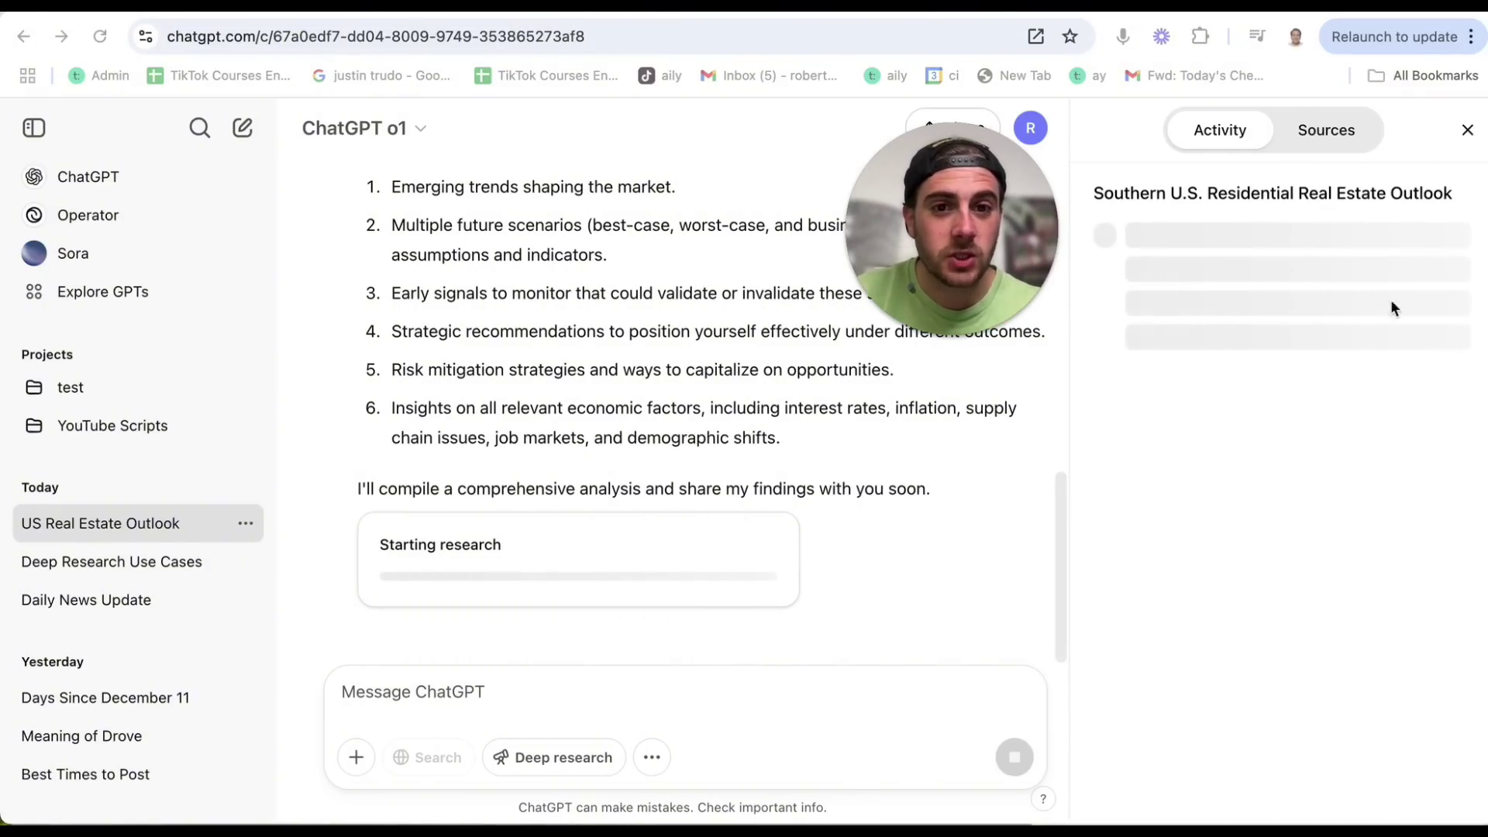
pyautogui.click(1320, 133)
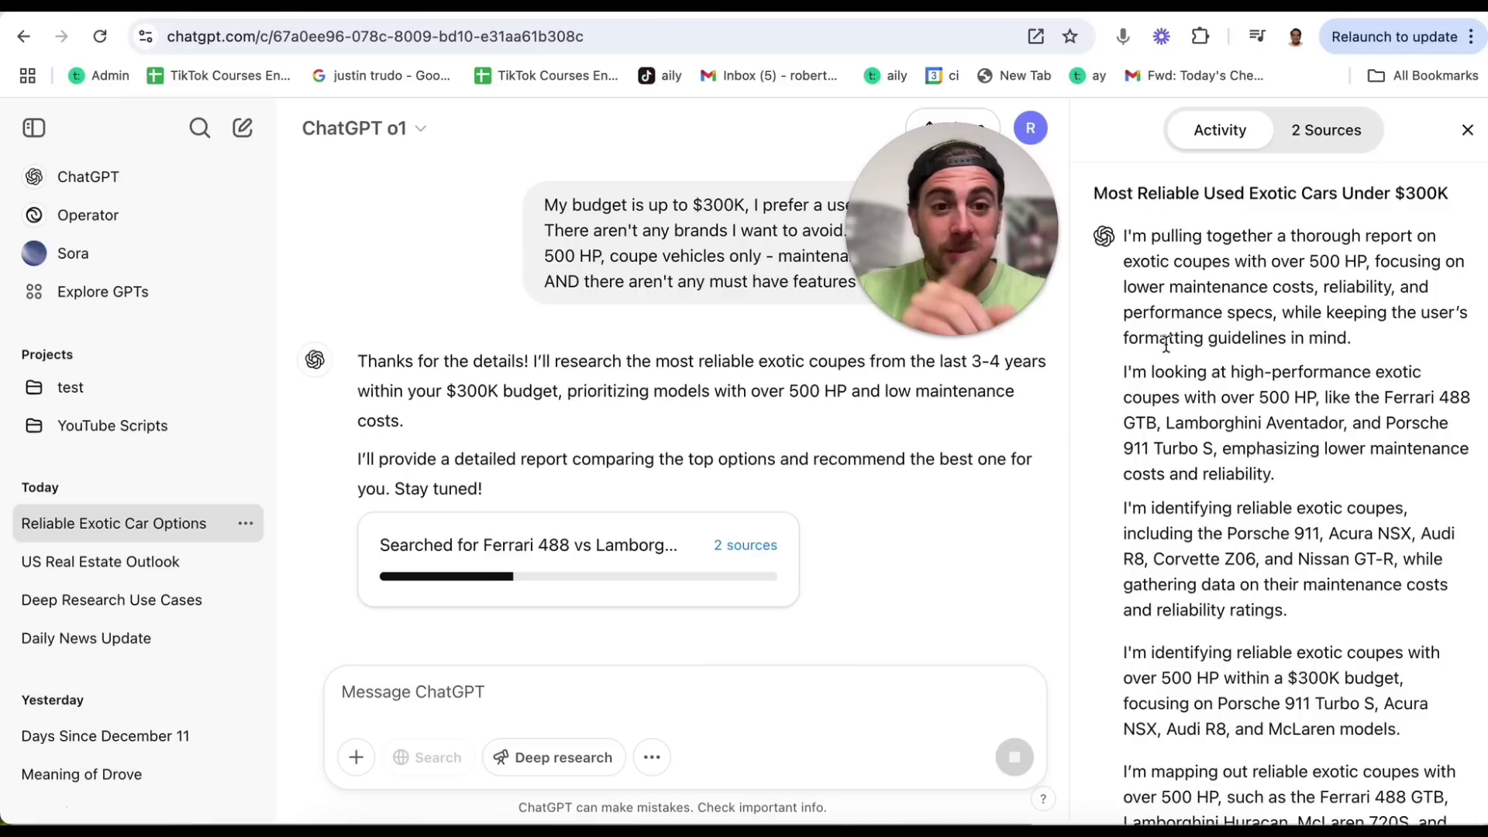
# Step: Examine the activity log of the used exotic cars research for its reasoning, searches and visited sites
pyautogui.scroll(-1, 1119, 289)
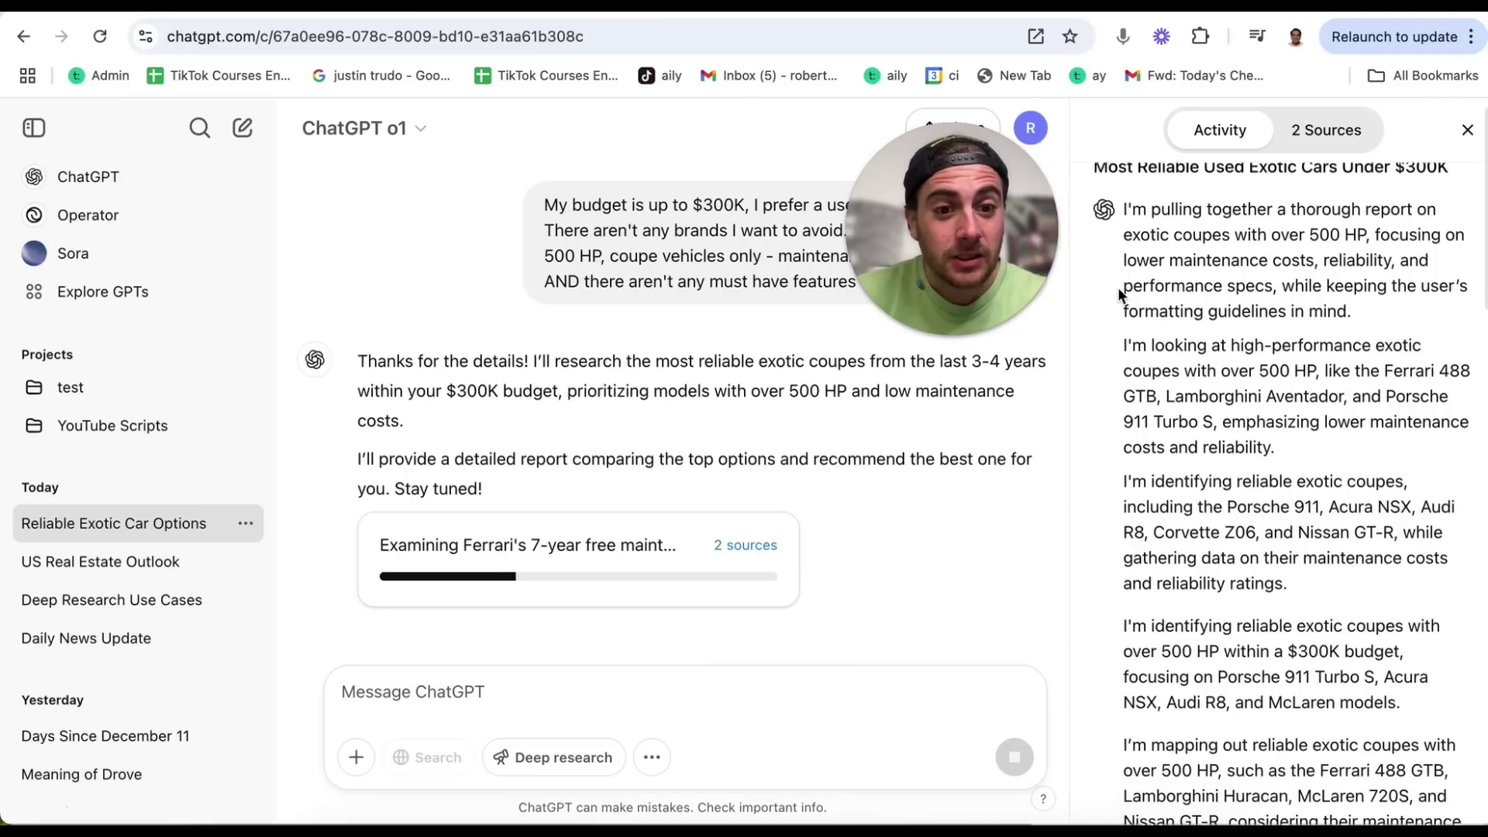
pyautogui.scroll(1, 1118, 289)
pyautogui.scroll(-6, 1096, 262)
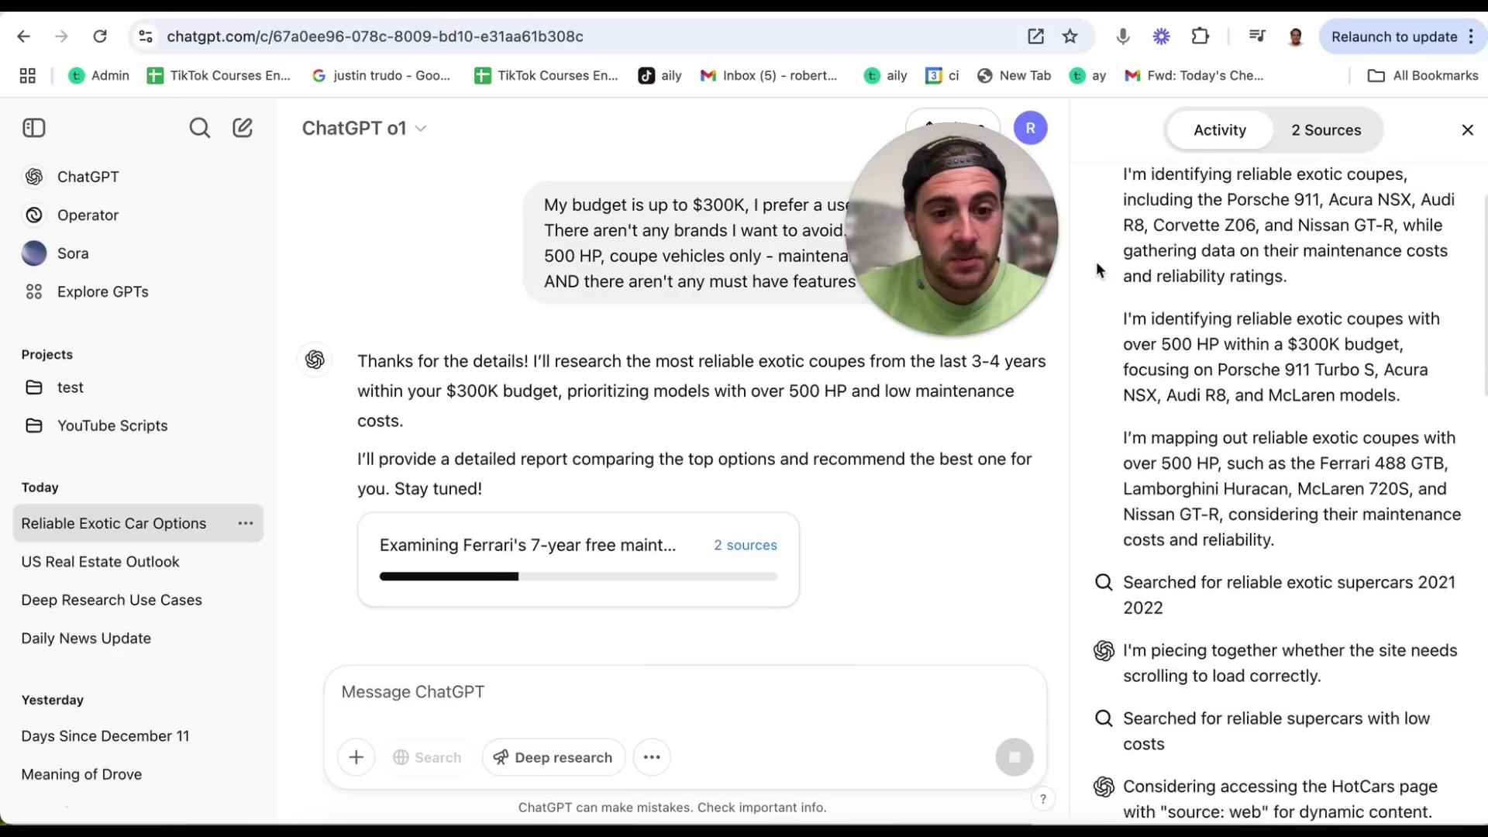
pyautogui.scroll(6, 1096, 262)
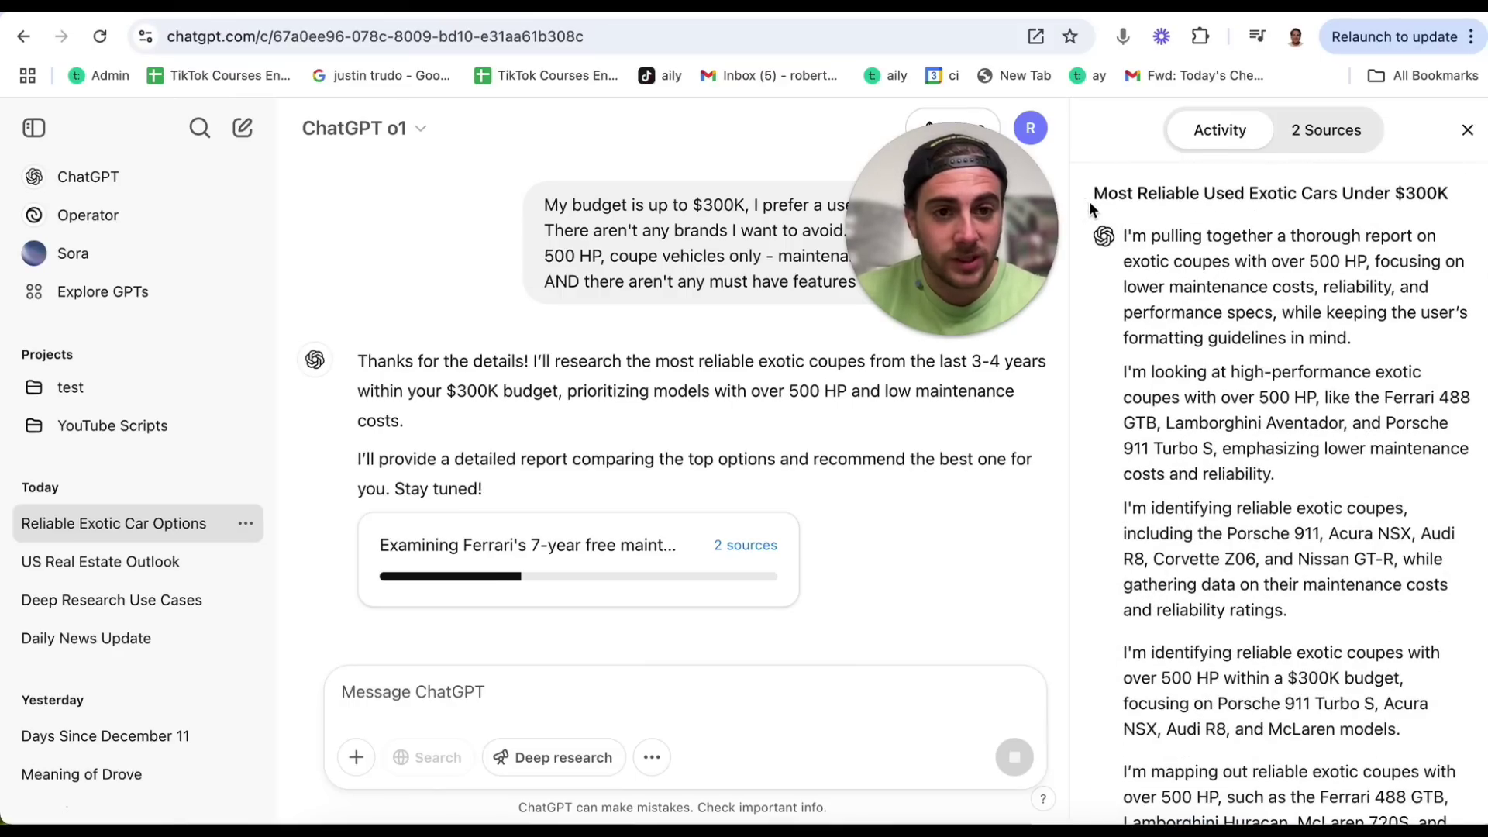
pyautogui.scroll(-6, 1155, 243)
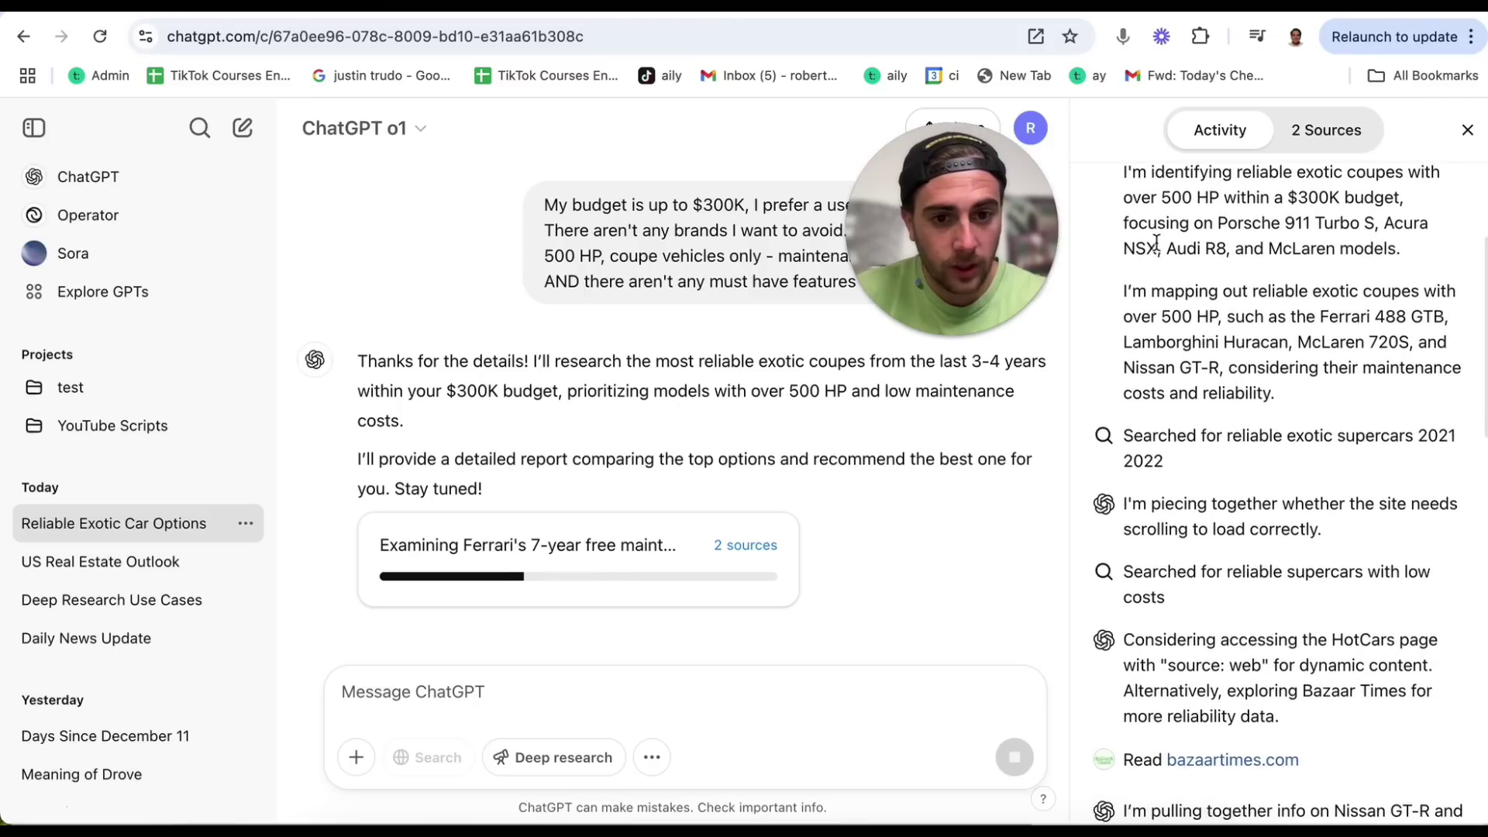
pyautogui.scroll(-1, 1147, 454)
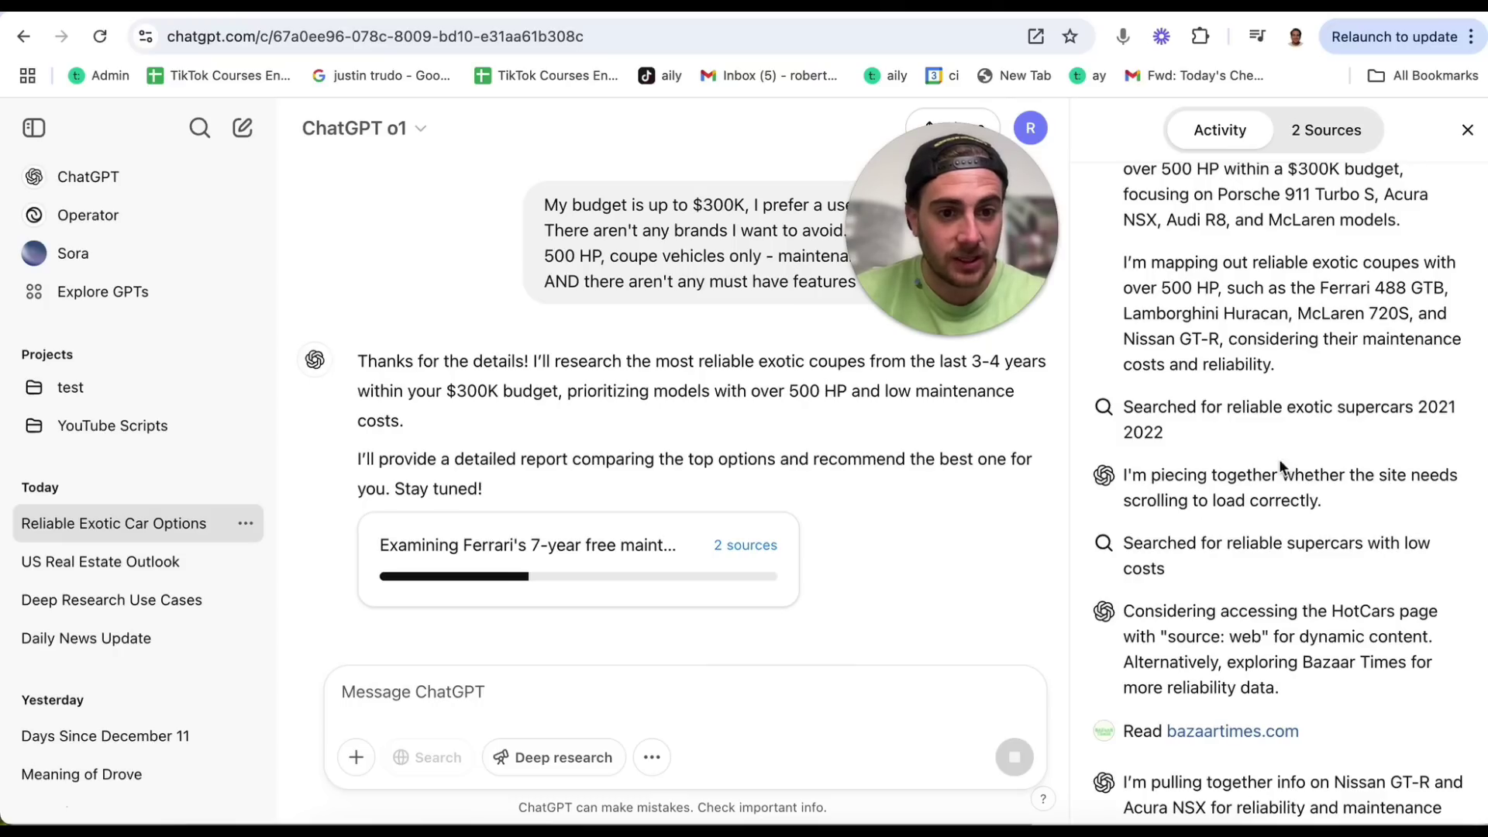
# Step: Read further through the exotic car research activity, covering its supercar reliability searches, bazaartimes.com and the Acura NSX maintenance comparison
pyautogui.scroll(-2, 1138, 473)
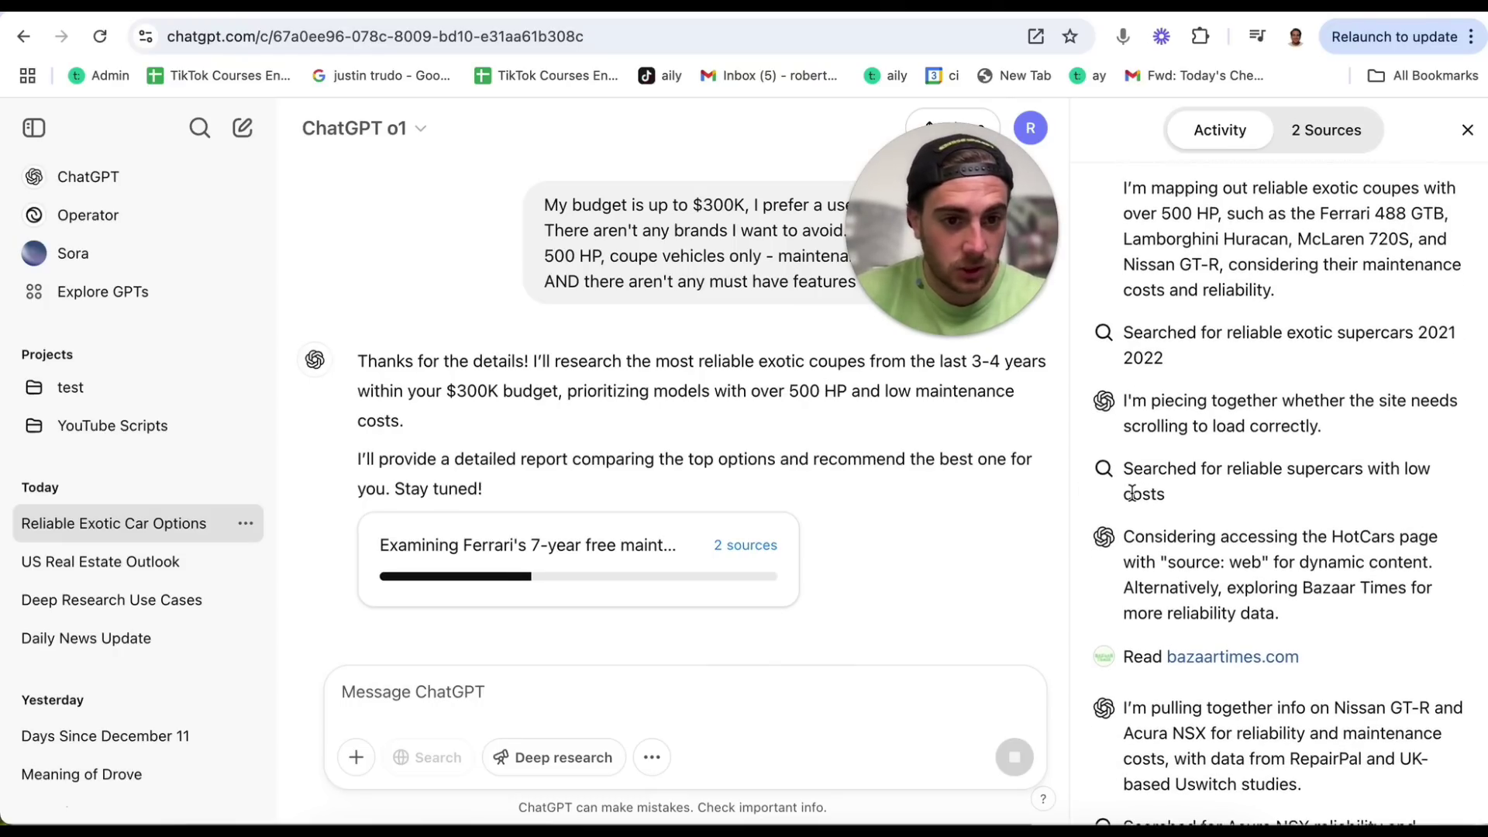
pyautogui.scroll(-1, 1137, 462)
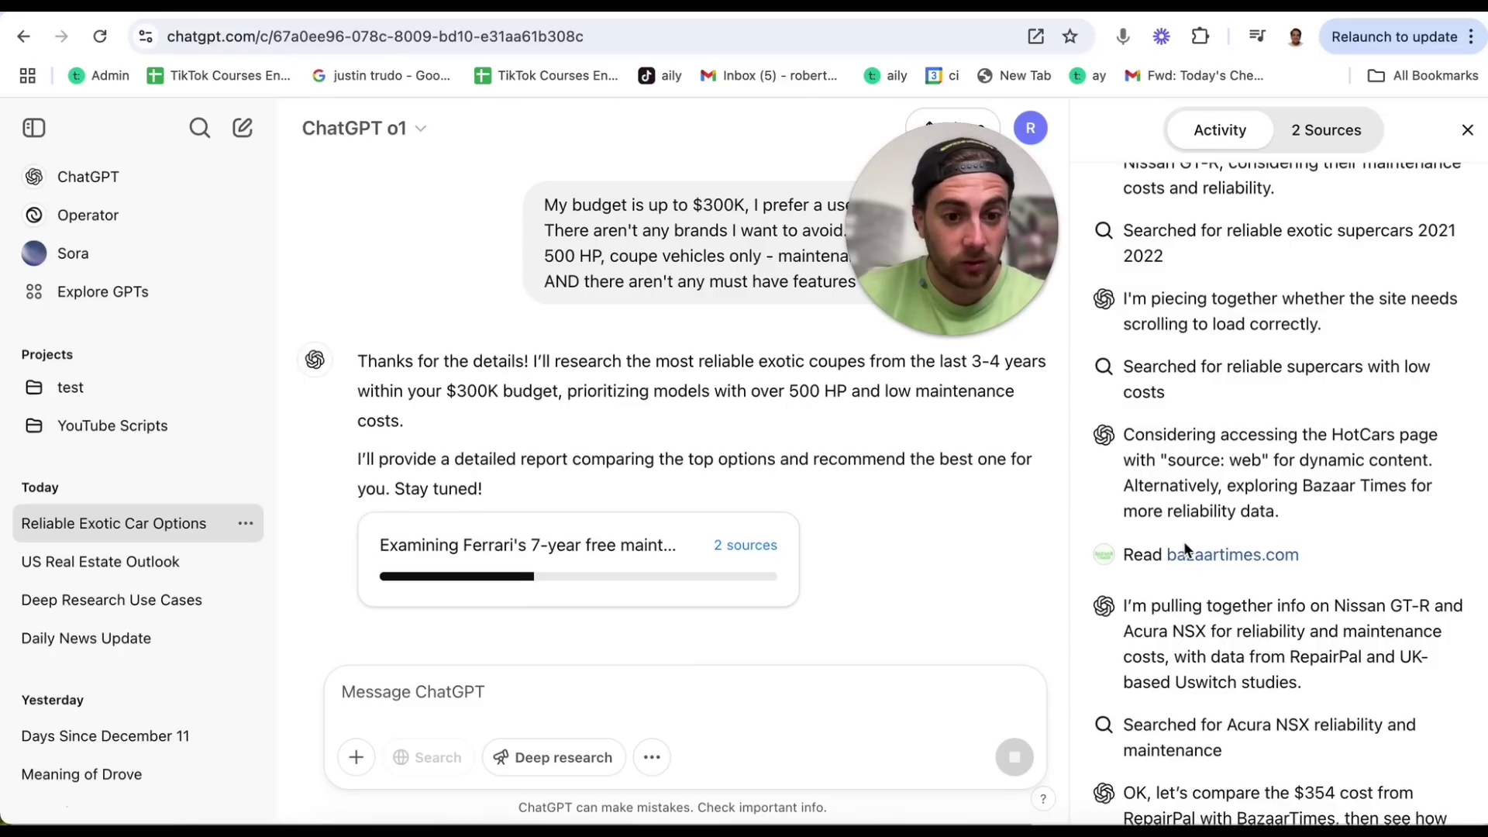
pyautogui.scroll(-1, 1185, 548)
pyautogui.scroll(-4, 1194, 621)
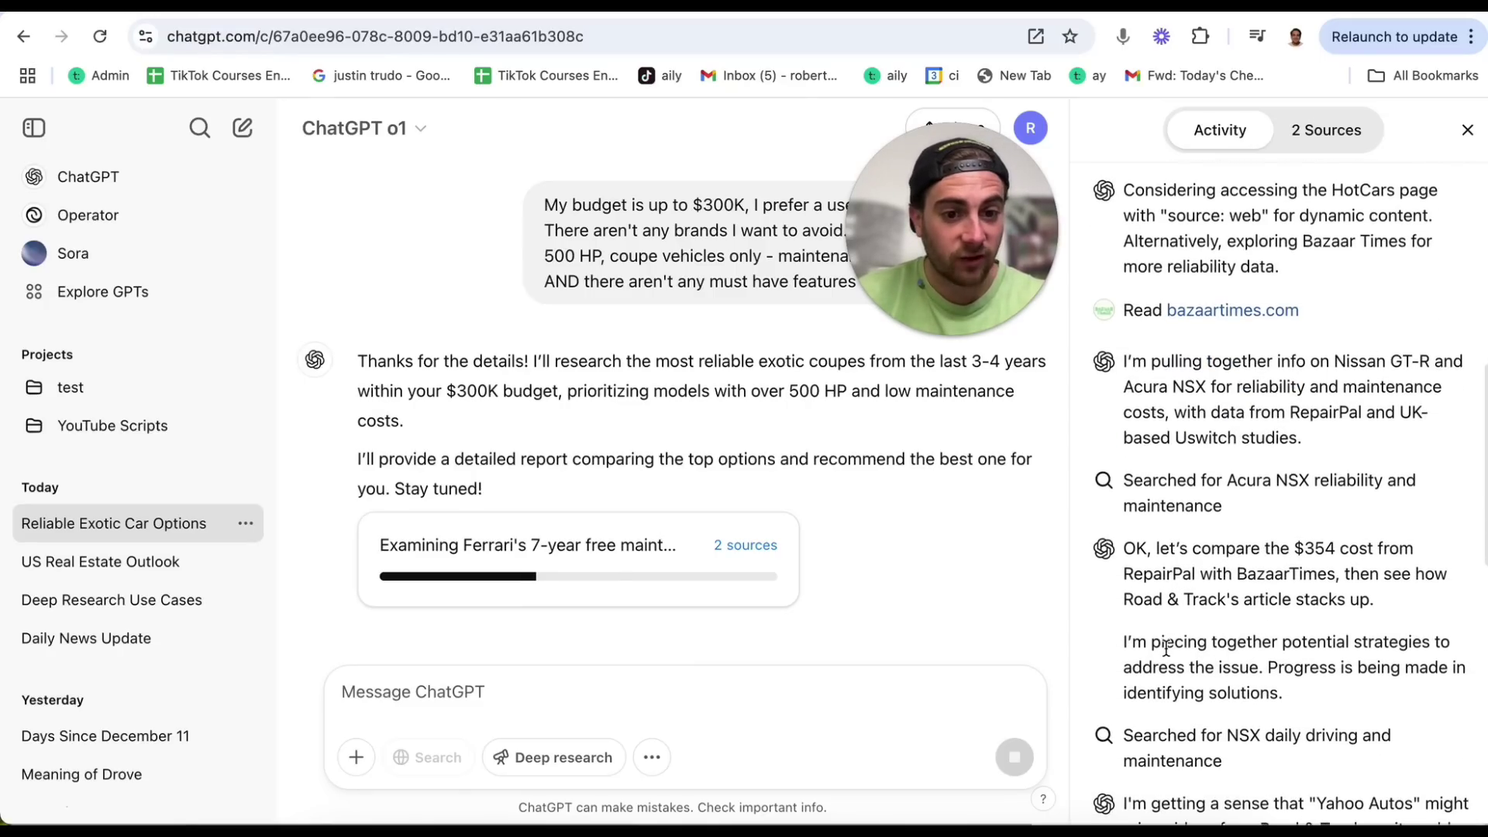
pyautogui.scroll(-2, 1193, 651)
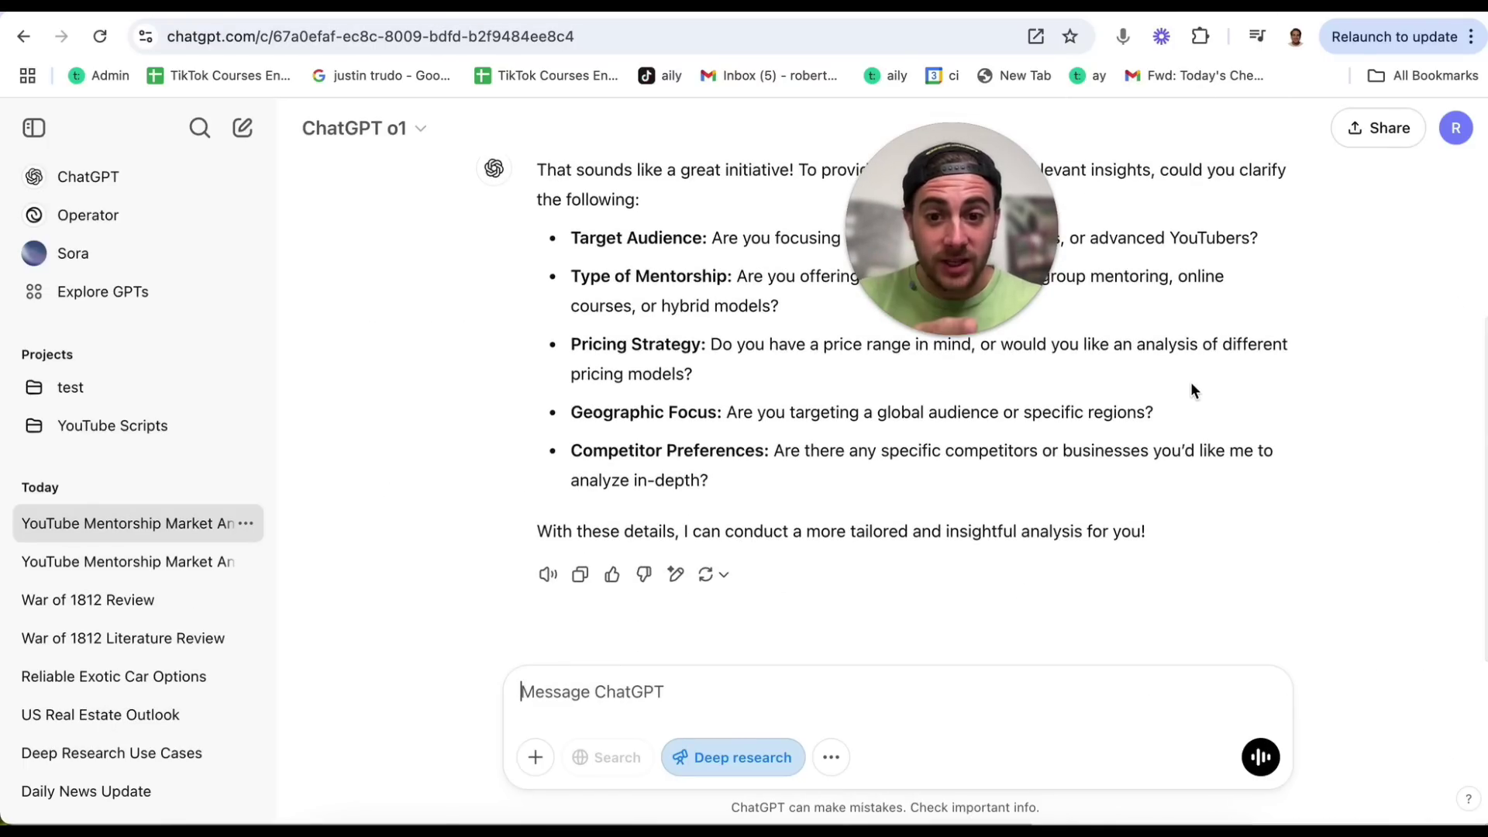
# Step: Review the clarifying questions in the YouTube mentorship market analysis chat
pyautogui.scroll(2, 1100, 300)
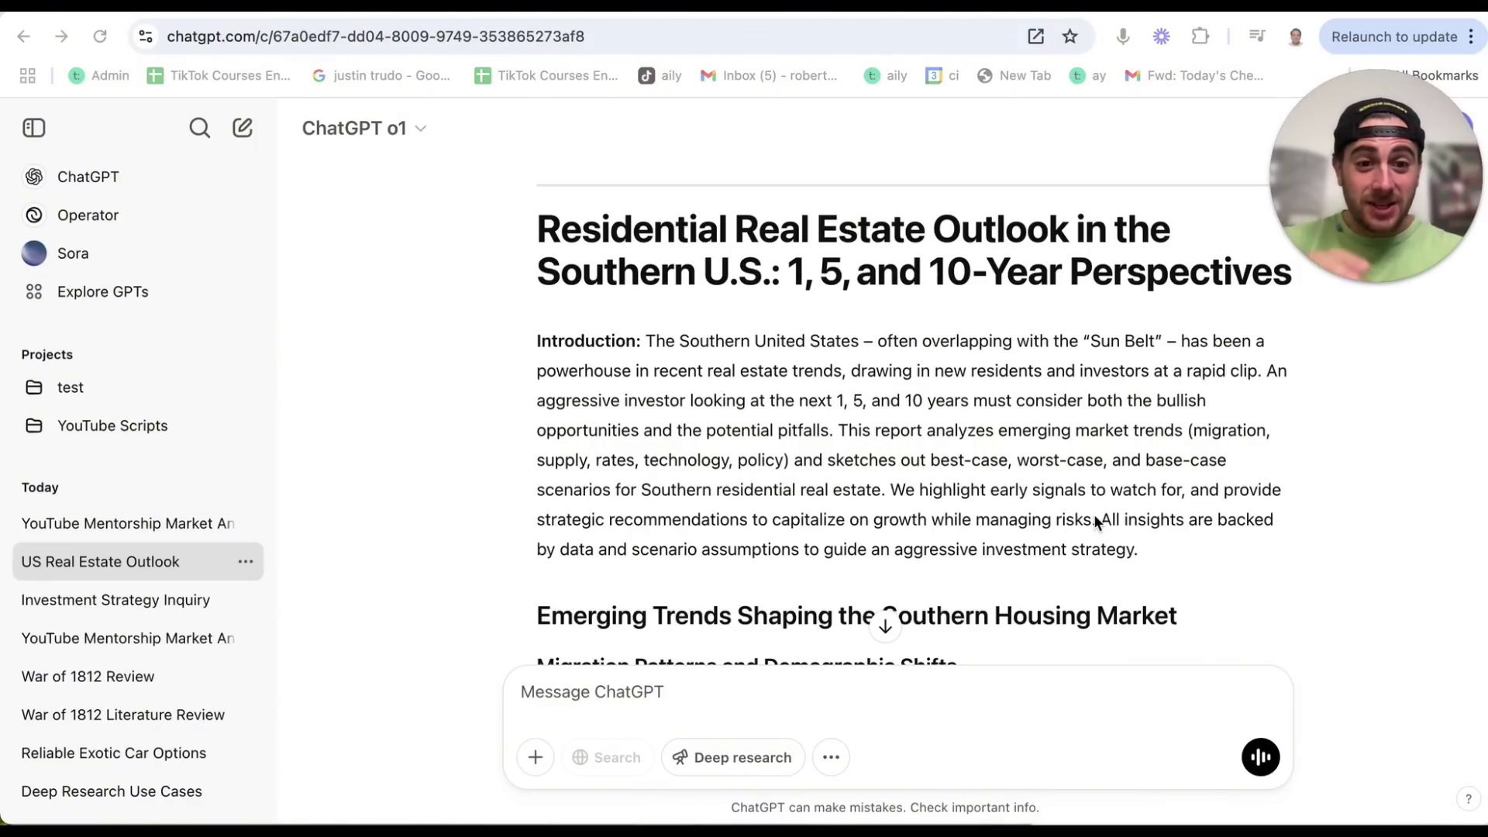
# Step: Read the Southern U.S. residential real estate report from its introduction through the emerging market trends
pyautogui.scroll(-2, 1094, 514)
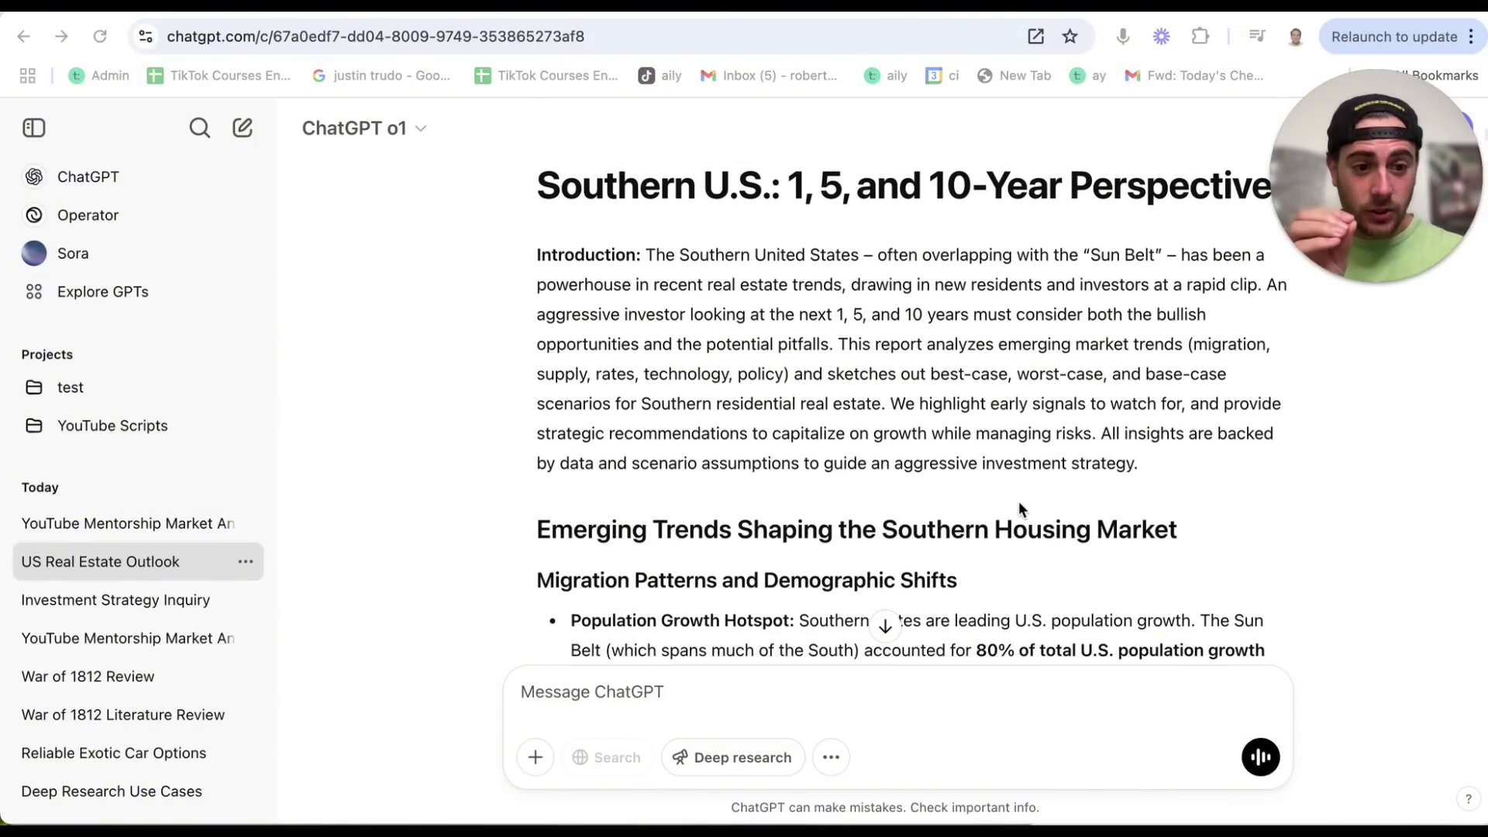
pyautogui.scroll(-10, 1020, 509)
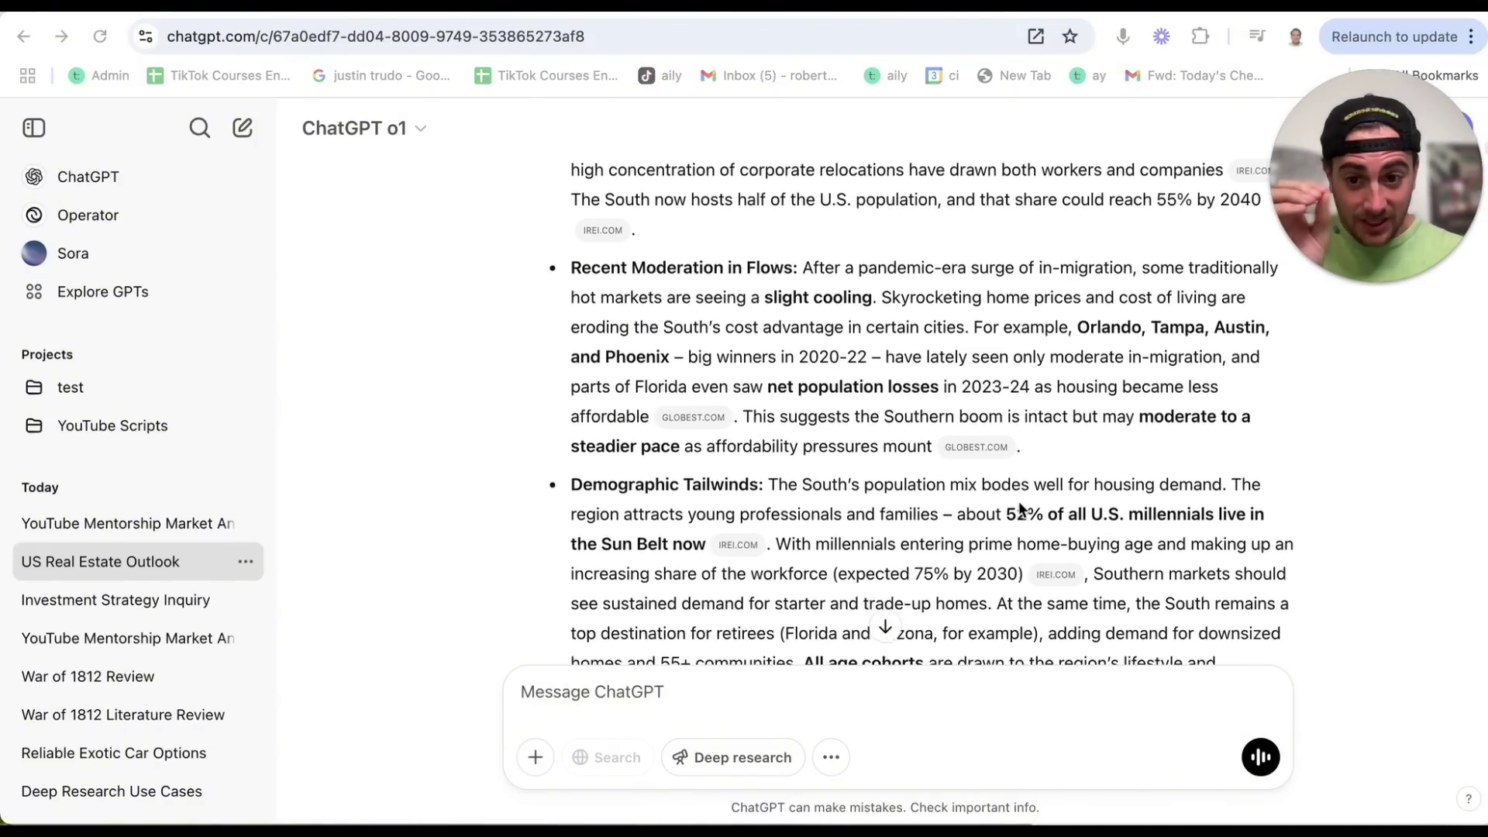
pyautogui.scroll(-9, 1020, 509)
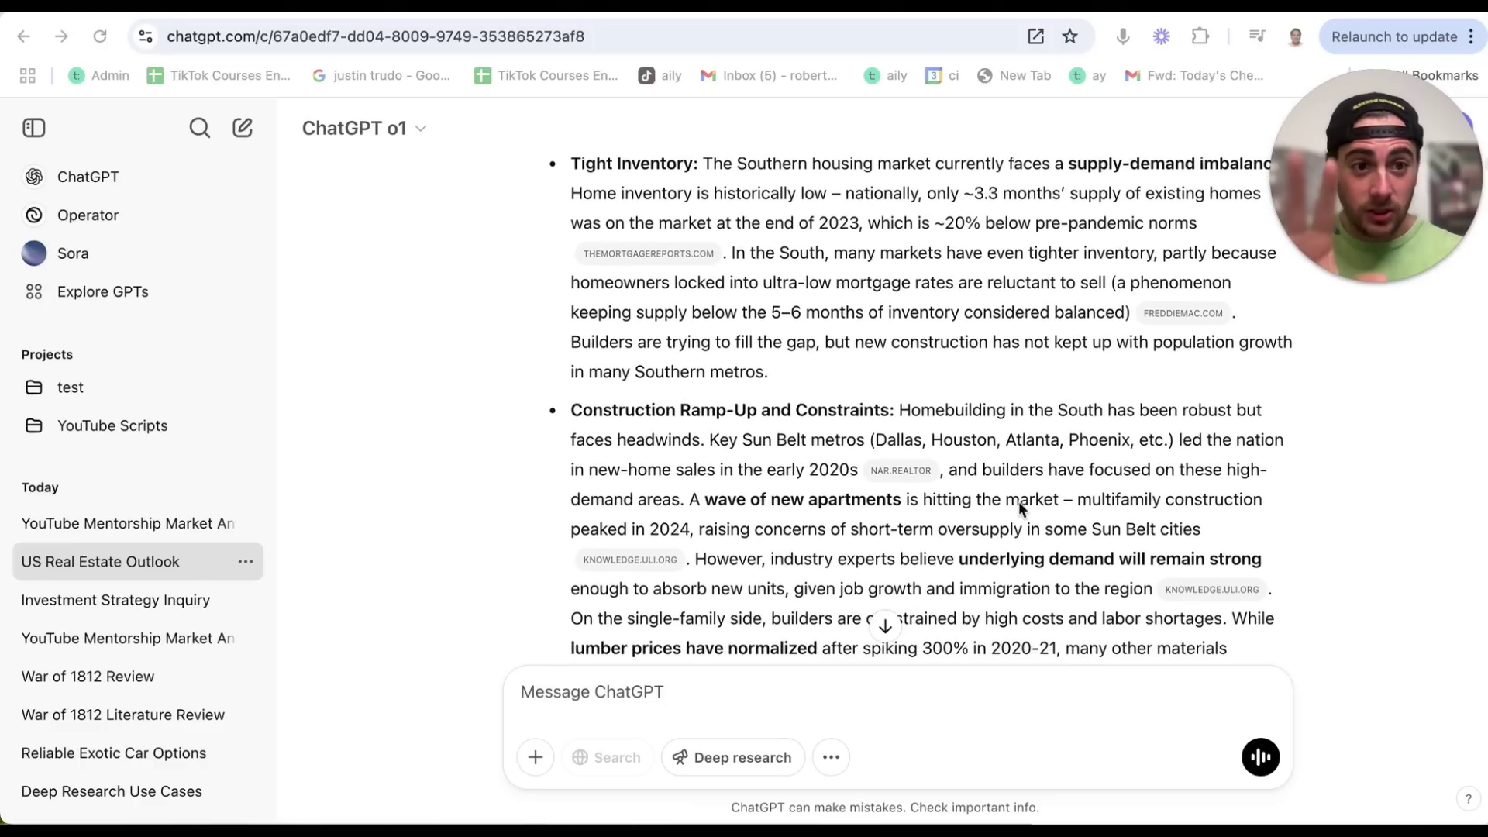
pyautogui.scroll(-15, 1019, 505)
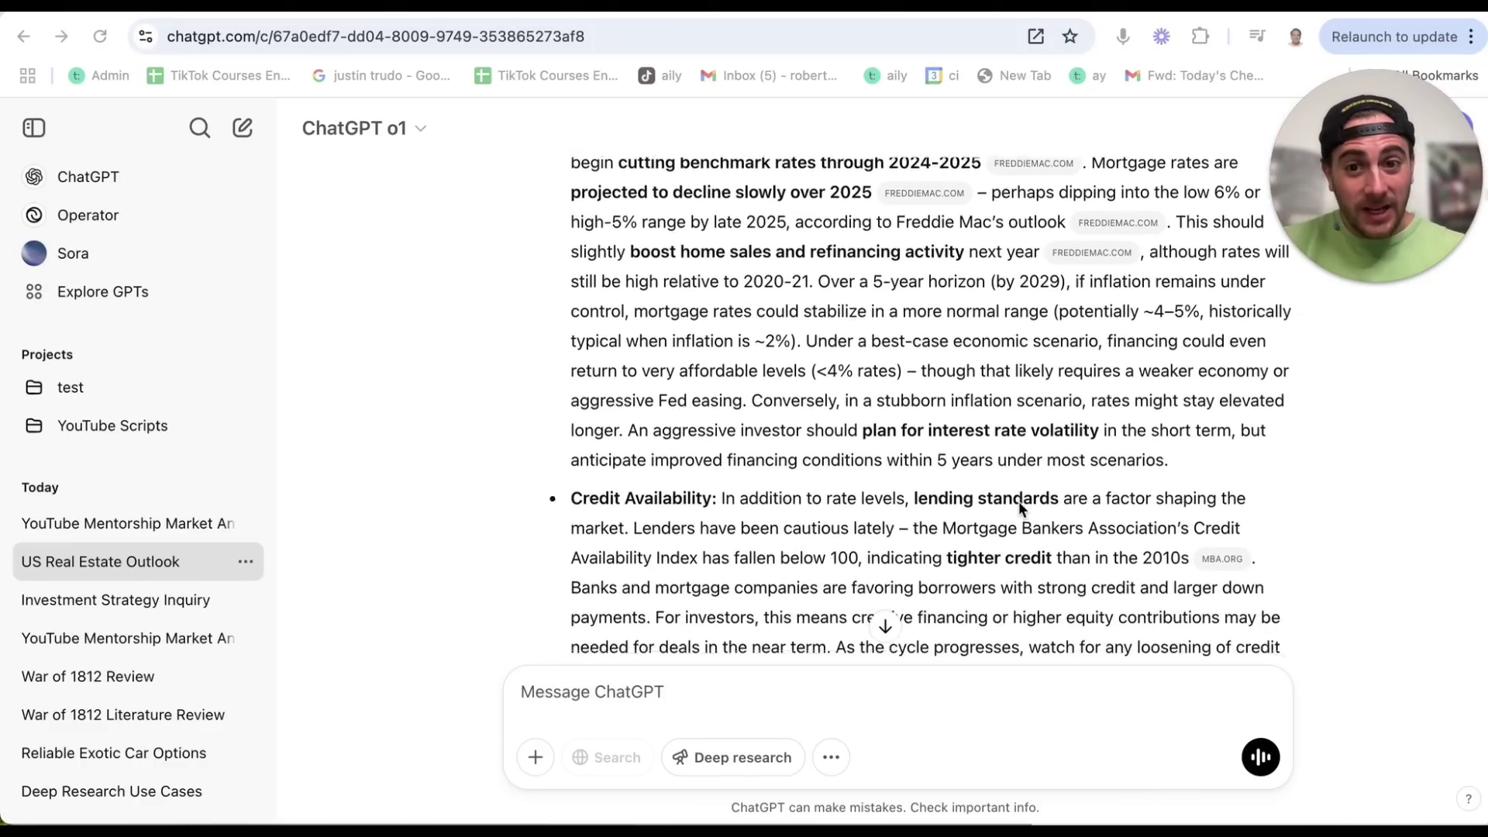
pyautogui.scroll(-1, 1018, 506)
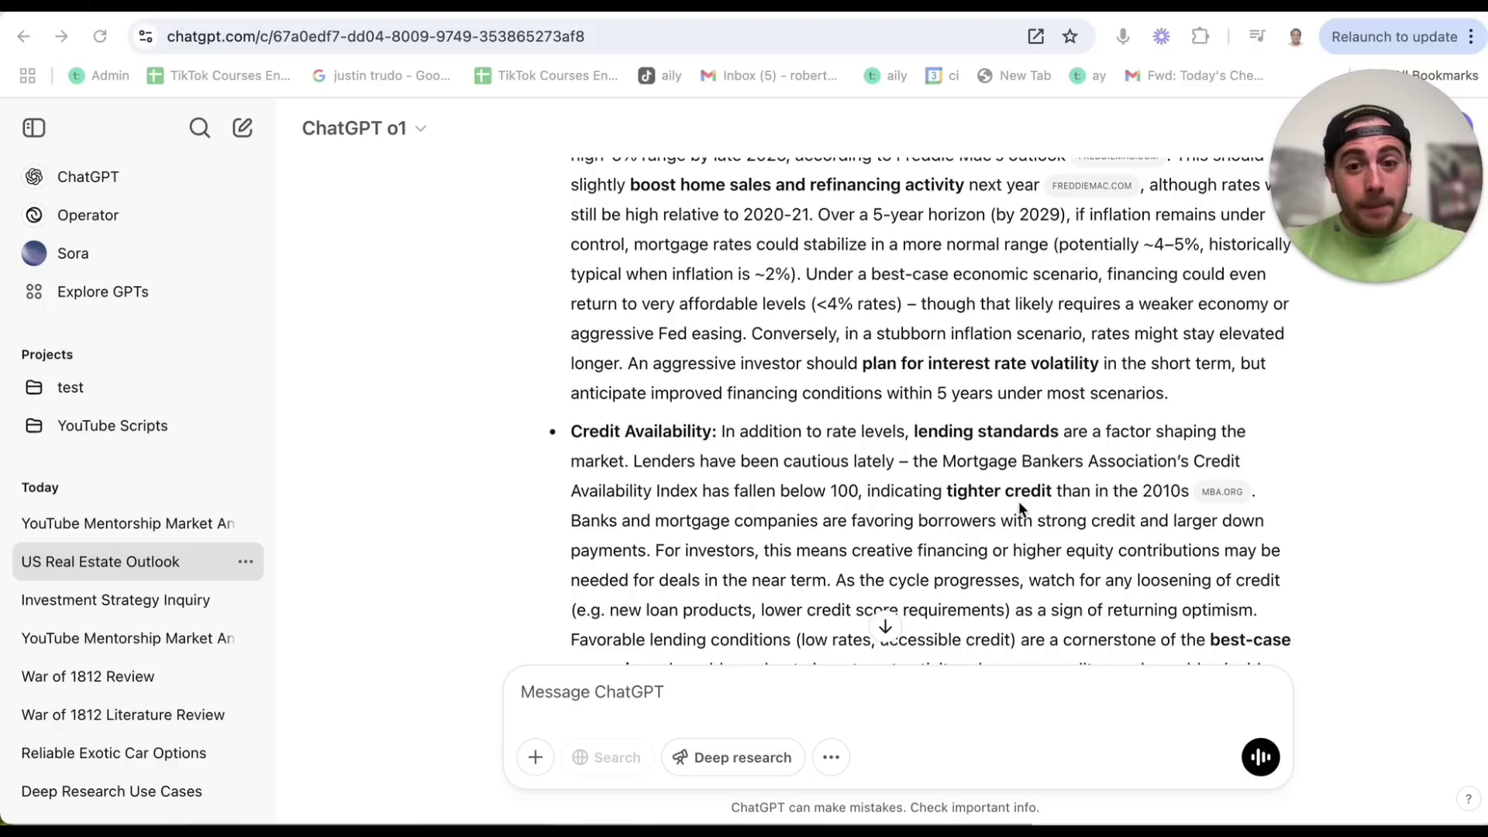
pyautogui.scroll(-13, 1019, 505)
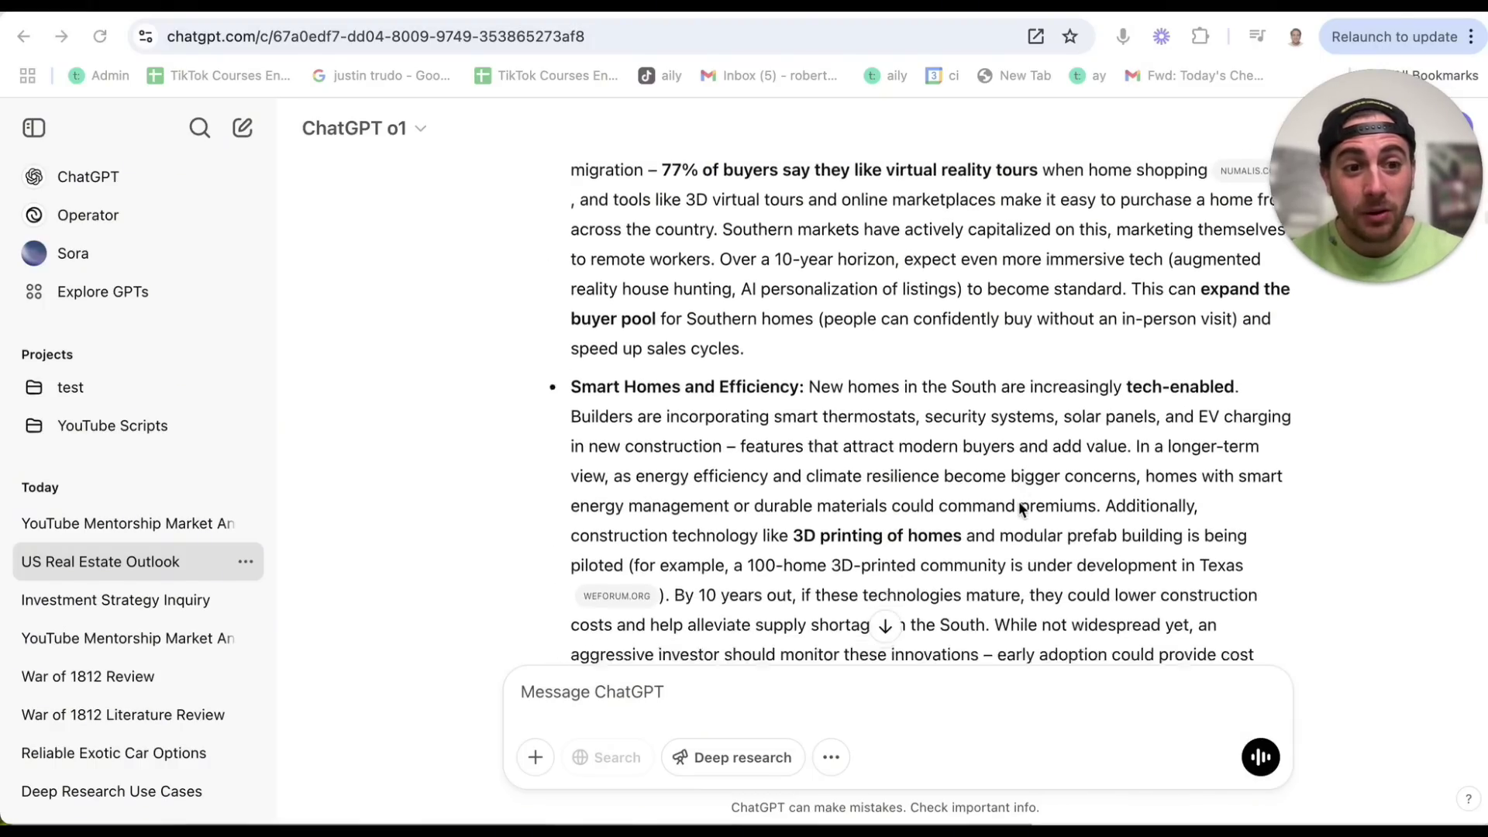
pyautogui.scroll(-20, 1020, 508)
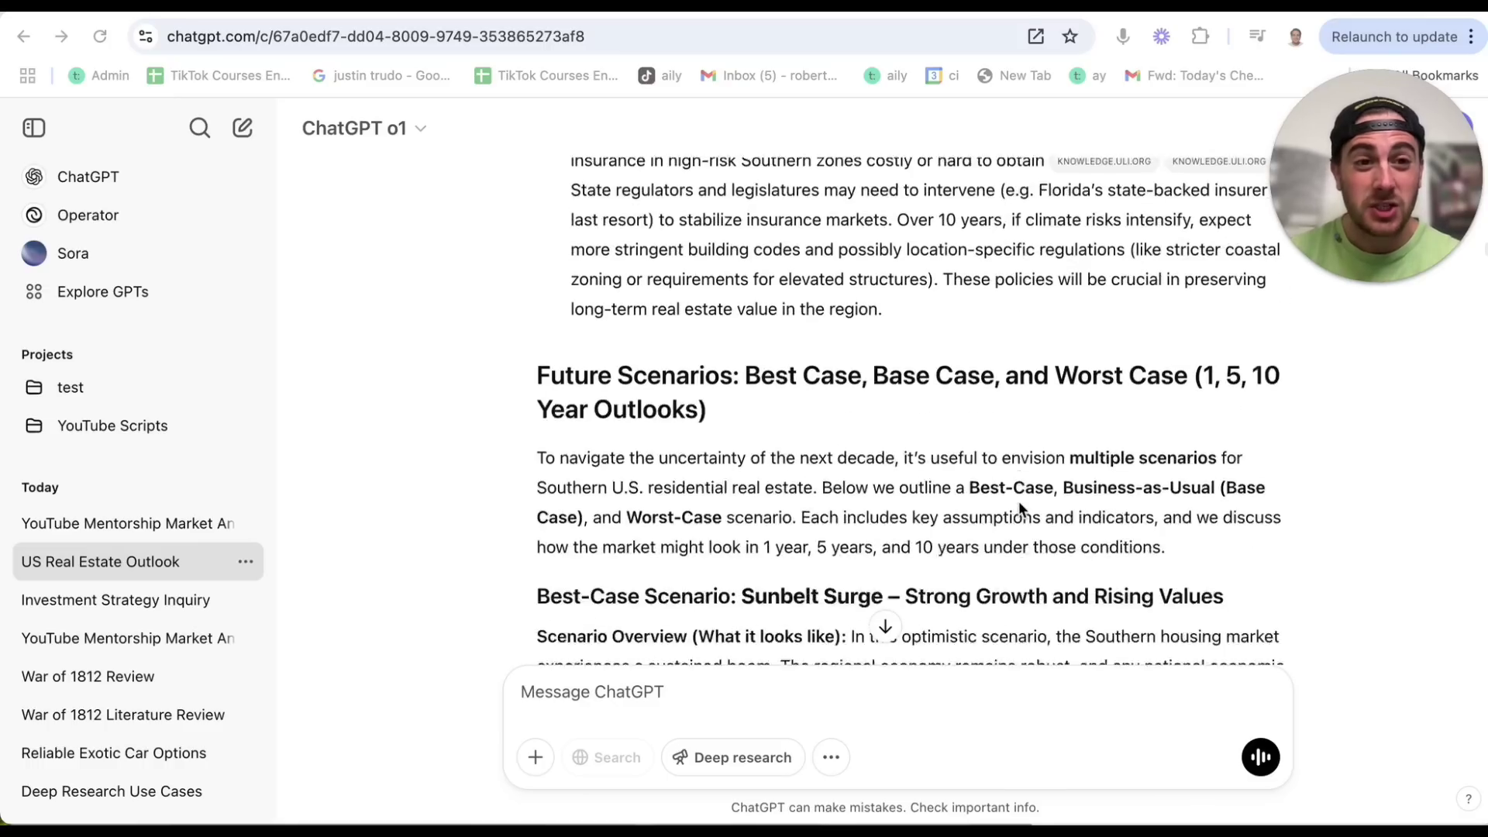
# Step: Examine the report's best-case, base-case and worst-case scenarios, including their assumptions, expected indicators and timelines
pyautogui.scroll(-10, 1019, 501)
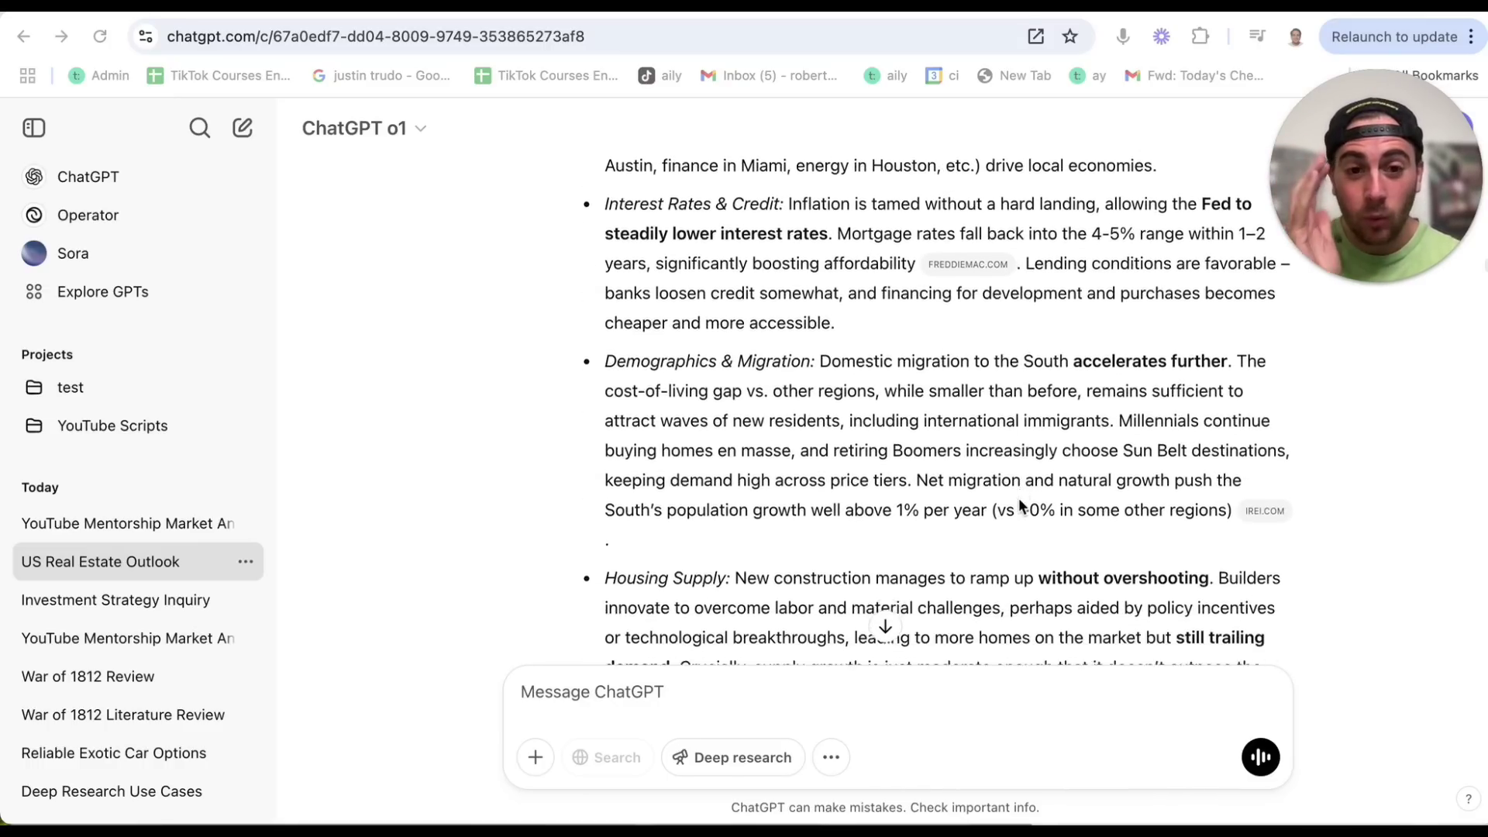
pyautogui.scroll(-6, 1019, 506)
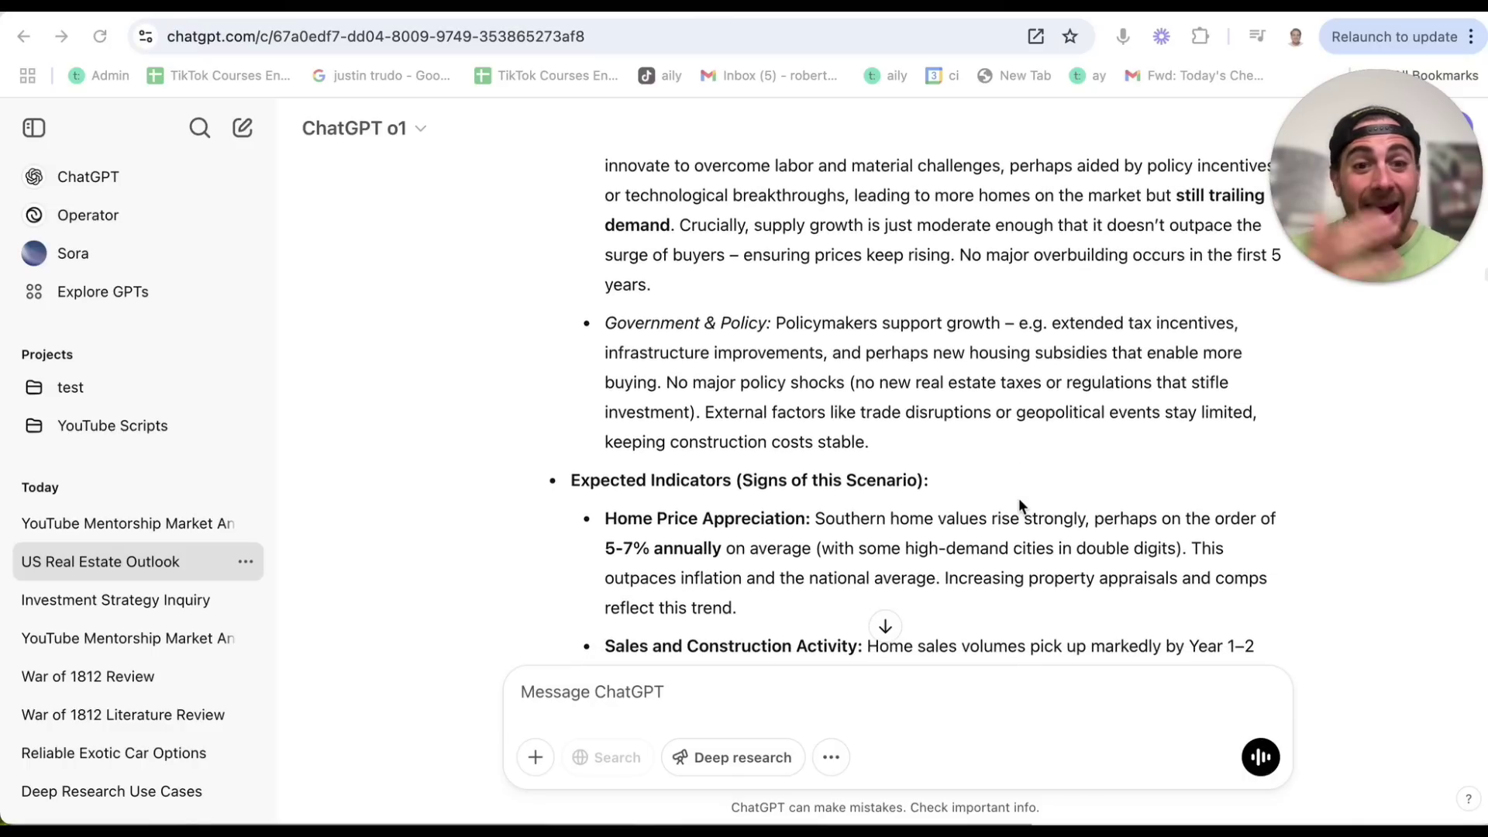
pyautogui.scroll(-10, 1021, 502)
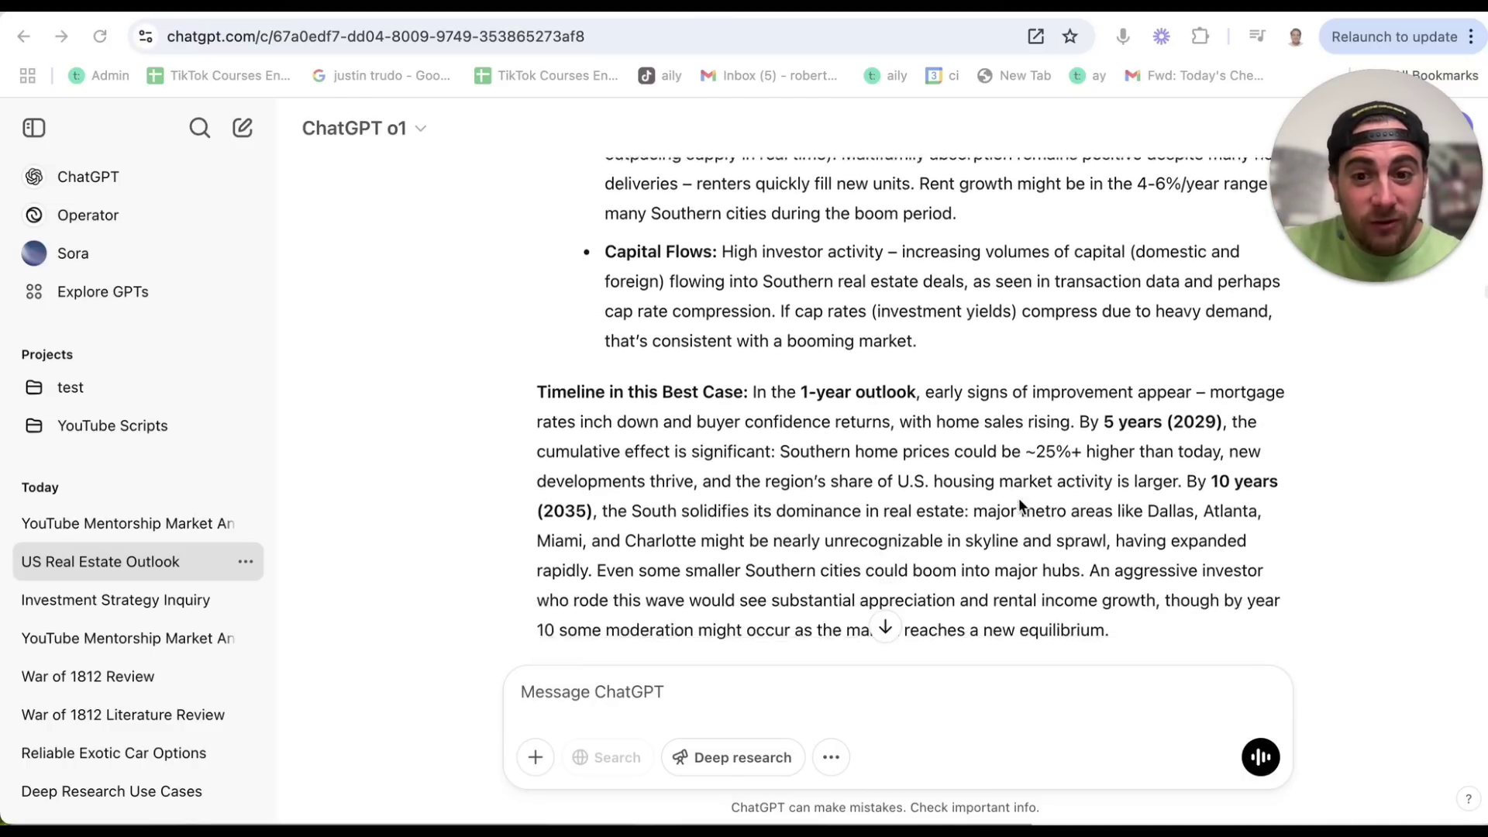
pyautogui.scroll(-10, 1020, 505)
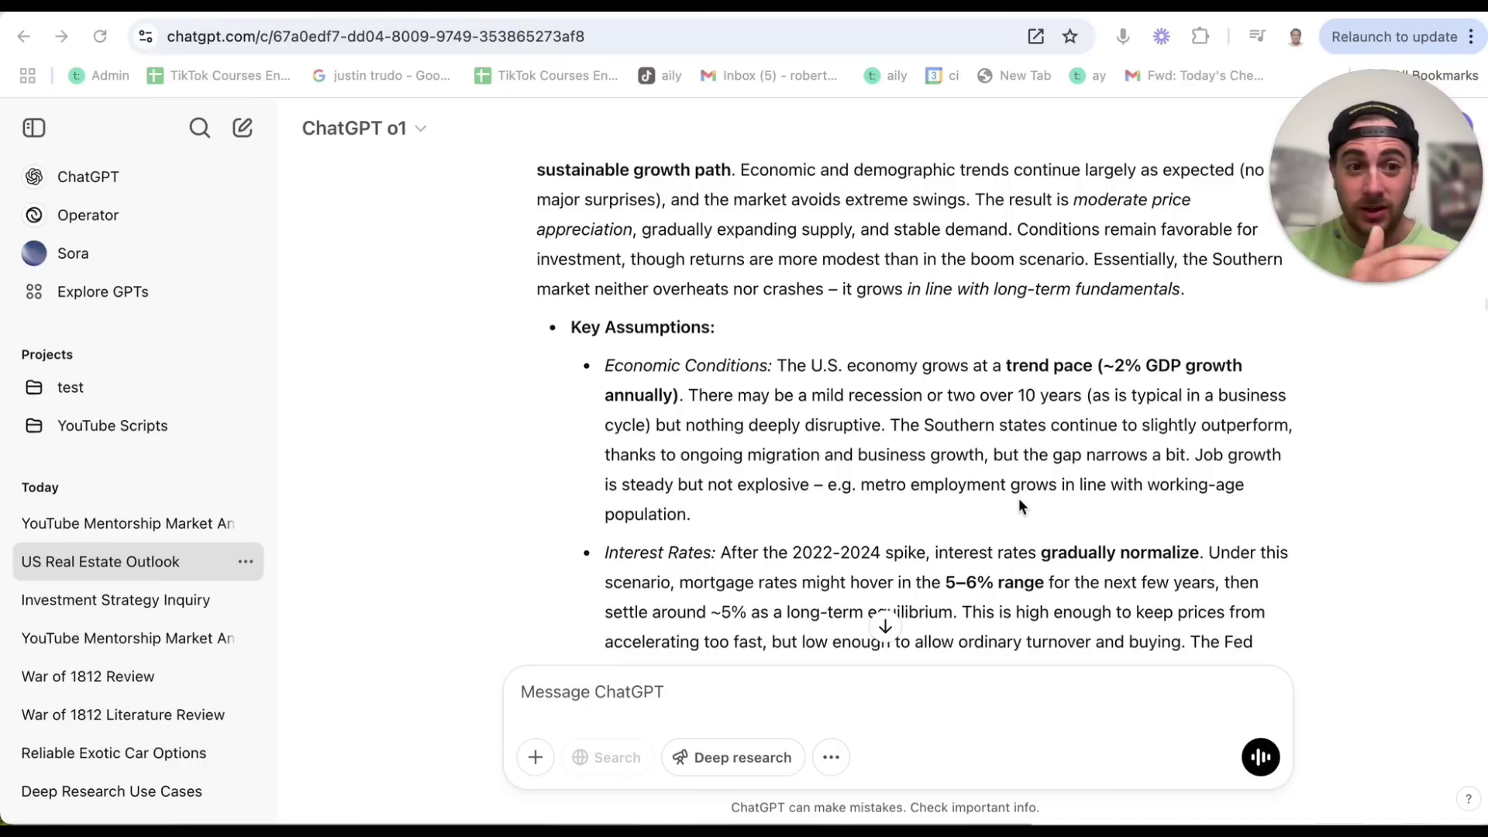
pyautogui.scroll(-10, 1018, 505)
pyautogui.moveTo(1345, 219)
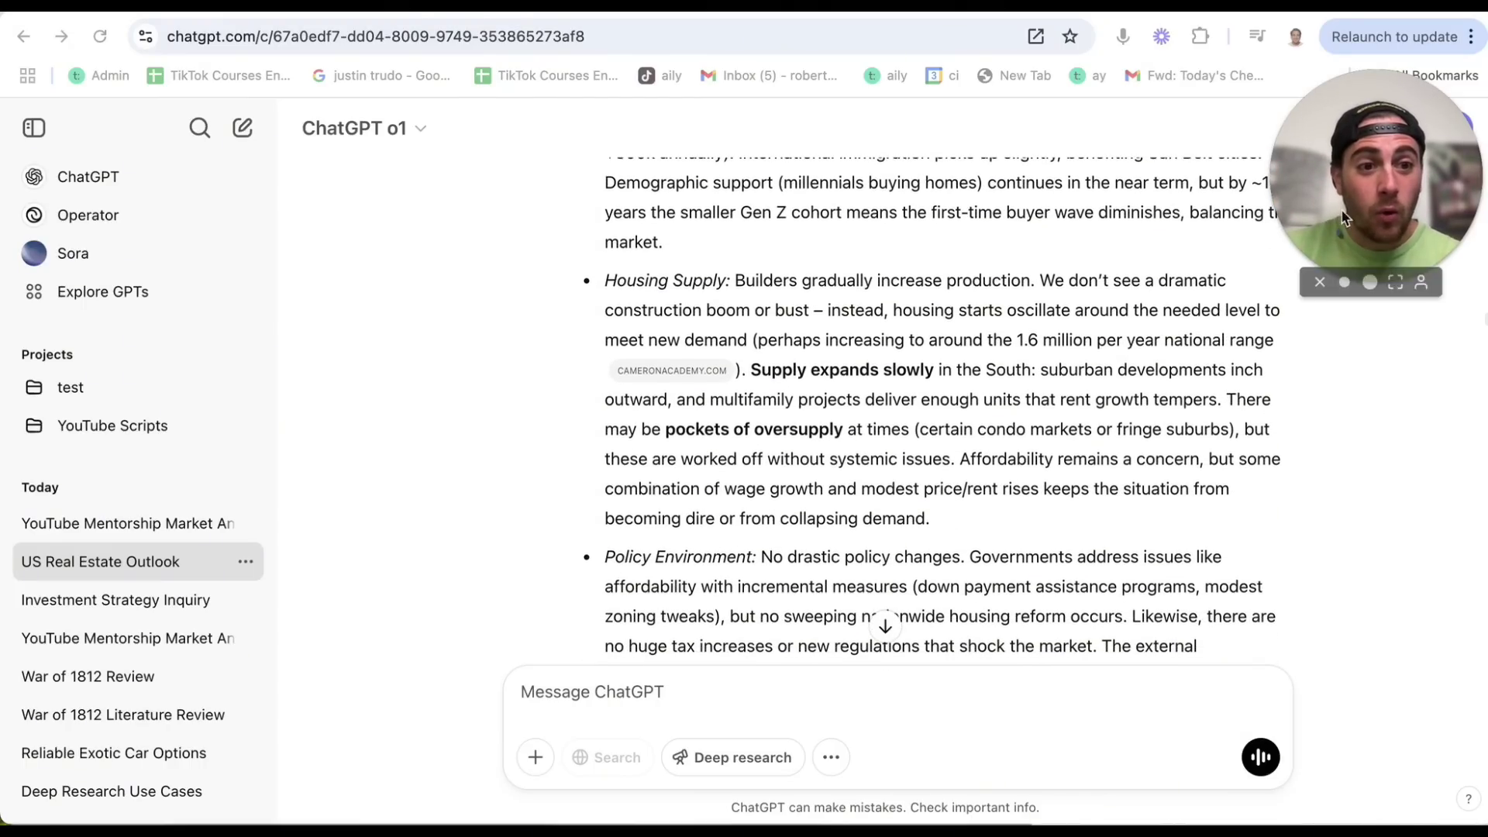
pyautogui.moveTo(1344, 218); pyautogui.dragTo(432, 278)
pyautogui.scroll(-5, 737, 388)
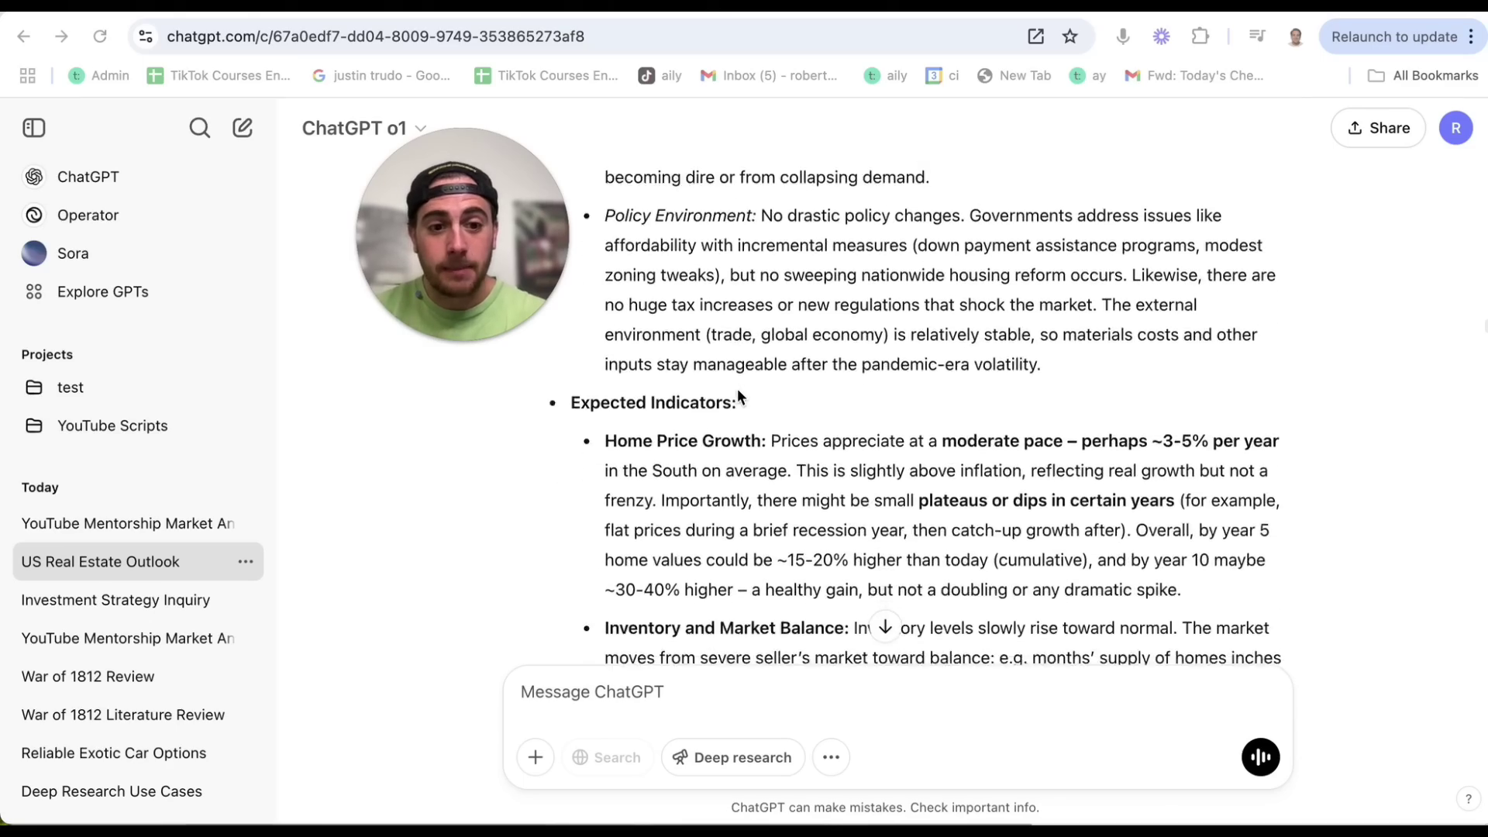
pyautogui.scroll(-20, 737, 389)
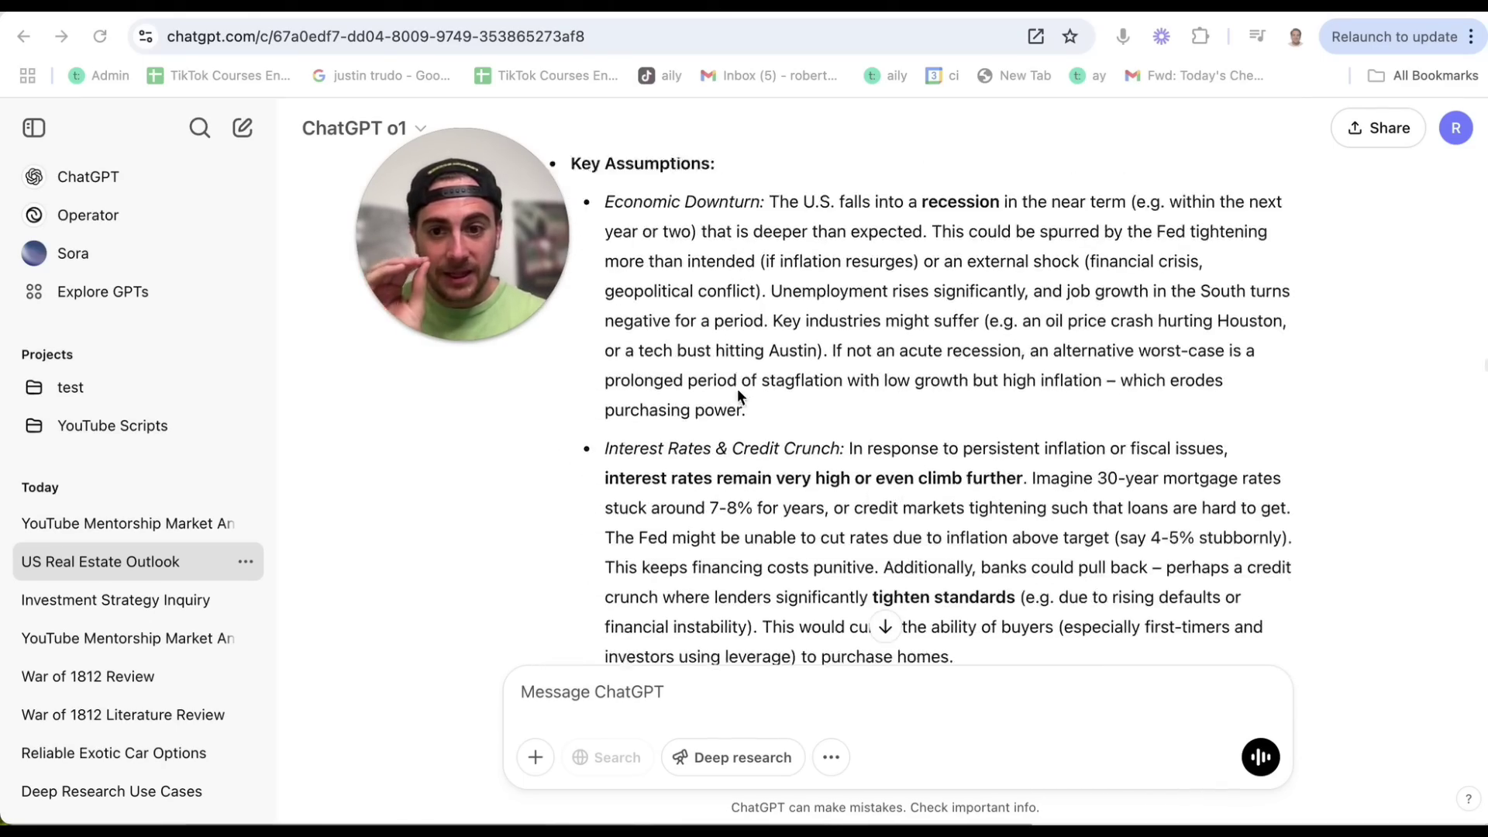
pyautogui.scroll(-20, 737, 388)
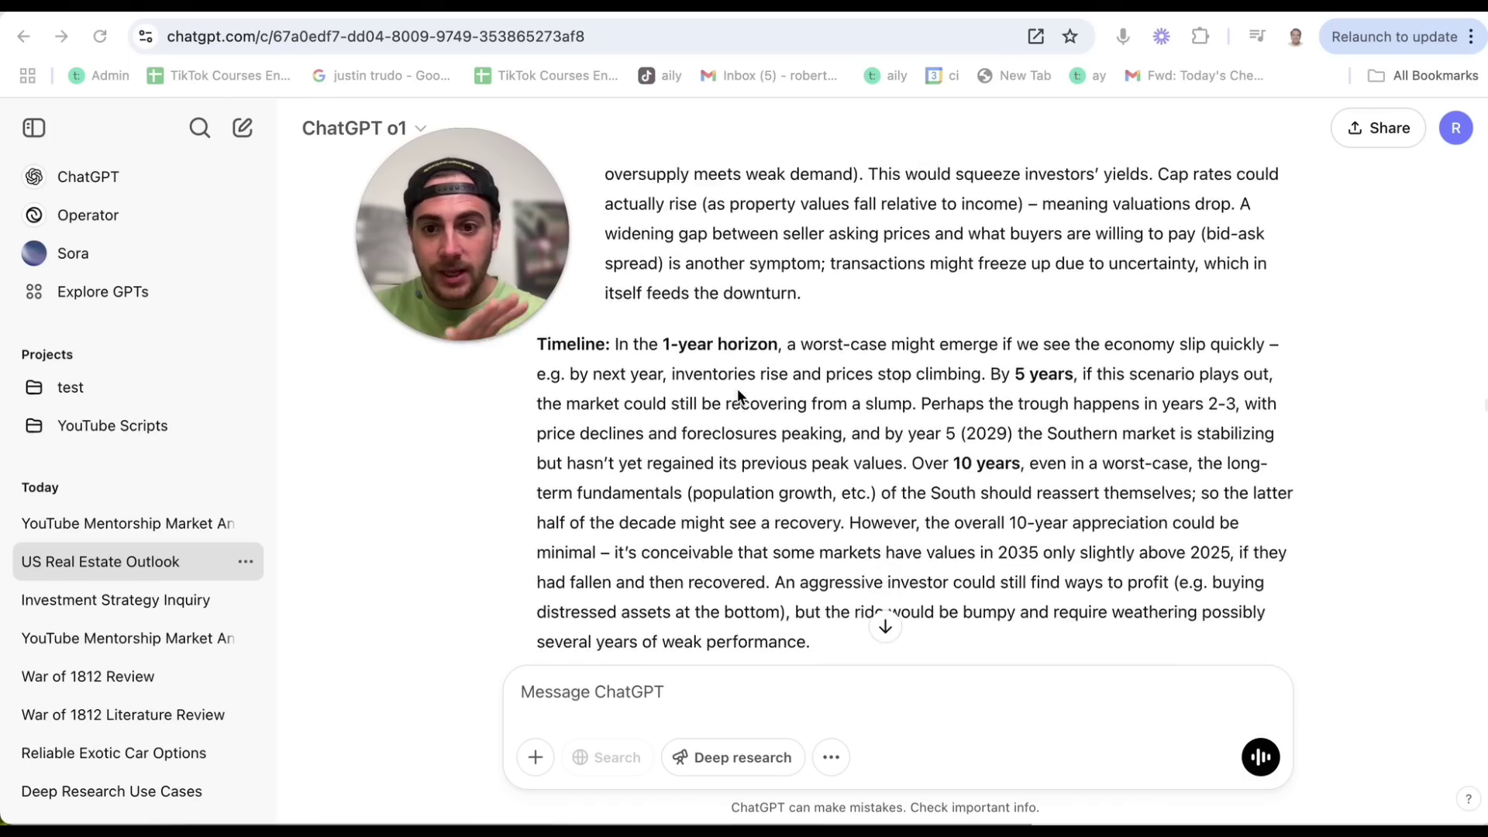
# Step: Review the report's early market signals, aggressive investment strategies, risk mitigation advice and economic factors
pyautogui.scroll(-20, 737, 389)
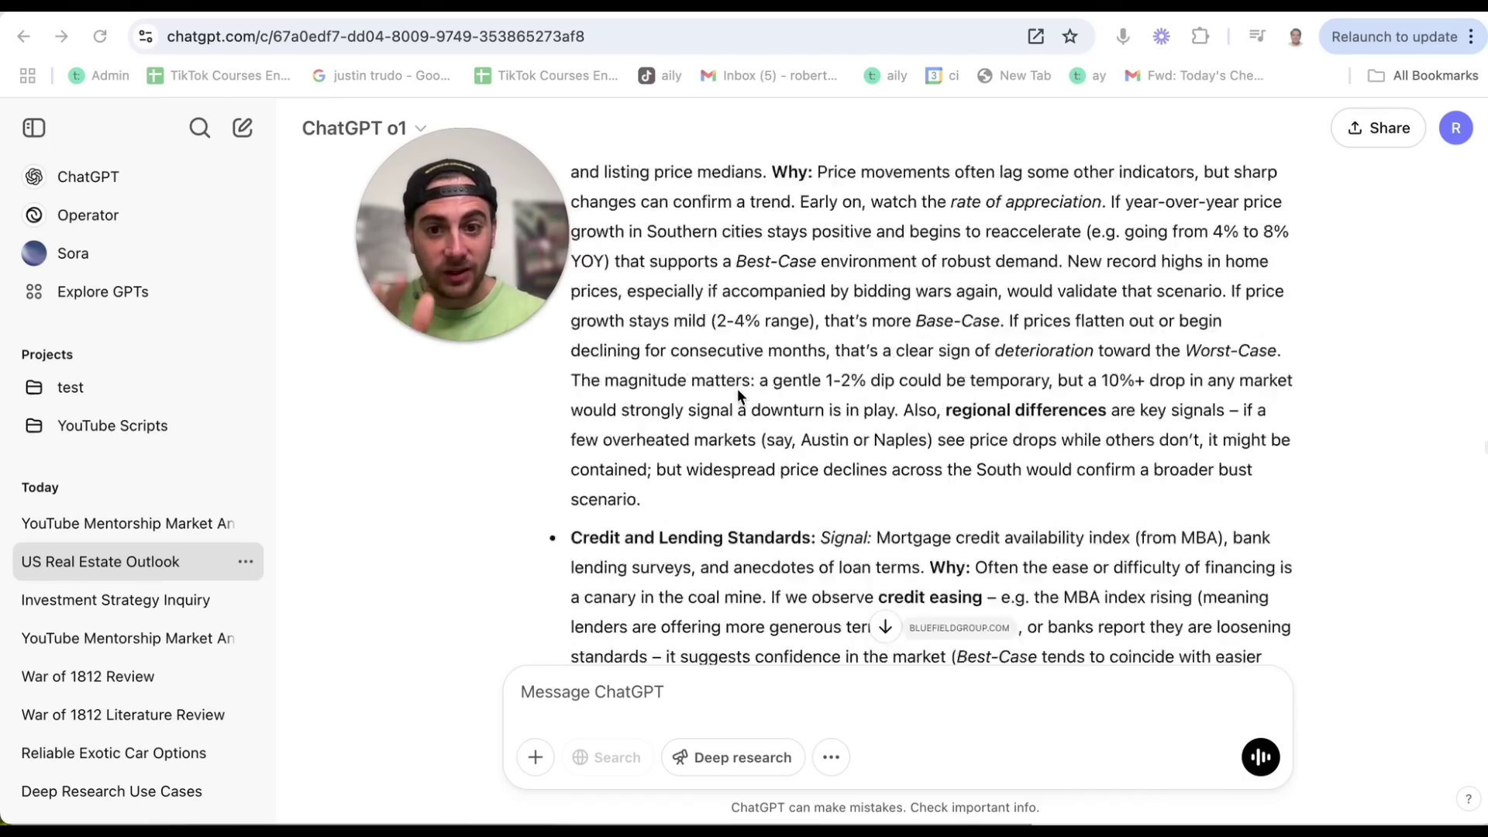
pyautogui.scroll(-20, 737, 388)
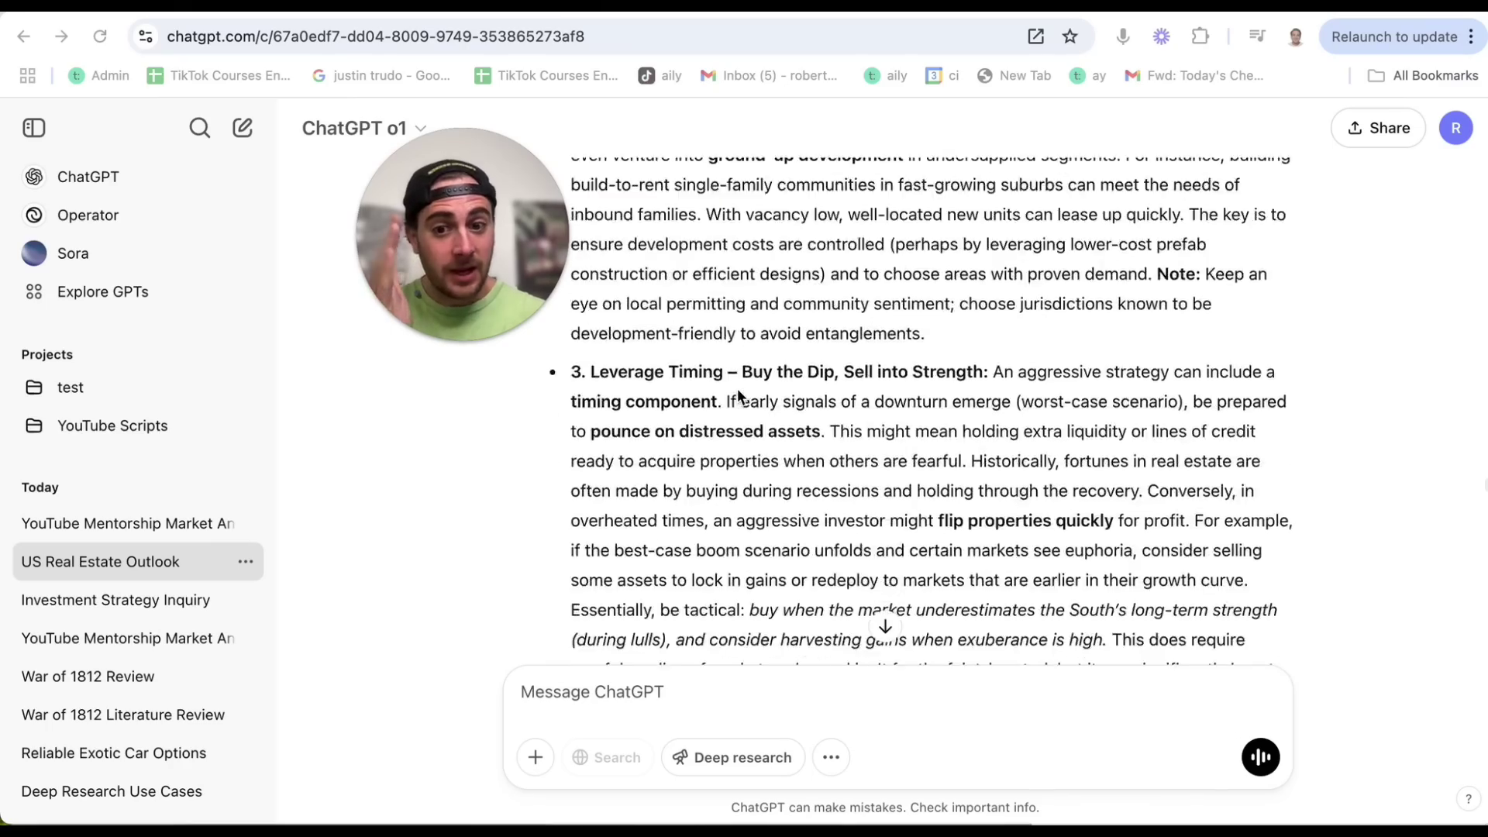
pyautogui.scroll(-20, 737, 396)
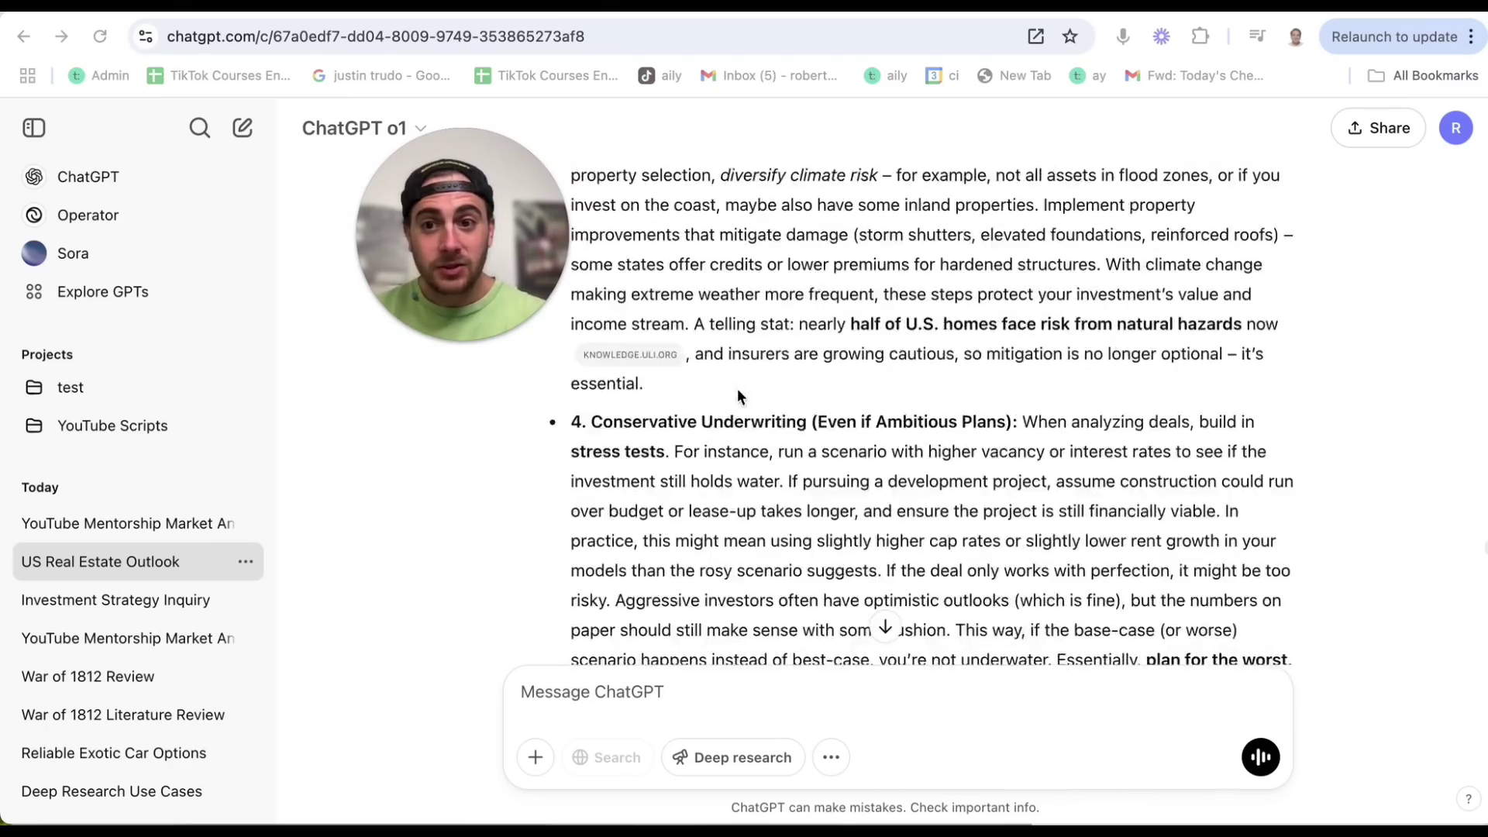
pyautogui.scroll(-20, 737, 388)
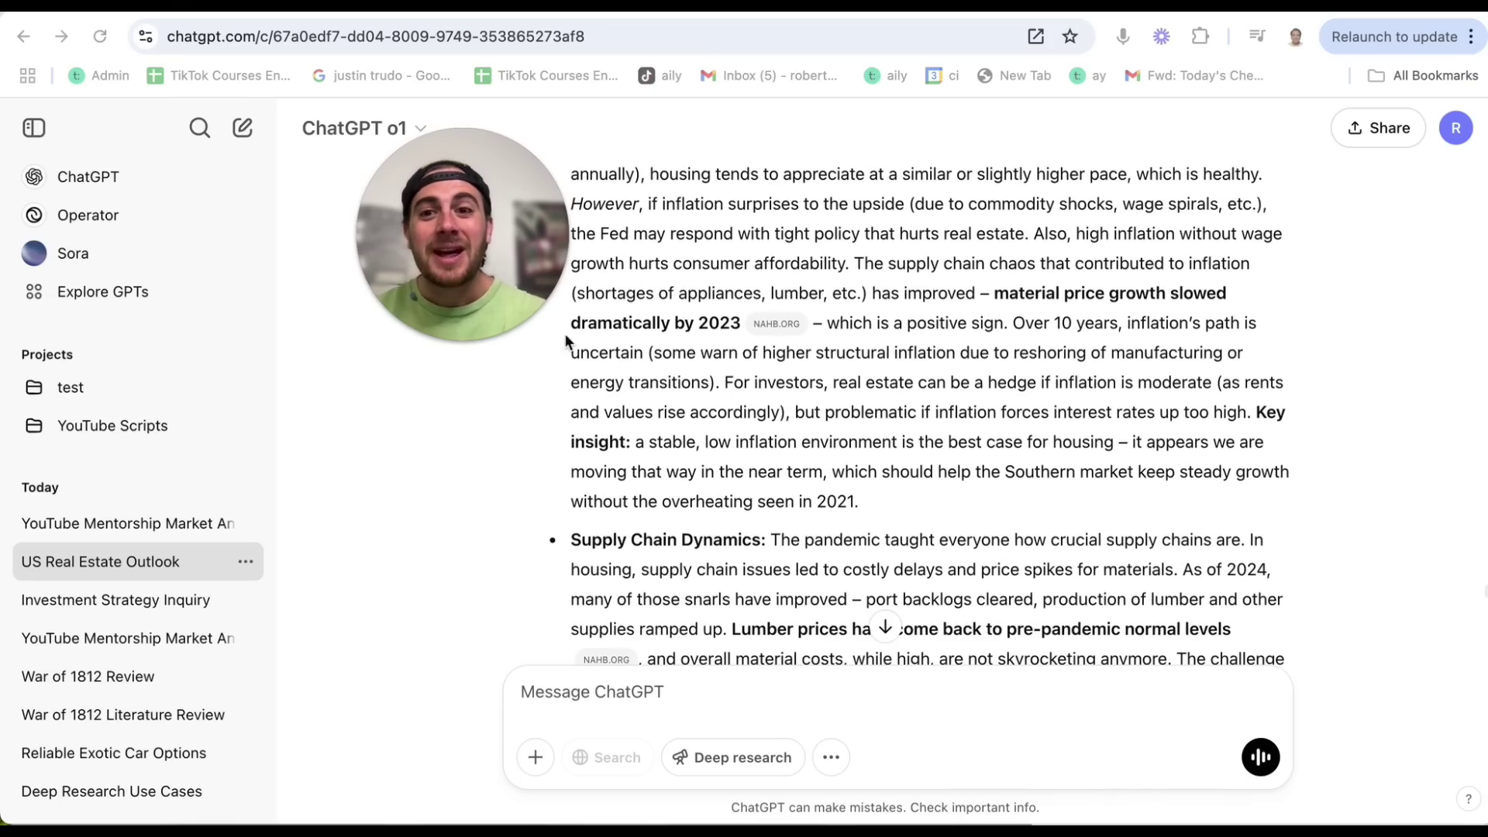
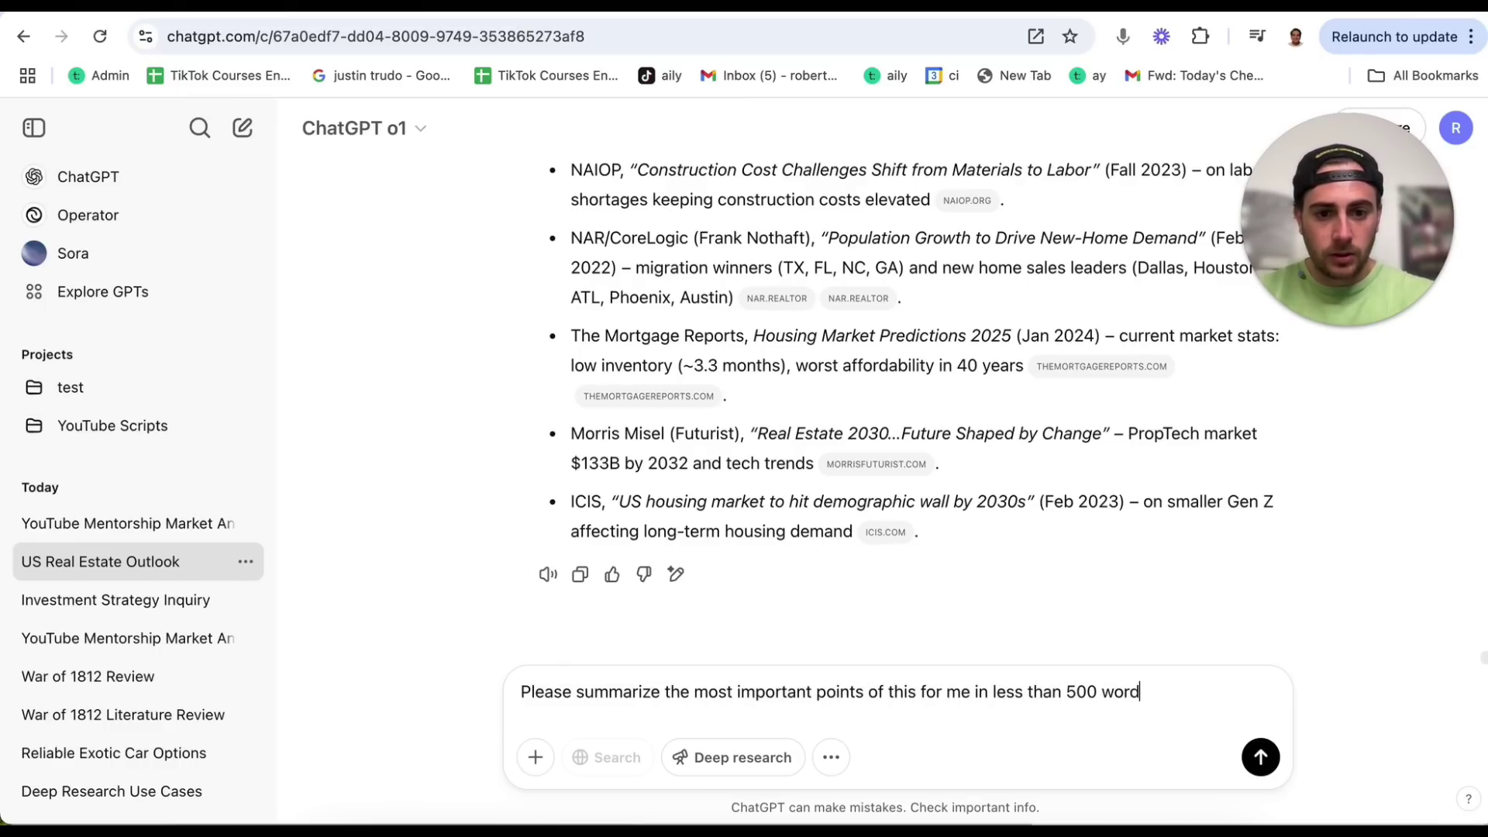
# Step: Finish and send the request "Please summarize the most important points of this for me in less than 500 words"
pyautogui.write('s')
pyautogui.press('Return')
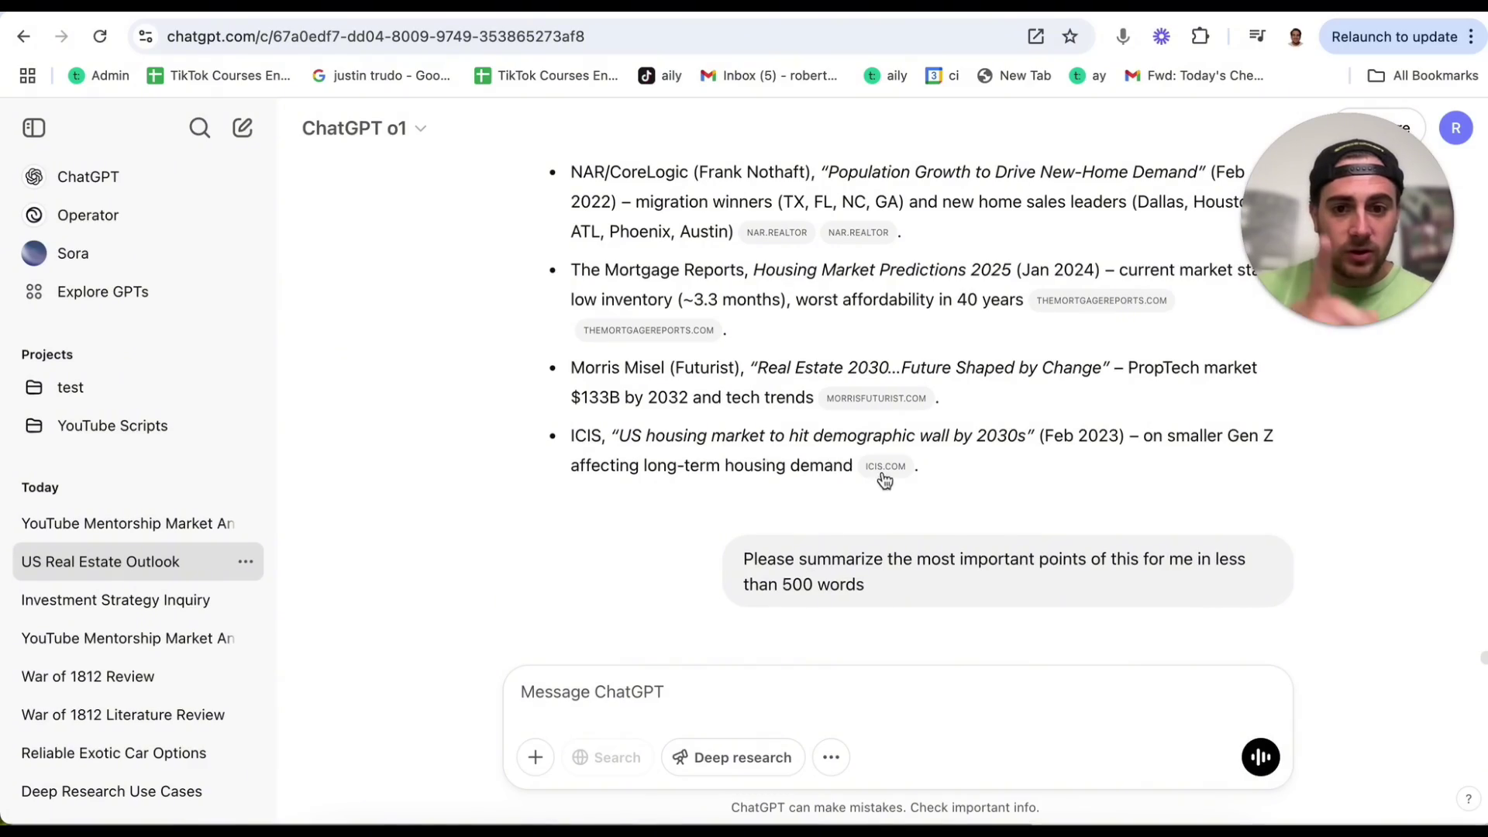
# Step: Look back through the full report's economic factors, risk mitigation strategies, housing signals and worst-case indicators
pyautogui.scroll(10, 821, 396)
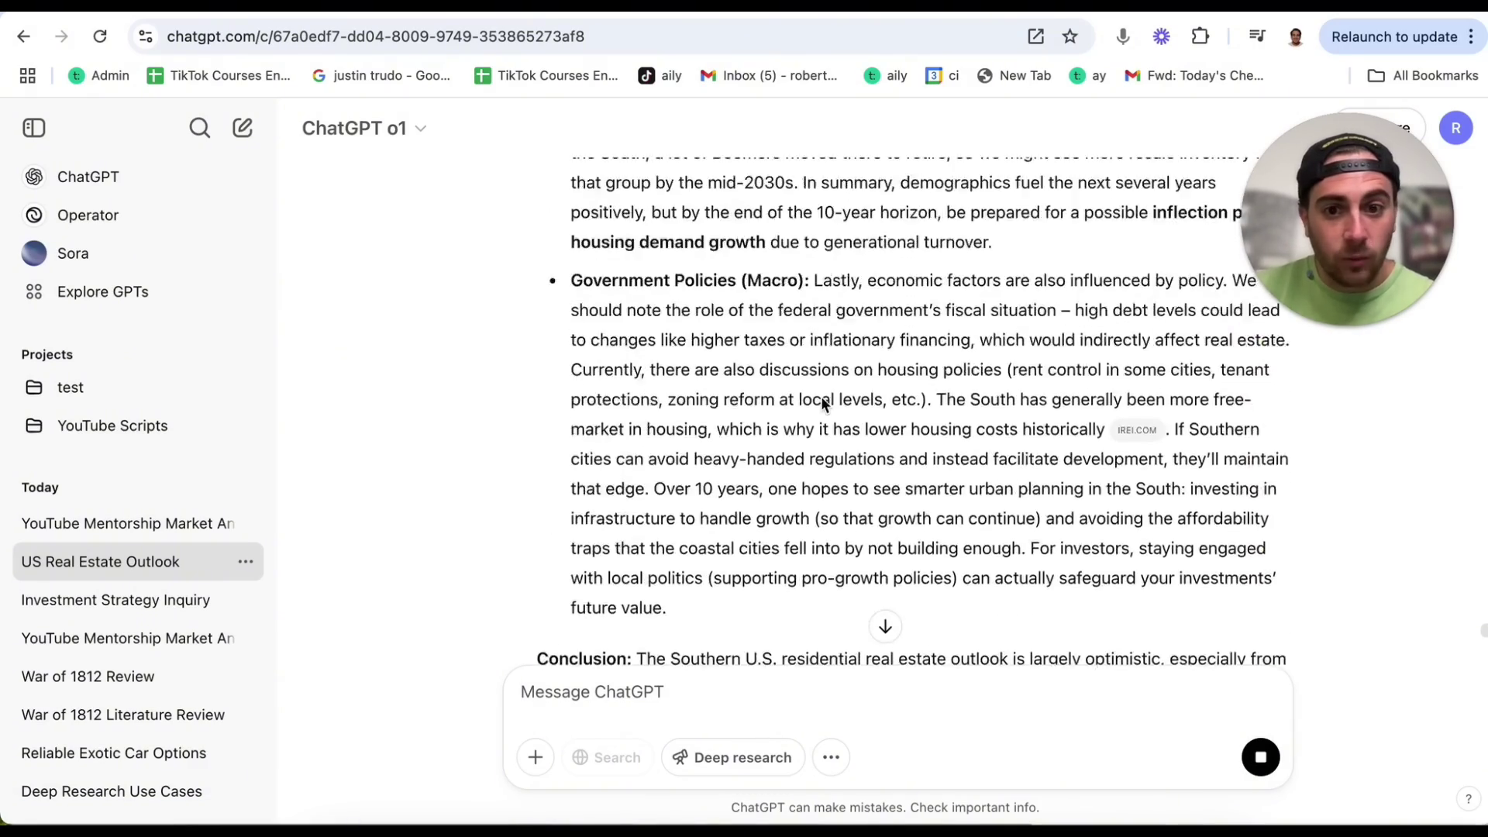
pyautogui.scroll(10, 821, 397)
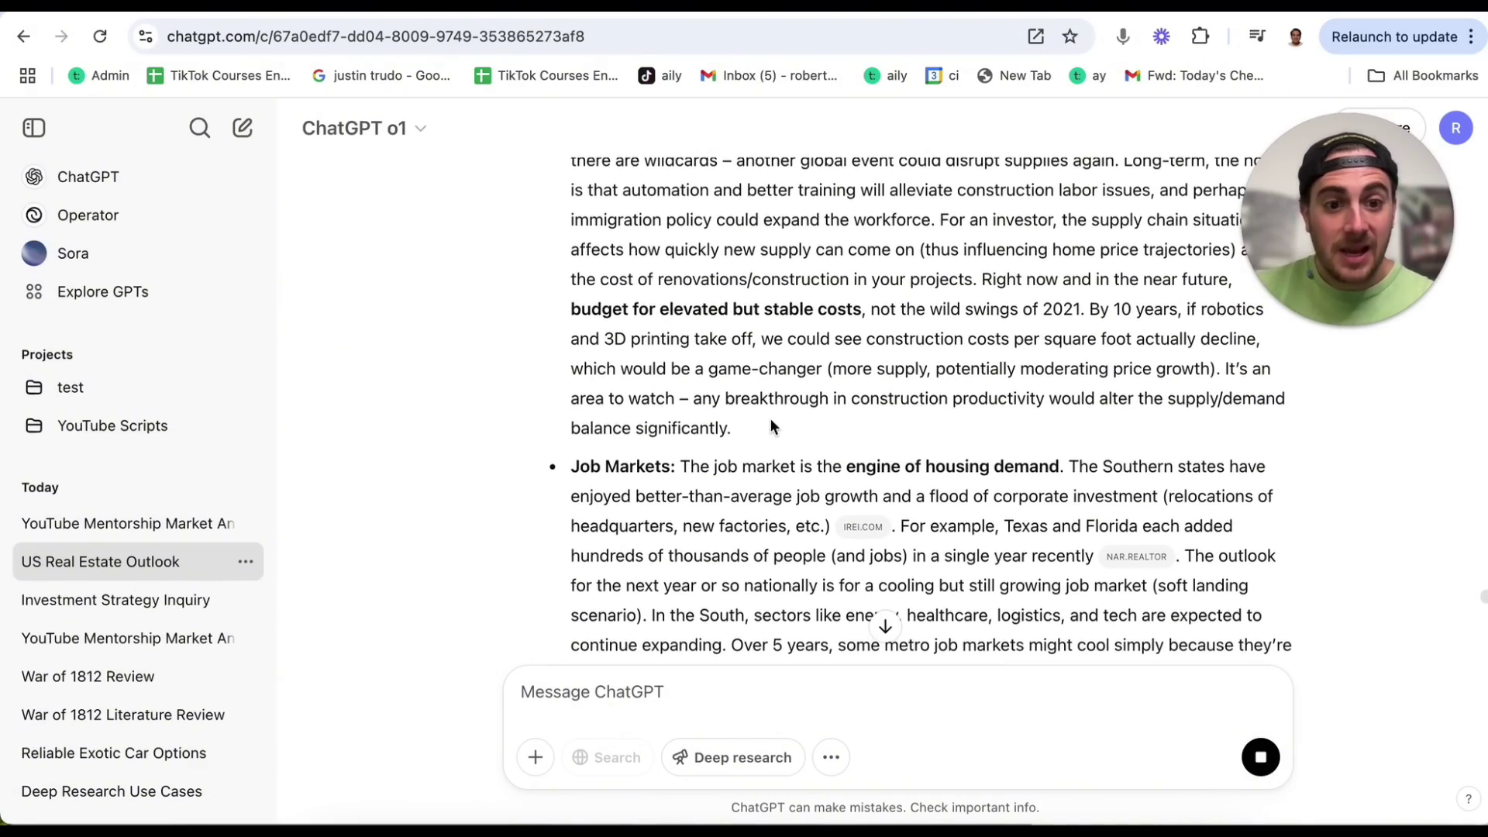
pyautogui.scroll(15, 772, 424)
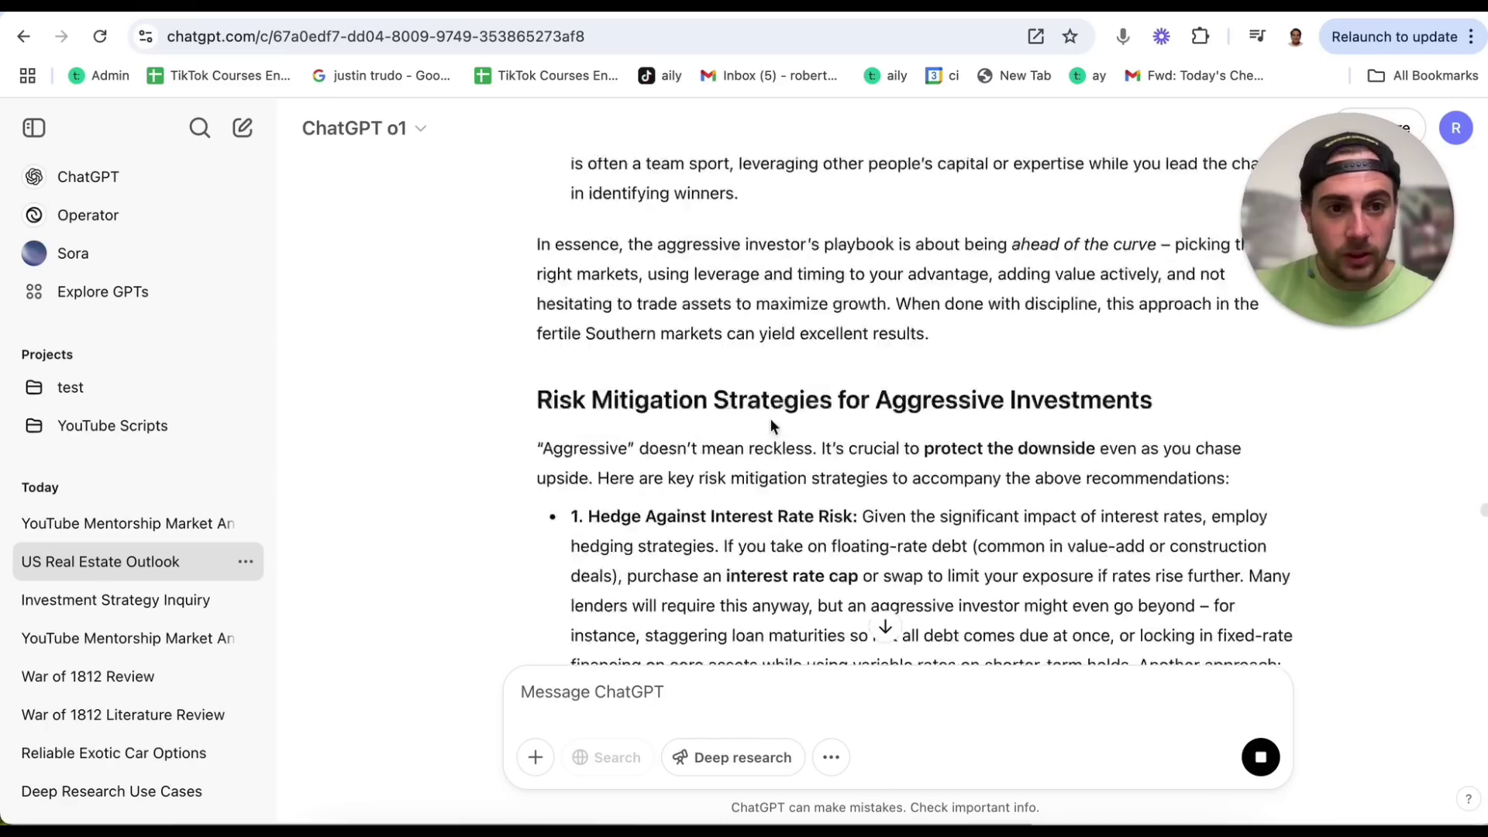
pyautogui.scroll(20, 771, 424)
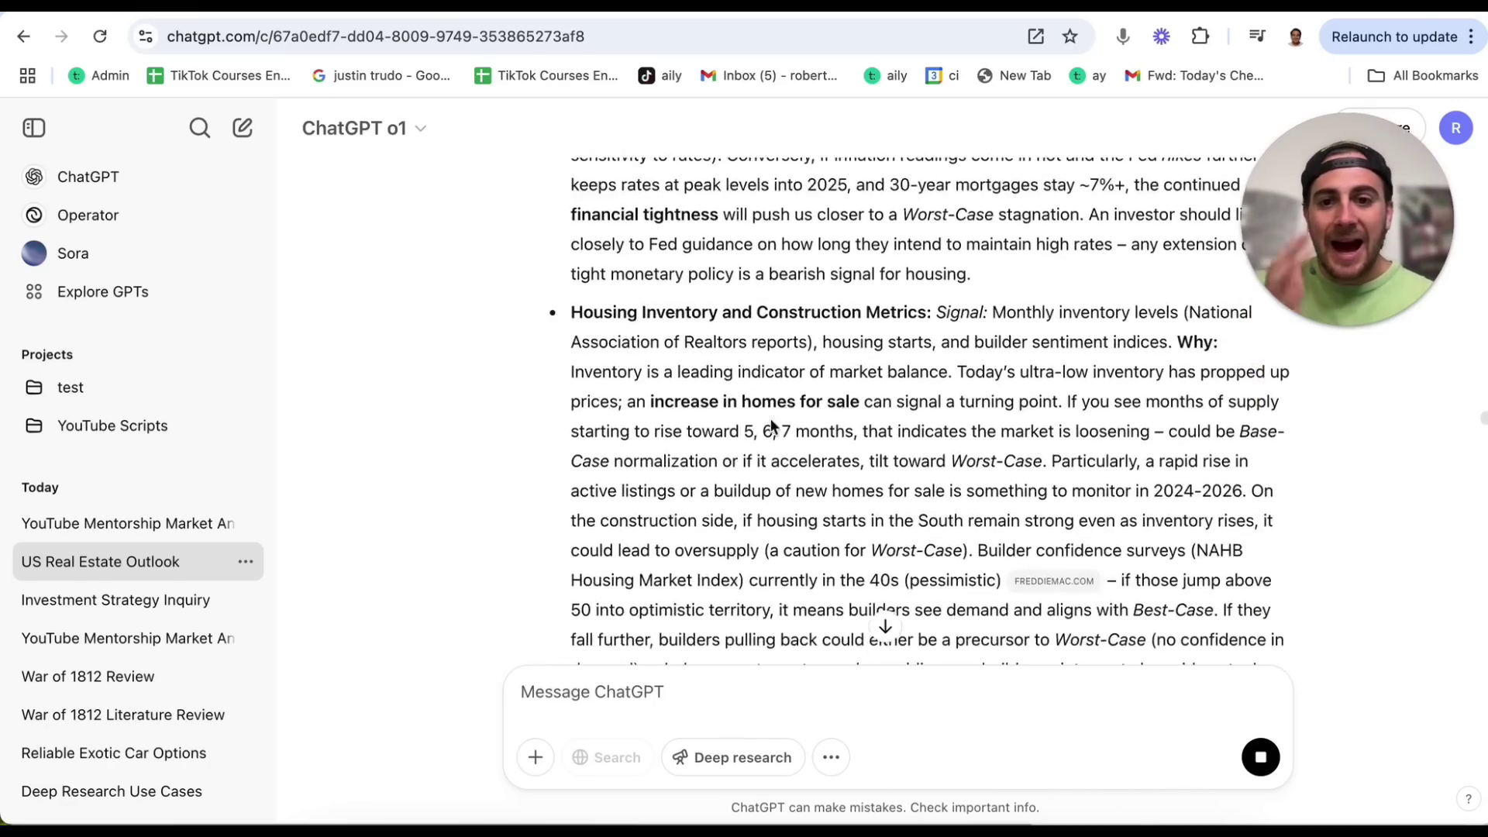
pyautogui.scroll(15, 773, 425)
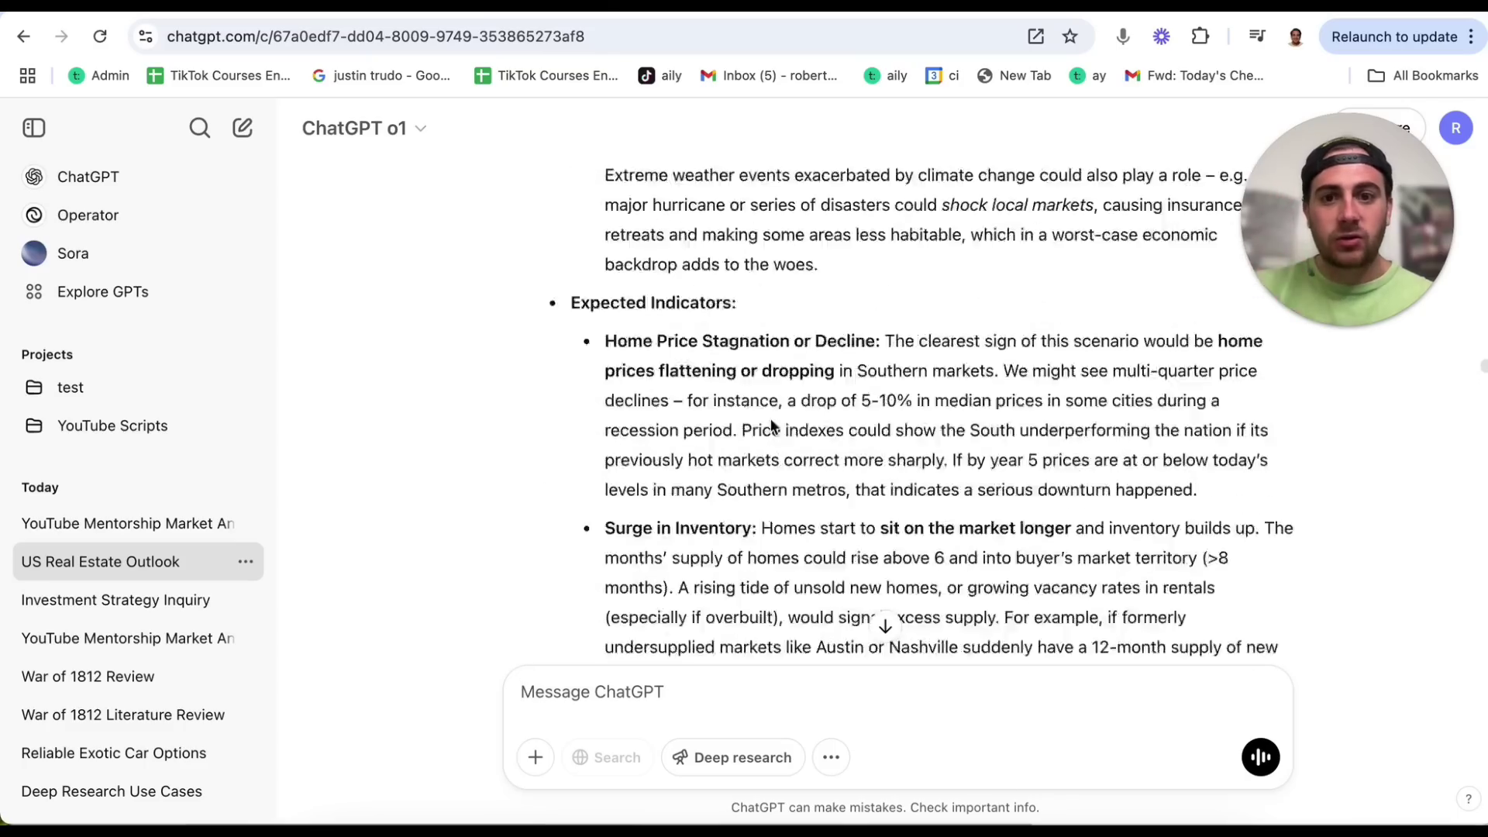
# Step: Read the generated summary of the report, including its key trends and 1, 5 and 10 year scenarios
pyautogui.scroll(-20, 773, 425)
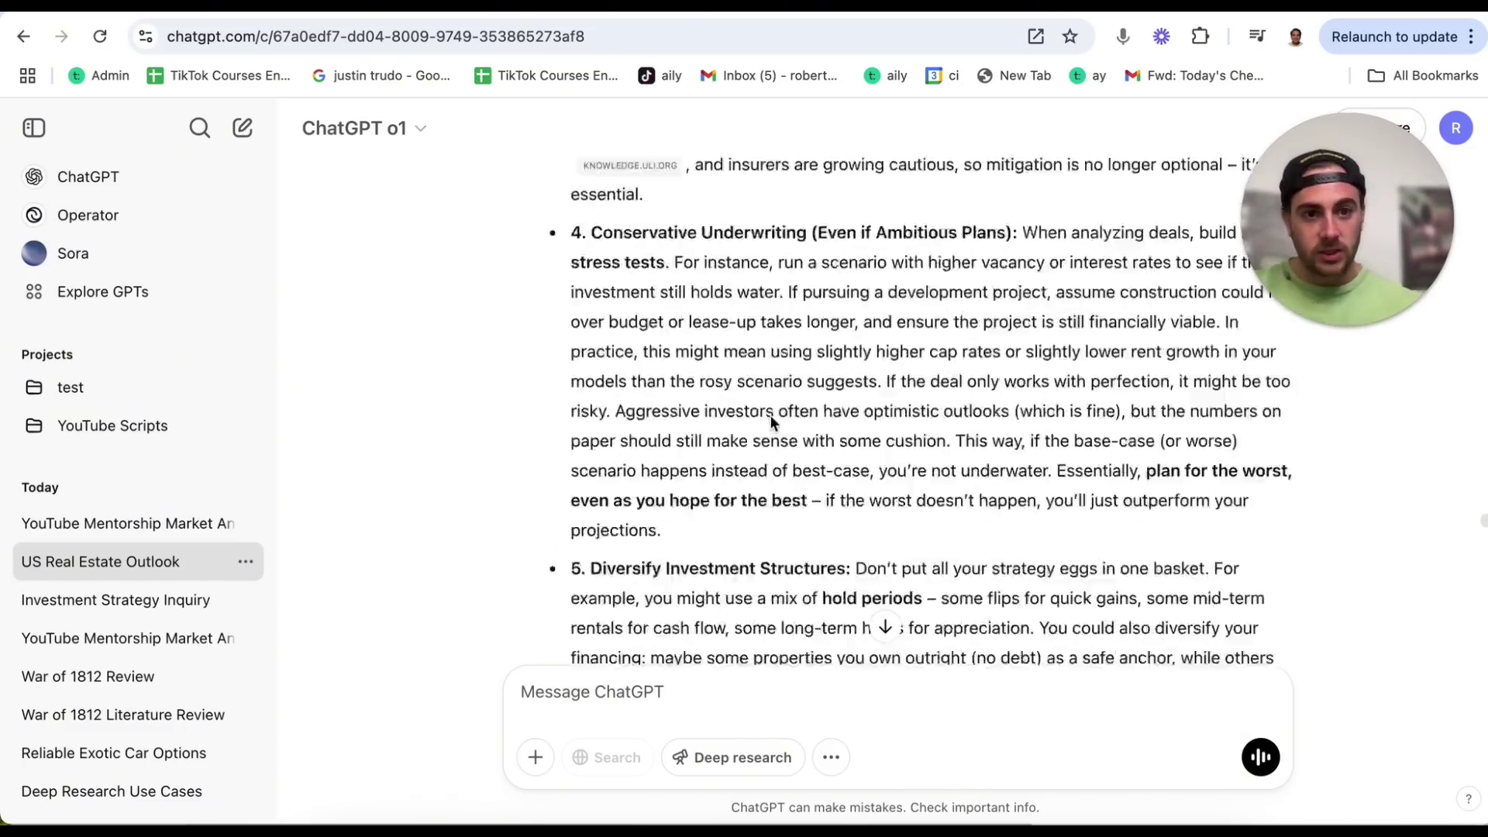
pyautogui.scroll(-20, 771, 415)
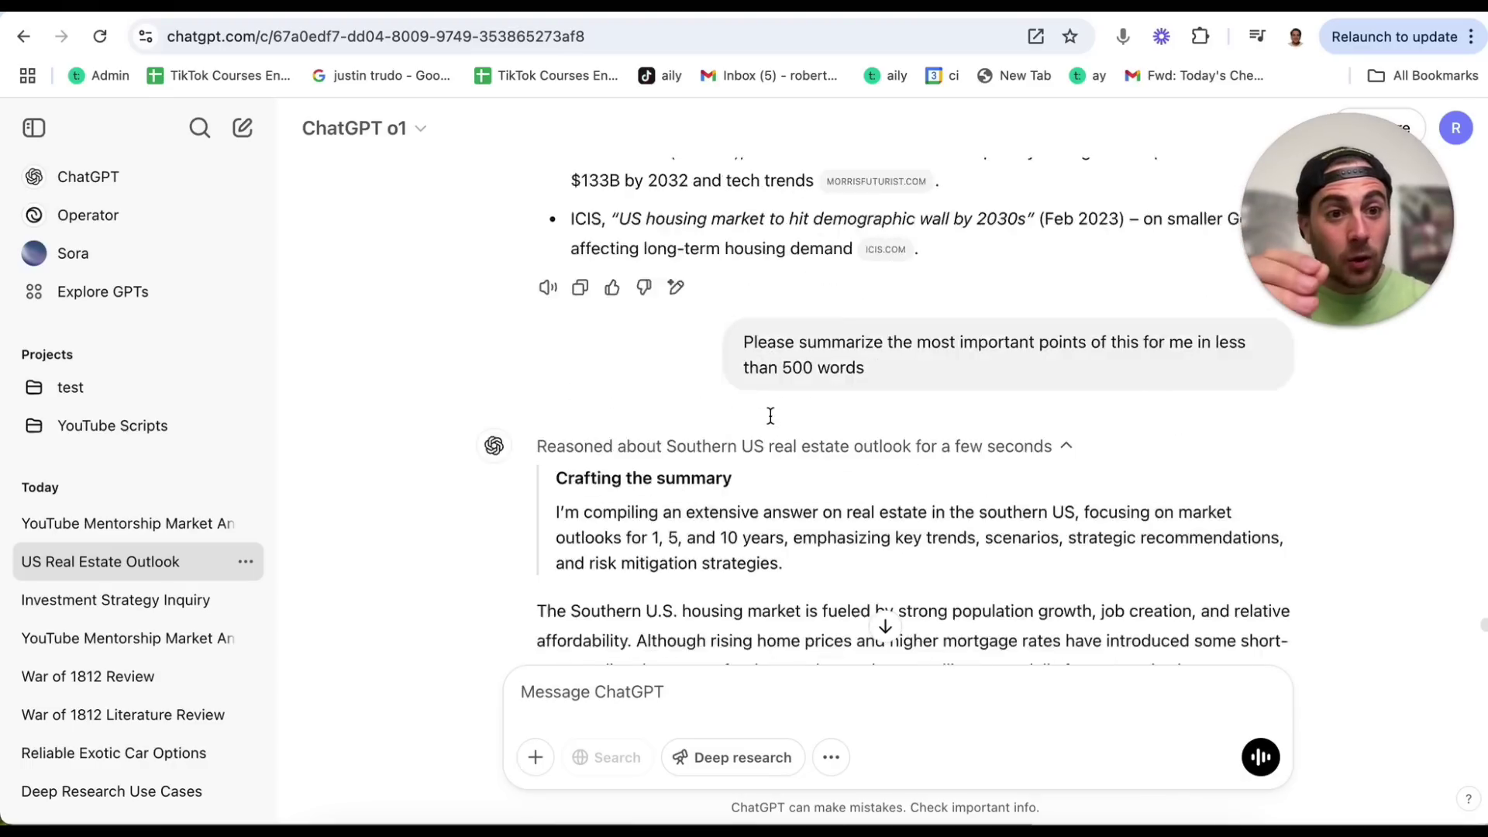
pyautogui.scroll(-15, 771, 416)
pyautogui.scroll(8, 771, 419)
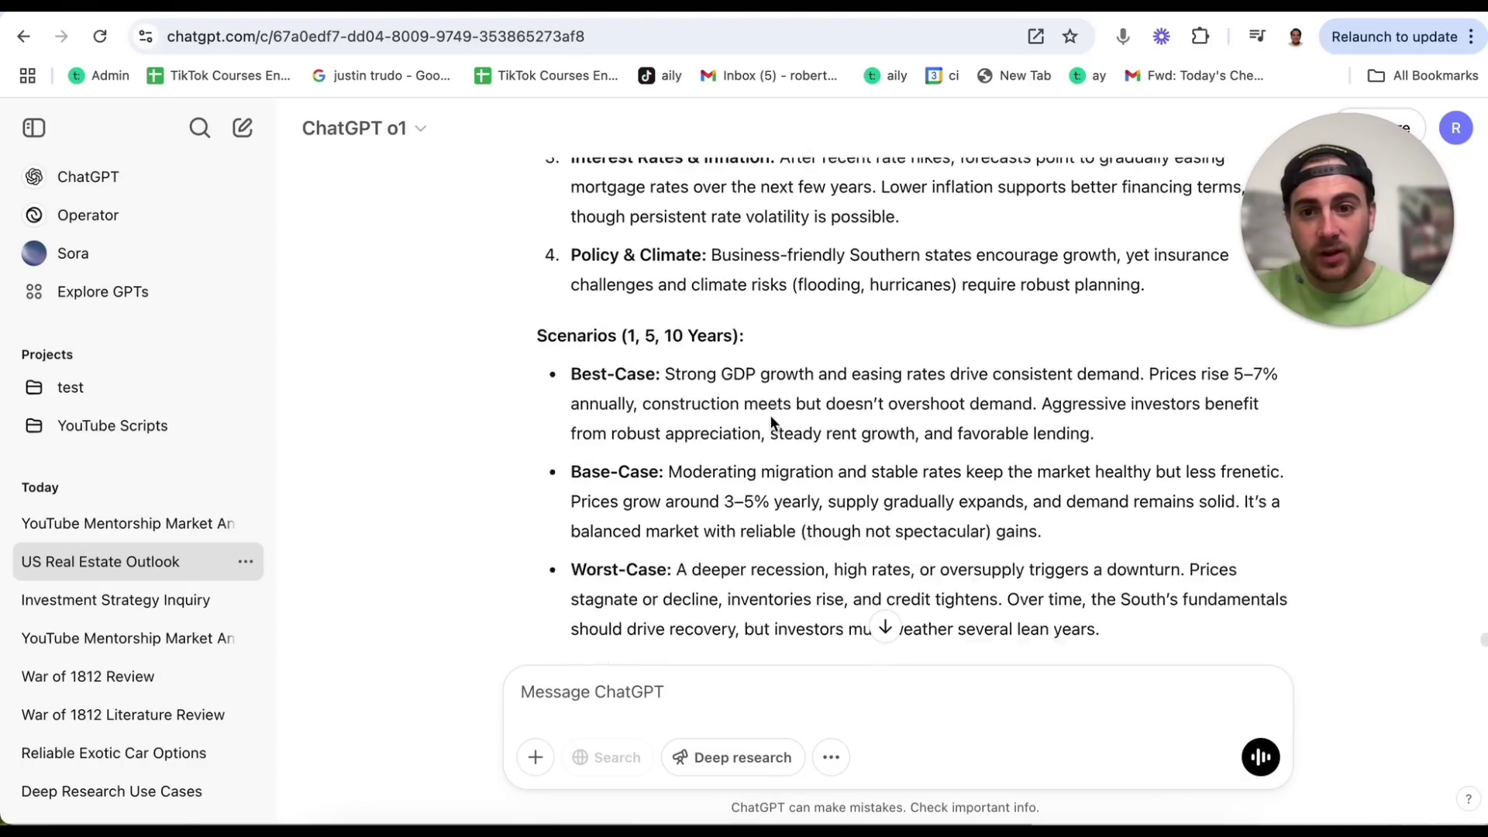
pyautogui.scroll(20, 771, 419)
pyautogui.scroll(-6, 772, 419)
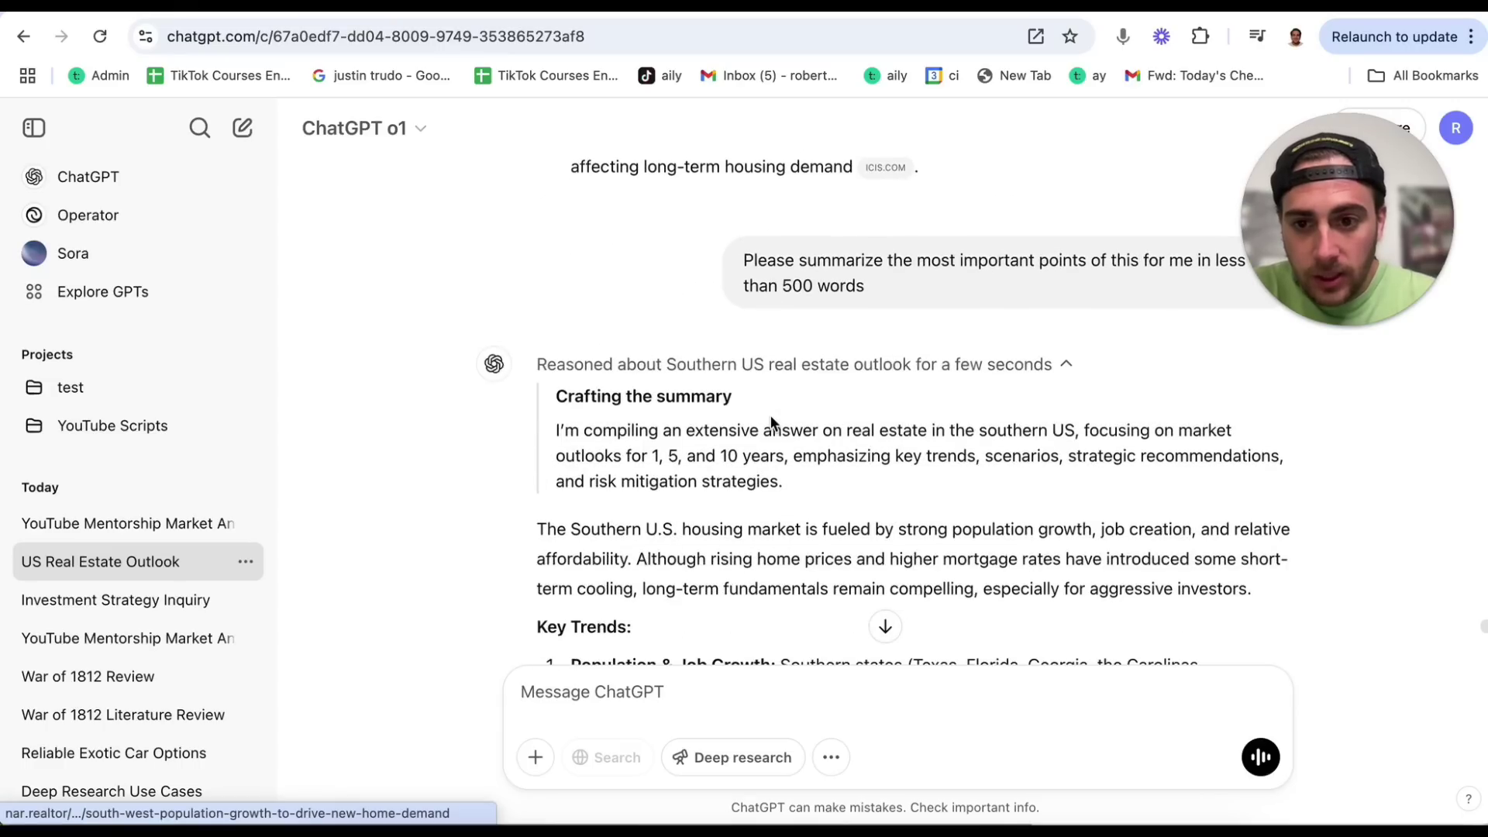
# Step: Reread the condensed real estate summary from its key trends and scenarios through early signals, strategic recommendations and risk mitigation
pyautogui.scroll(-1, 772, 418)
pyautogui.scroll(-5, 581, 363)
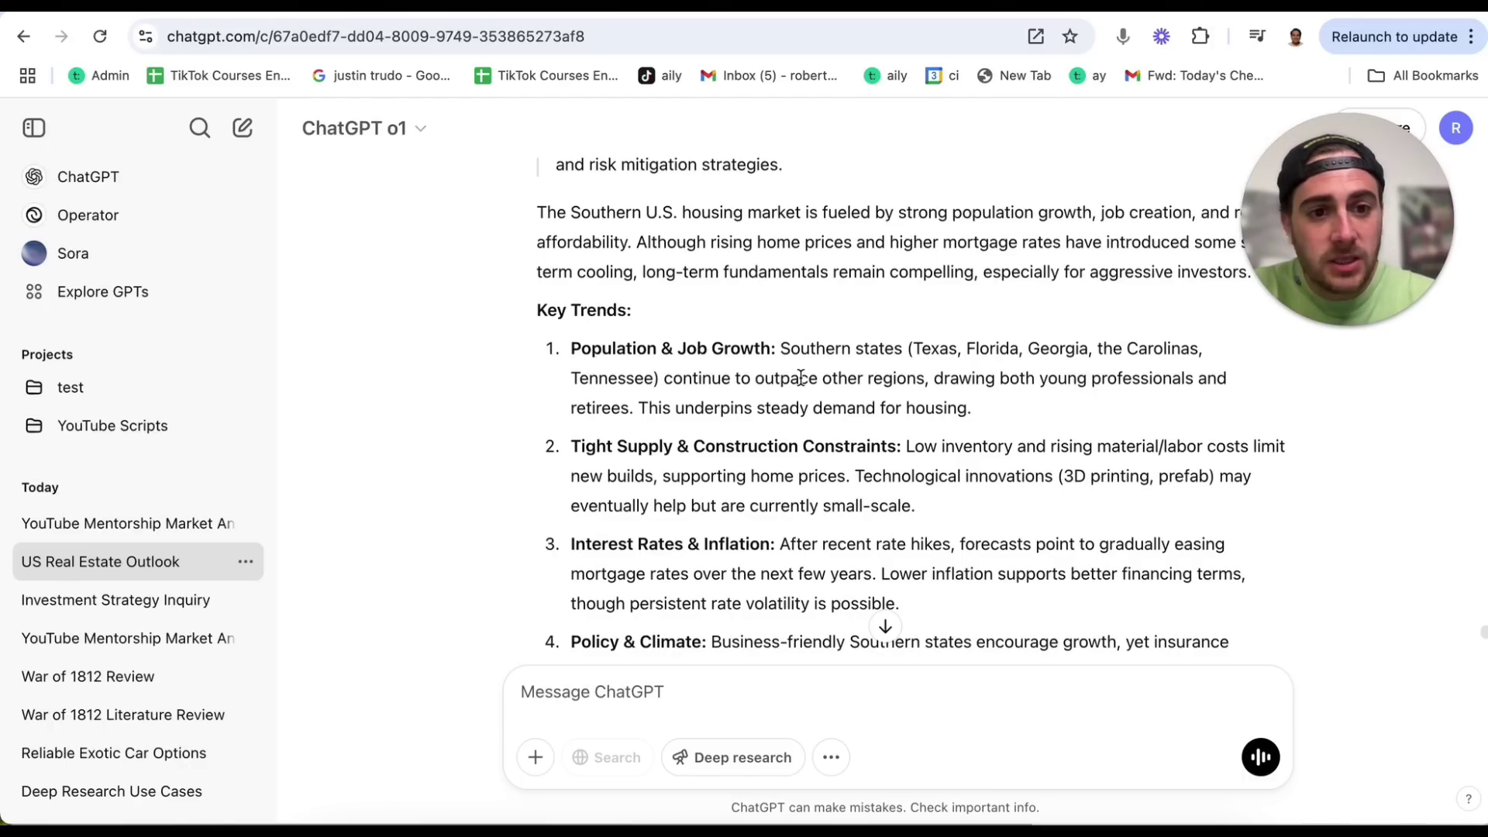
pyautogui.scroll(-3, 801, 377)
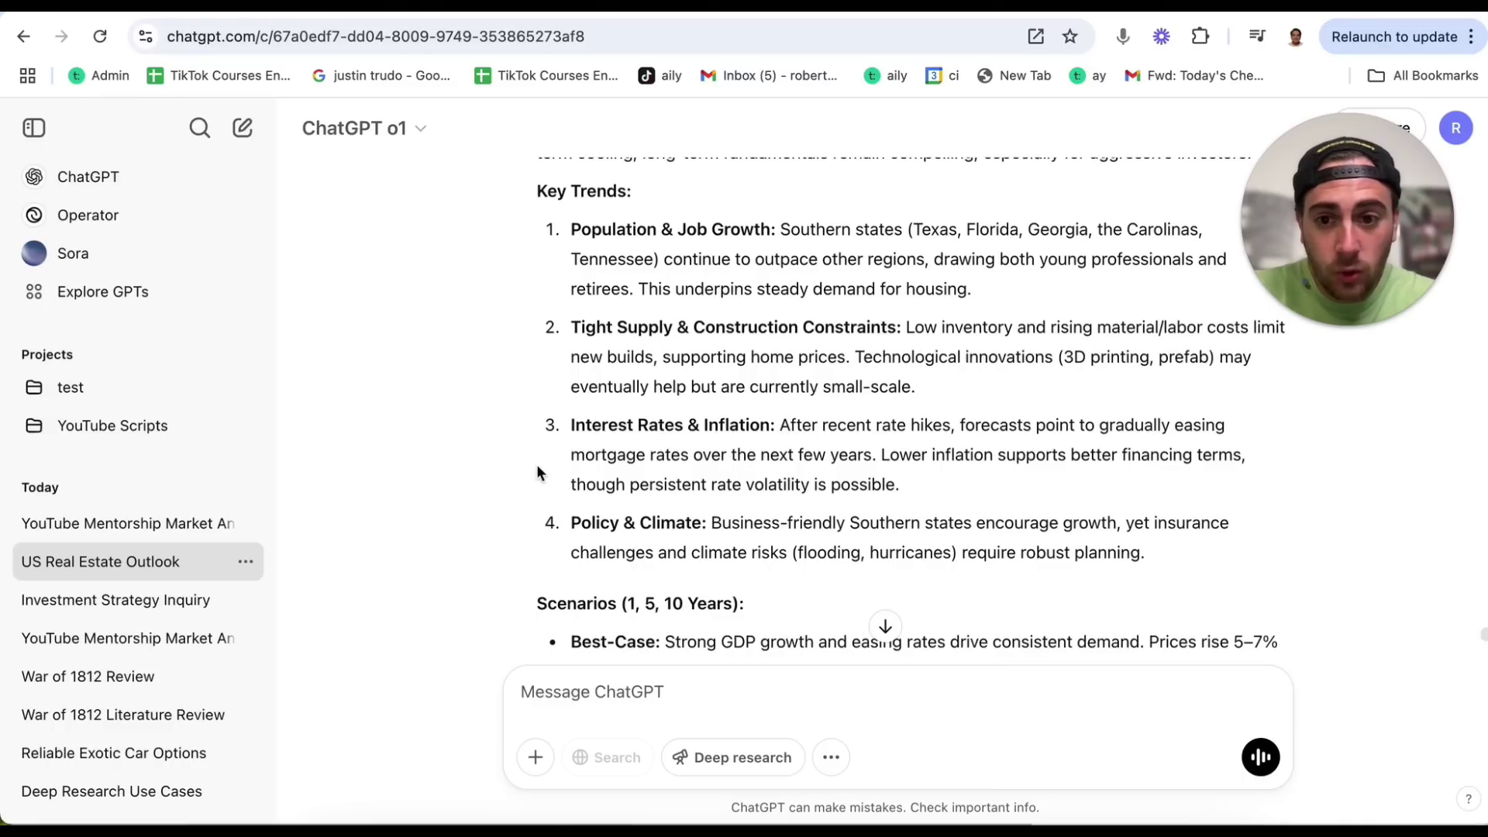
pyautogui.scroll(-1, 675, 430)
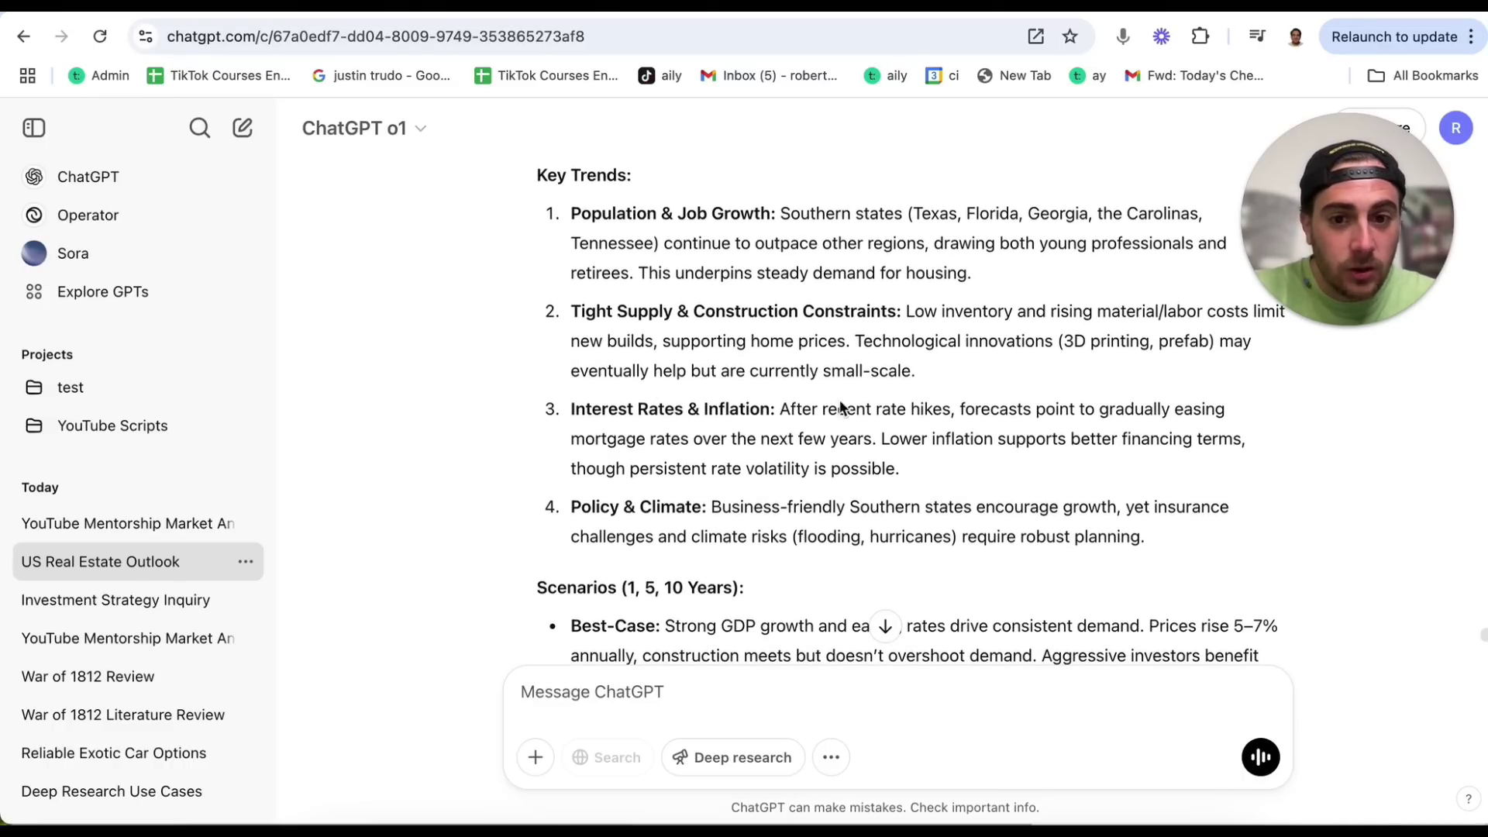
pyautogui.scroll(-5, 841, 441)
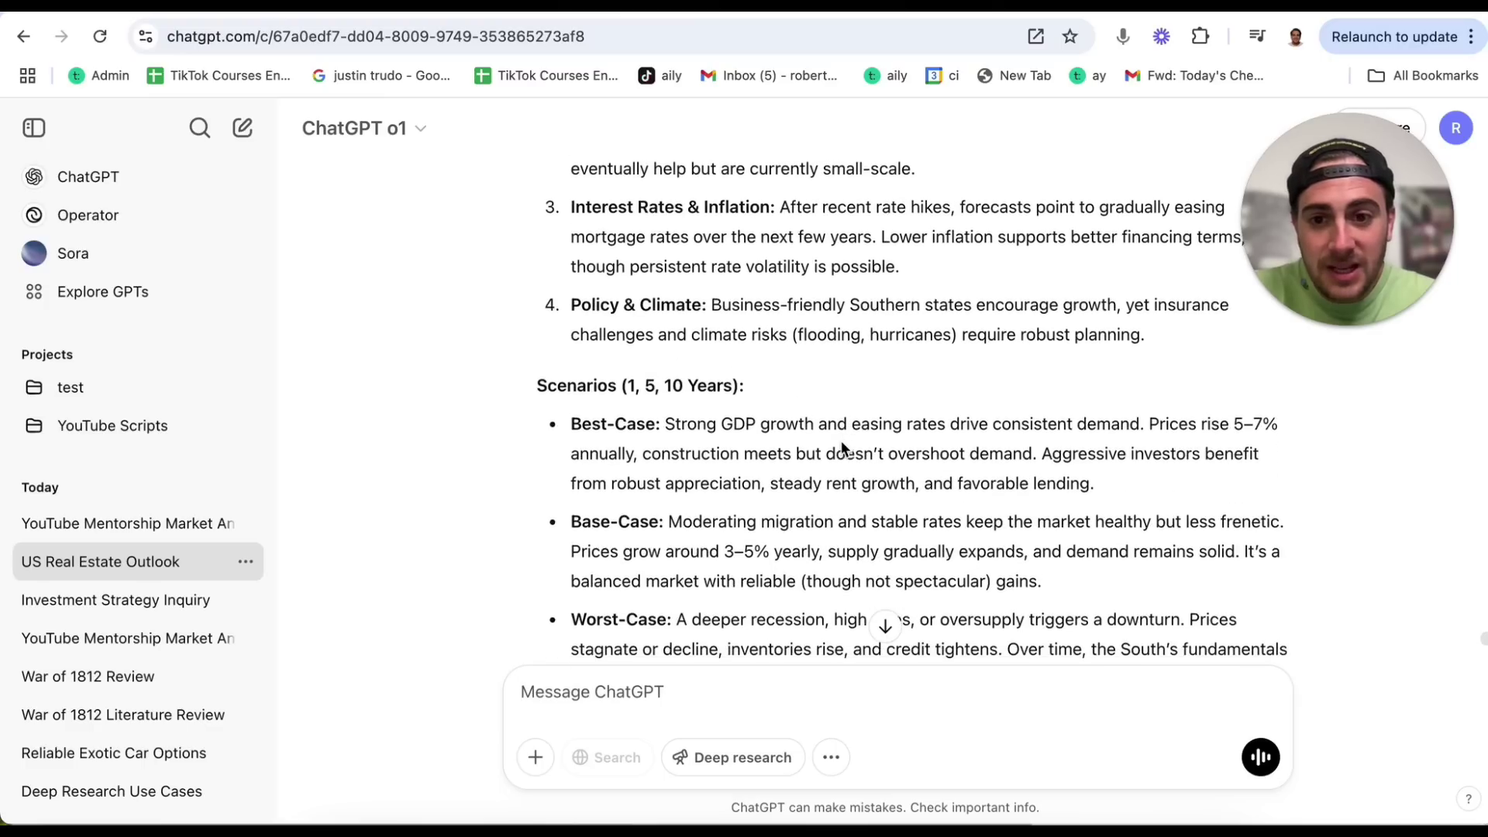
pyautogui.scroll(-1, 757, 405)
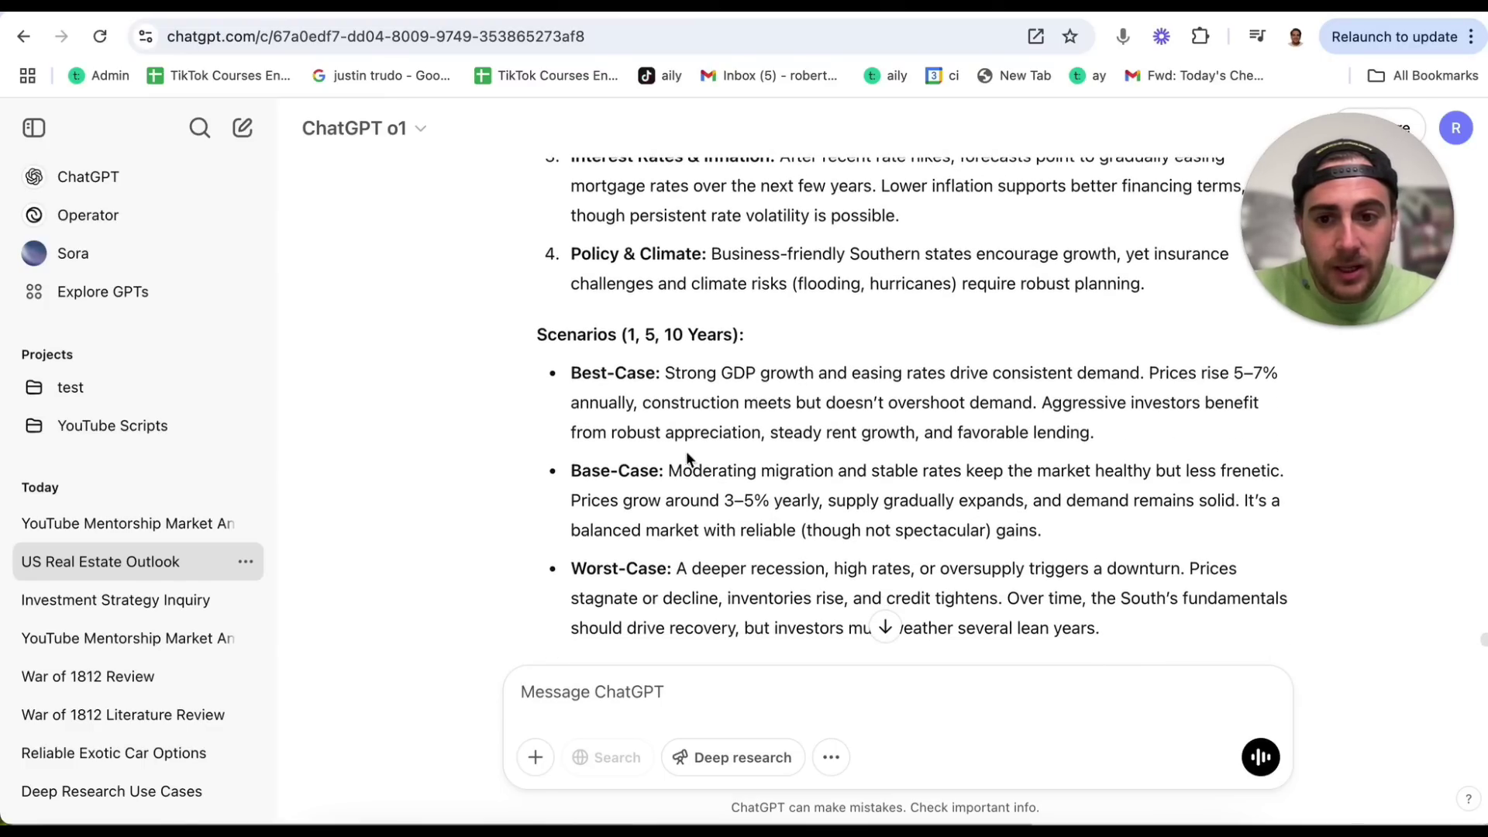
pyautogui.scroll(-3, 770, 479)
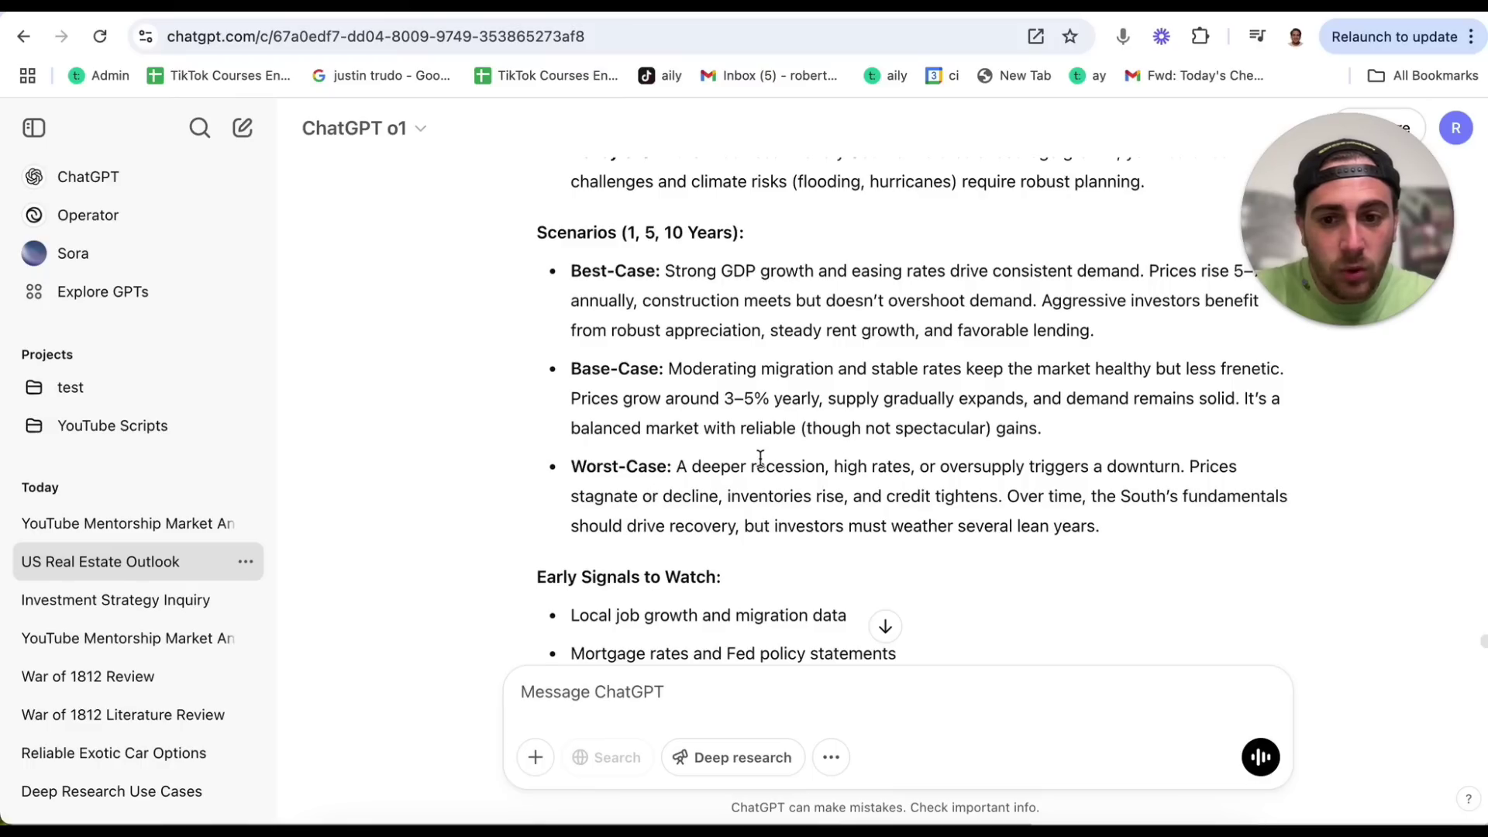
pyautogui.scroll(-4, 761, 458)
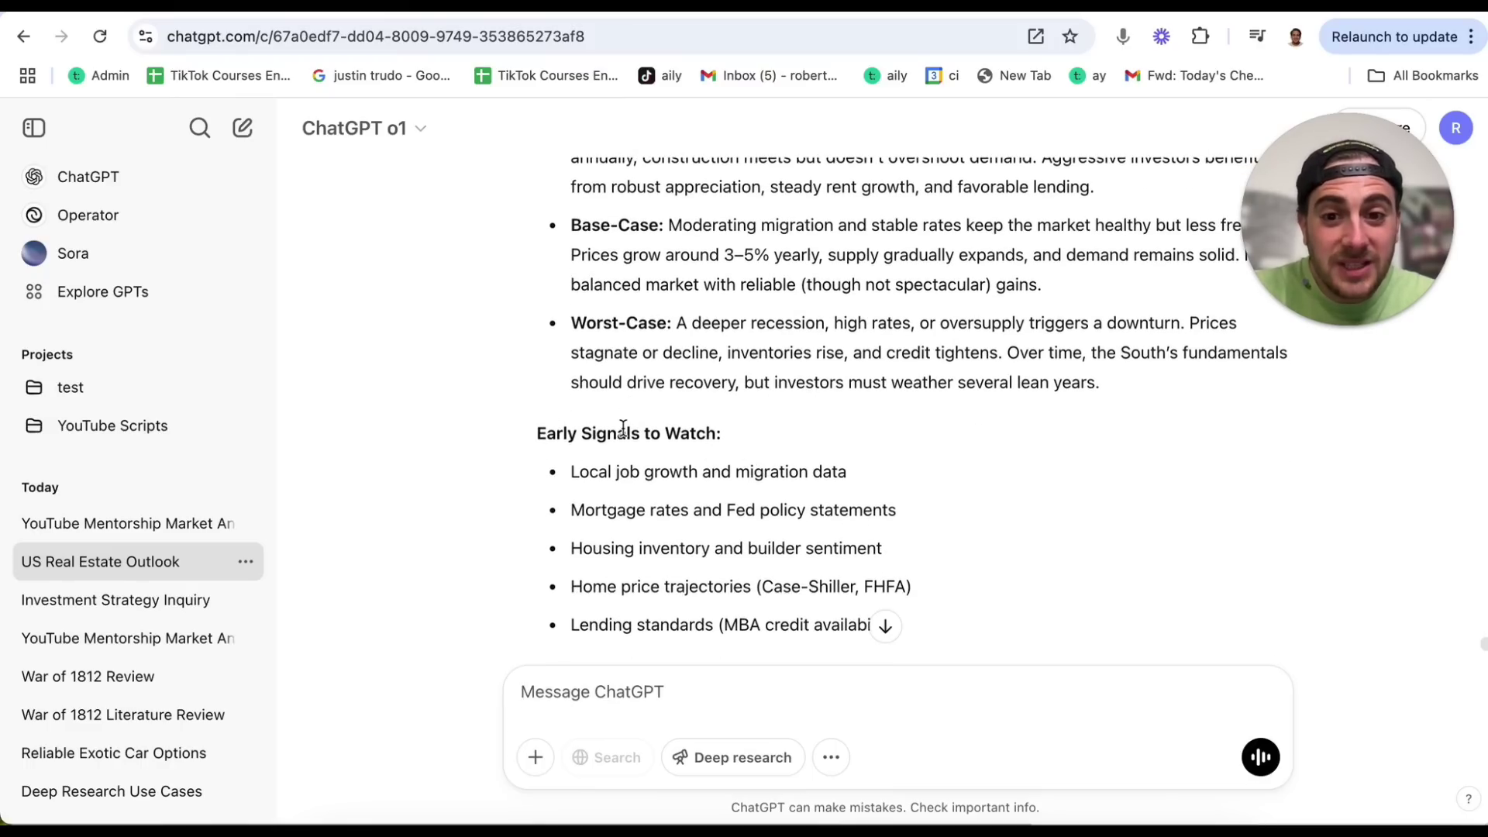
pyautogui.scroll(-3, 623, 428)
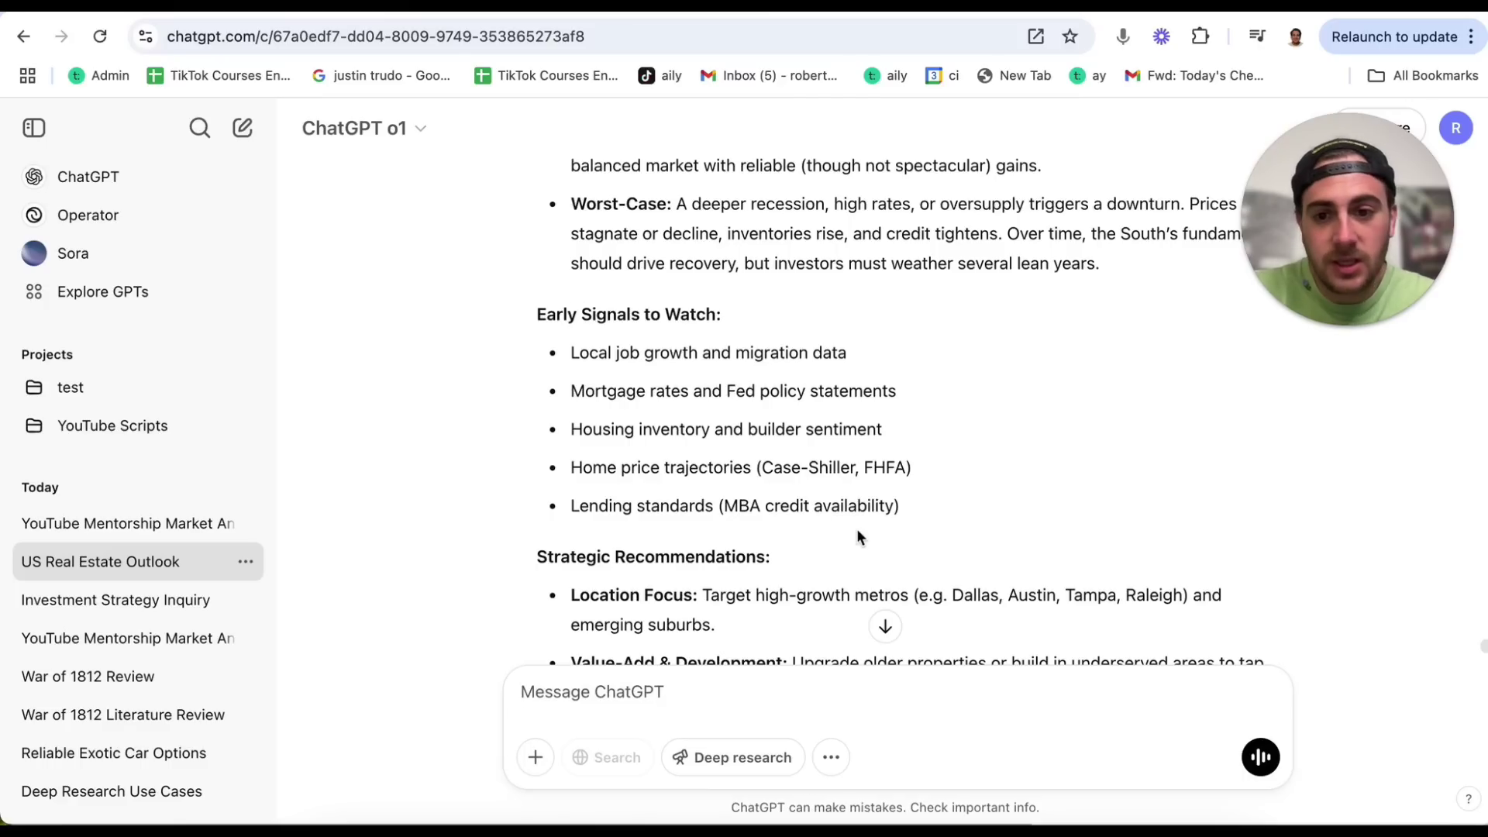
pyautogui.scroll(-5, 857, 529)
pyautogui.scroll(-8, 752, 495)
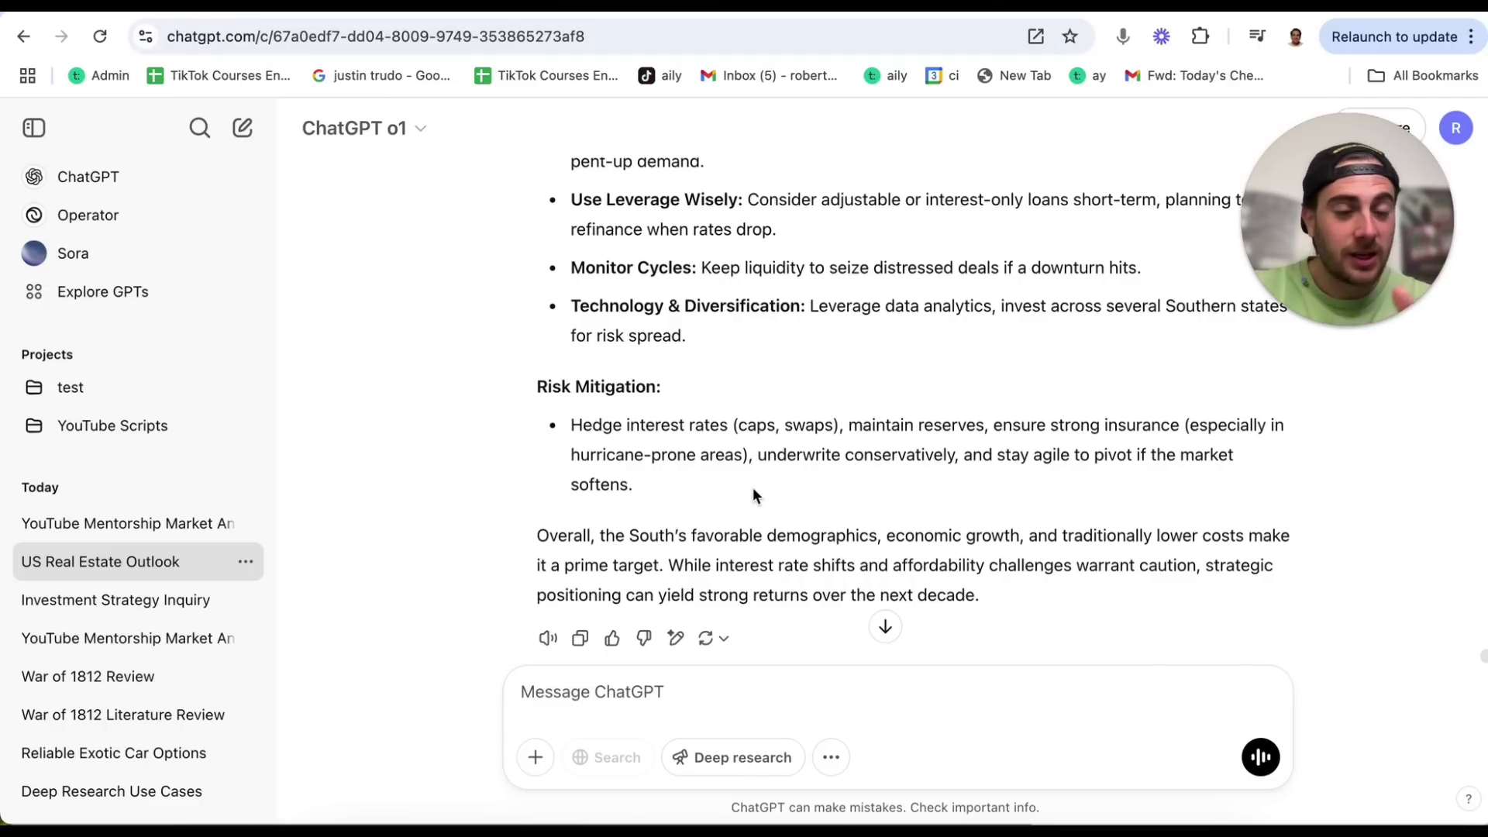
pyautogui.scroll(-2, 755, 495)
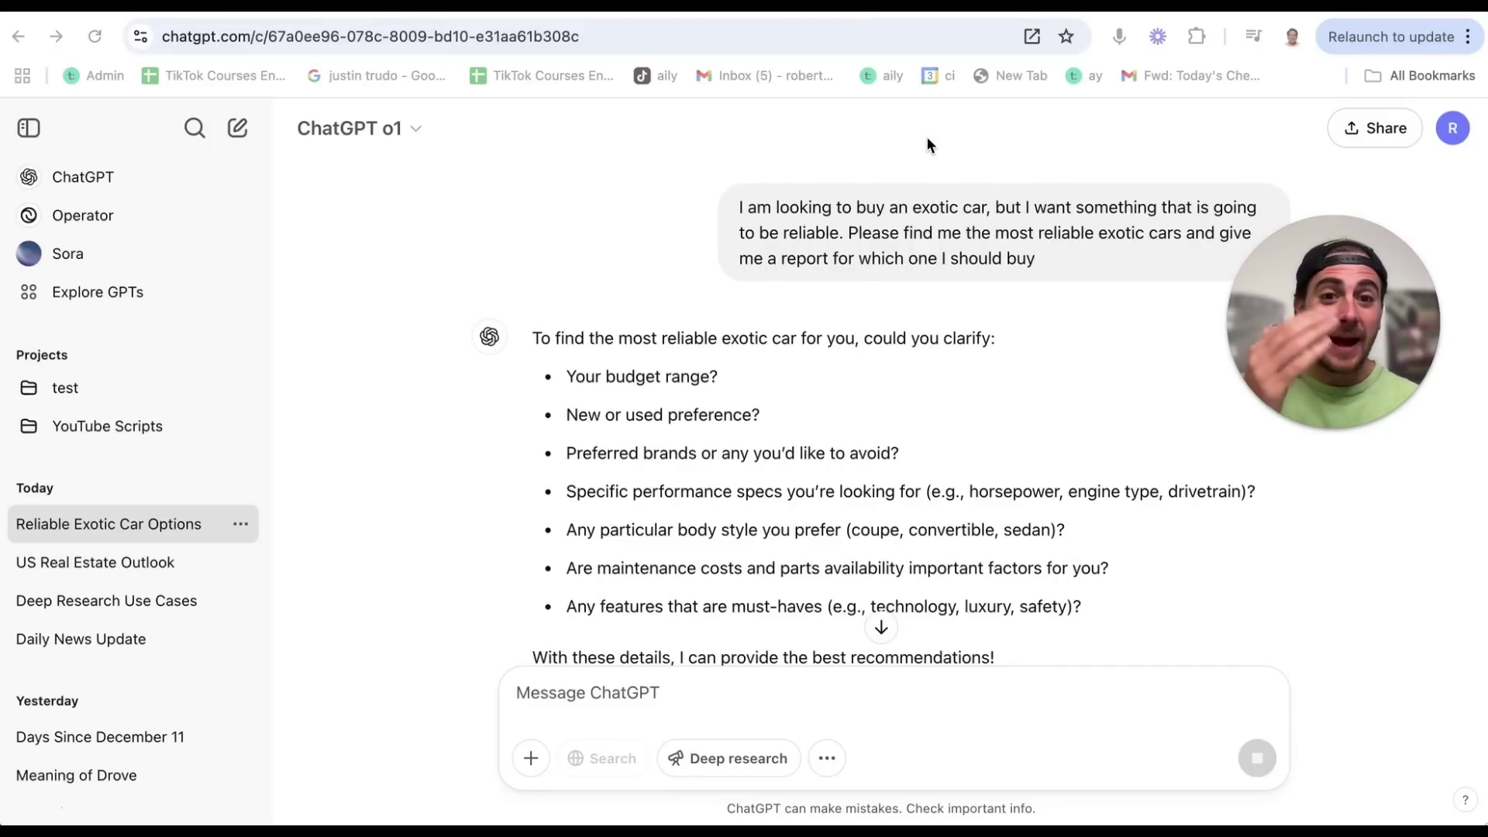
# Step: Open the research activity in the Reliable Exotic Car Options chat and review its searches and notes on depreciation, reliability and performance specifications
pyautogui.scroll(-1, 971, 208)
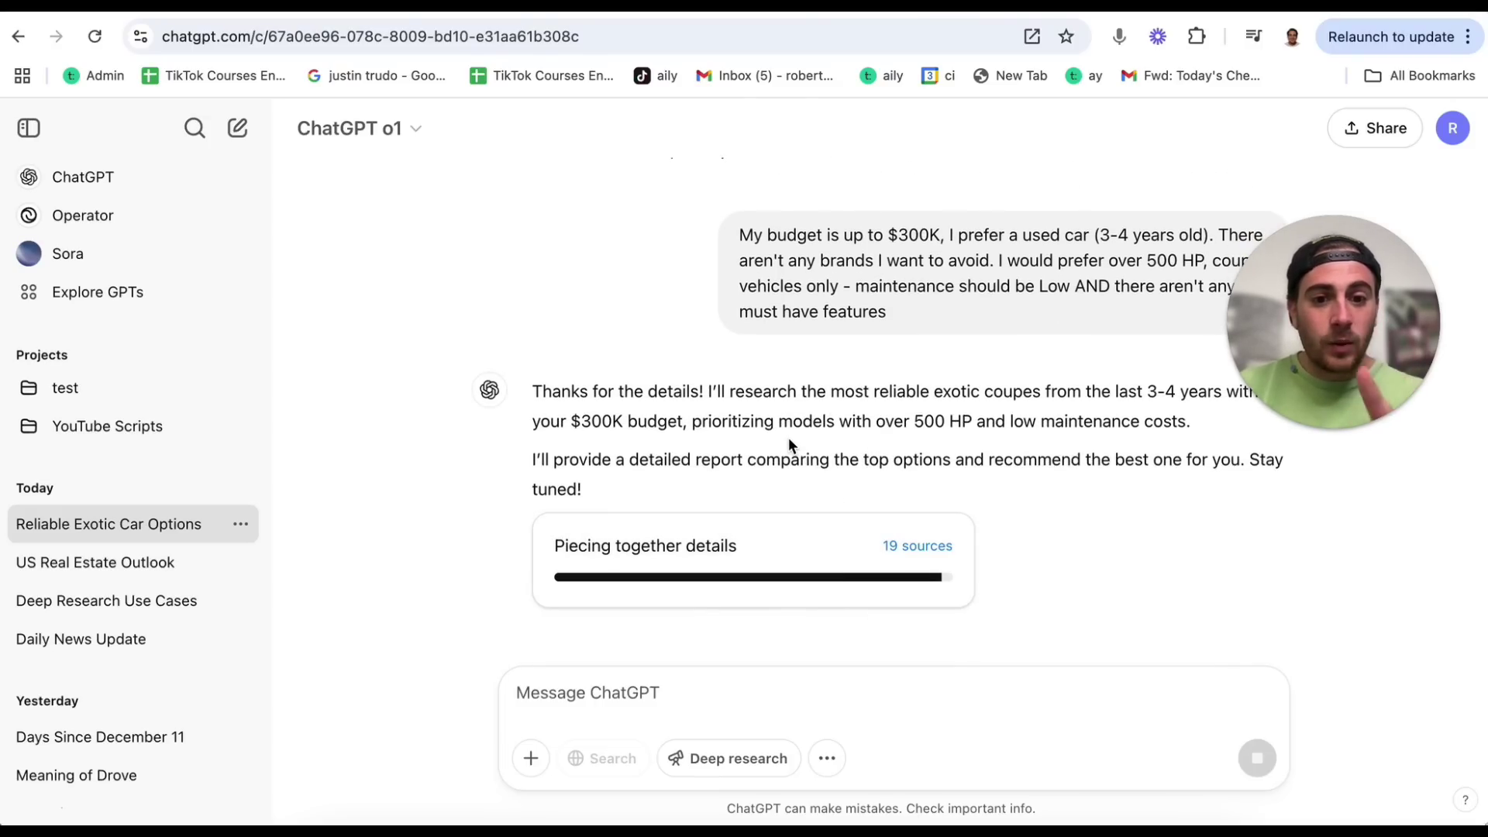
pyautogui.click(798, 554)
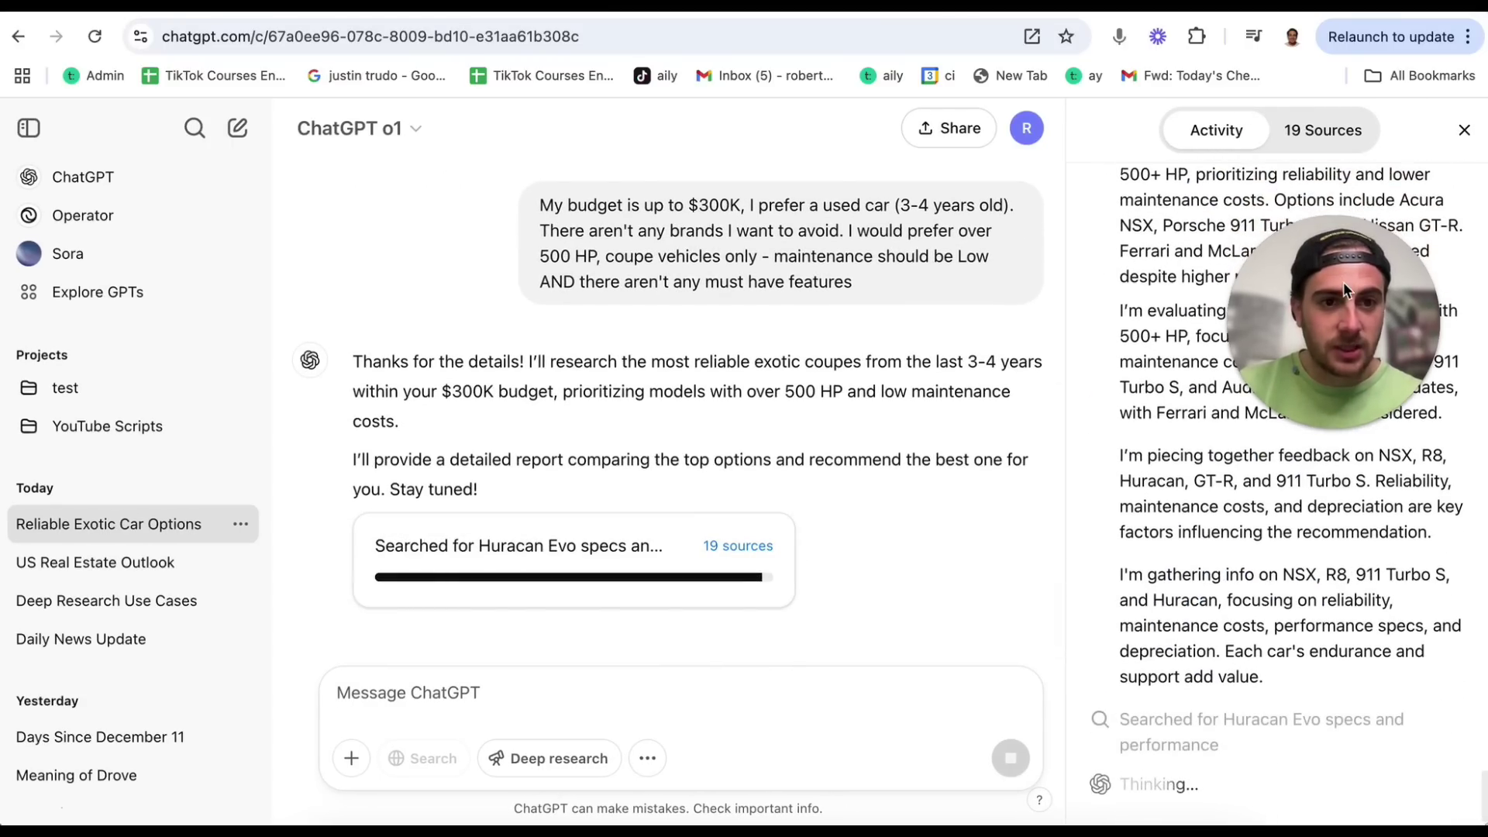
pyautogui.scroll(20, 1182, 341)
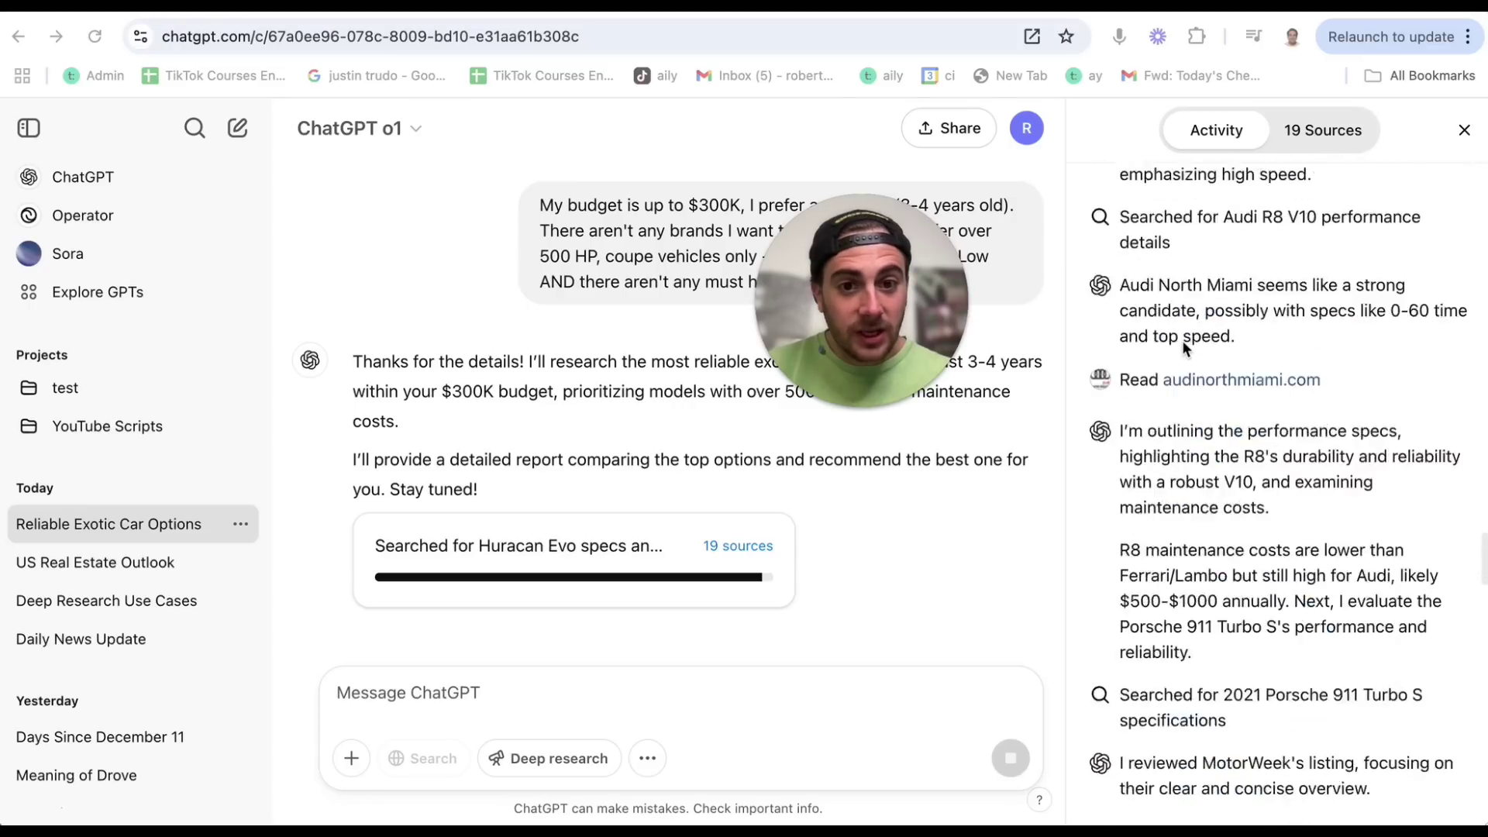
pyautogui.scroll(12, 1182, 341)
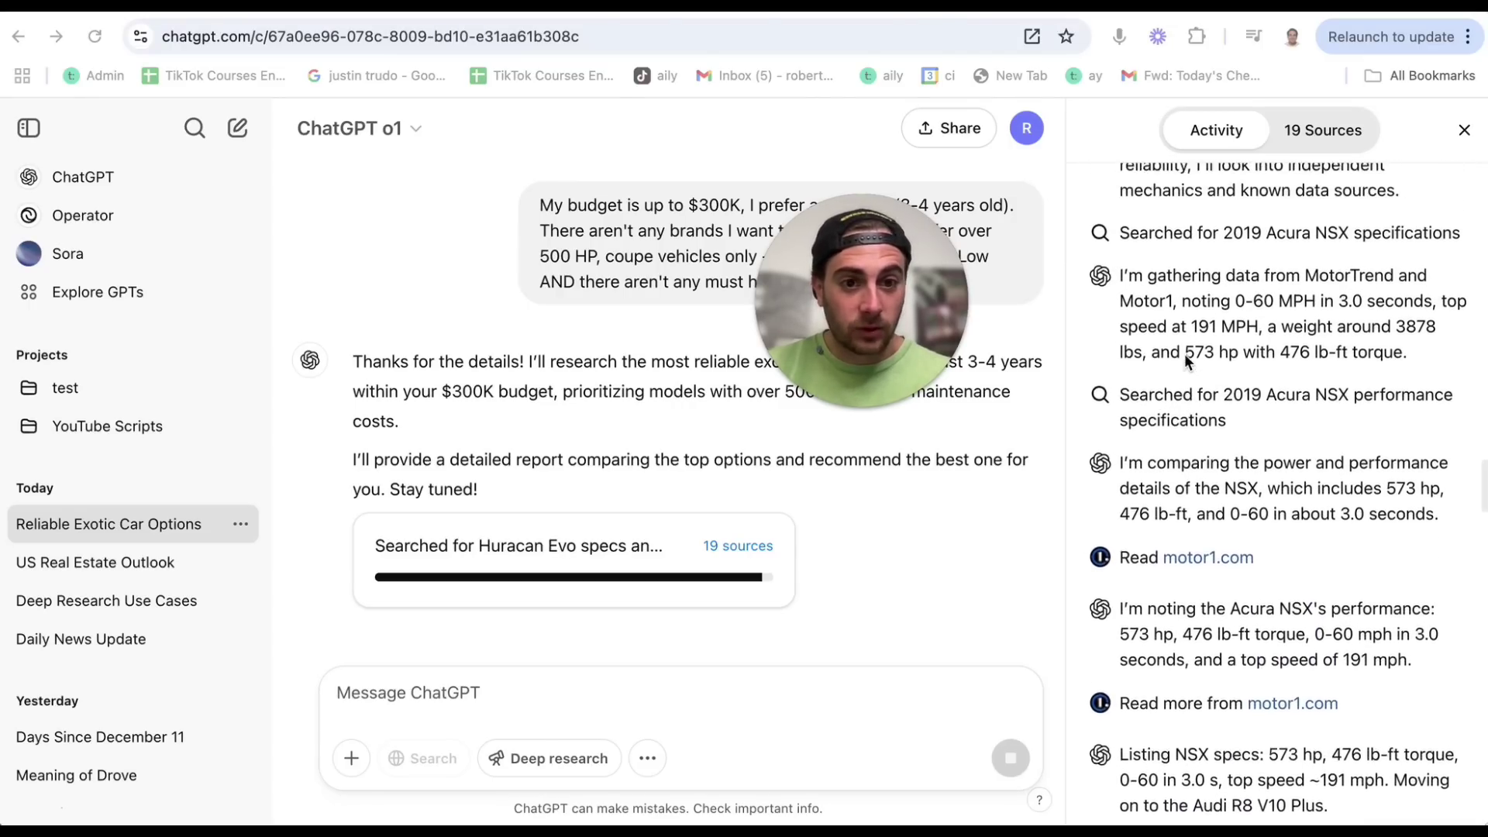
pyautogui.scroll(5, 1185, 353)
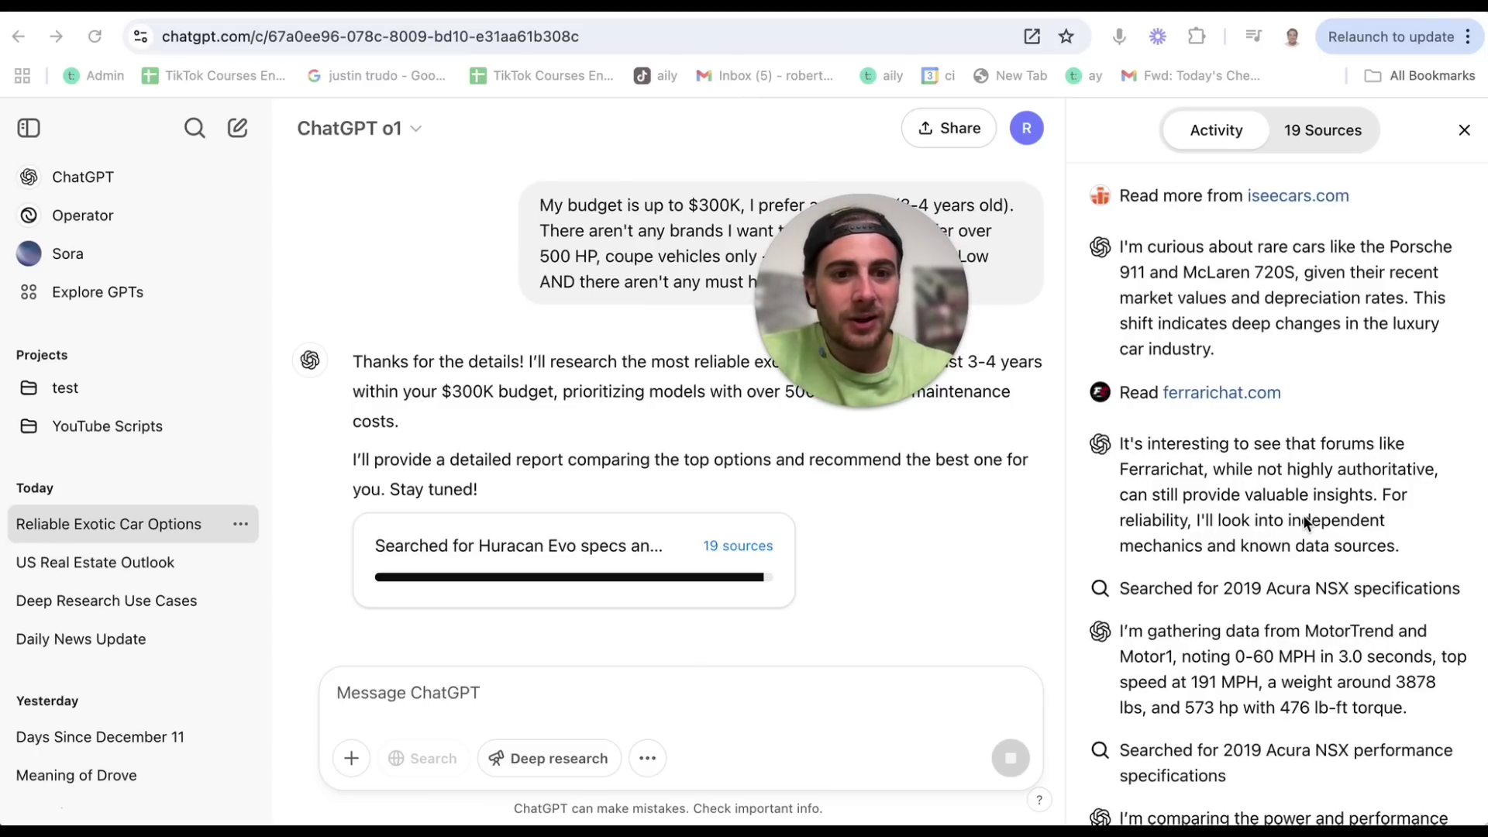
pyautogui.scroll(6, 1304, 520)
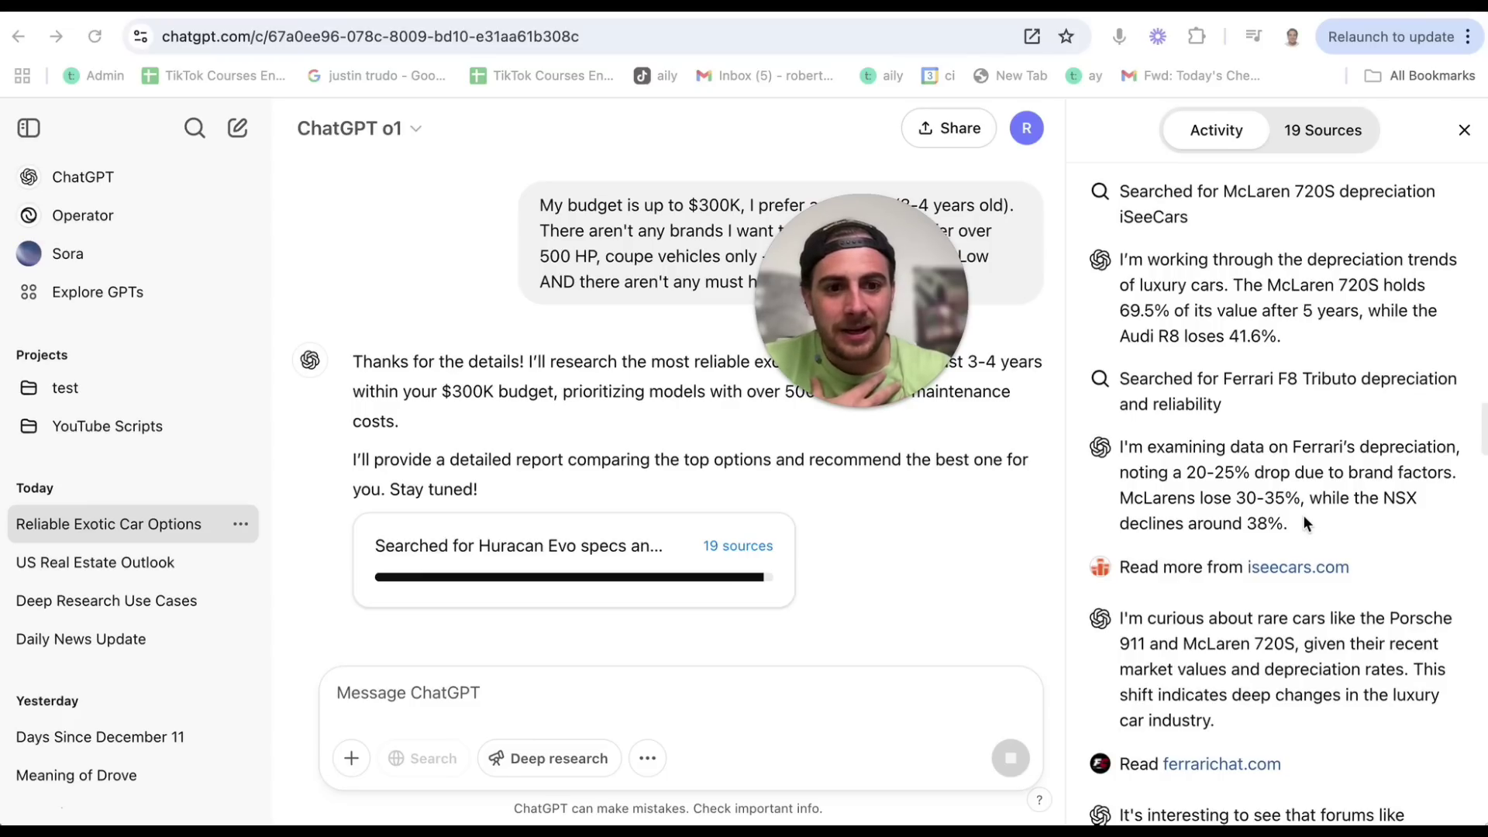
pyautogui.scroll(7, 1305, 520)
pyautogui.scroll(-3, 1304, 517)
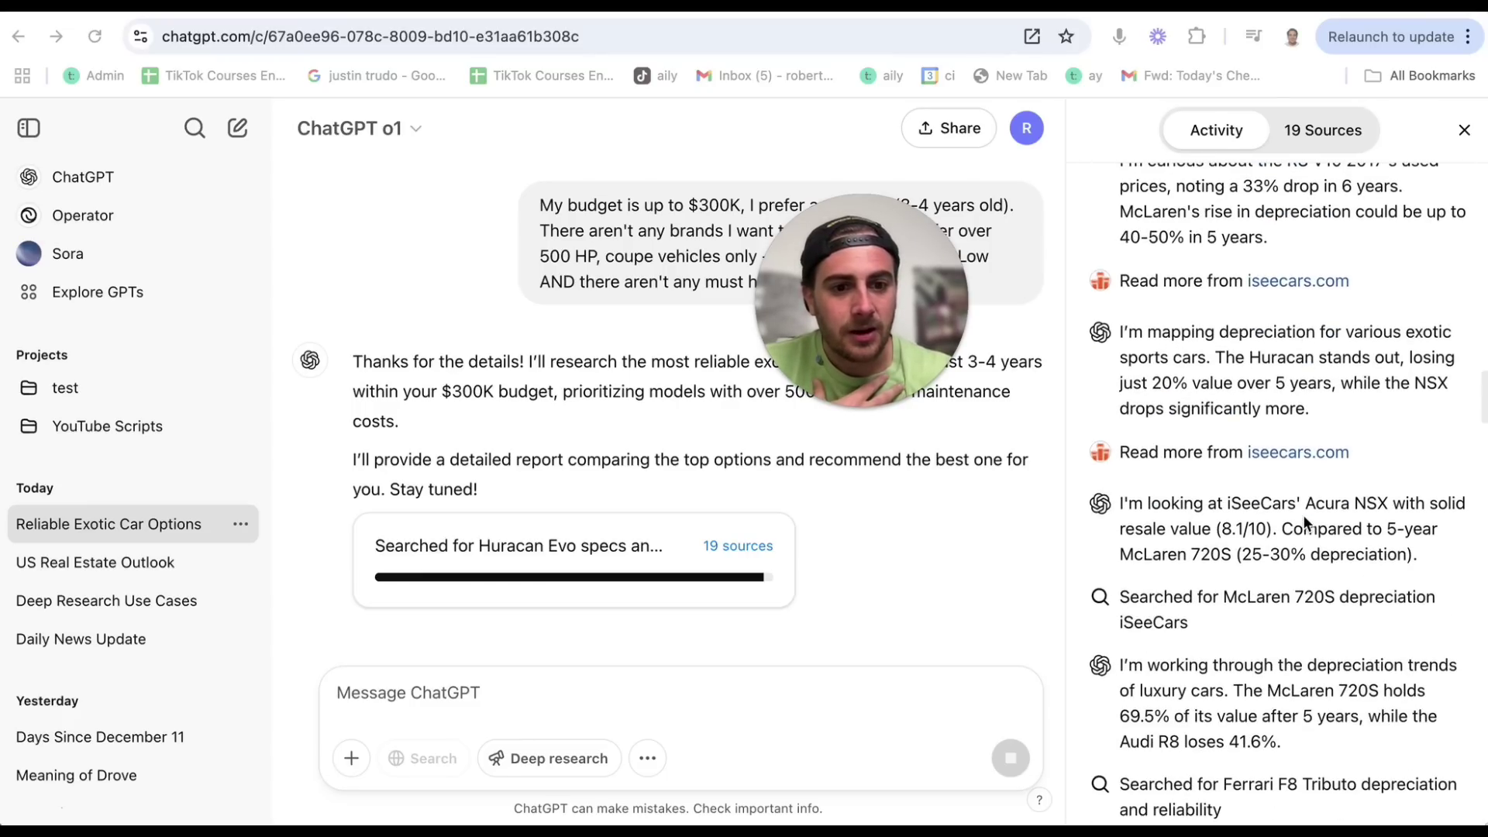
pyautogui.scroll(-11, 1304, 516)
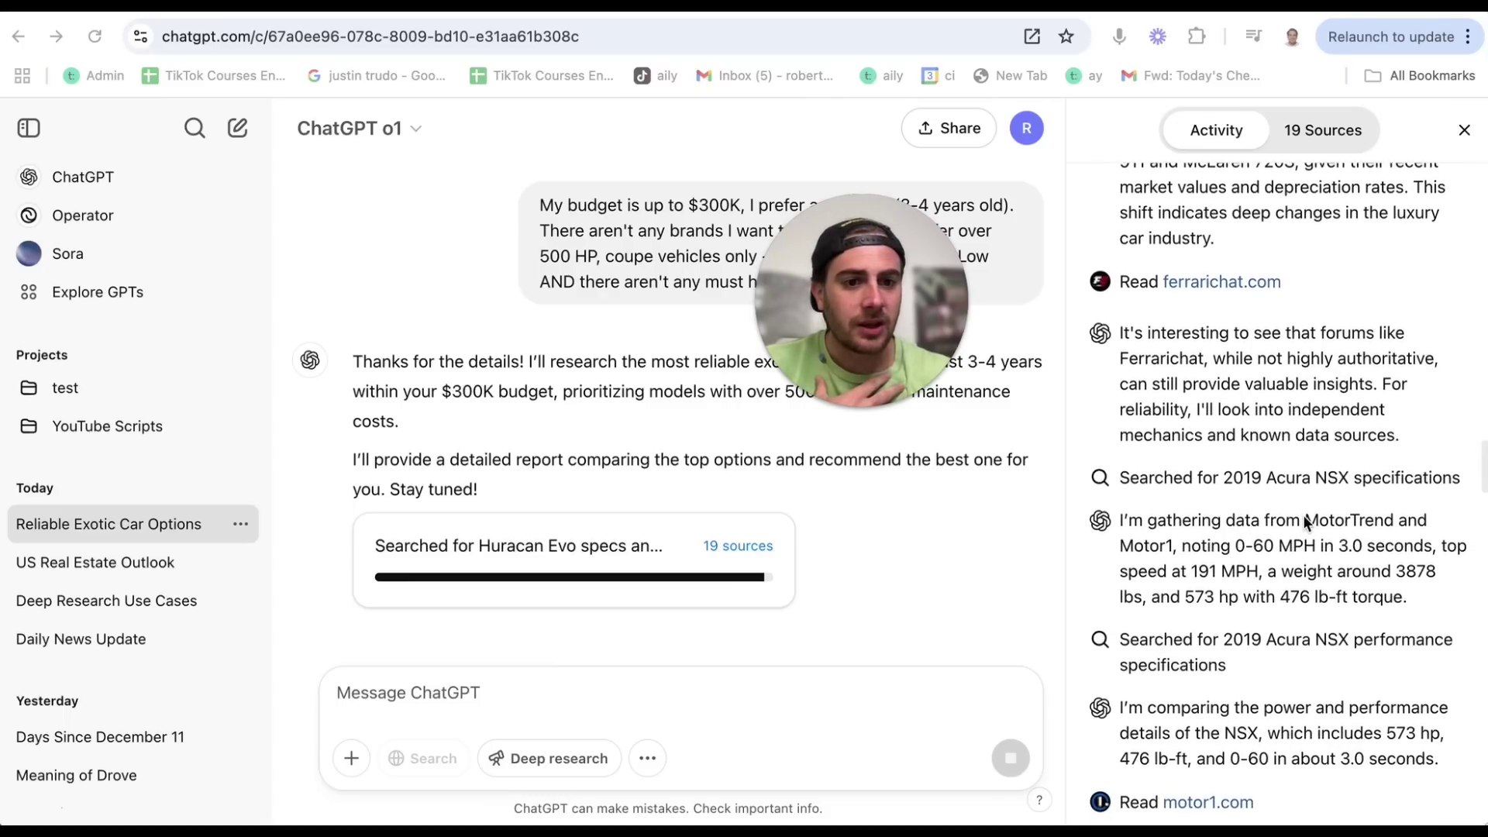
pyautogui.scroll(-3, 1304, 516)
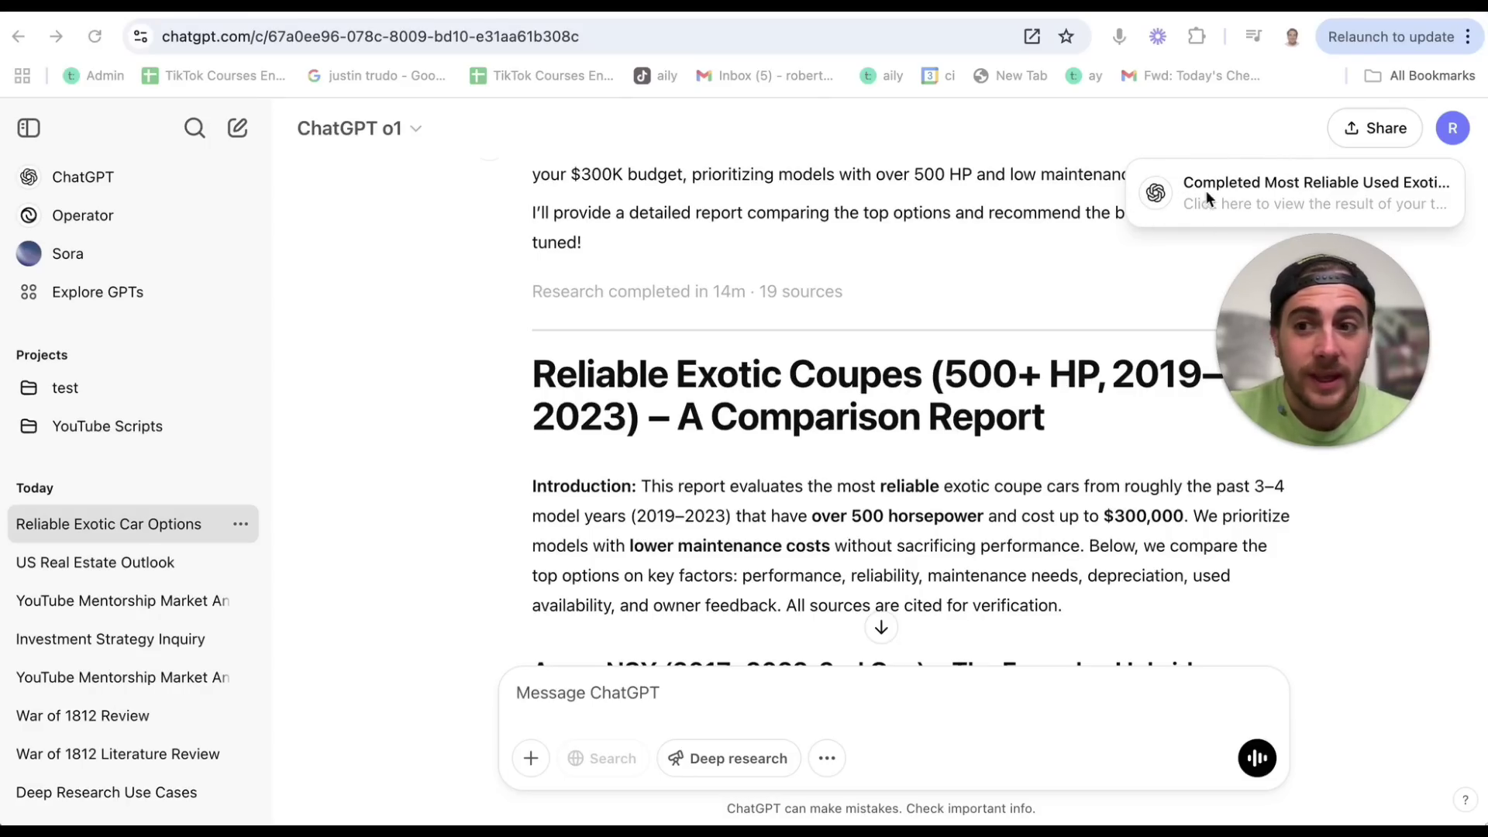
# Step: Open the completed exotic coupe comparison report and skim its sections on the Acura NSX, Audi R8, Lamborghini Huracán, Porsche 911 Turbo S and Nissan GT-R
pyautogui.click(1231, 201)
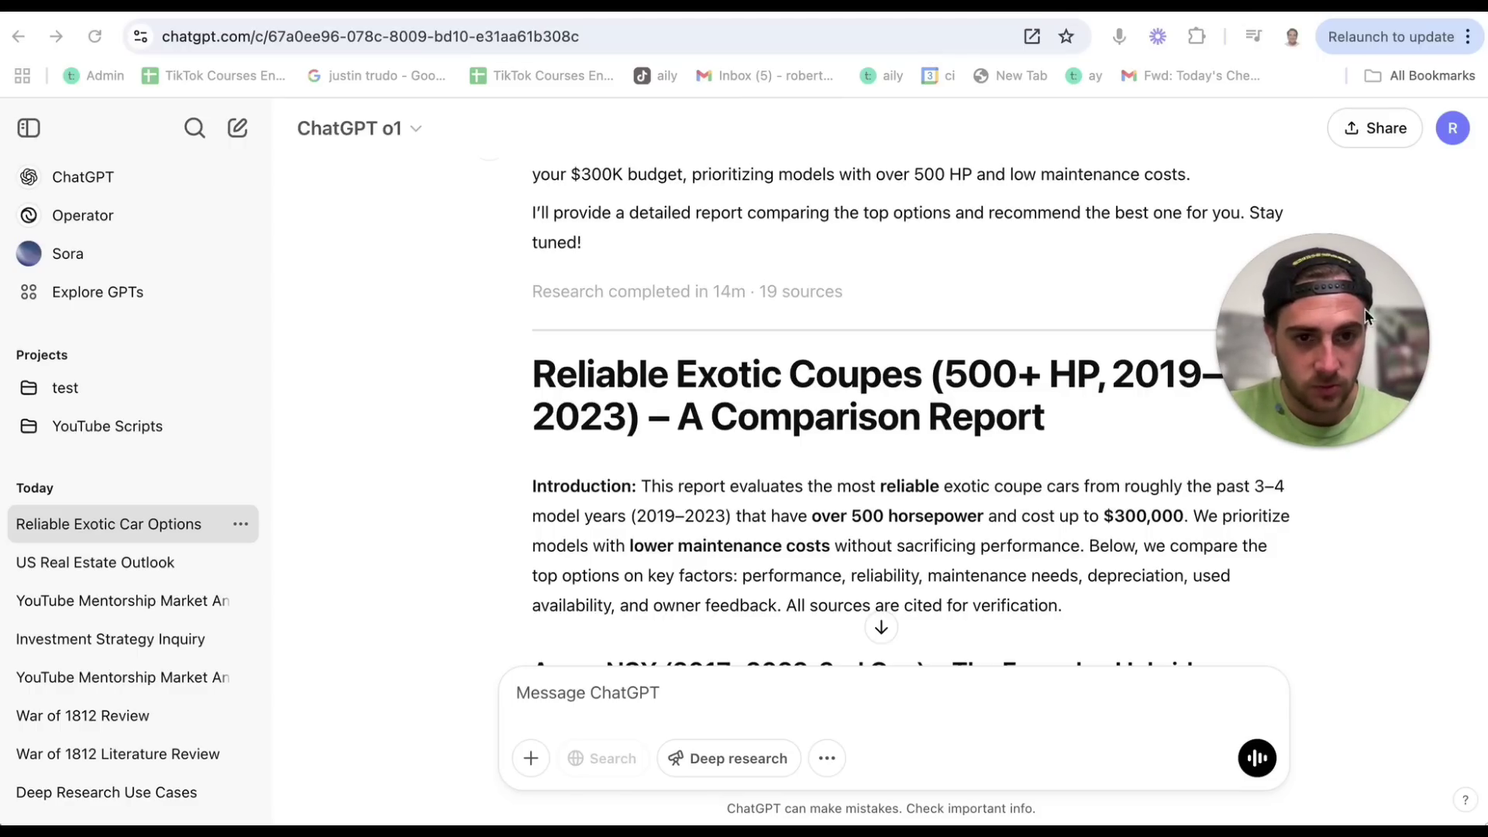
pyautogui.scroll(-1, 855, 497)
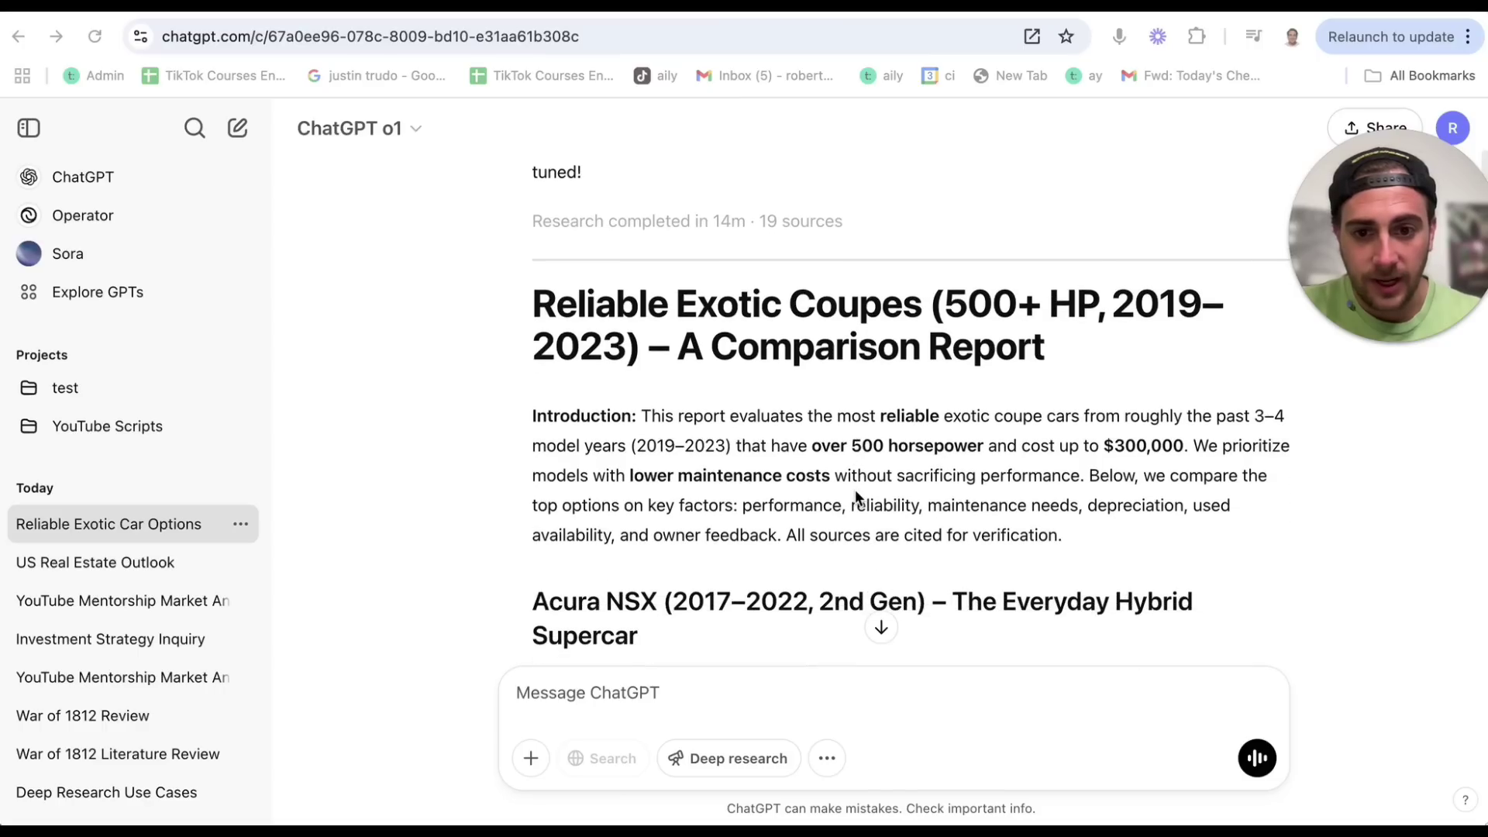
pyautogui.scroll(-1, 720, 524)
pyautogui.scroll(-10, 720, 518)
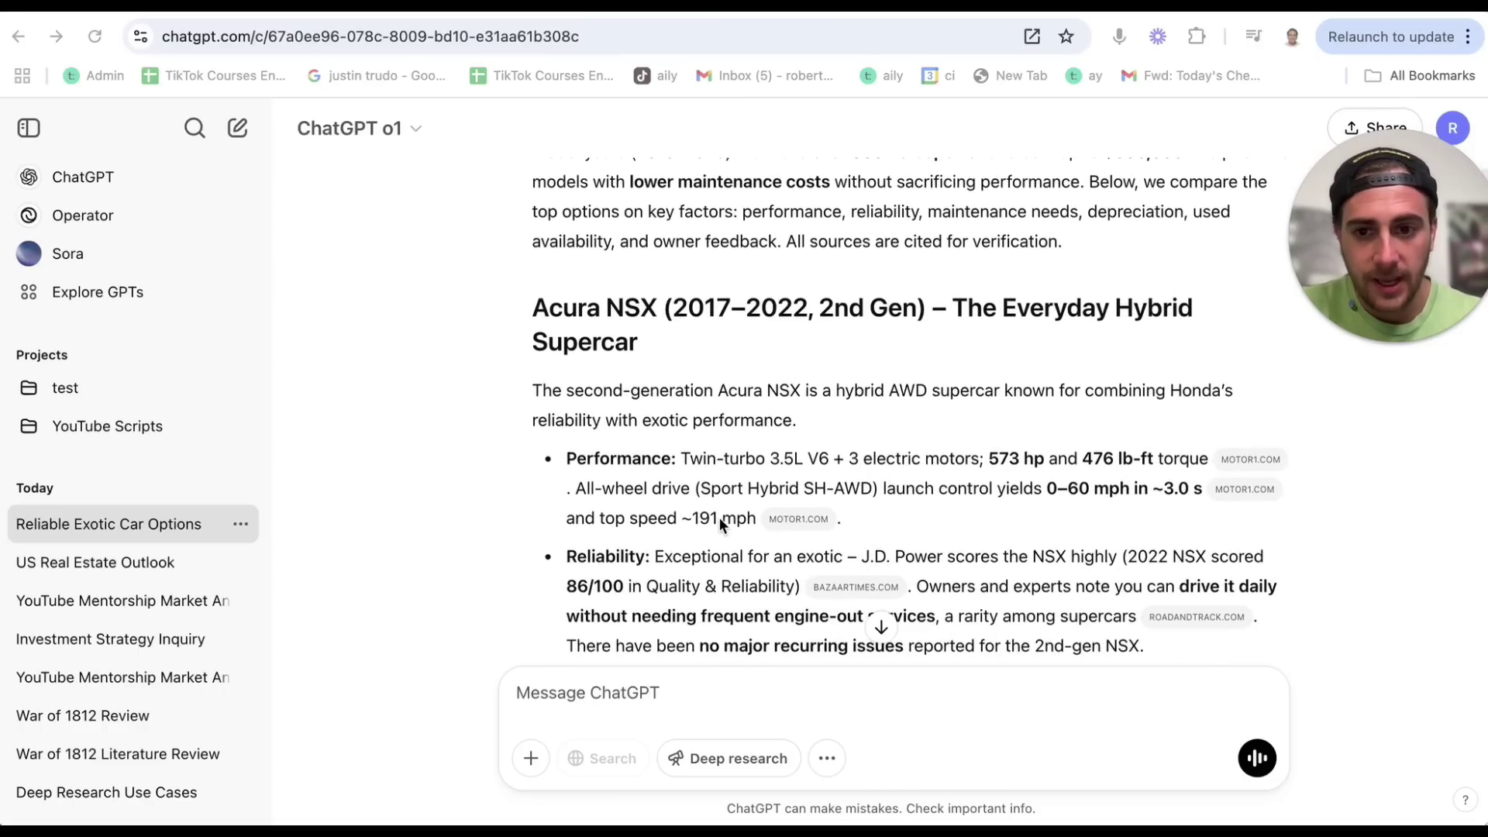
pyautogui.scroll(-10, 720, 515)
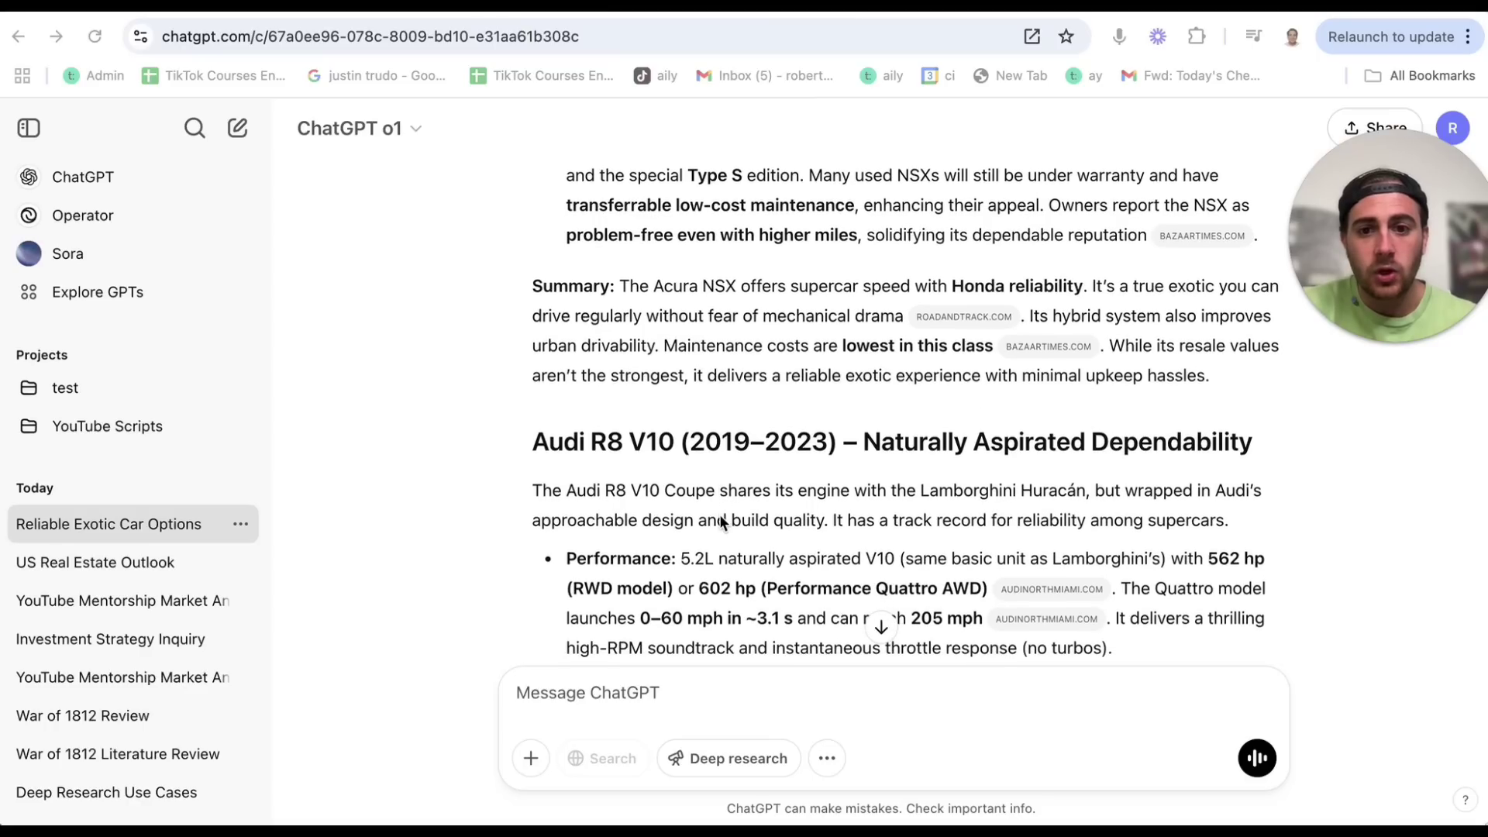
pyautogui.scroll(-10, 719, 523)
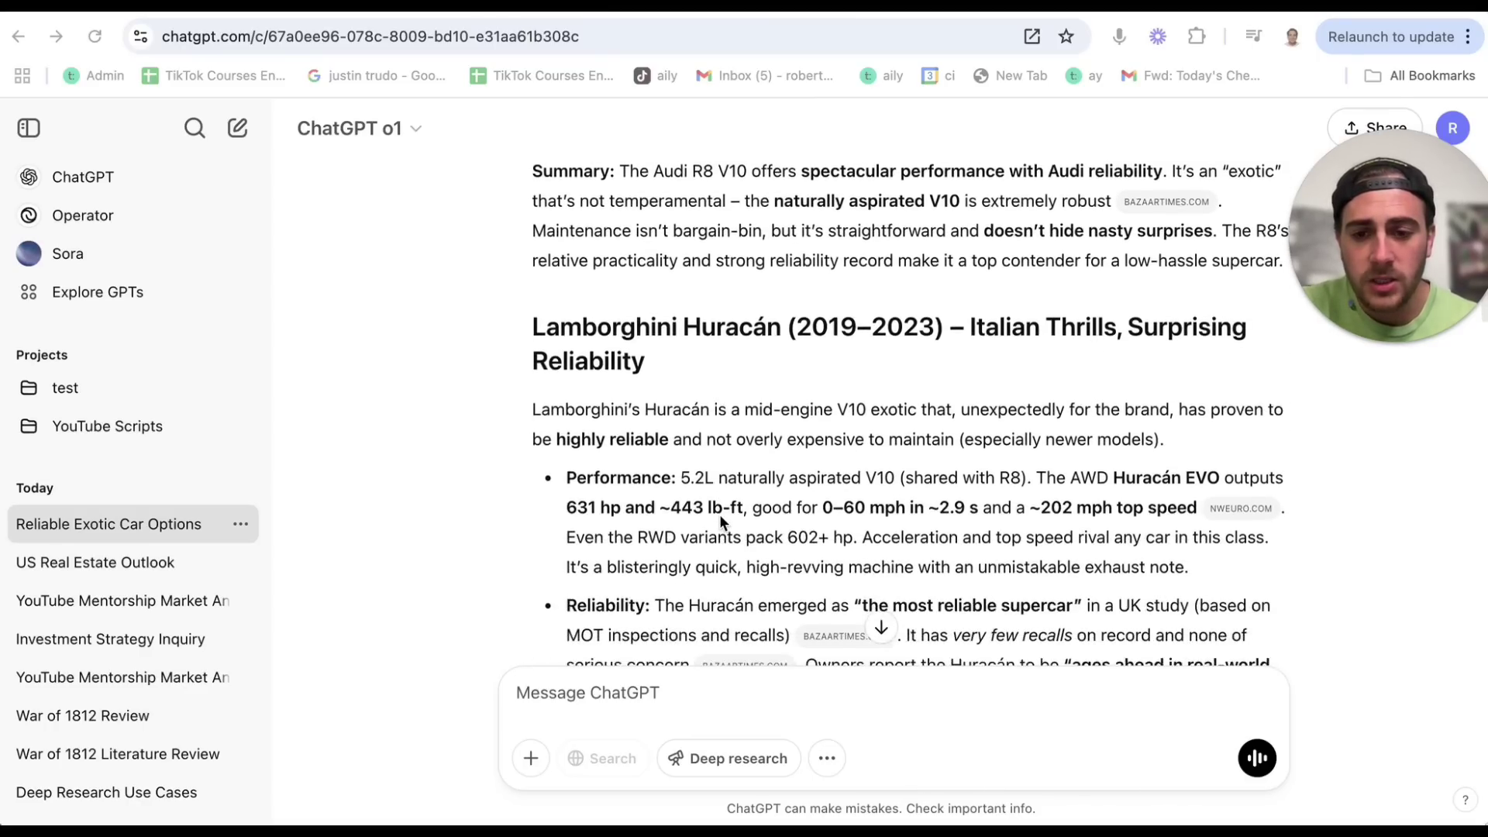
pyautogui.scroll(-10, 720, 521)
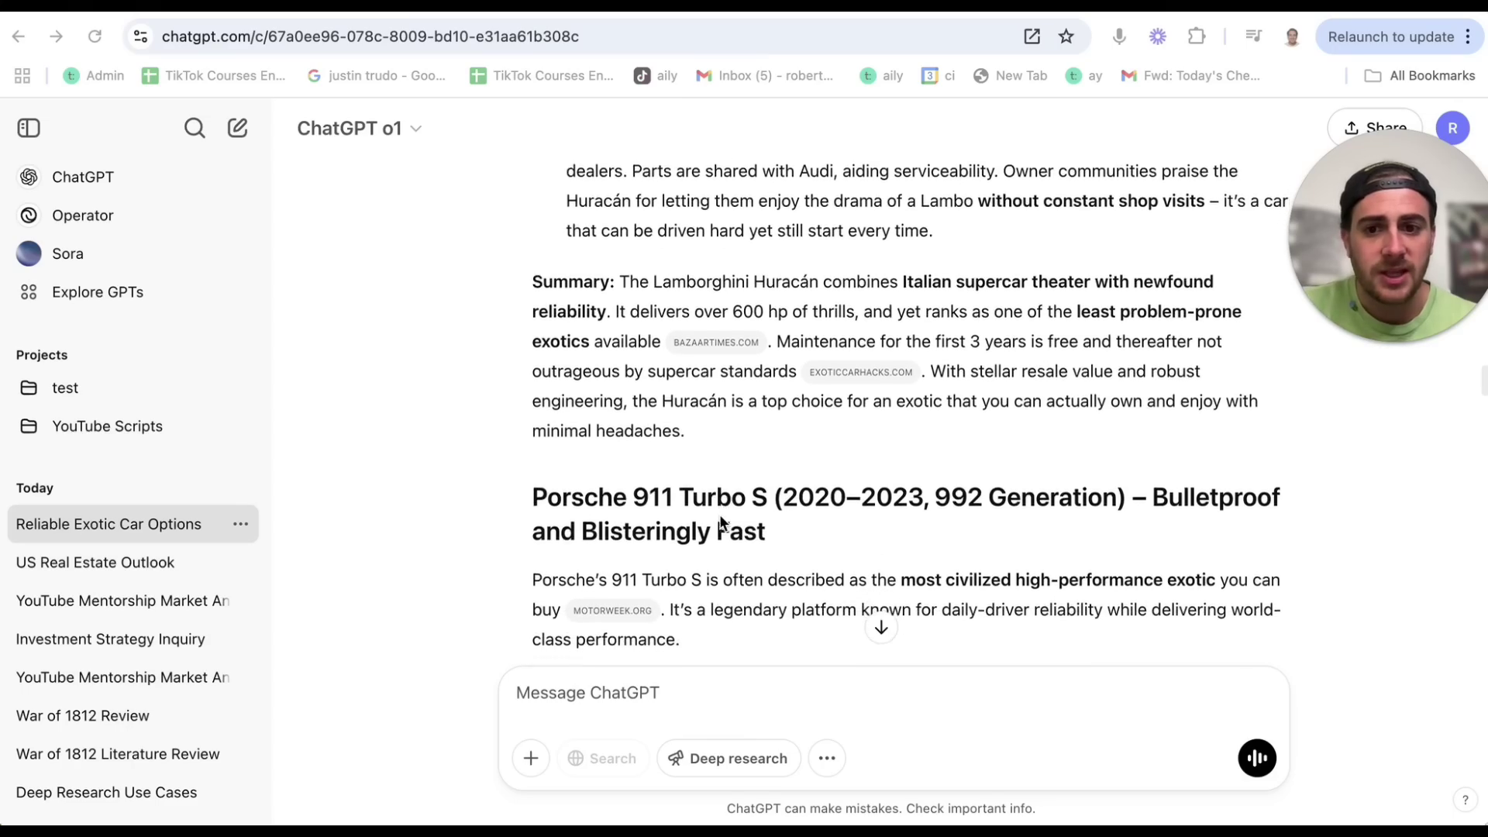
pyautogui.scroll(-10, 719, 521)
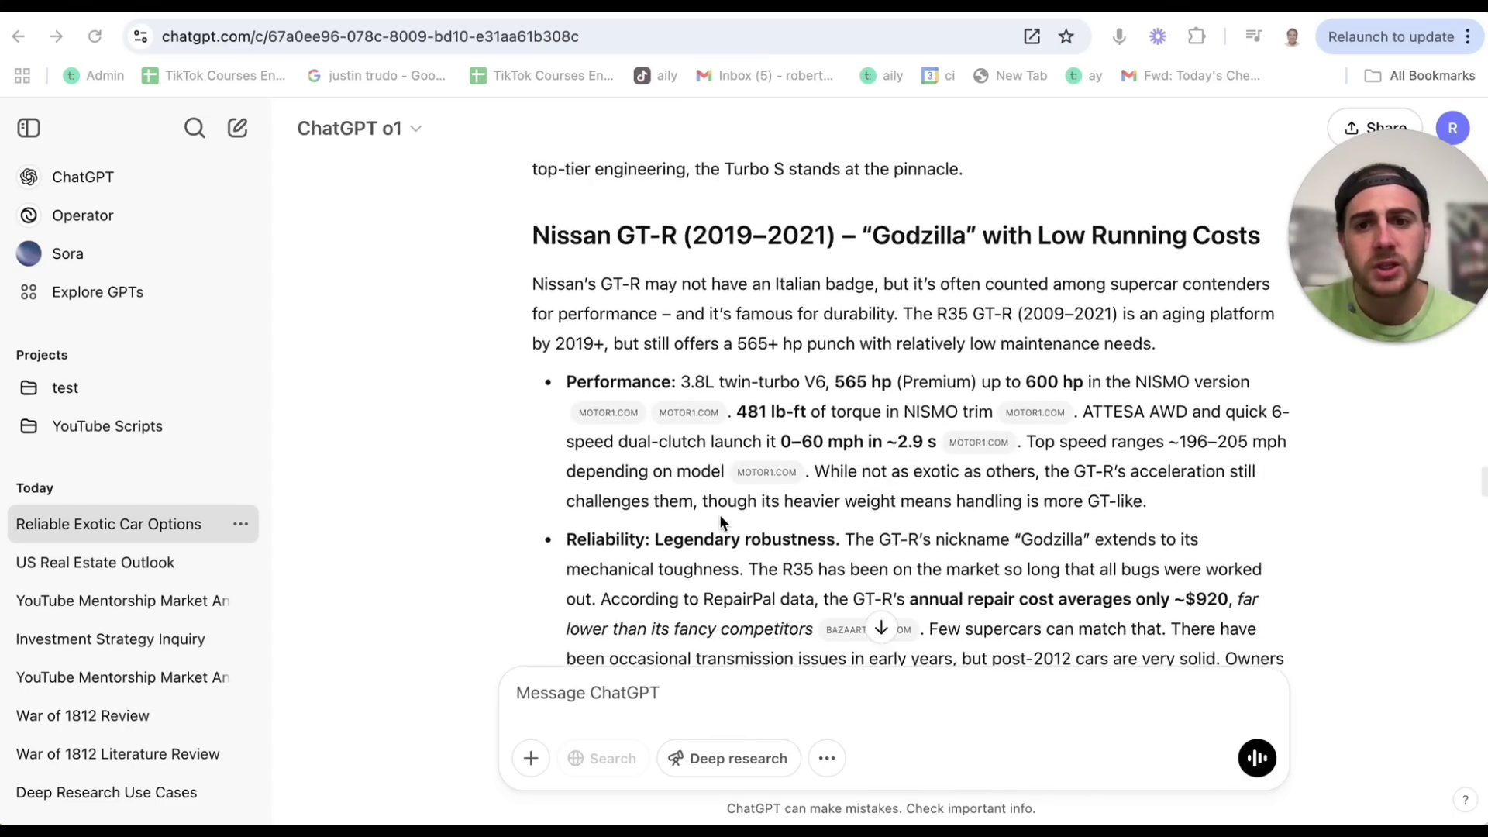
pyautogui.scroll(-15, 719, 521)
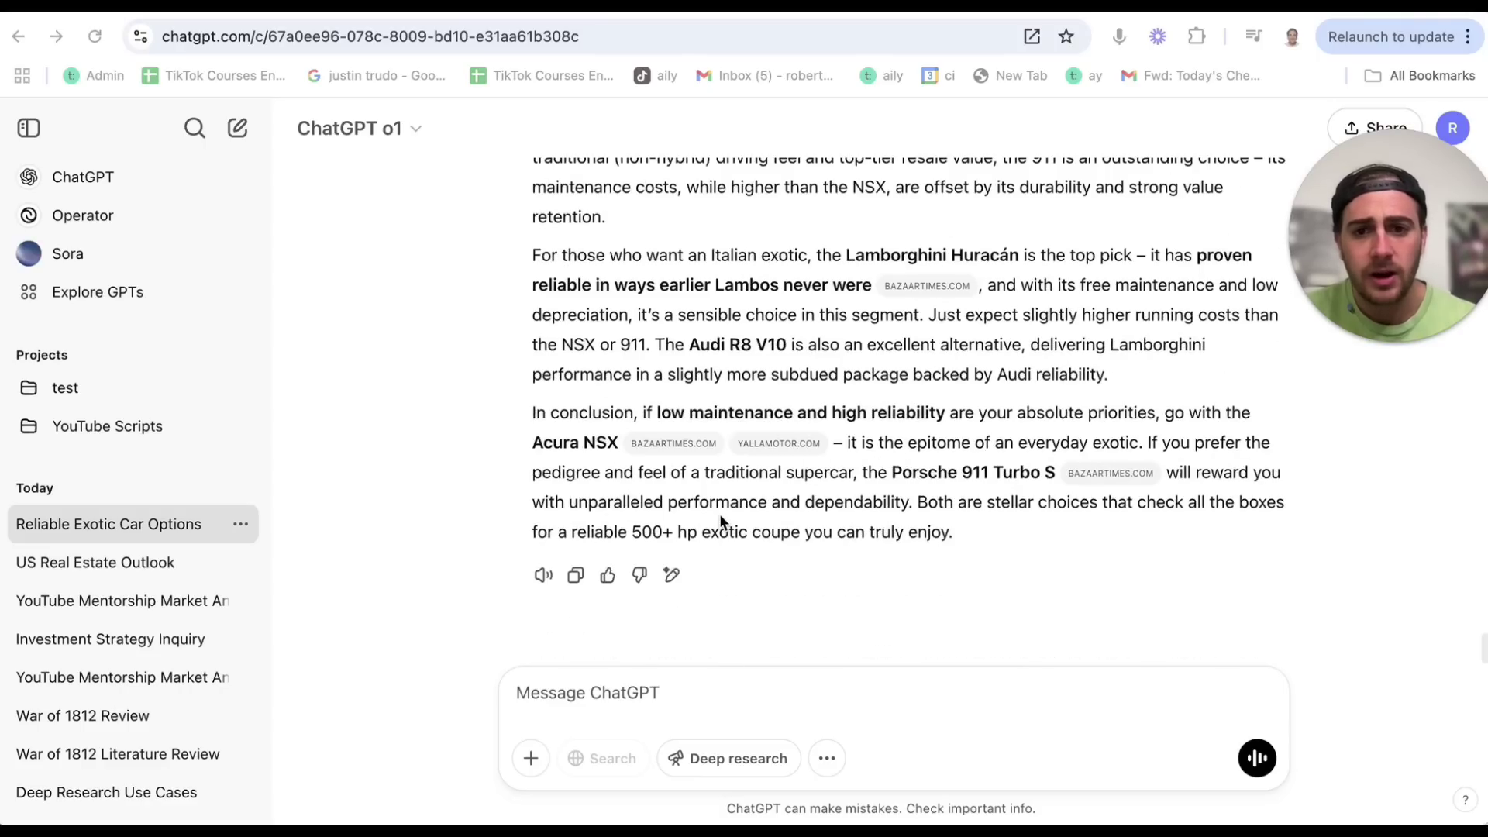
# Step: Read the exotic car report's Summary Recommendation, covering the best overall choice, the alternatives and the conclusion
pyautogui.scroll(3, 720, 522)
pyautogui.scroll(3, 720, 521)
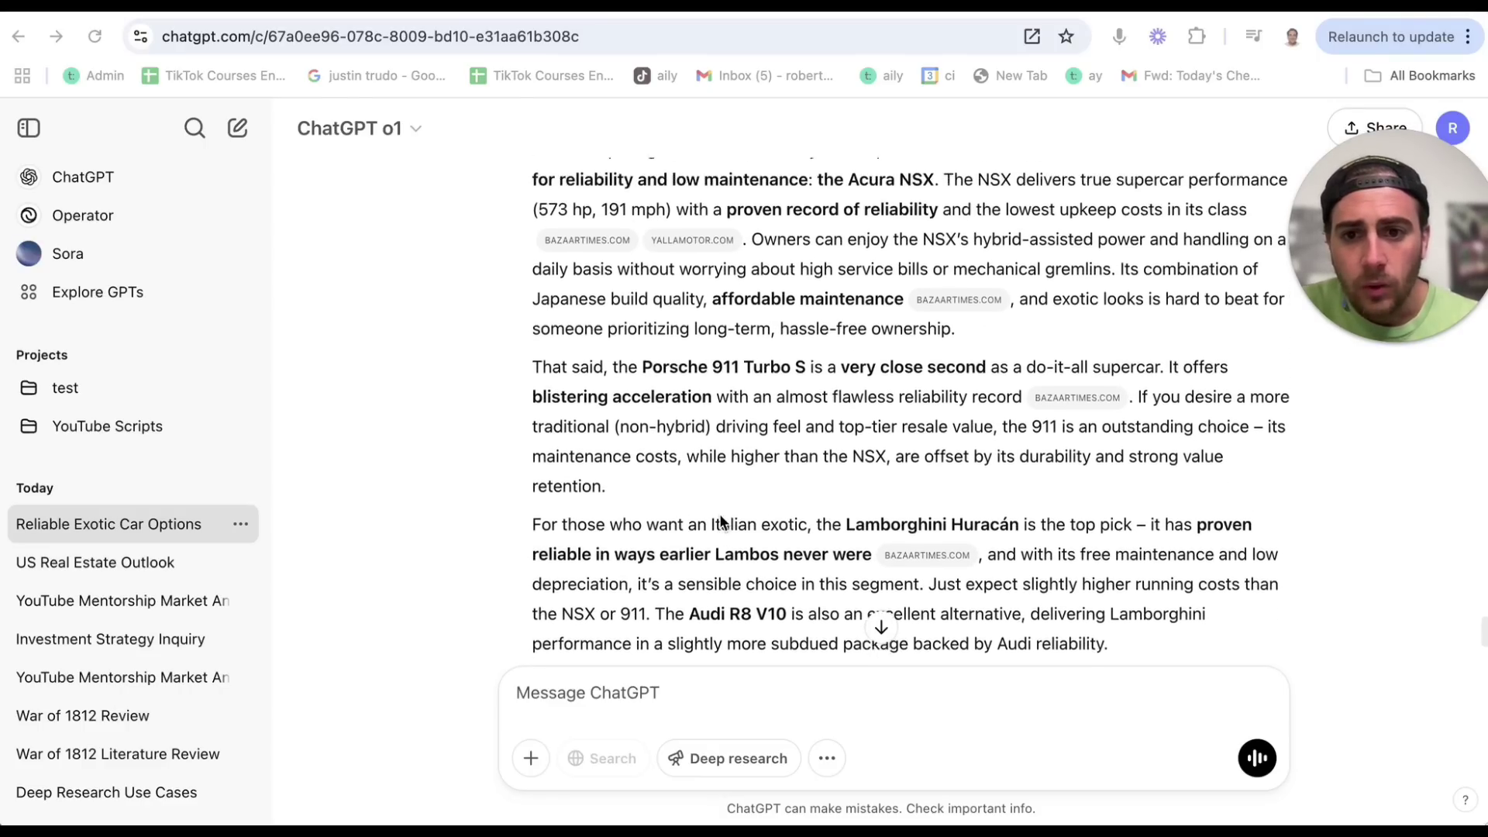
pyautogui.scroll(2, 652, 499)
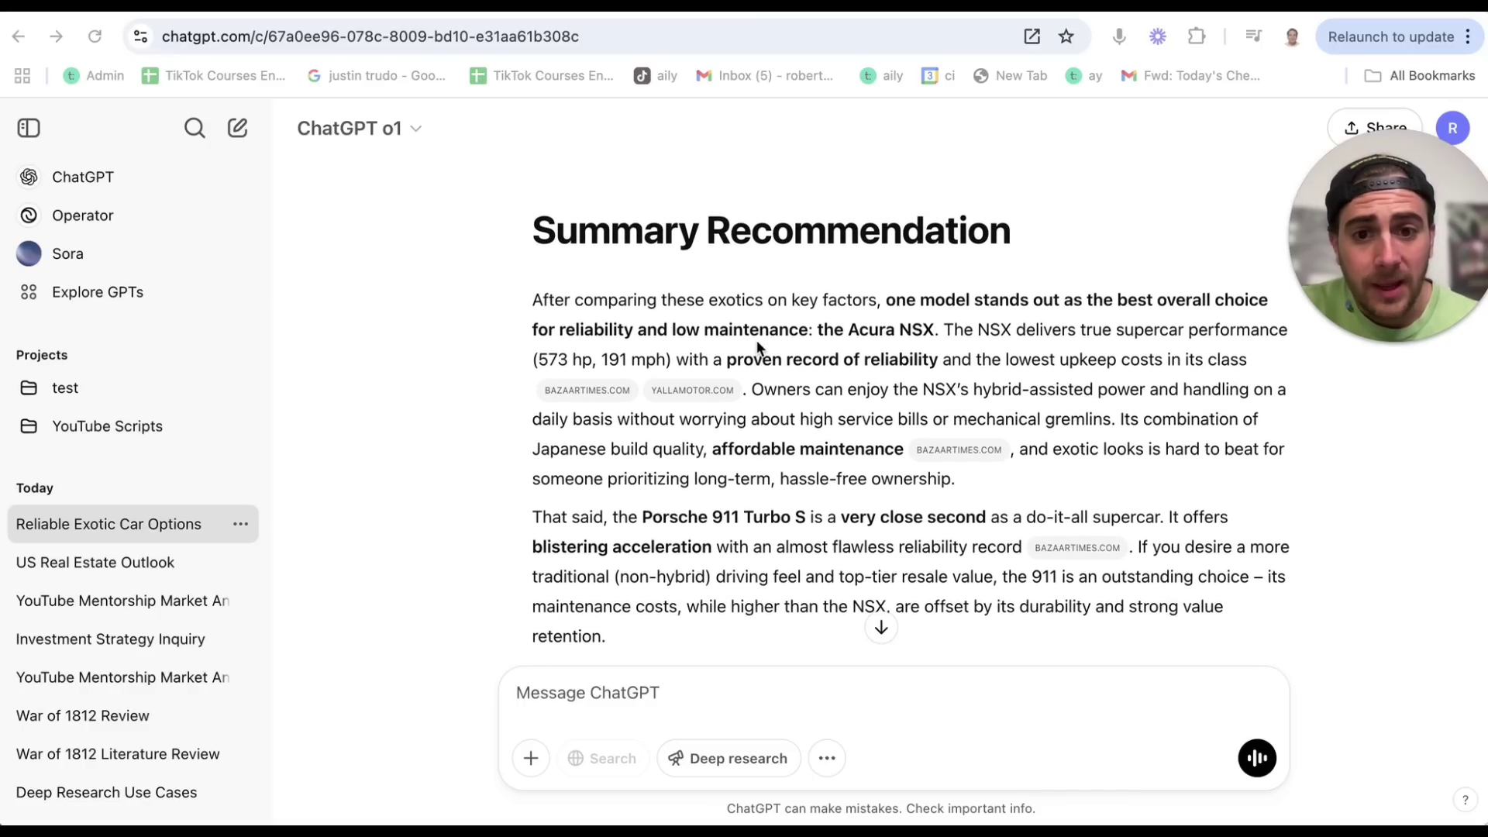
pyautogui.scroll(-2, 927, 339)
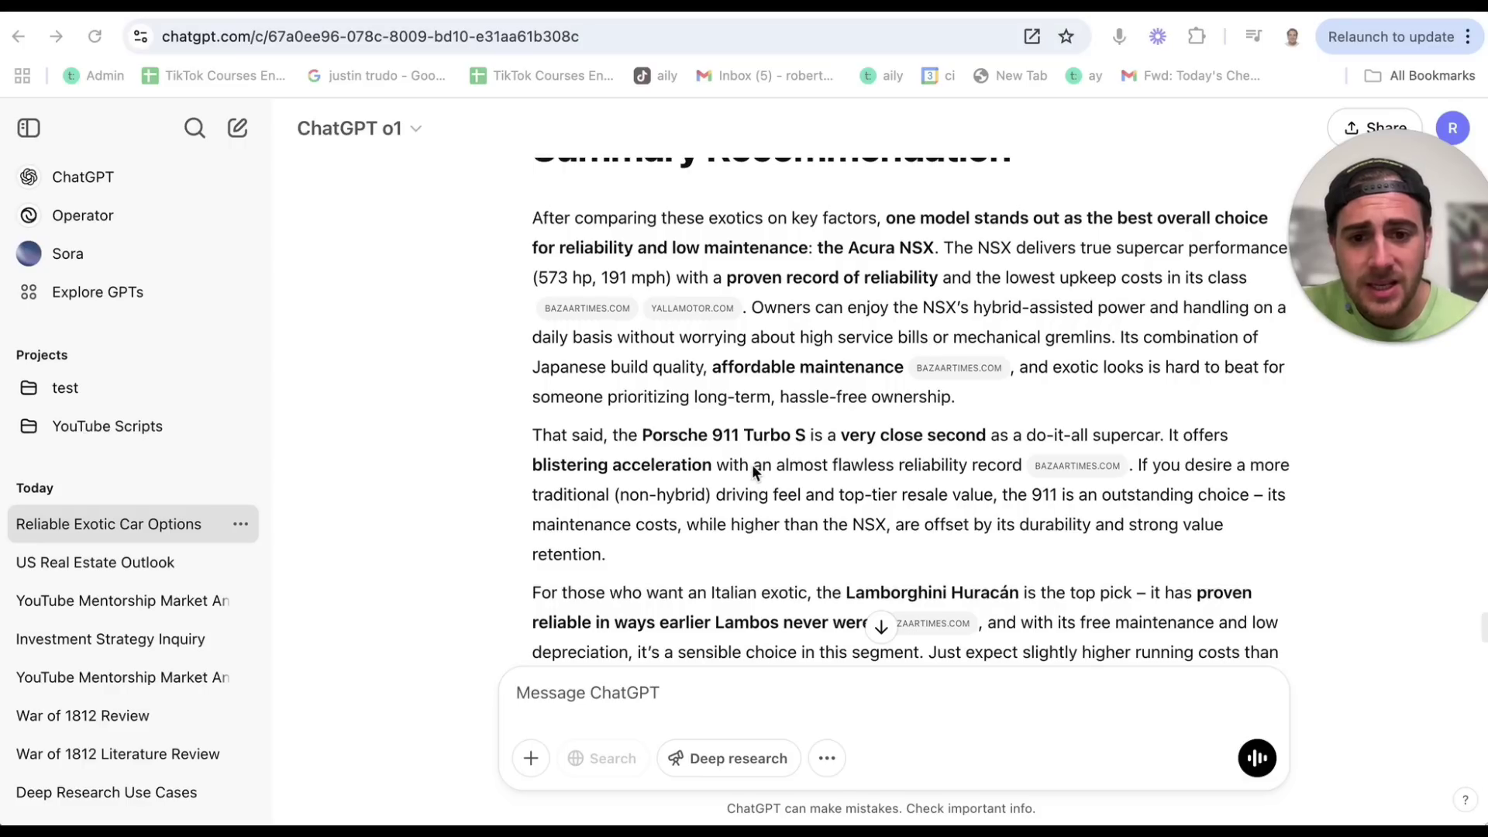
pyautogui.scroll(-2, 752, 465)
pyautogui.scroll(-4, 731, 562)
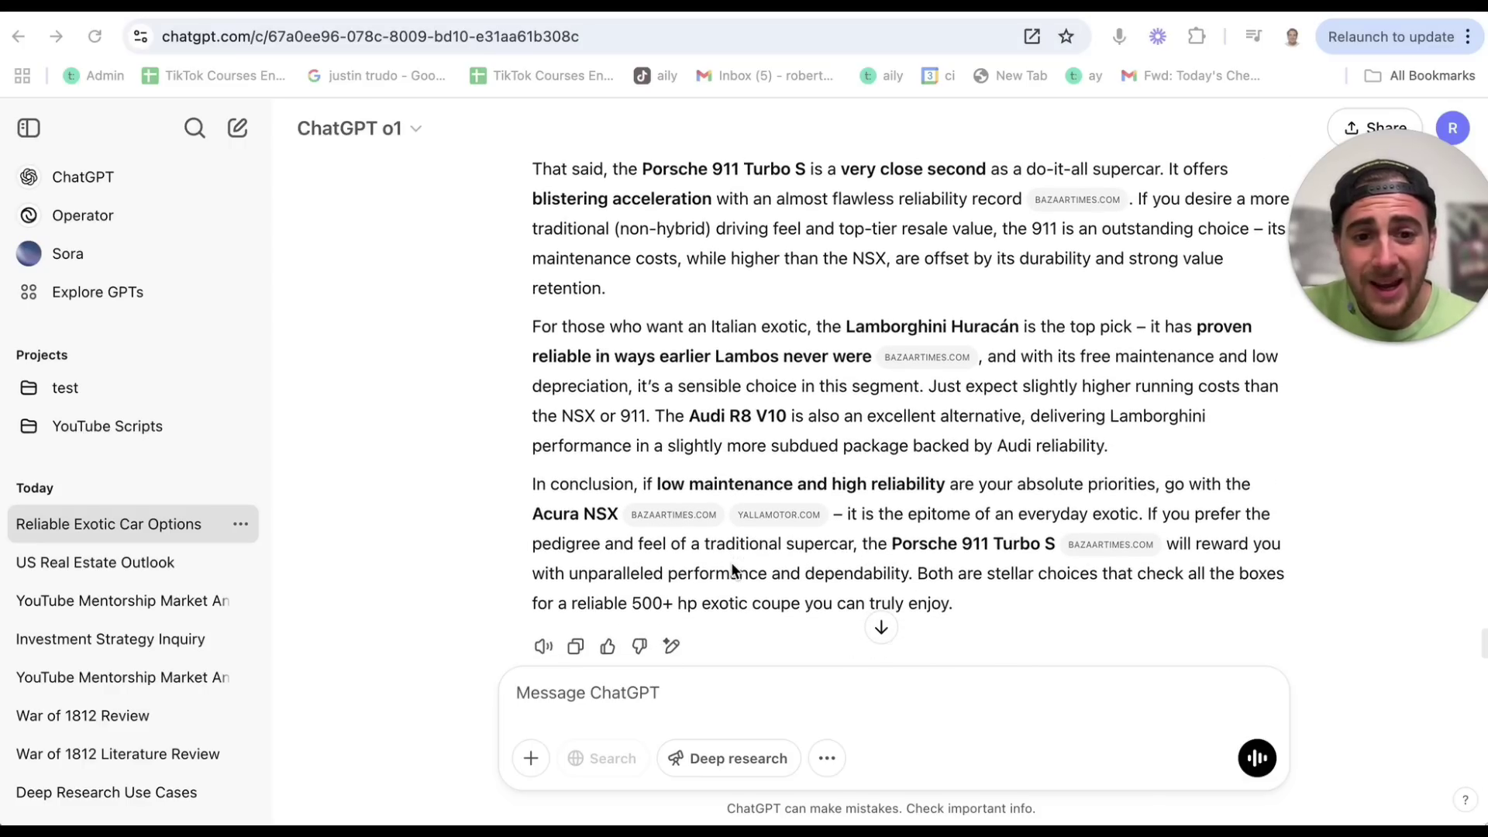
pyautogui.scroll(-2, 733, 570)
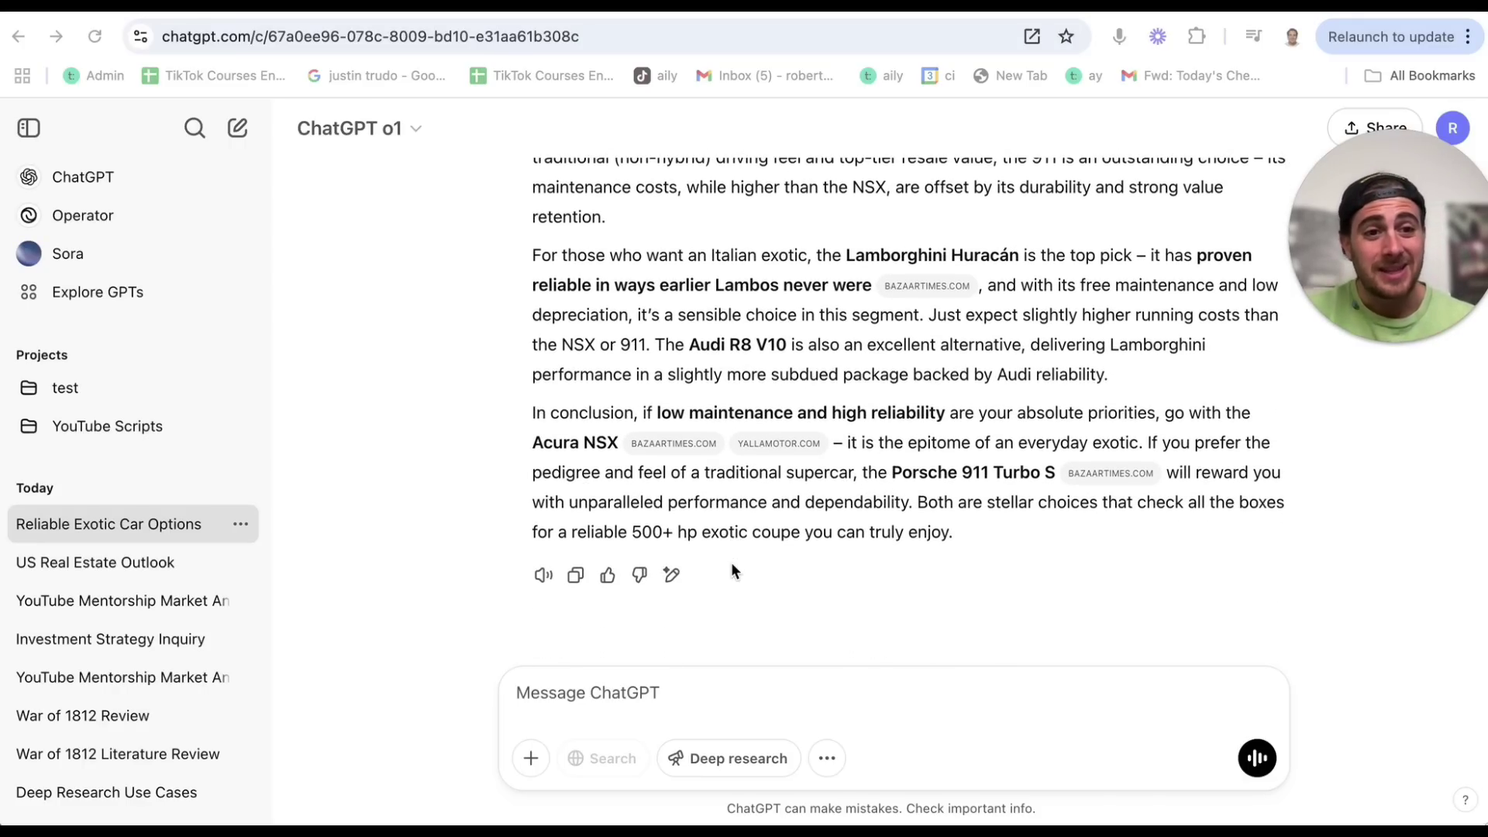
pyautogui.moveTo(1356, 259); pyautogui.dragTo(1313, 267)
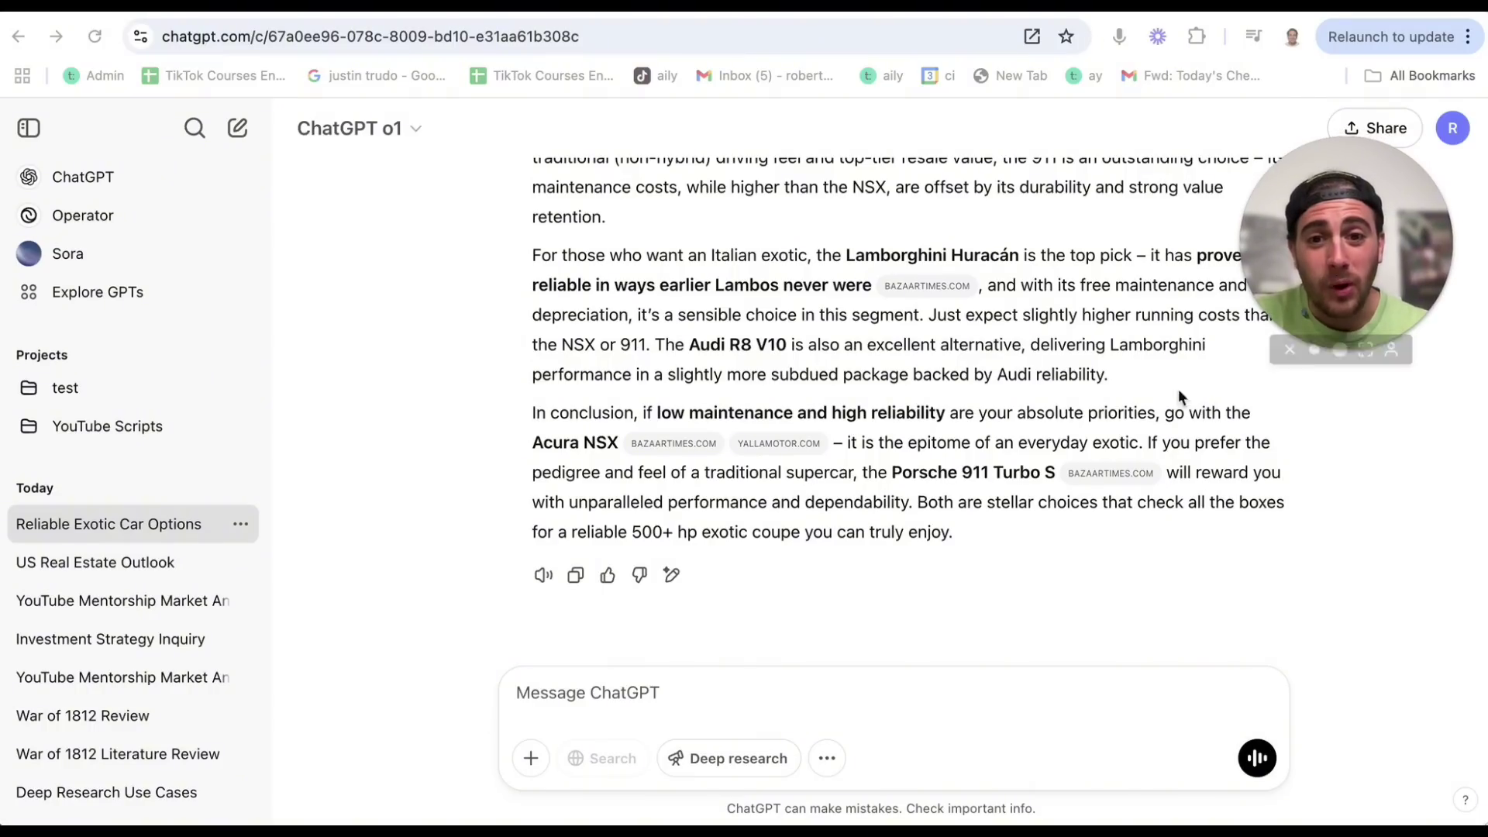
pyautogui.scroll(3, 1028, 452)
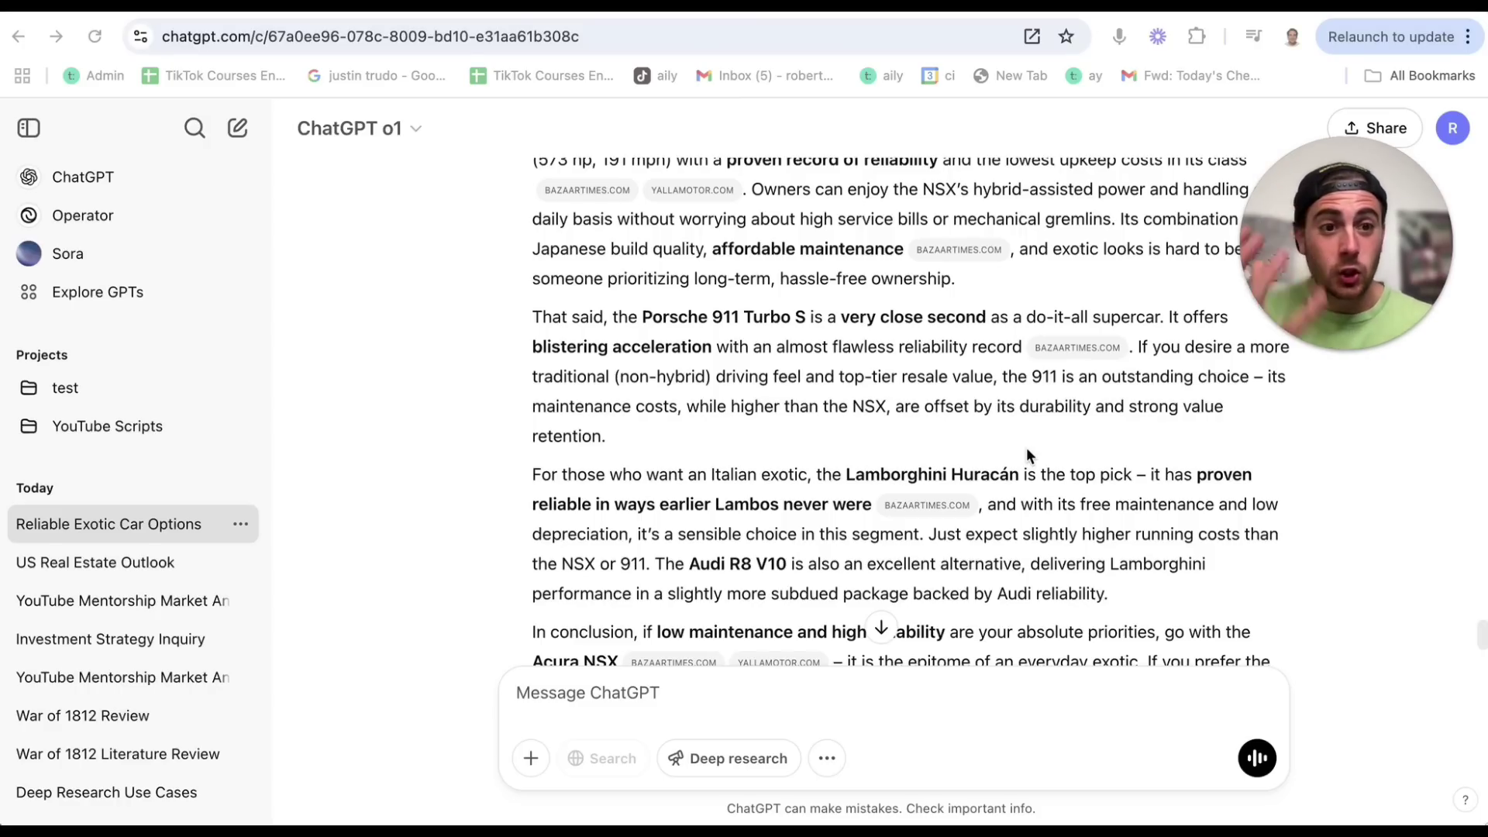
pyautogui.scroll(3, 1026, 448)
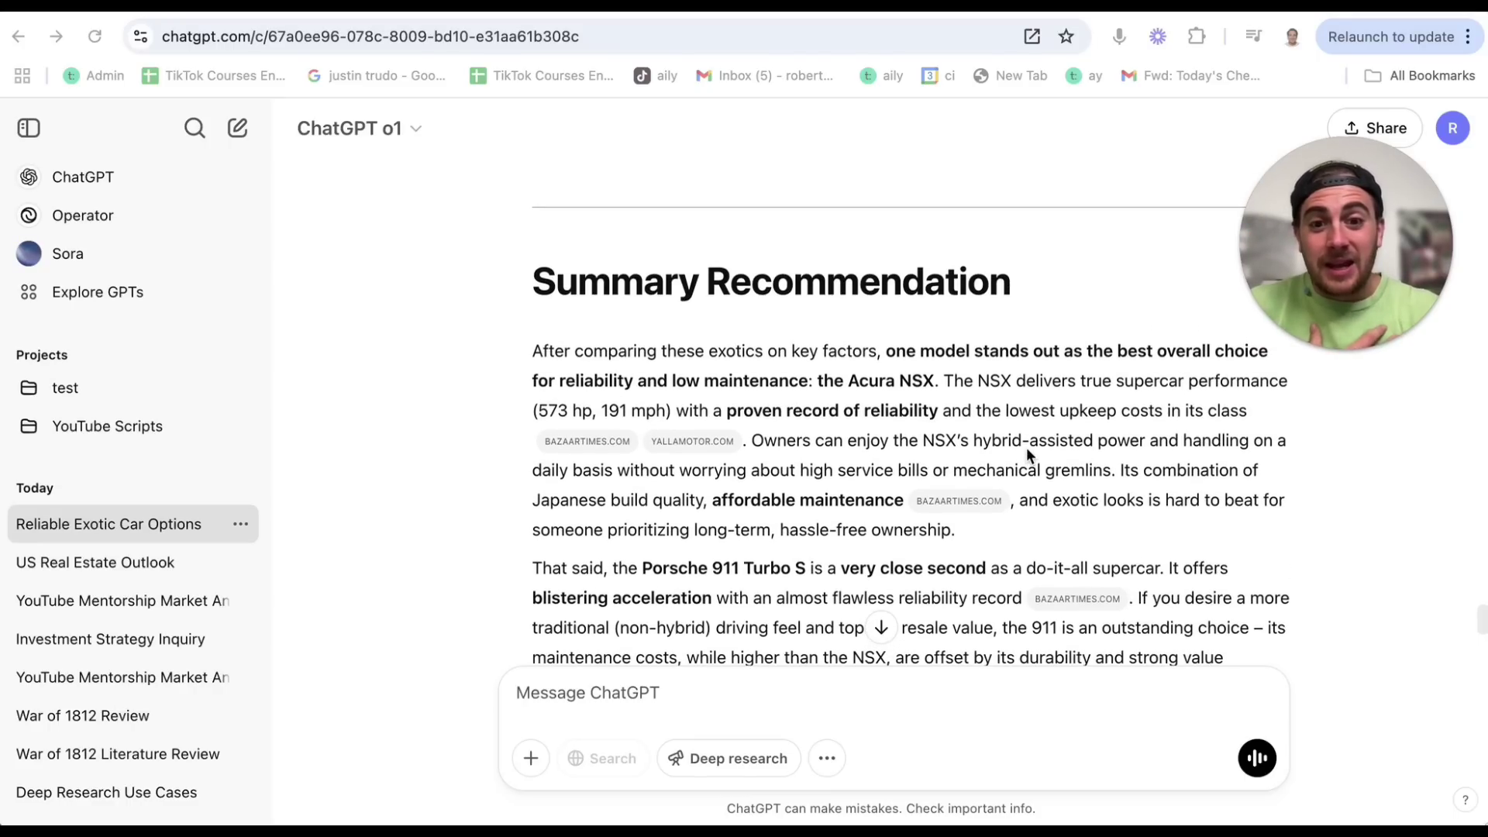
# Step: Read on in the exotic car report's Summary Recommendation, from the Acura NSX choice to the Porsche 911 Turbo S alternative
pyautogui.scroll(-3, 1028, 448)
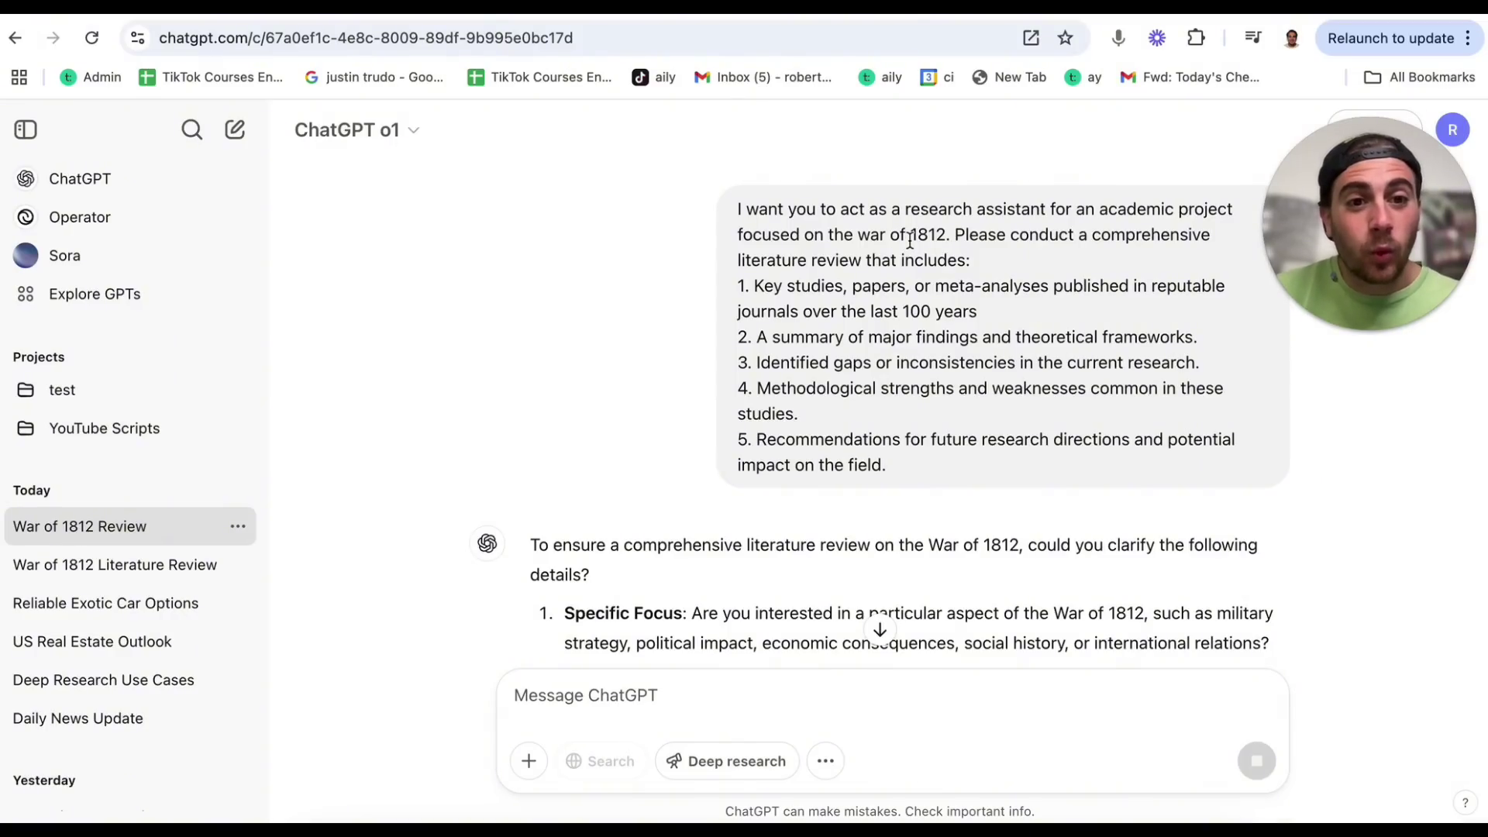
# Step: Review the War of 1812 literature review prompt's five requirements and the clarifying questions, highlighting the ones on preferred sources and formatting preferences
pyautogui.moveTo(735, 282); pyautogui.dragTo(916, 480)
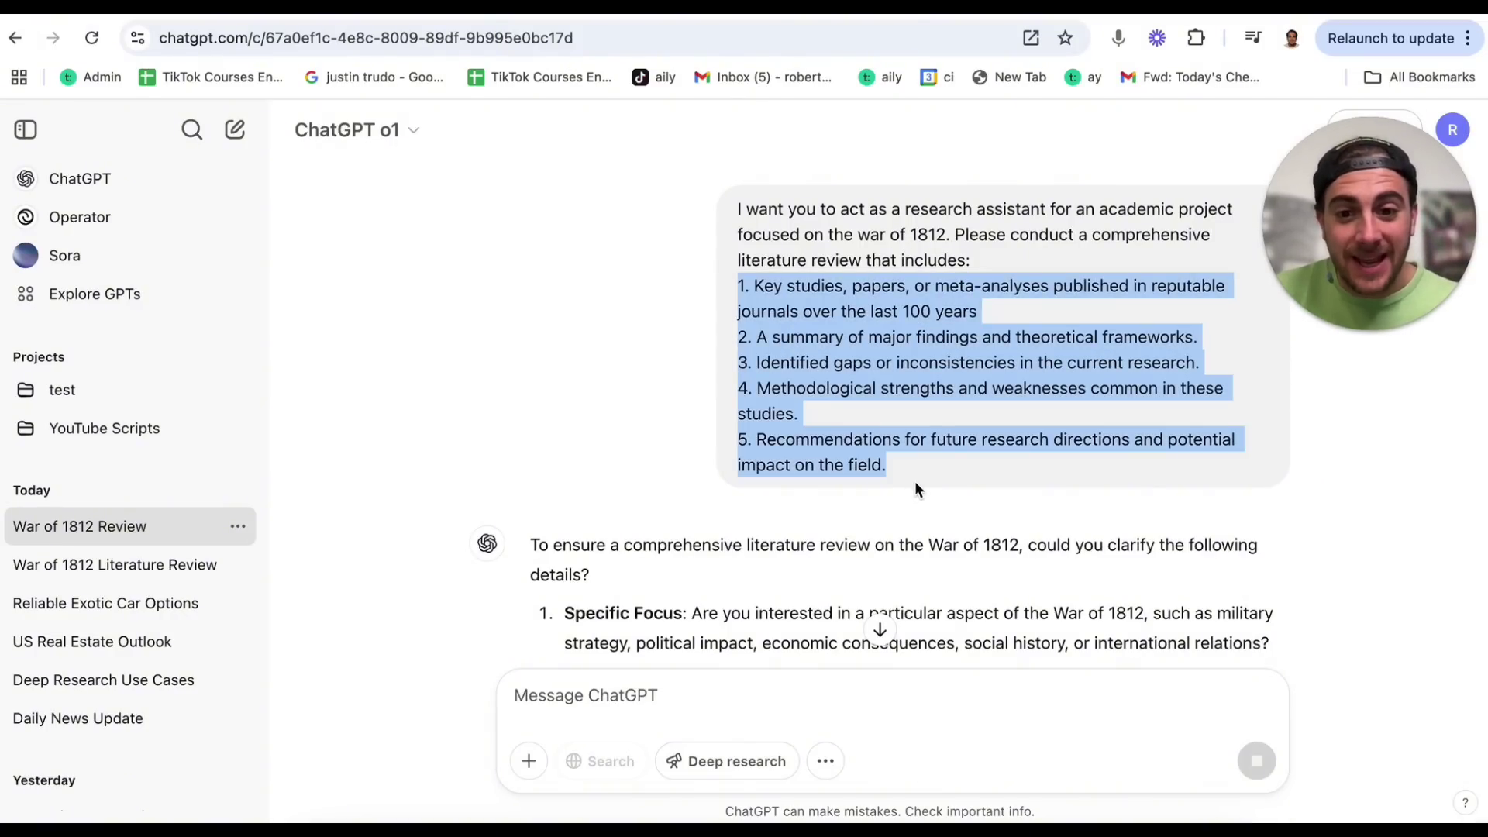
pyautogui.scroll(-2, 914, 481)
pyautogui.scroll(-2, 684, 512)
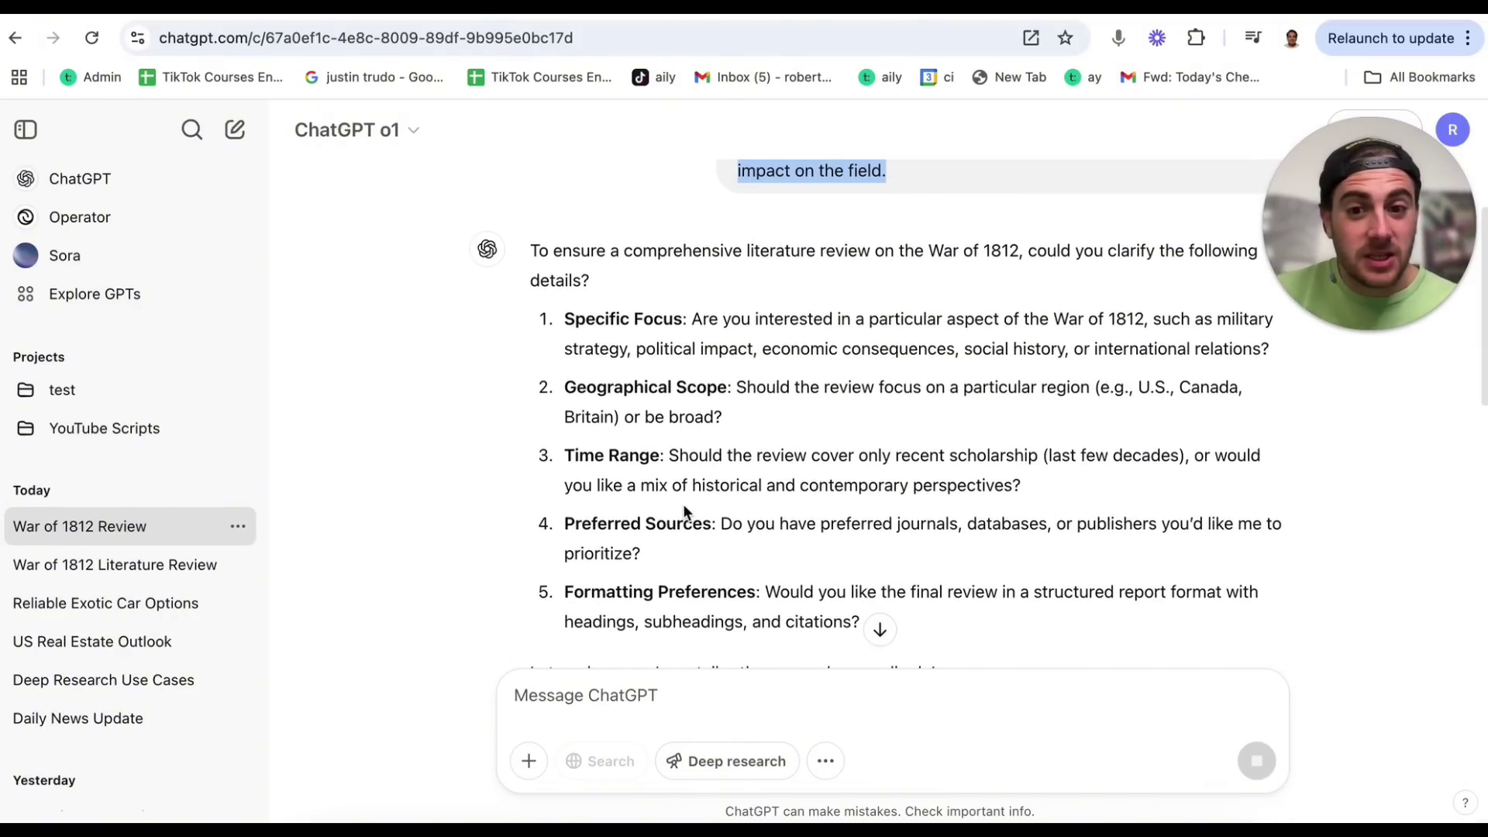
pyautogui.scroll(-1, 683, 503)
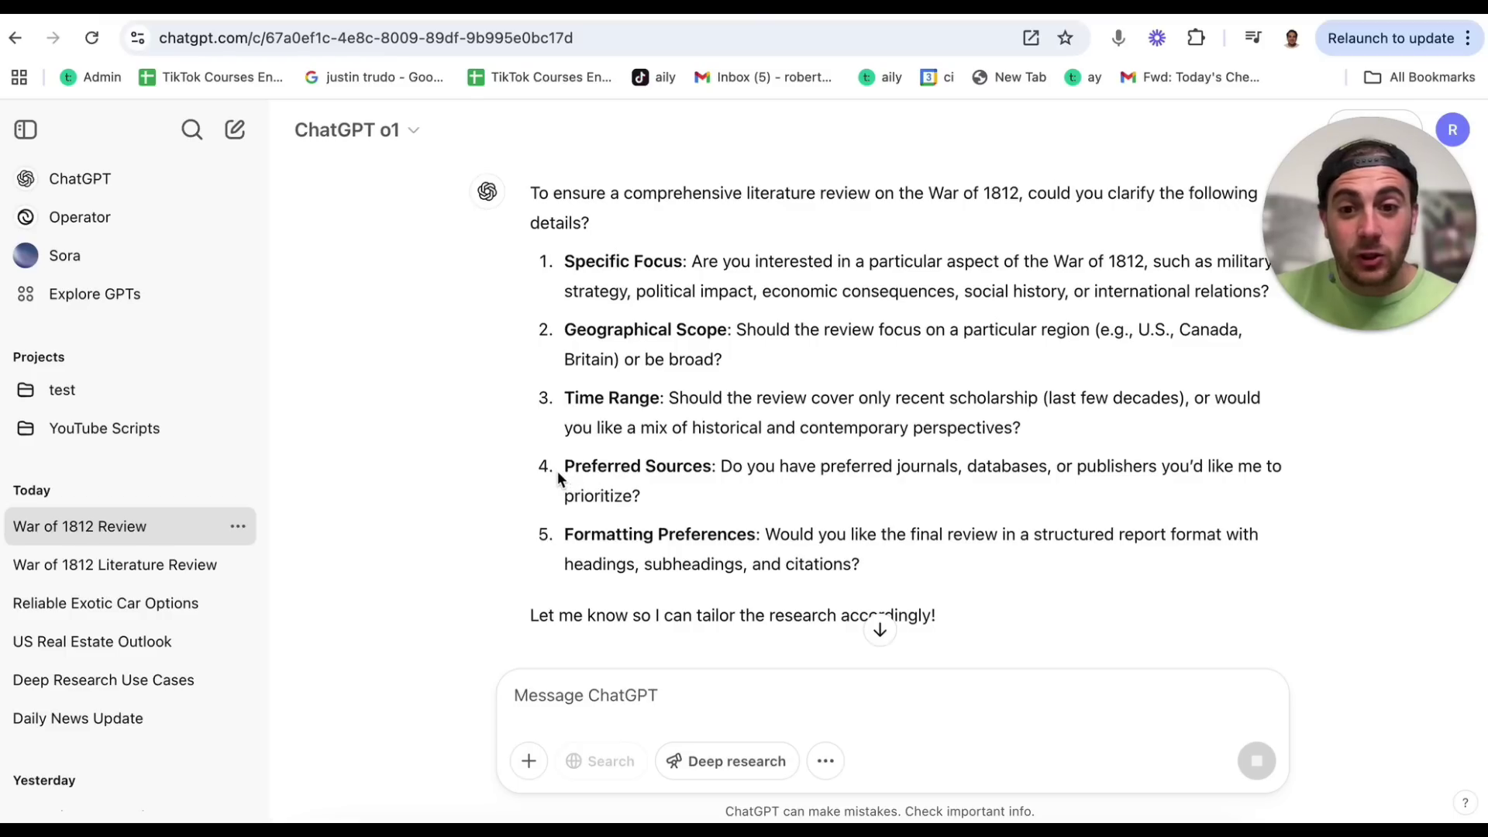
pyautogui.moveTo(556, 470); pyautogui.dragTo(805, 495)
pyautogui.click(806, 494)
pyautogui.moveTo(573, 527); pyautogui.dragTo(846, 549)
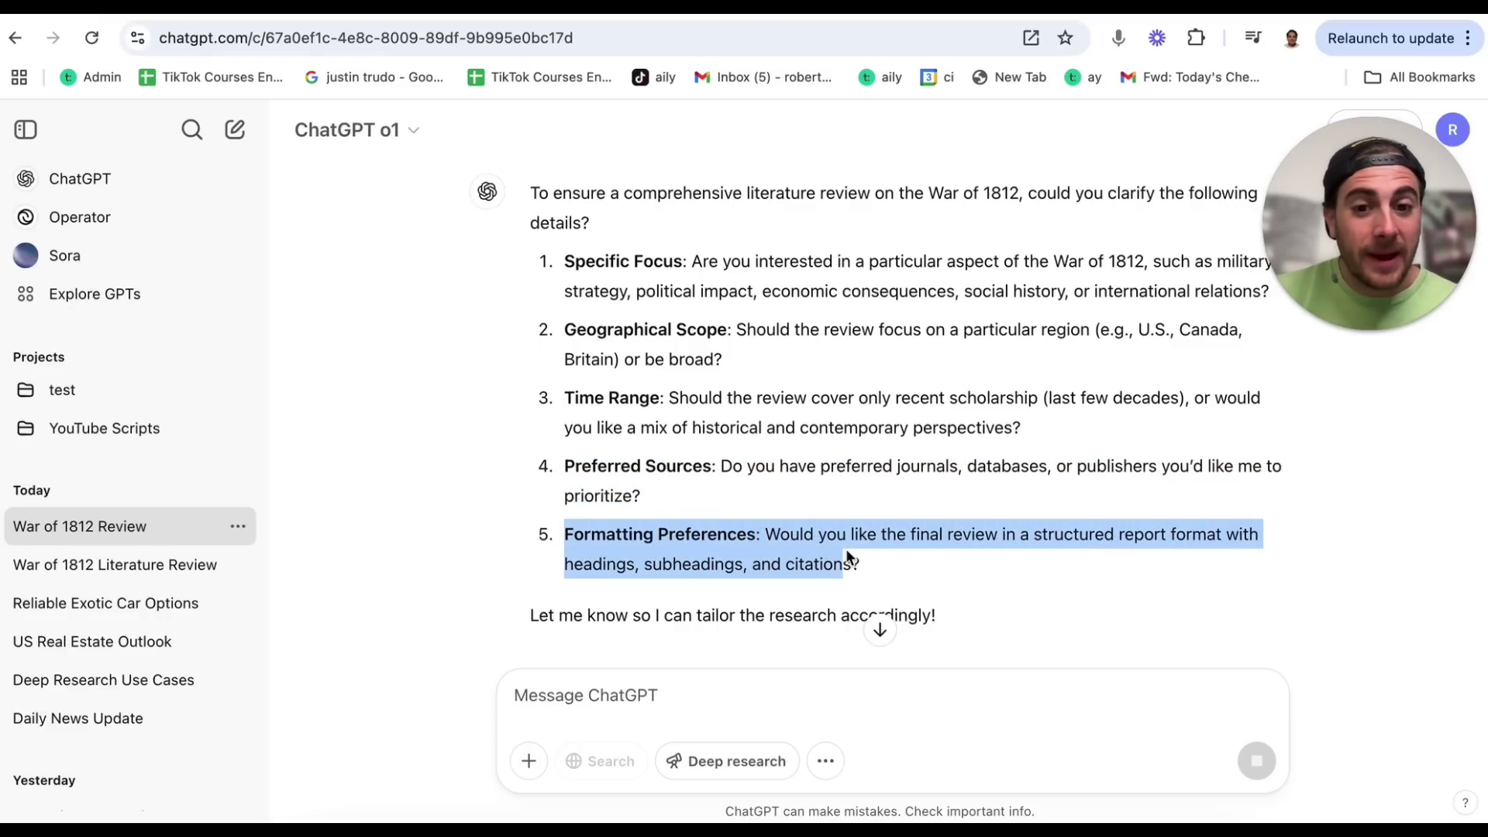
pyautogui.click(828, 555)
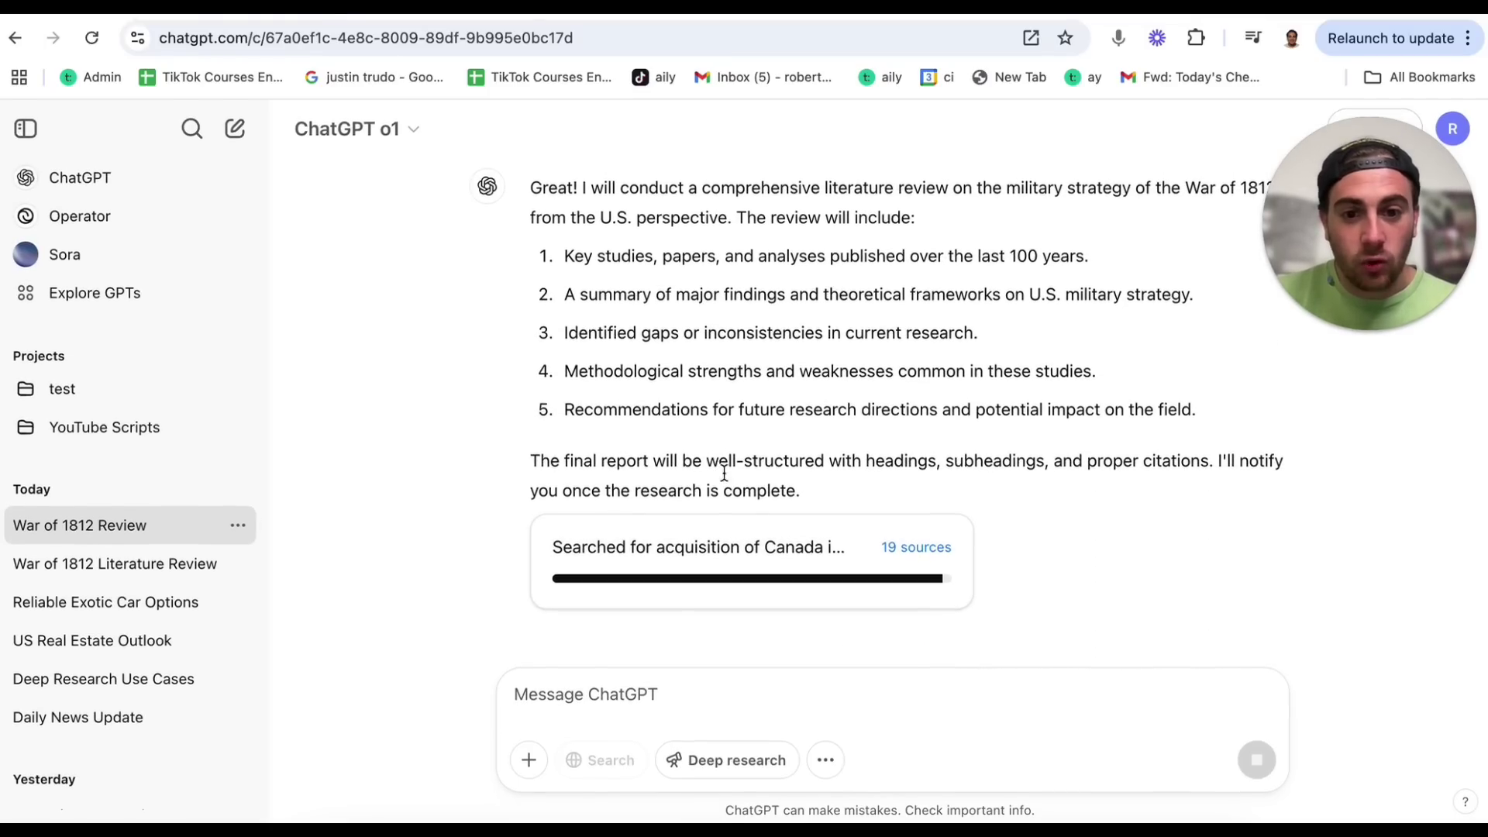
# Step: Open the War of 1812 research activity, check its list of sources, and return to the activity log
pyautogui.click(751, 555)
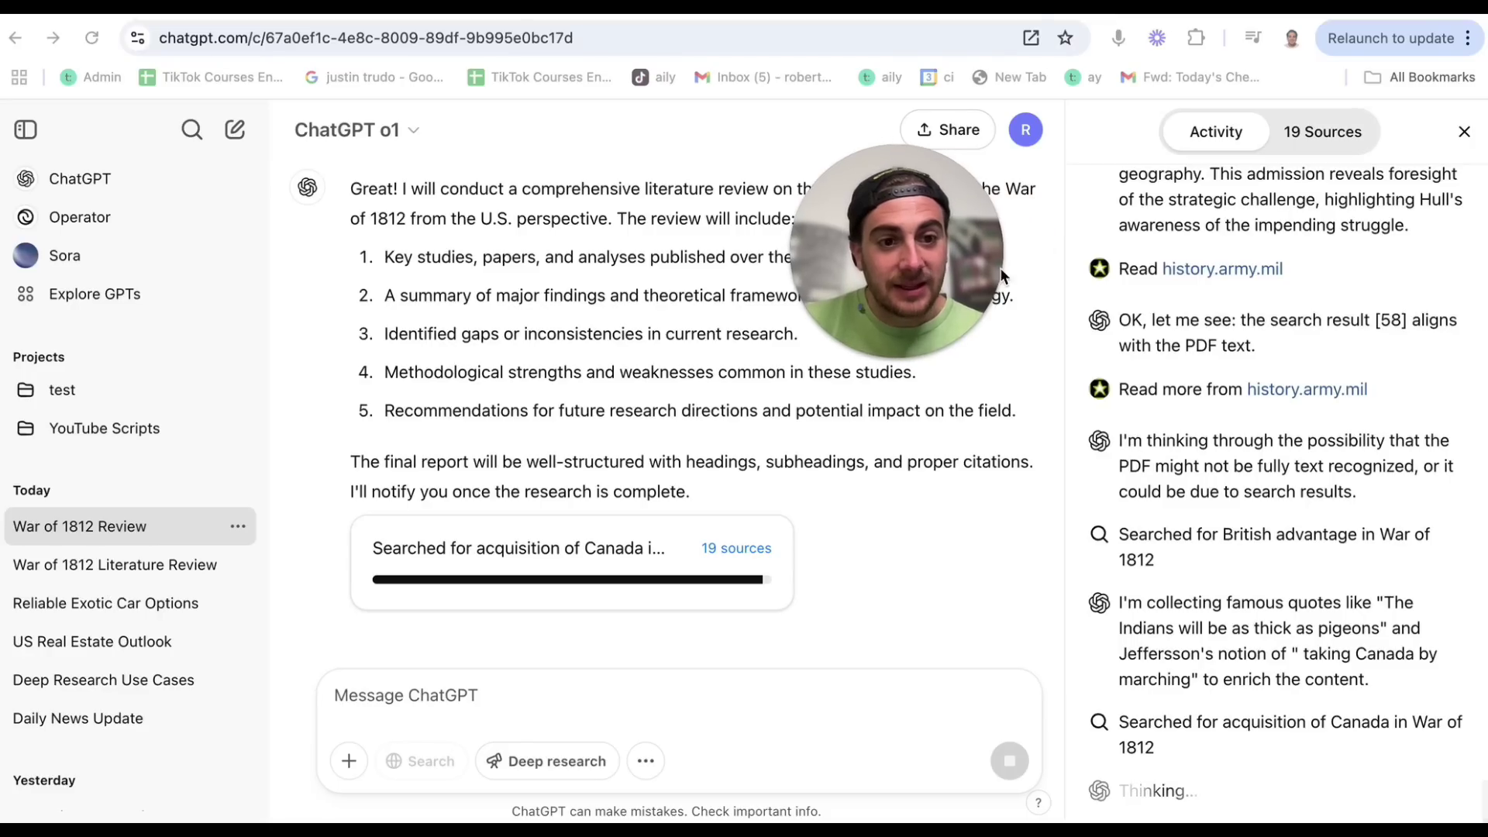
pyautogui.scroll(10, 1141, 412)
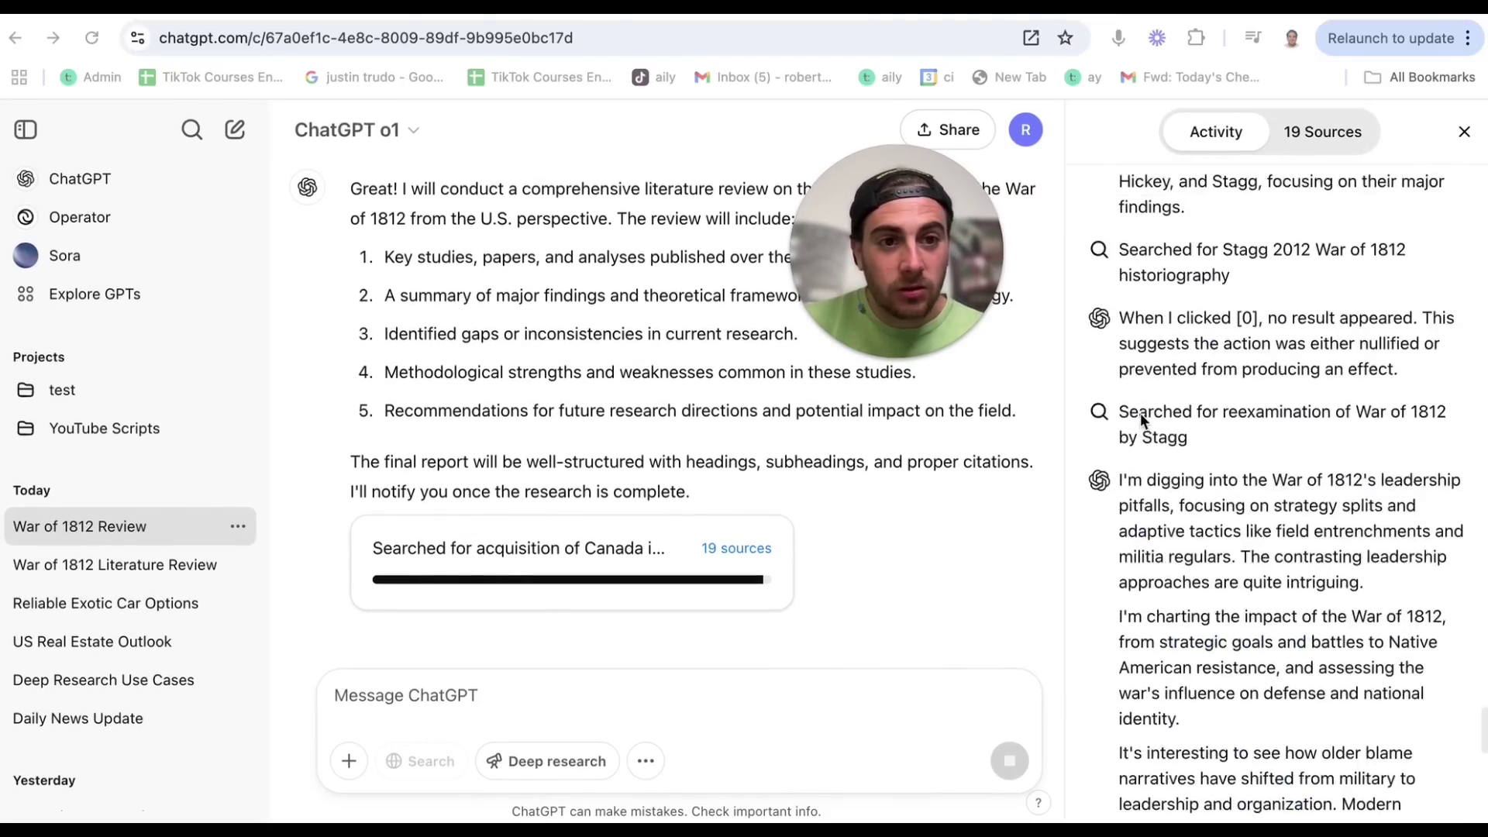
pyautogui.click(1315, 133)
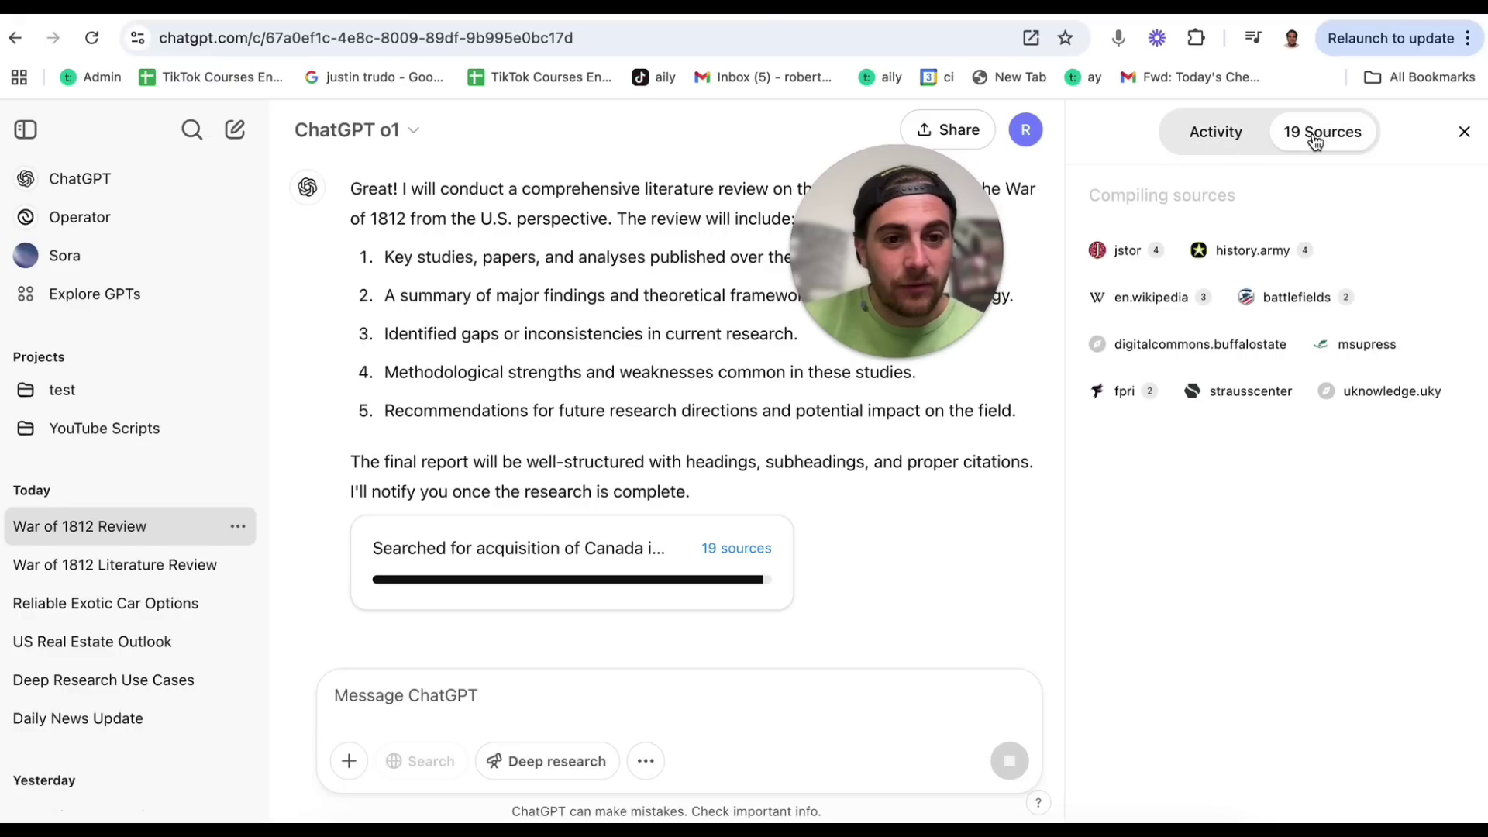
pyautogui.click(1190, 142)
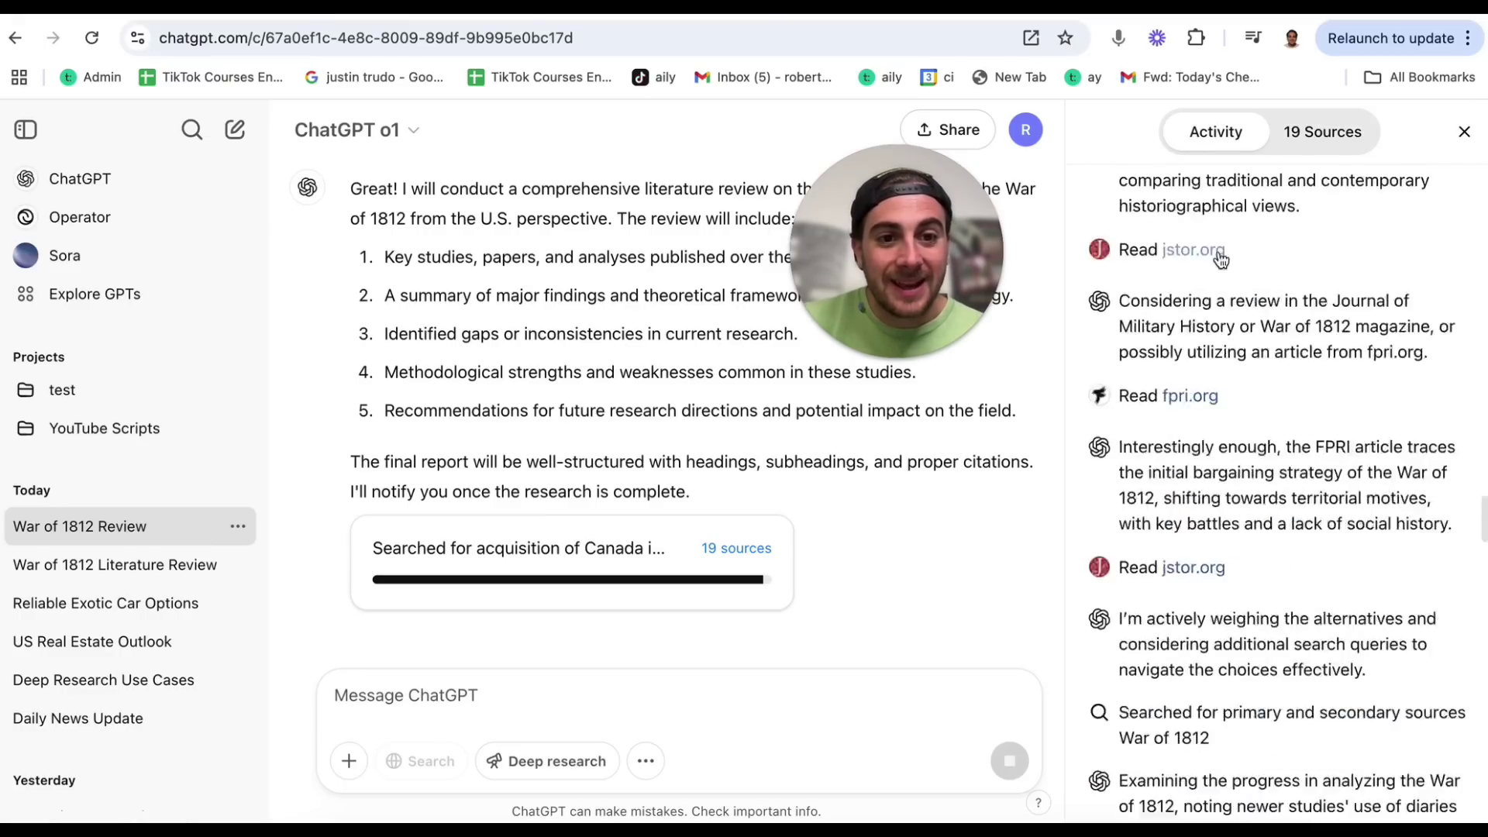
pyautogui.scroll(-5, 1219, 256)
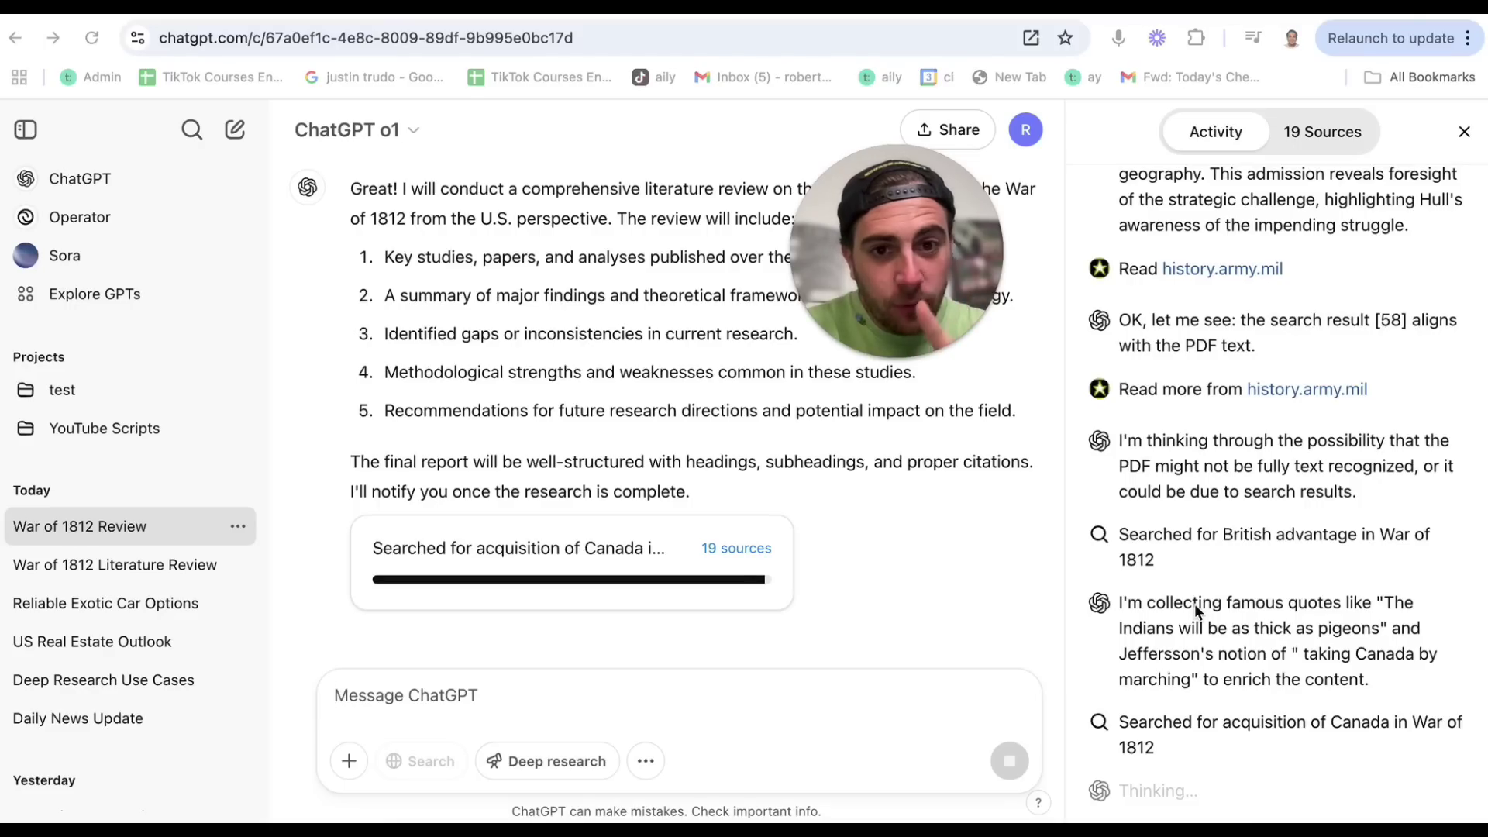
# Step: Examine the activity log's searches and notes on War of 1812 scholarship, primary and secondary sources, grand strategy and the American Way of War
pyautogui.scroll(10, 1217, 478)
pyautogui.scroll(15, 1219, 483)
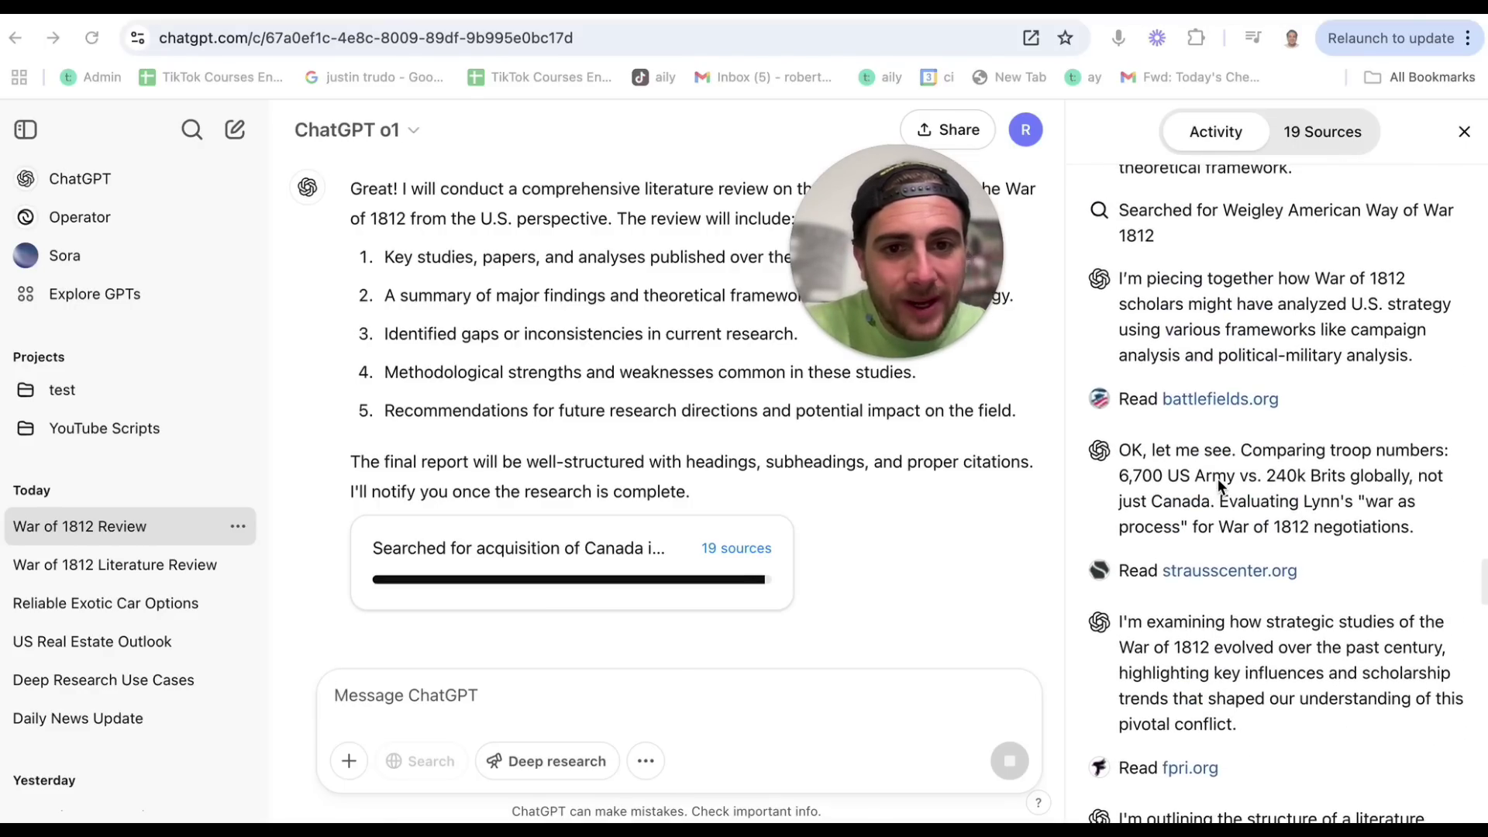
pyautogui.scroll(7, 1219, 485)
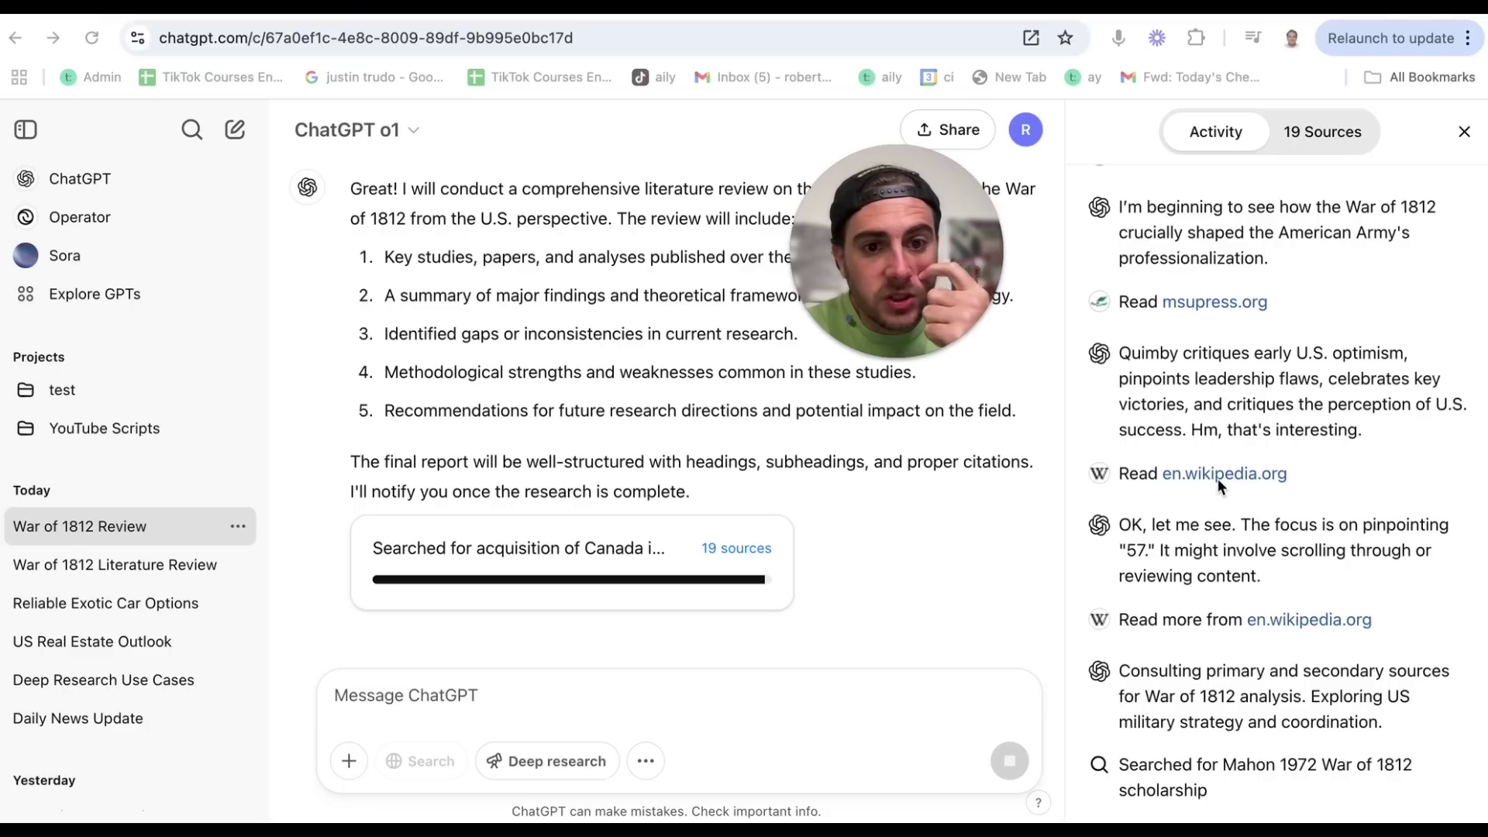
pyautogui.scroll(-3, 1217, 479)
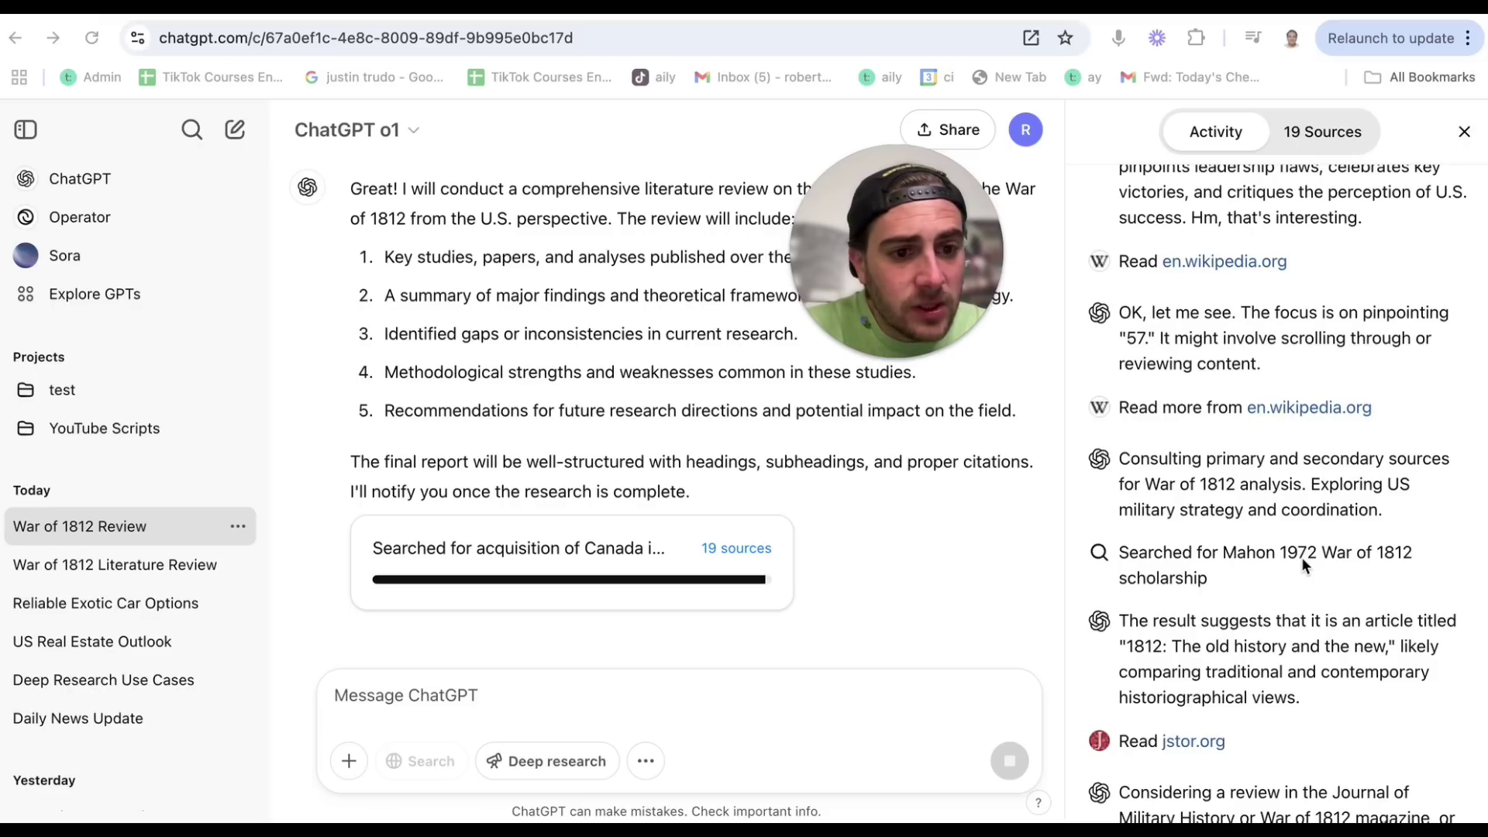
pyautogui.scroll(-5, 1344, 564)
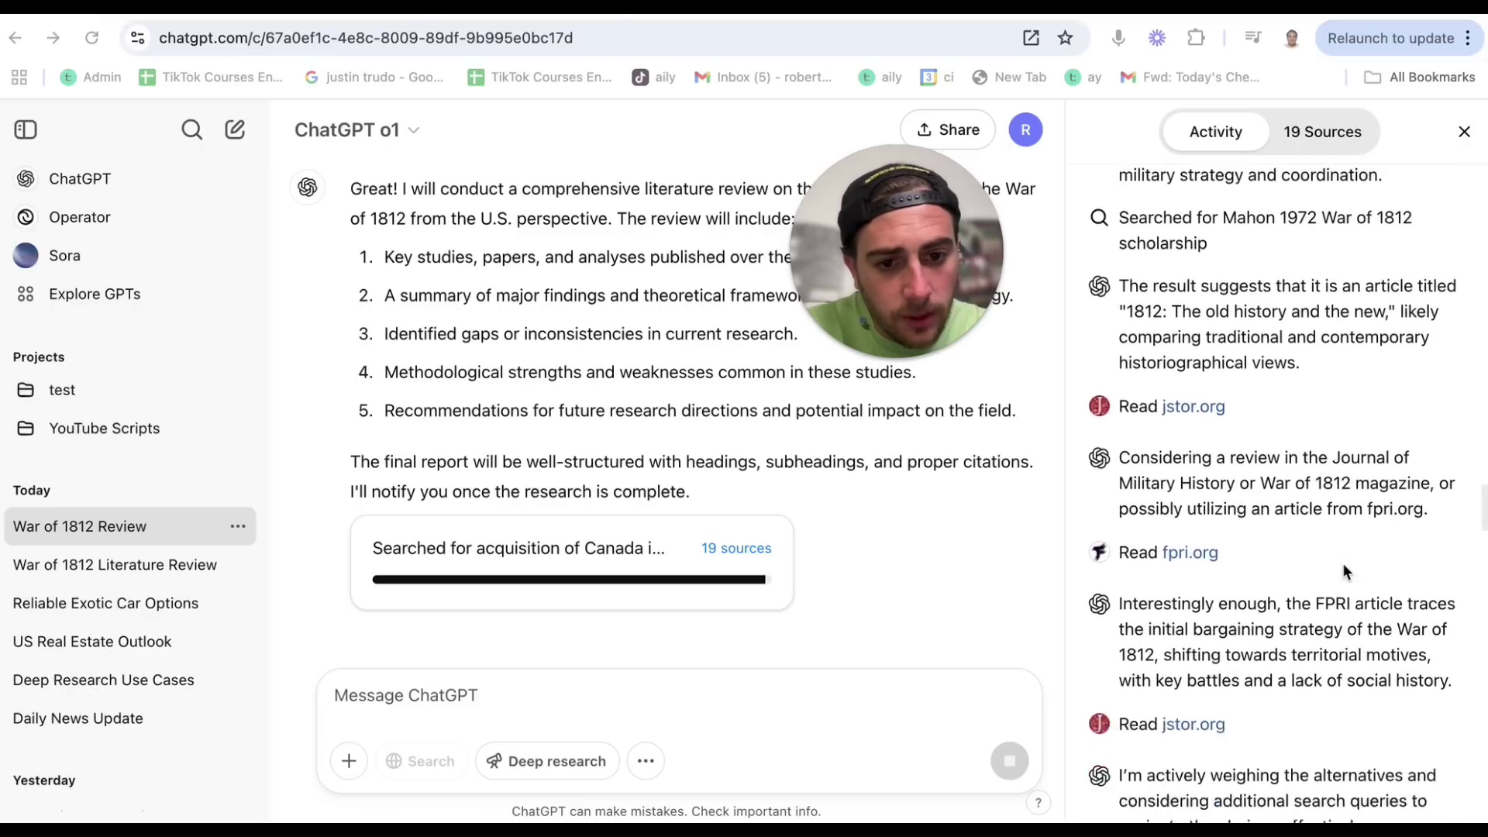
pyautogui.scroll(-4, 1344, 563)
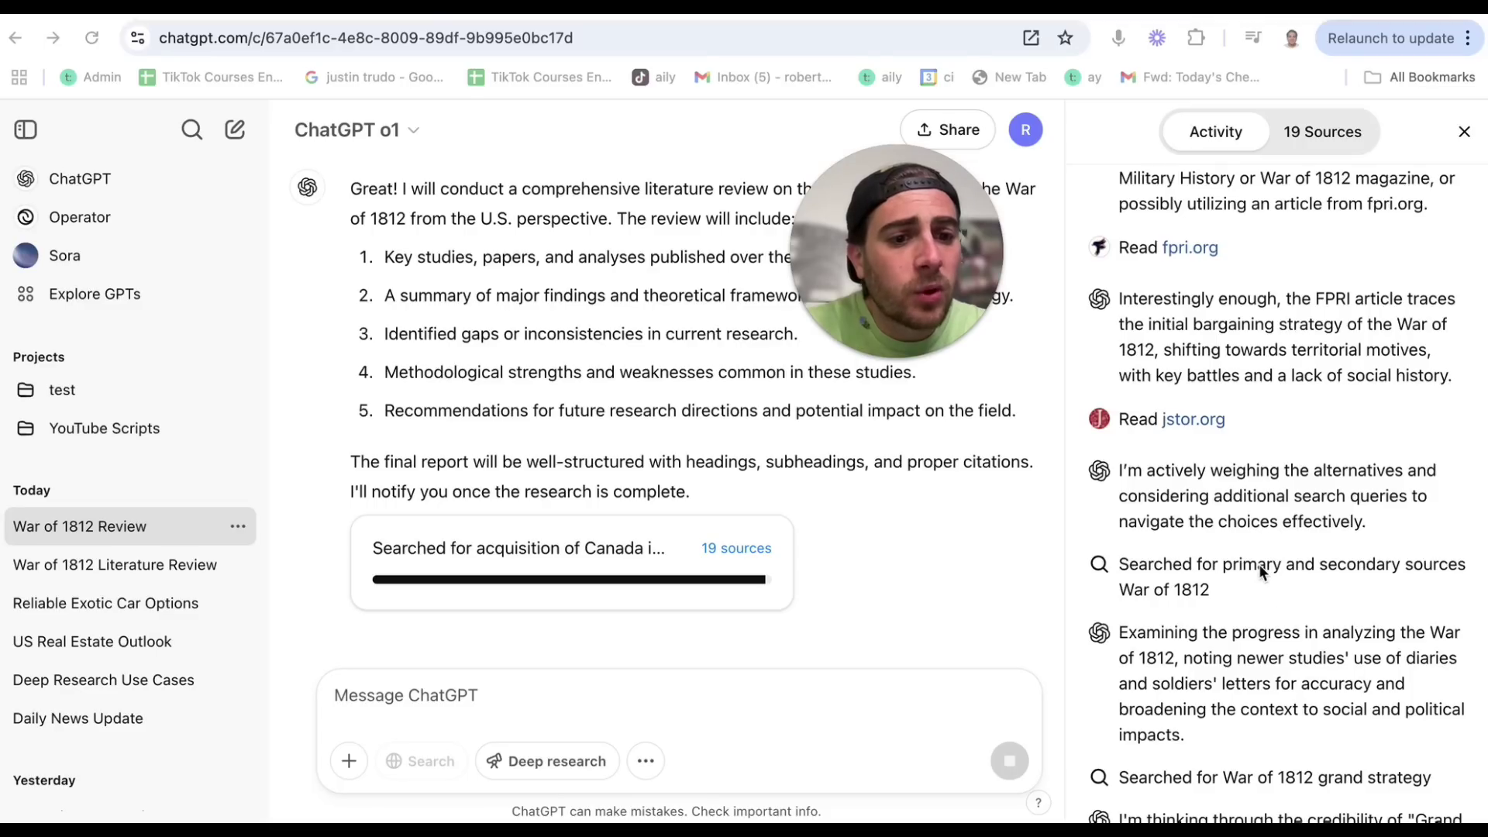
pyautogui.scroll(-3, 1191, 595)
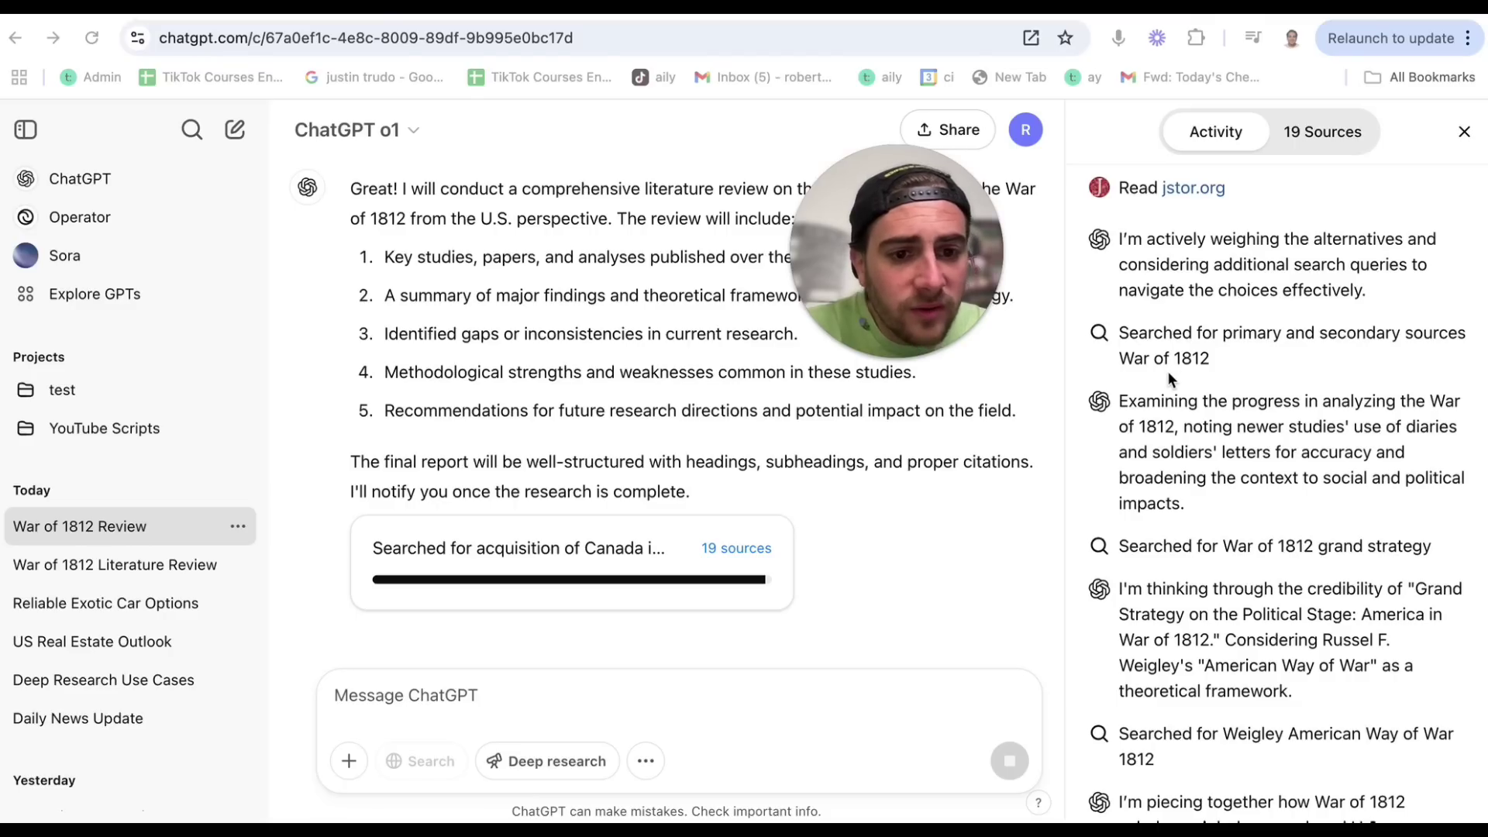
pyautogui.scroll(-1, 1169, 379)
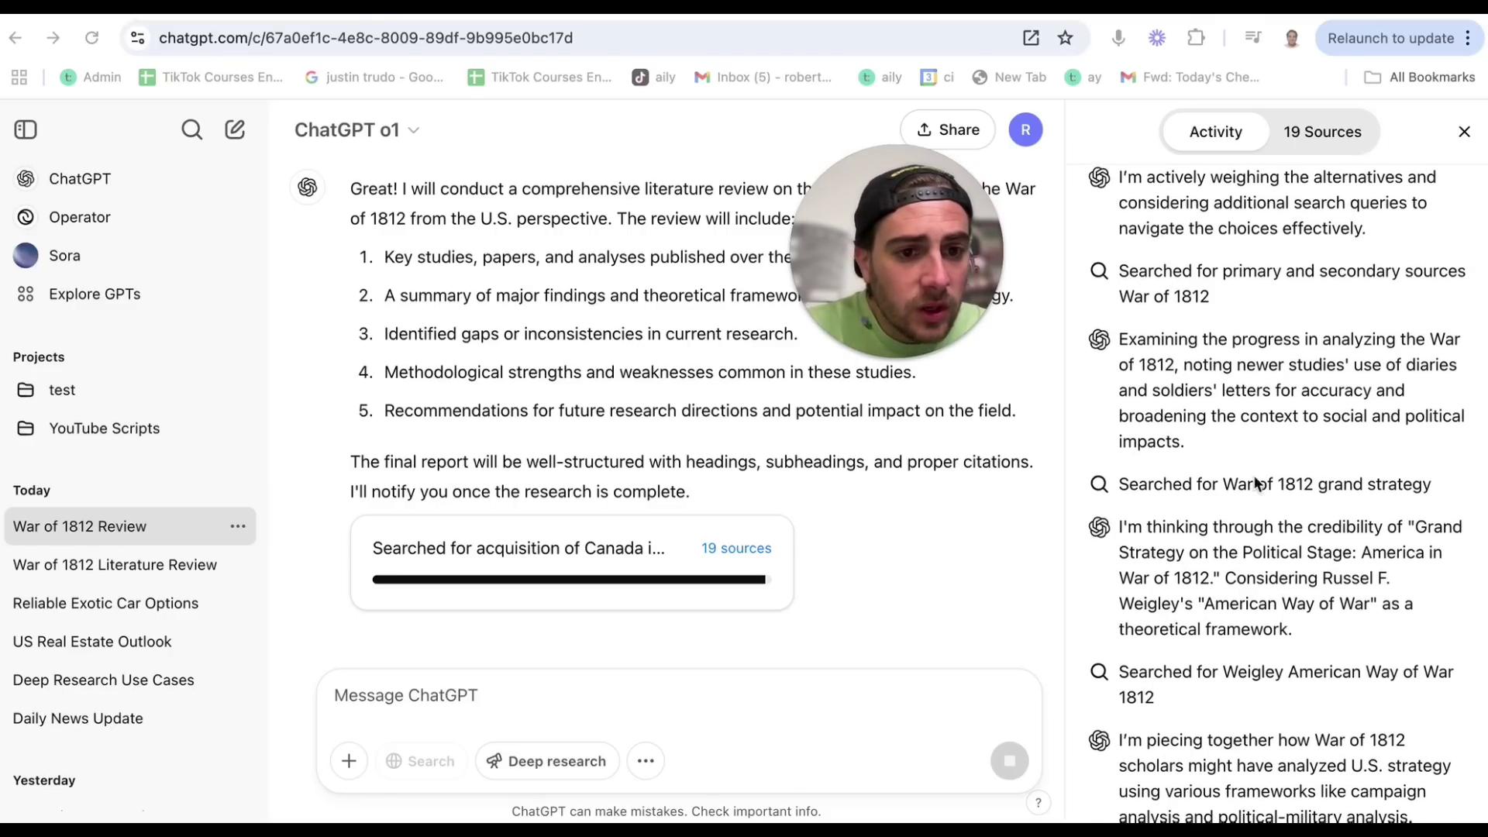
pyautogui.scroll(-3, 1261, 480)
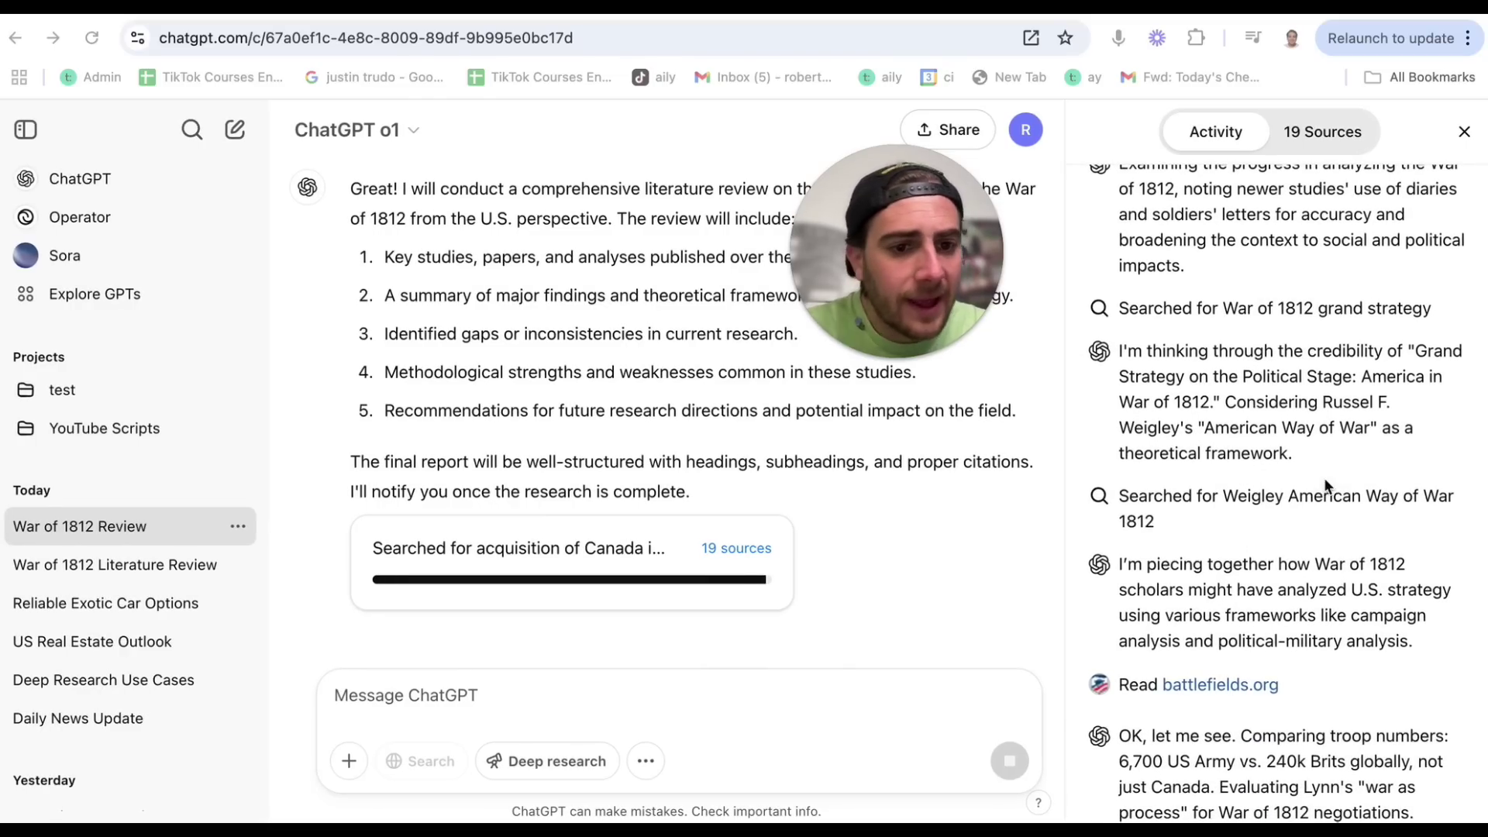
# Step: Skim the rest of the activity log, from the lessons dissertation search to the latest search on the acquisition of Canada
pyautogui.scroll(-15, 1260, 527)
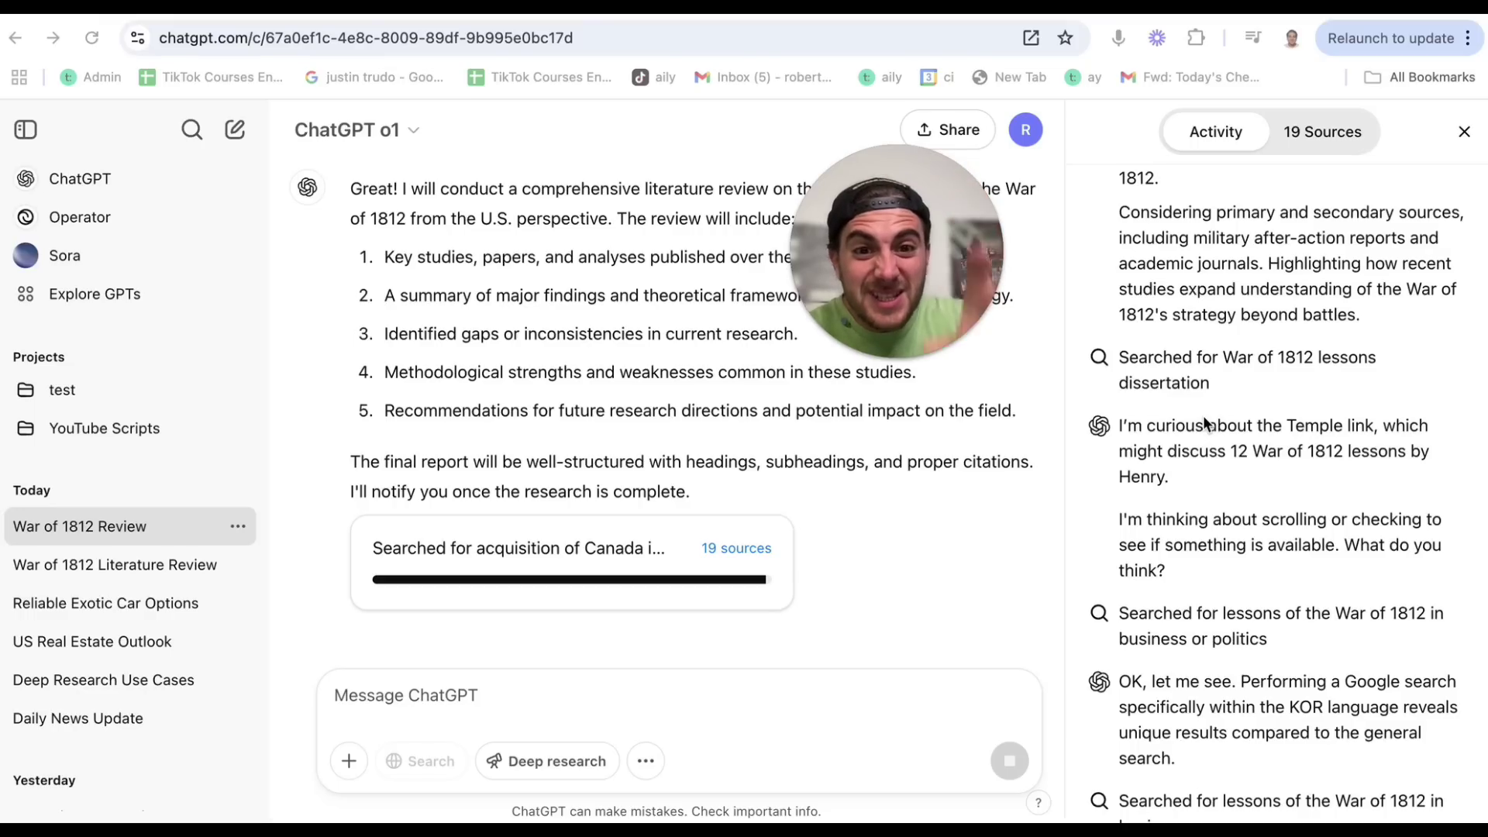
pyautogui.scroll(-10, 1212, 558)
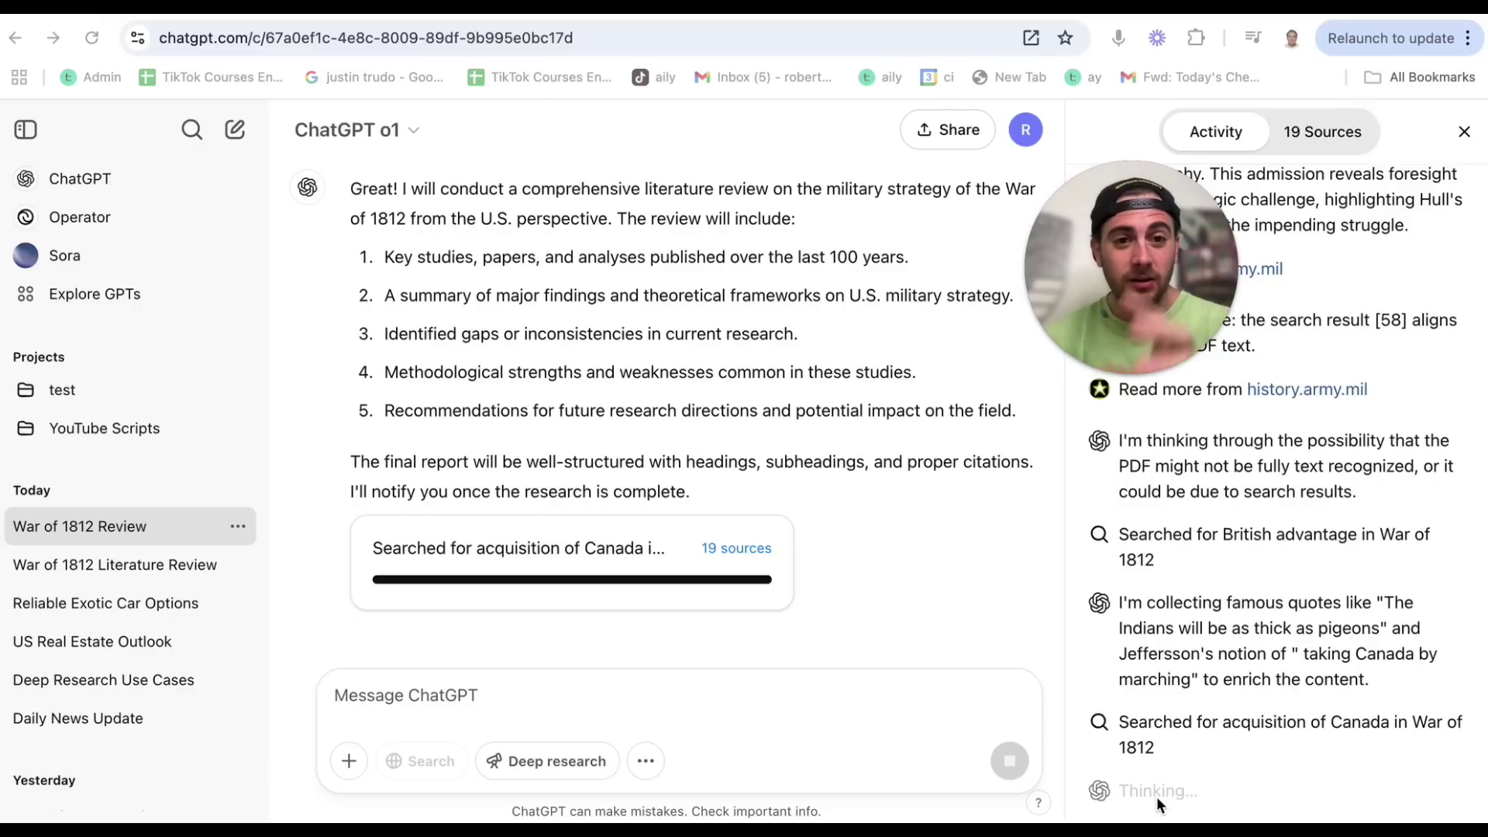
pyautogui.scroll(1, 818, 499)
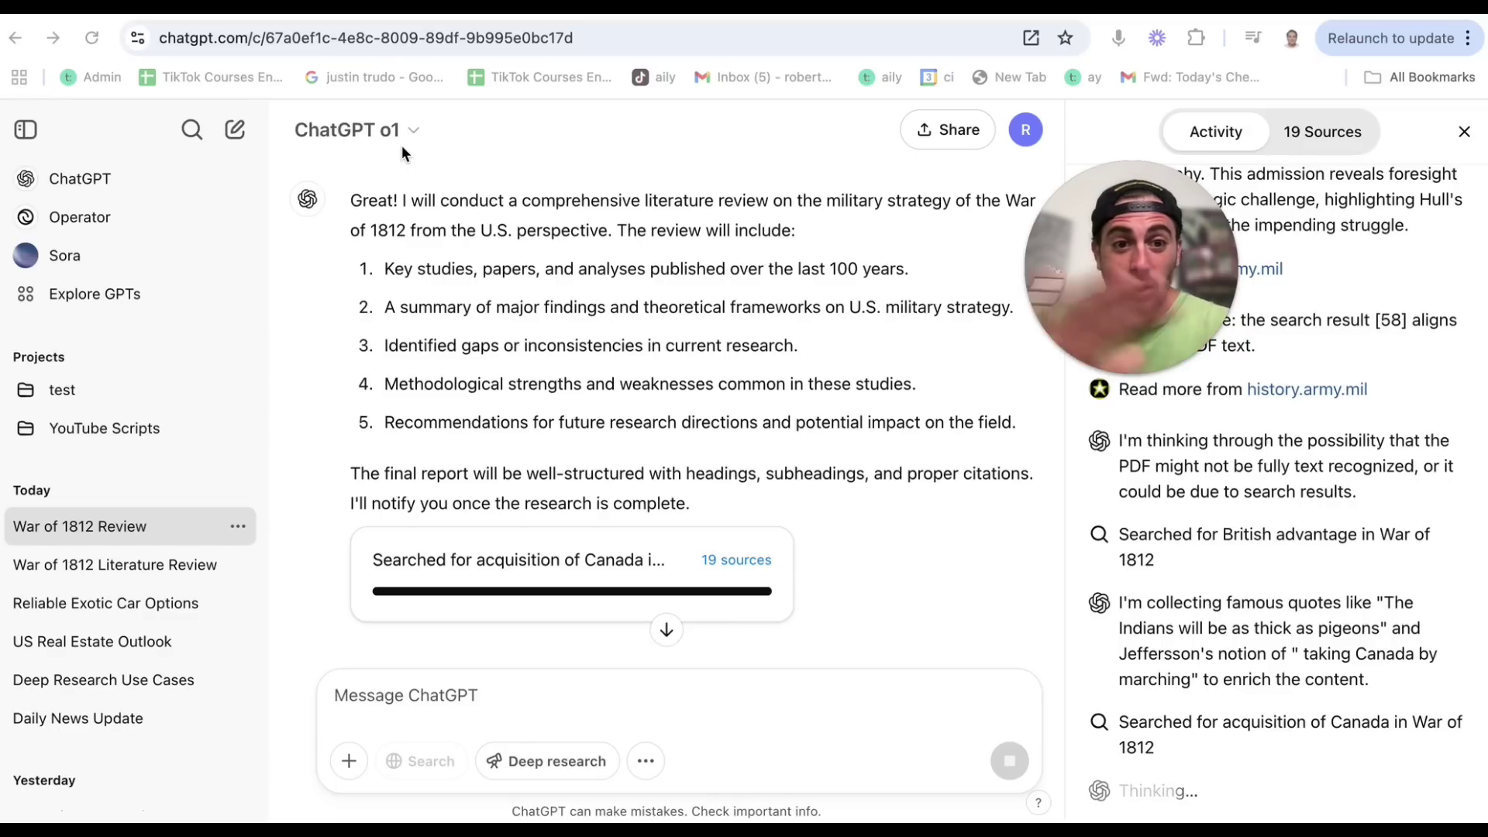
pyautogui.scroll(15, 1286, 468)
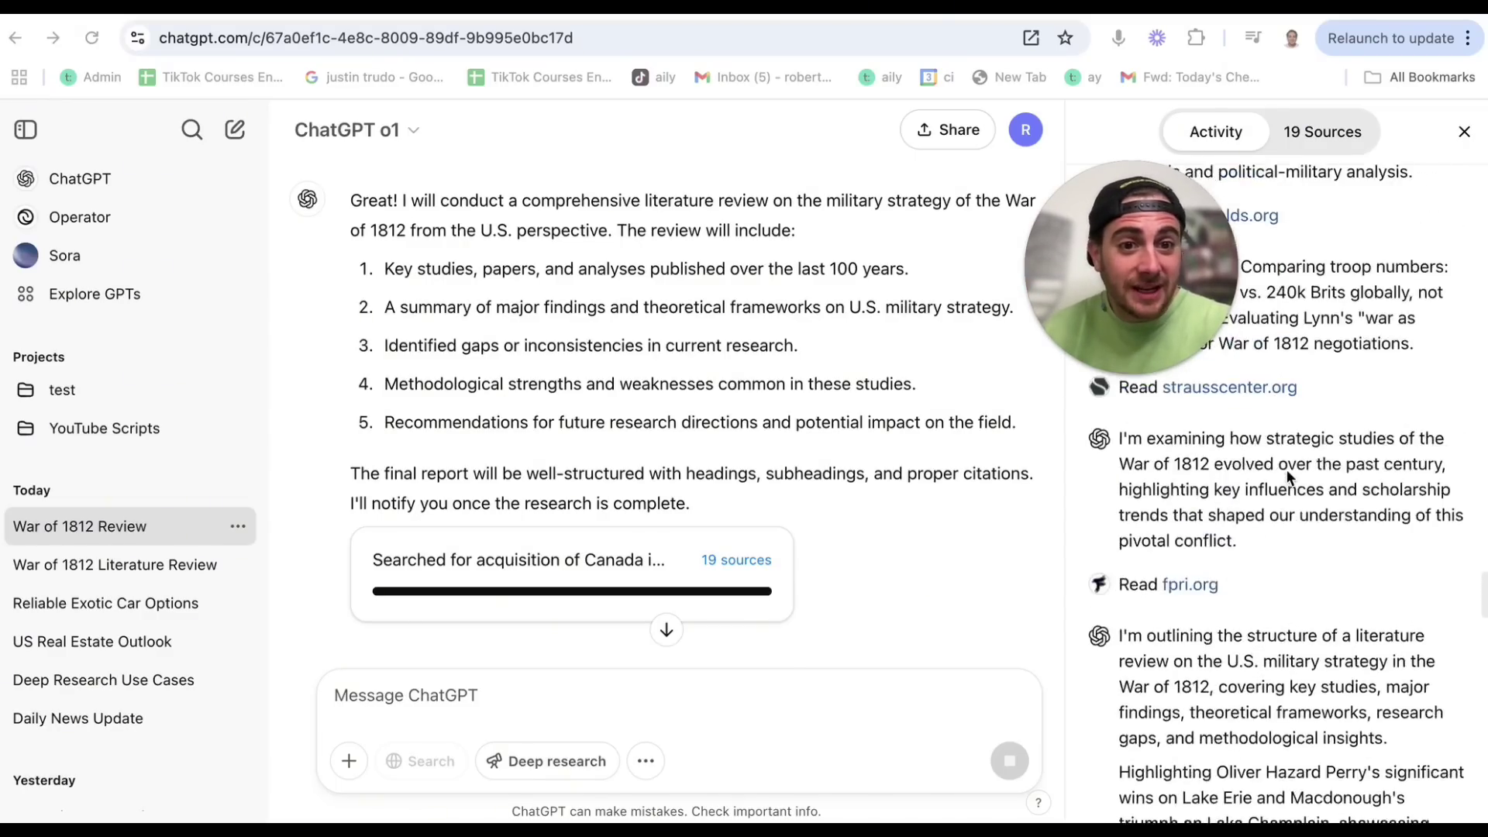
pyautogui.scroll(3, 1286, 469)
pyautogui.scroll(-15, 1291, 425)
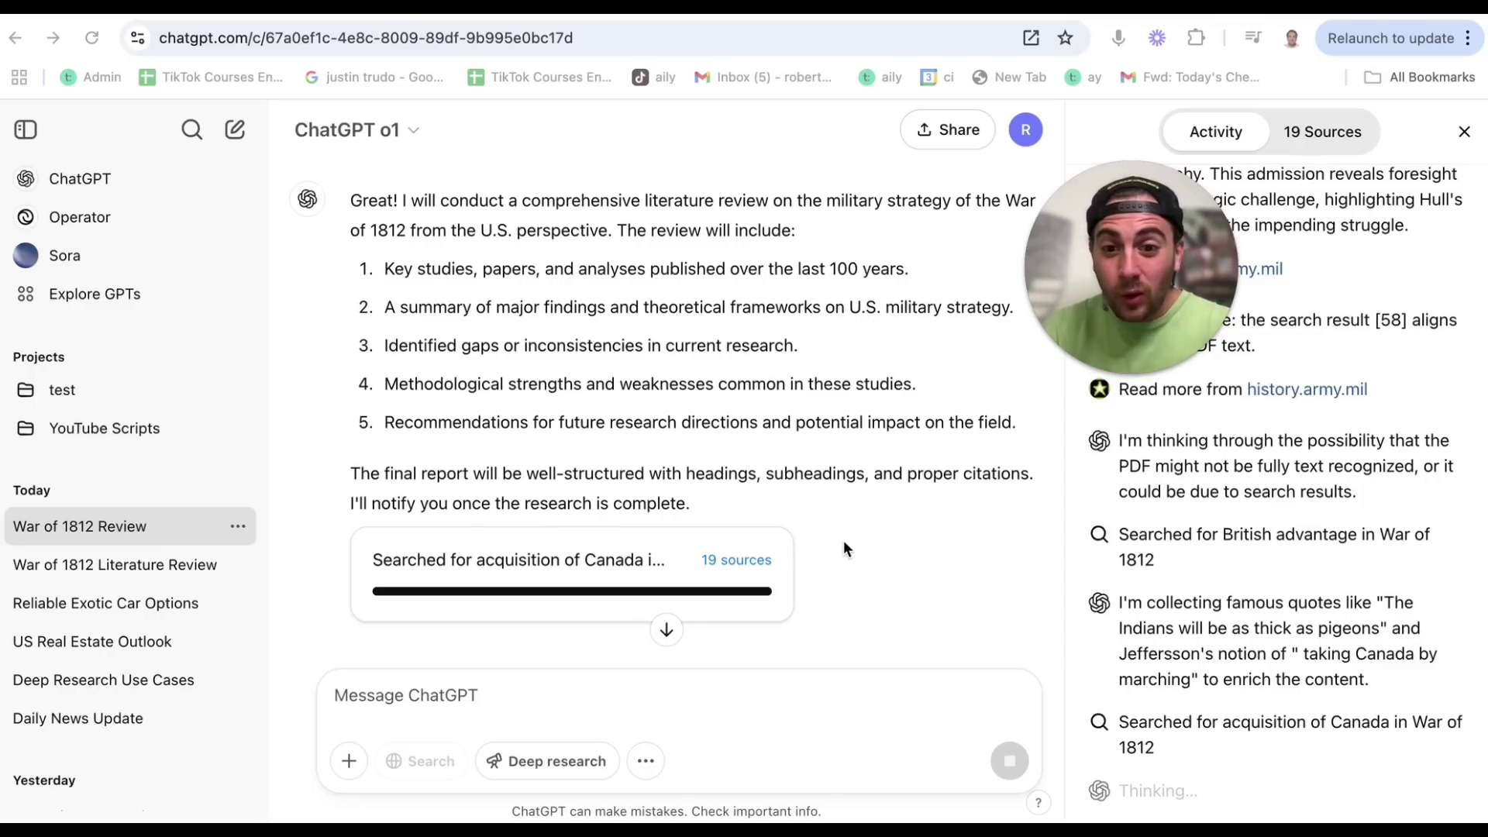
pyautogui.click(668, 633)
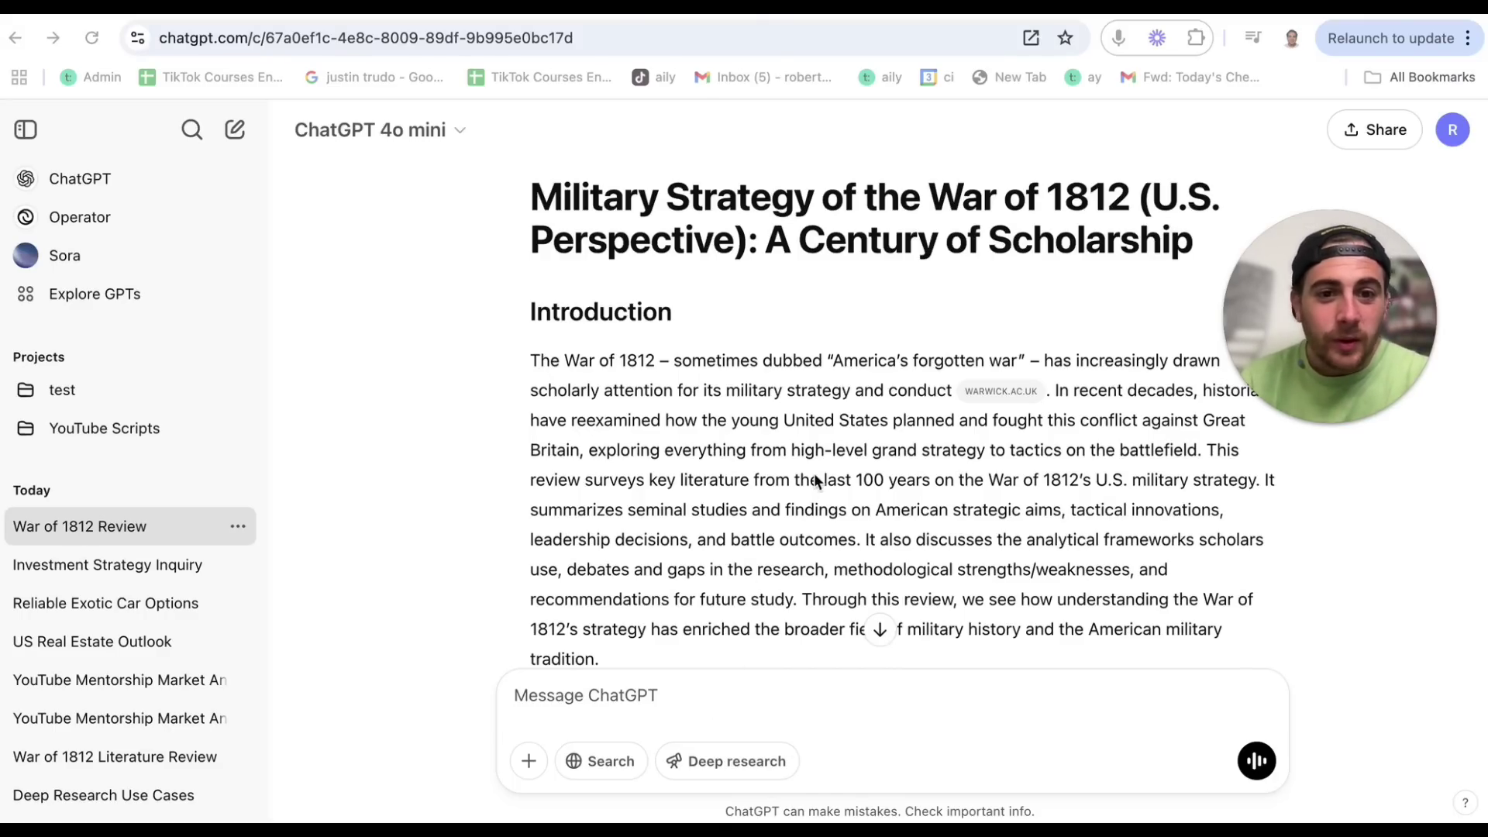
# Step: Skim the finished War of 1812 report's introduction, its evolution of scholarship section and the major findings on U.S. military strategy and leadership
pyautogui.scroll(-2, 814, 477)
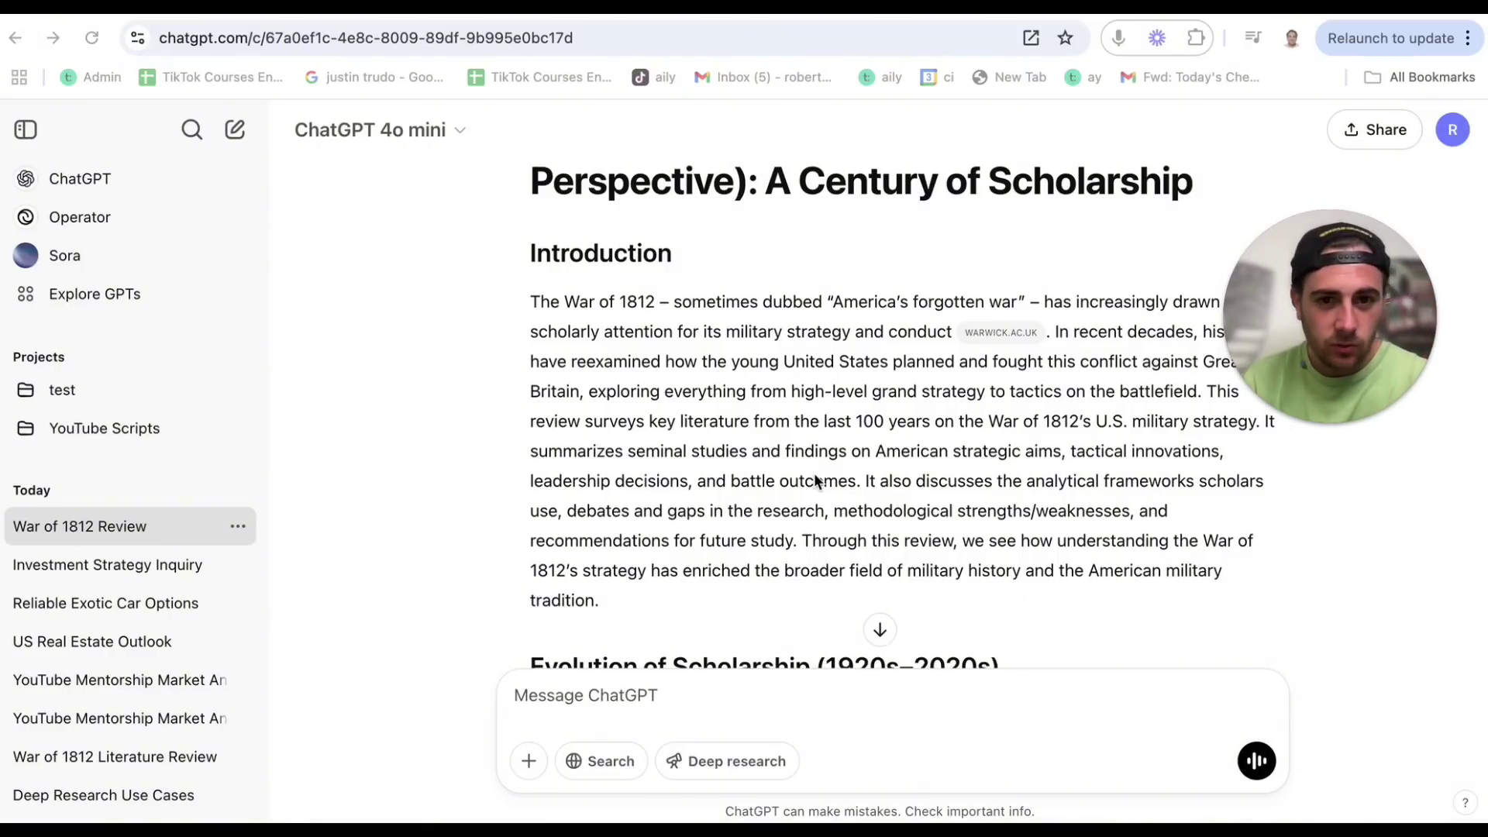
pyautogui.scroll(-10, 977, 356)
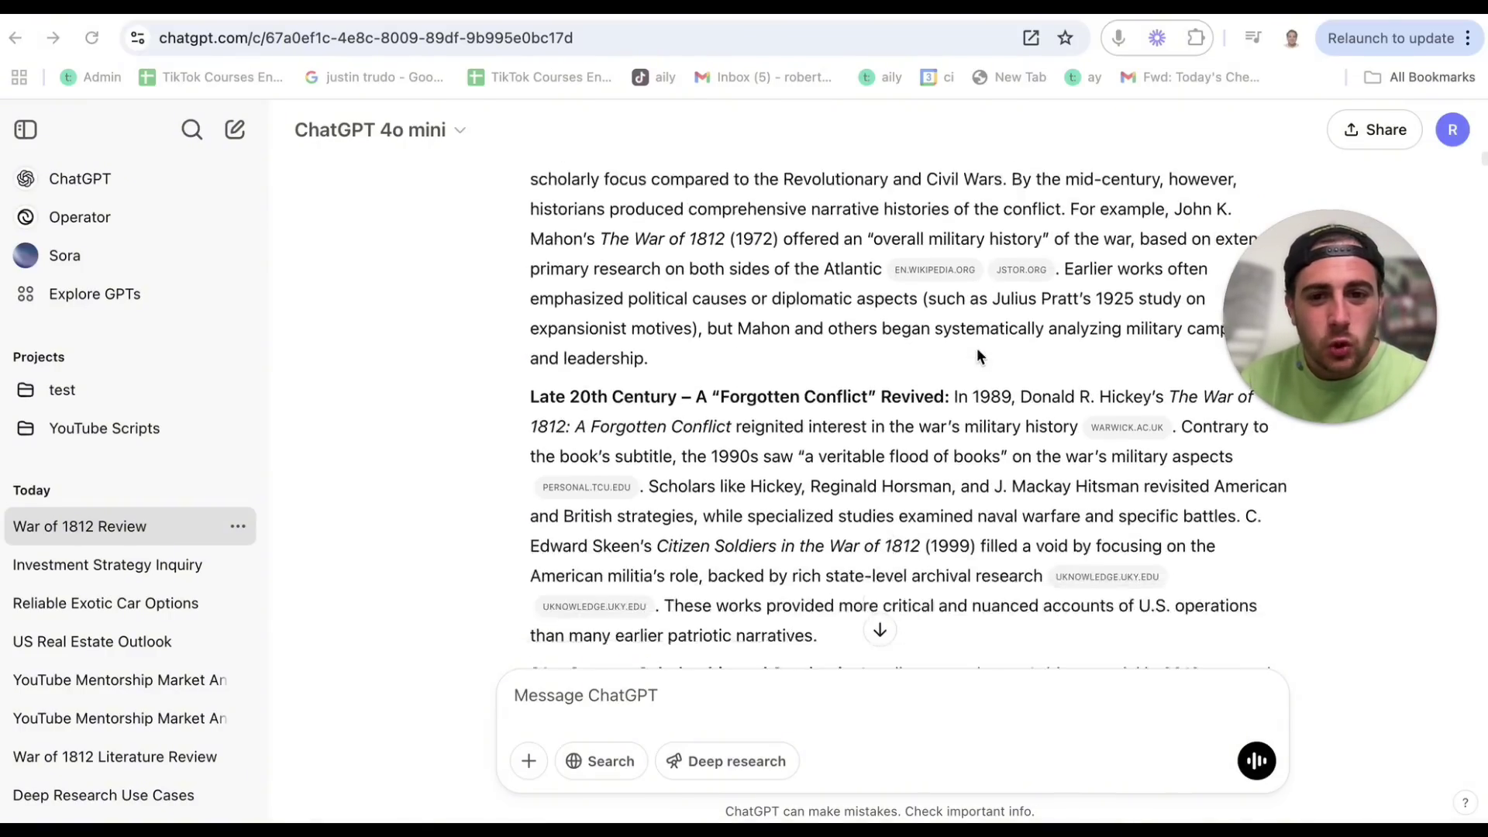
pyautogui.scroll(-12, 978, 349)
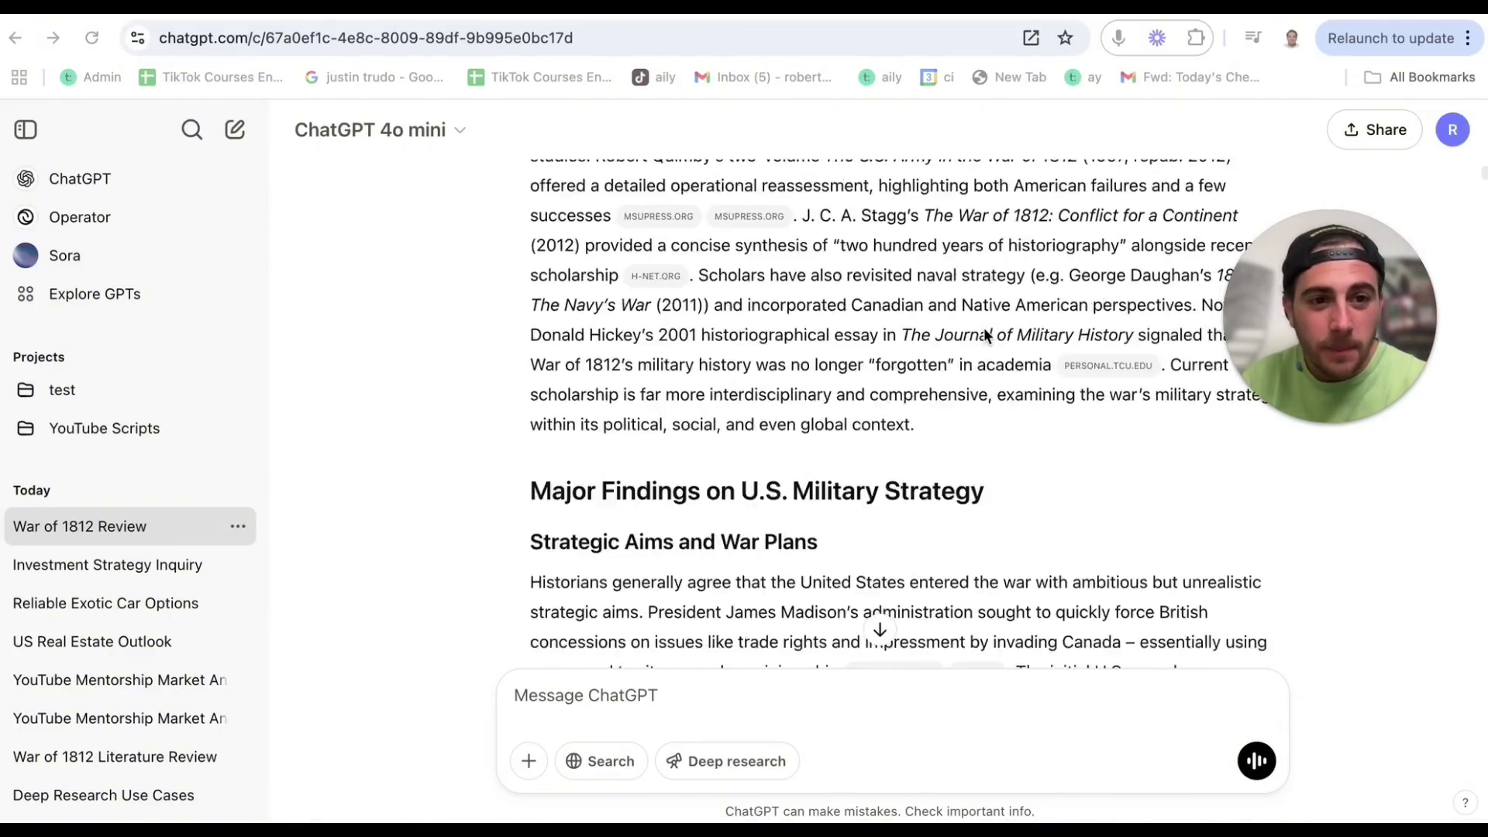
pyautogui.scroll(-15, 985, 332)
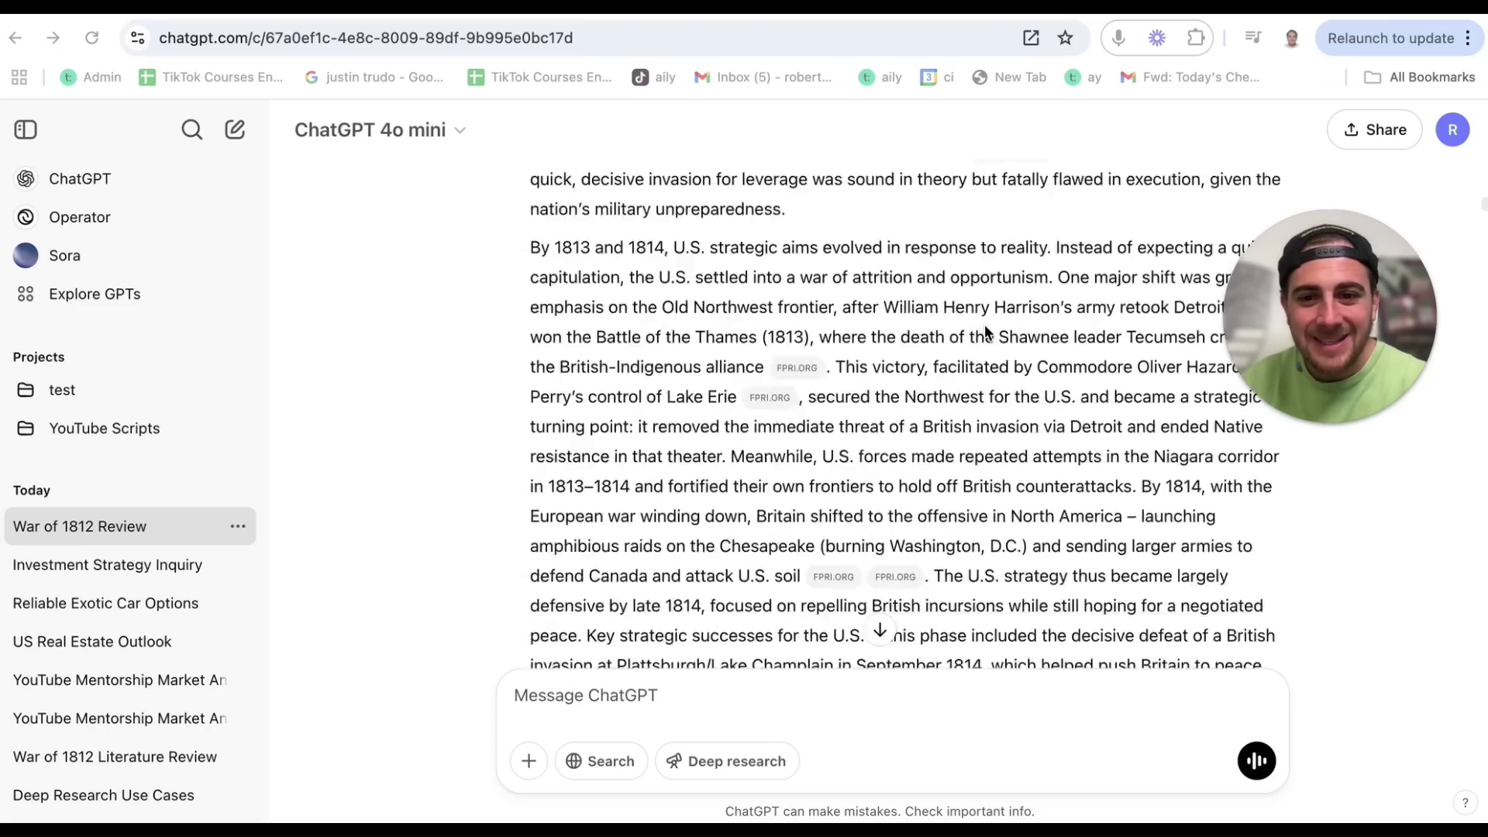
pyautogui.scroll(-15, 986, 322)
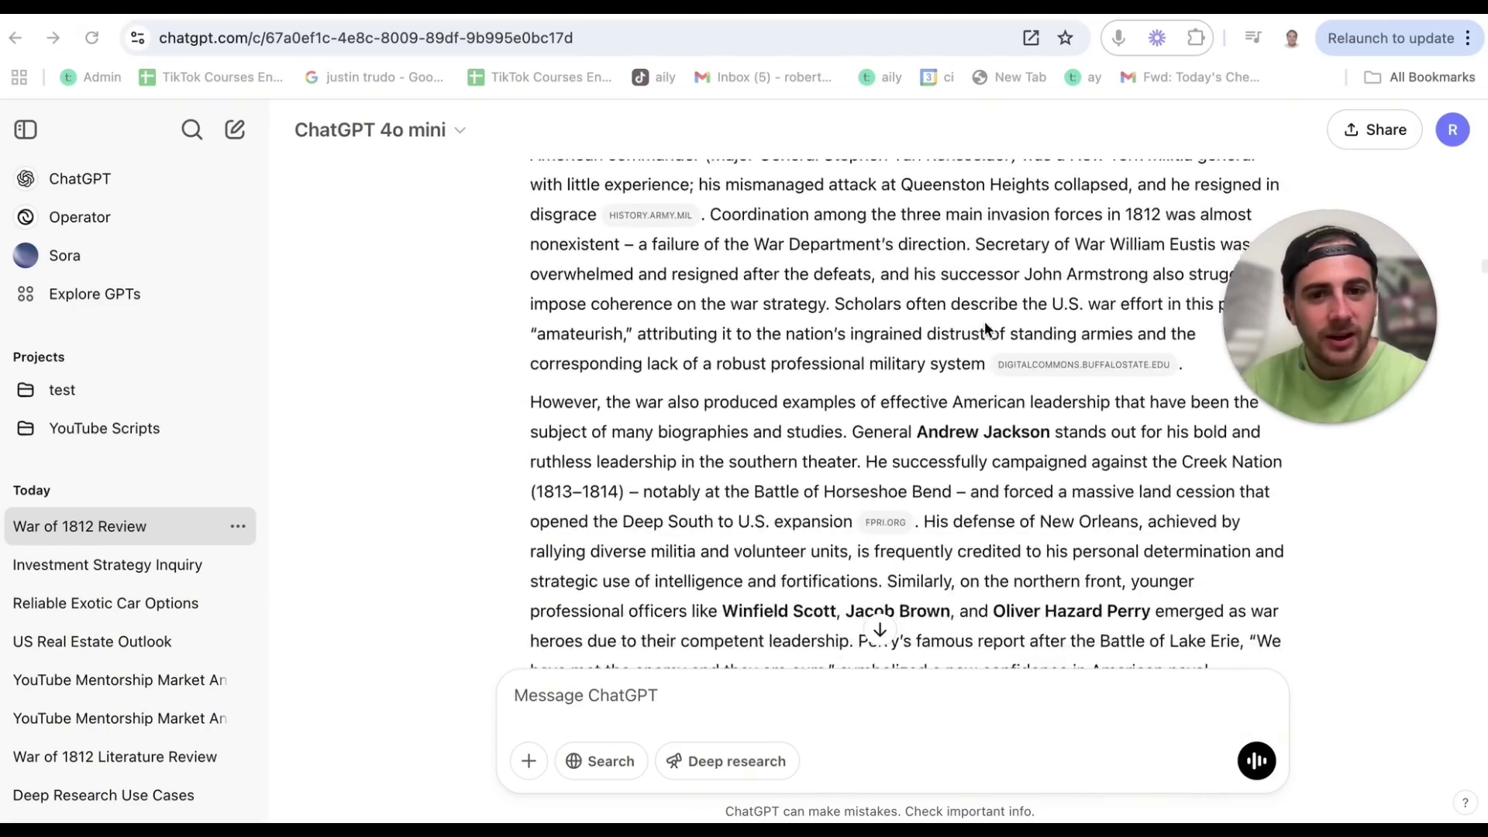
# Step: Skim the report's theoretical frameworks, scholarly debates and methodology, and highlight the paragraph on Integration of Diverse Sources (New Military History)
pyautogui.scroll(-15, 985, 325)
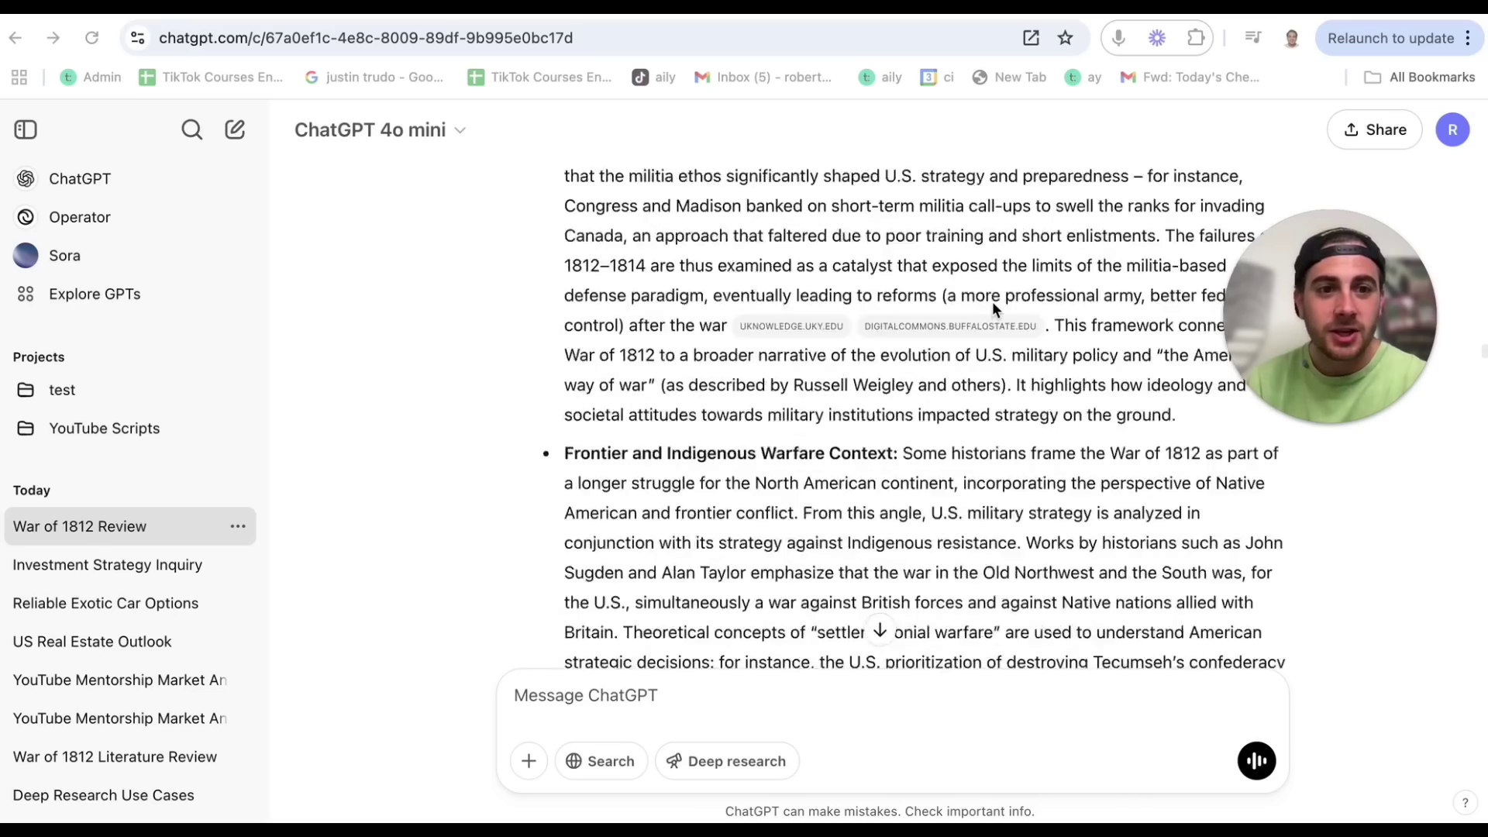
pyautogui.scroll(-15, 992, 302)
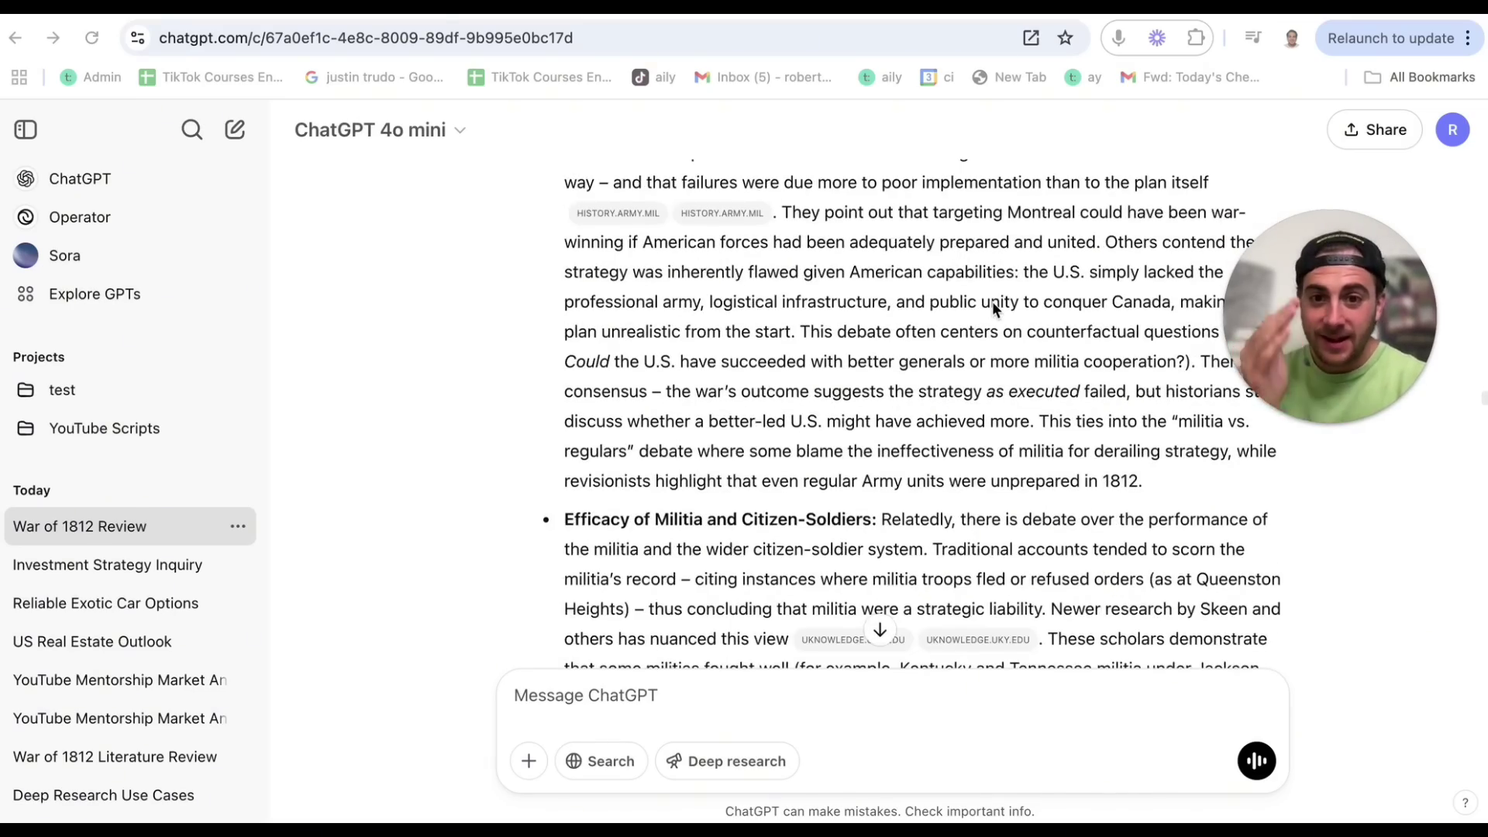
pyautogui.scroll(-15, 996, 289)
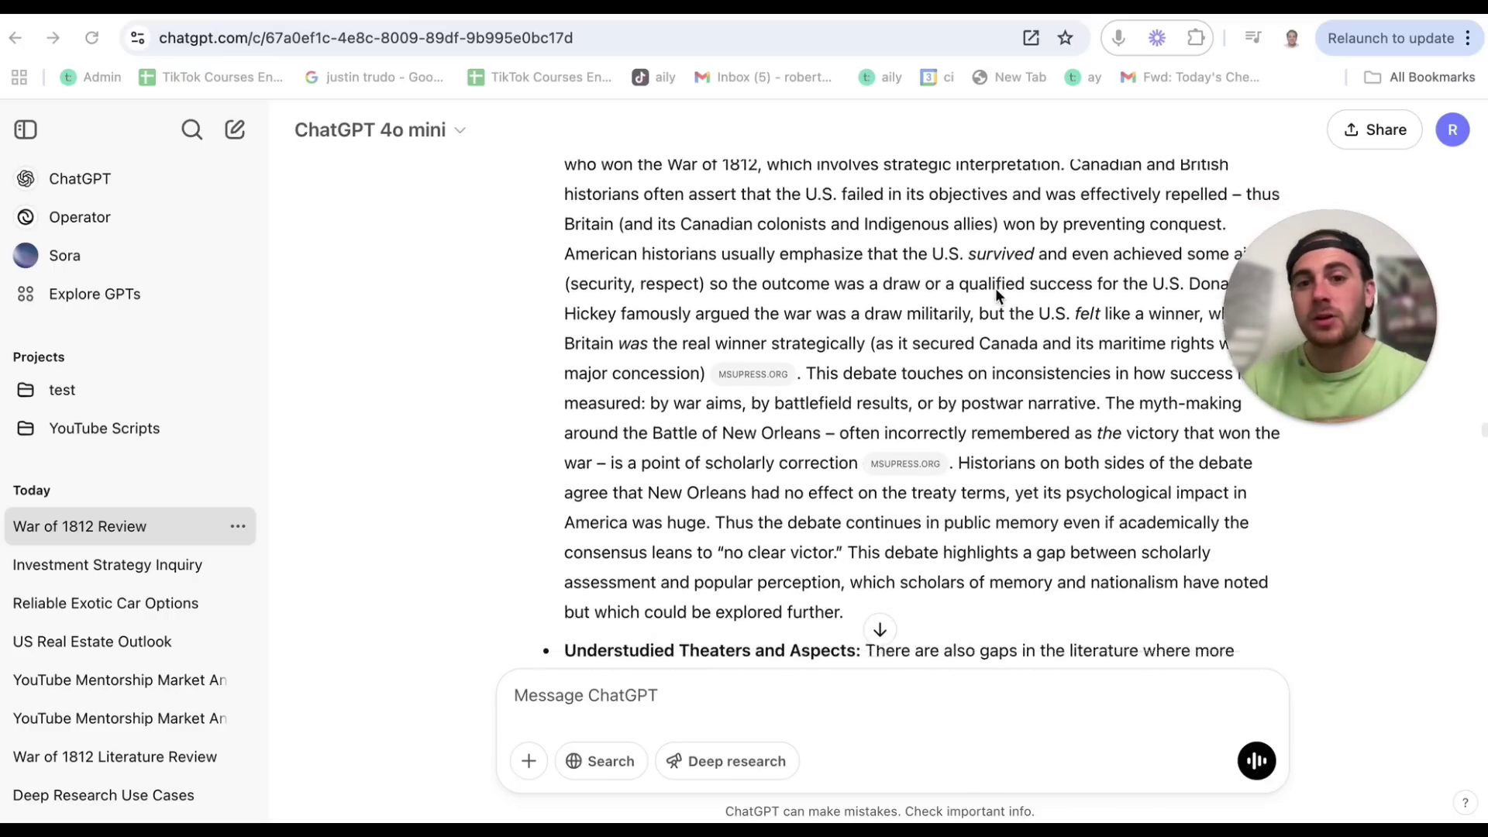
pyautogui.scroll(-10, 1014, 237)
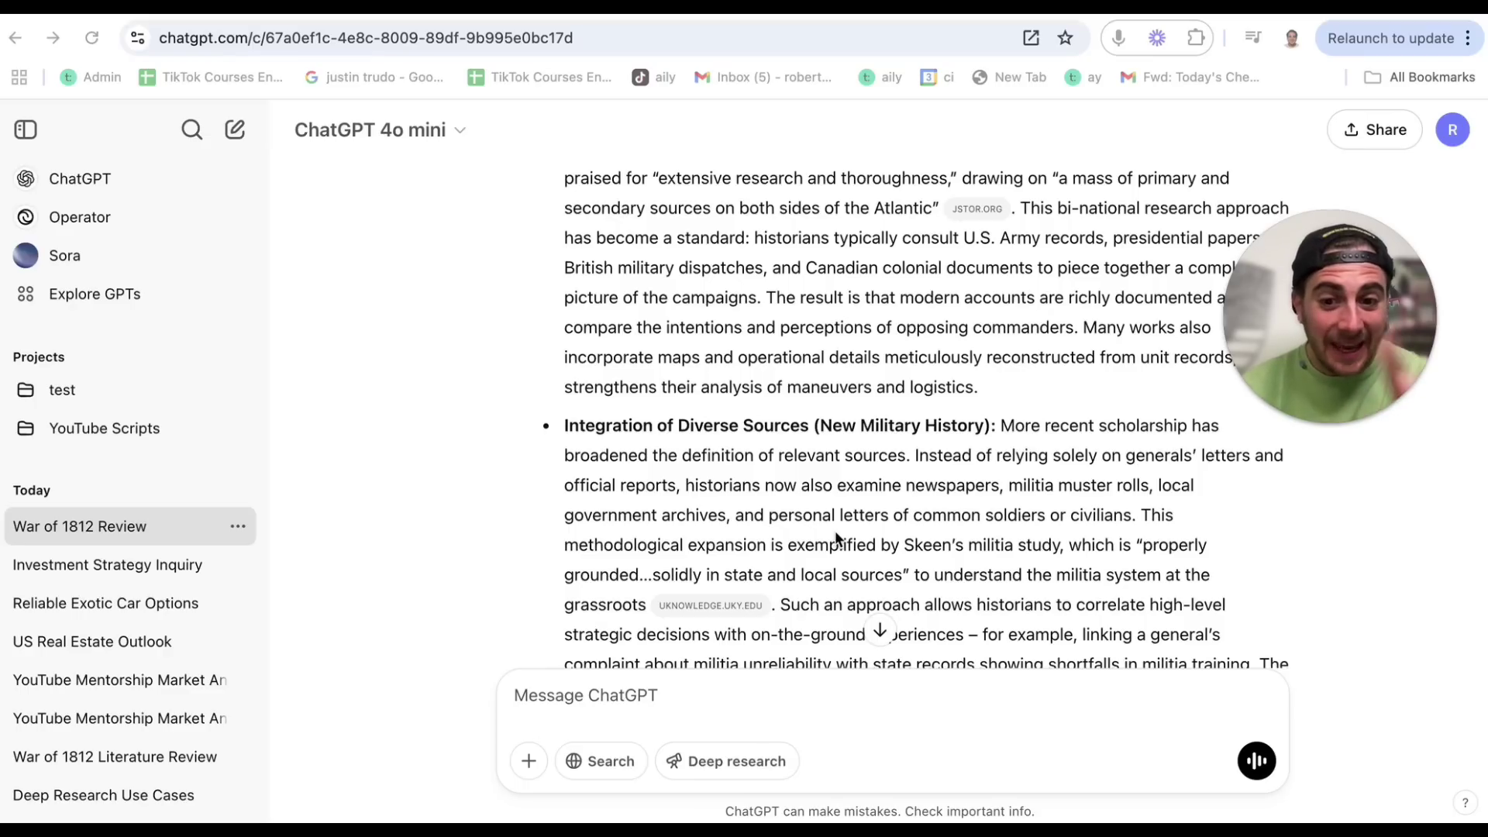
pyautogui.tripleClick(848, 470)
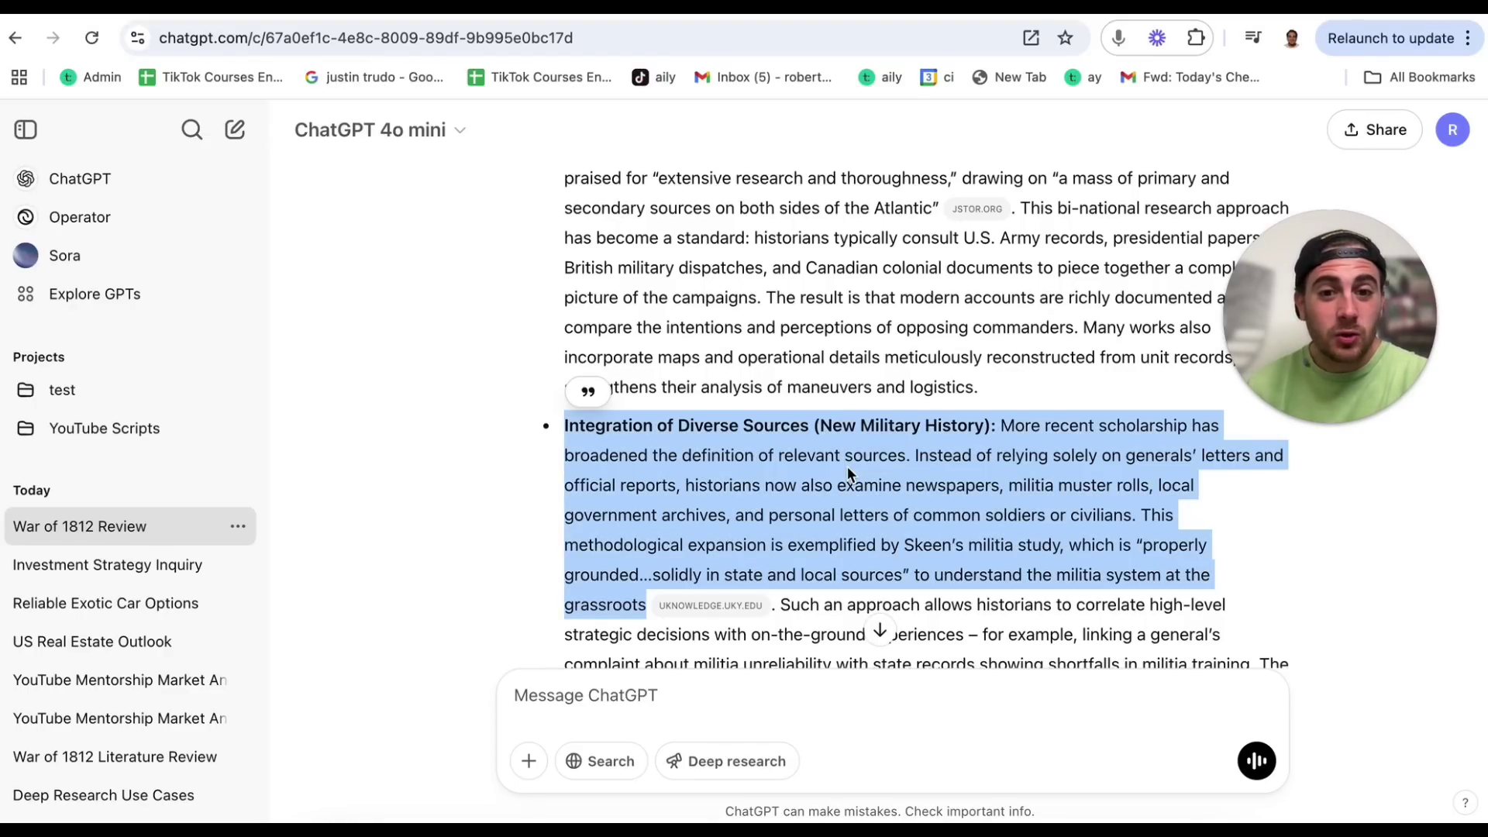
# Step: Quote the highlighted paragraph on Integration of Diverse Sources (New Military History) in a new reply
pyautogui.click(589, 392)
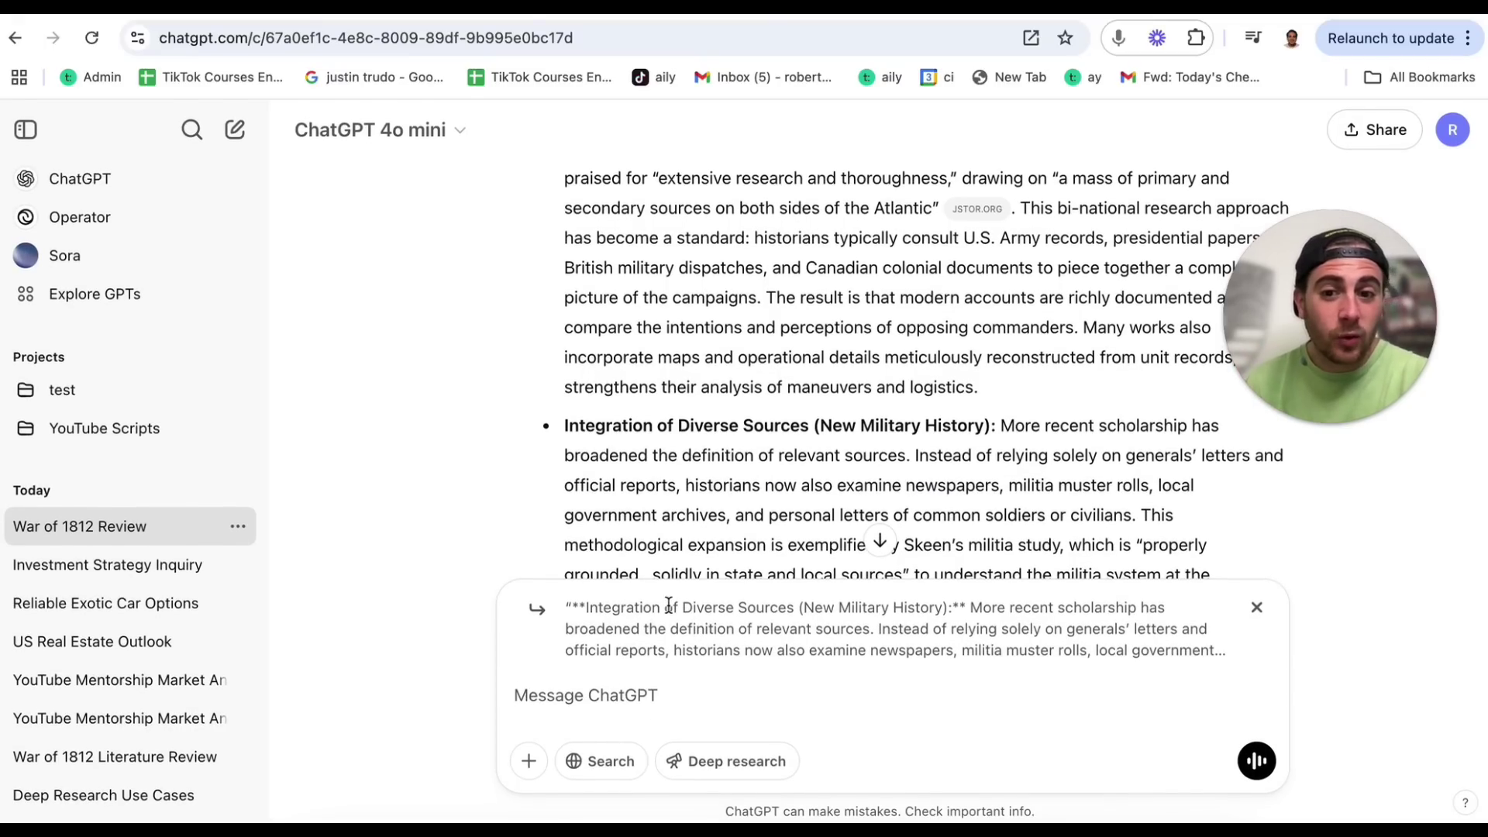
pyautogui.scroll(-3, 634, 499)
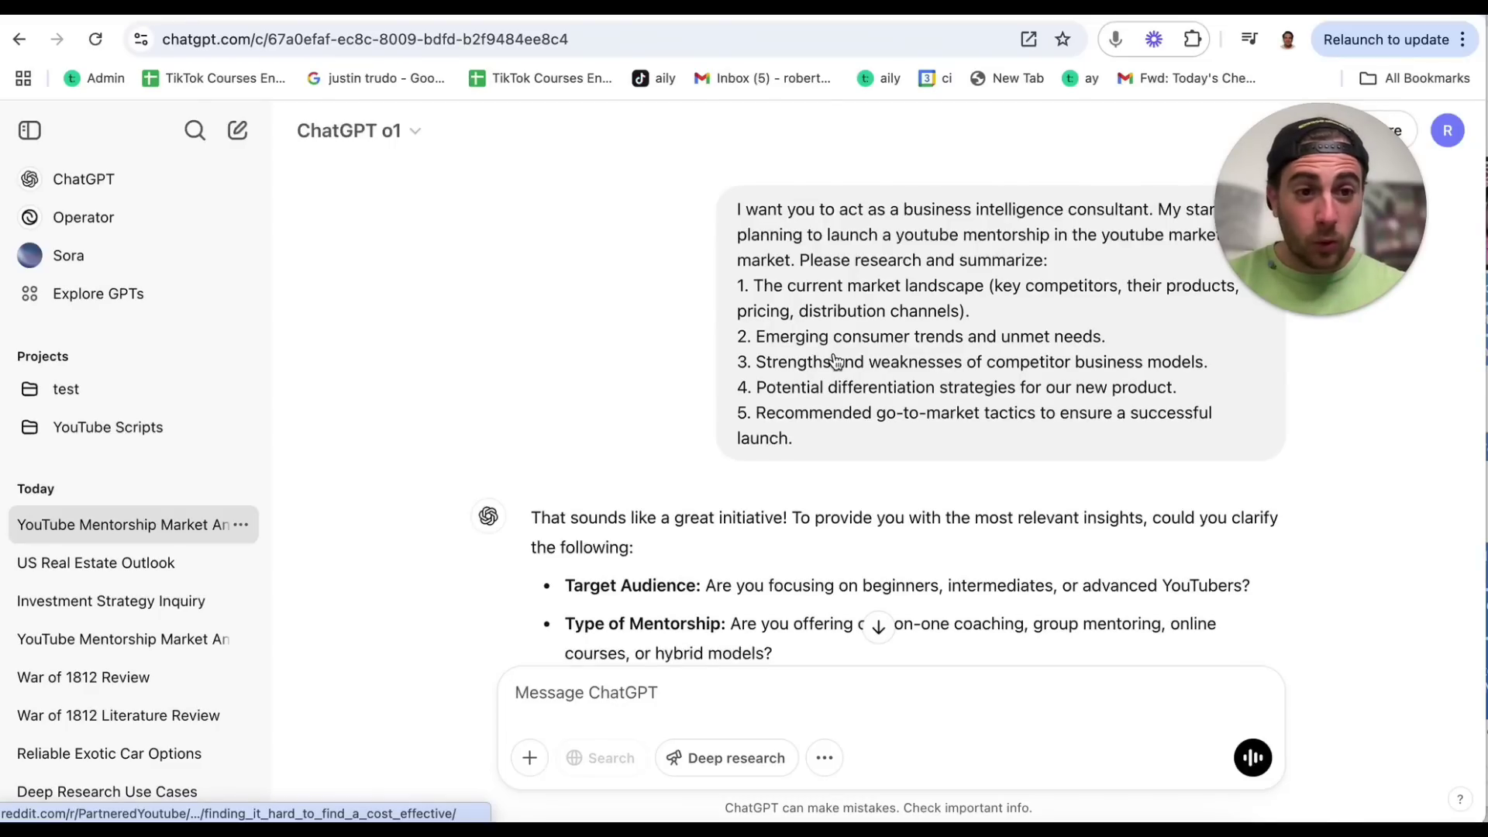
# Step: Read the YouTube mentorship market prompt, ChatGPT's clarifying questions and the follow-up answer about a one-on-one model for beginners
pyautogui.moveTo(1317, 209); pyautogui.dragTo(511, 241)
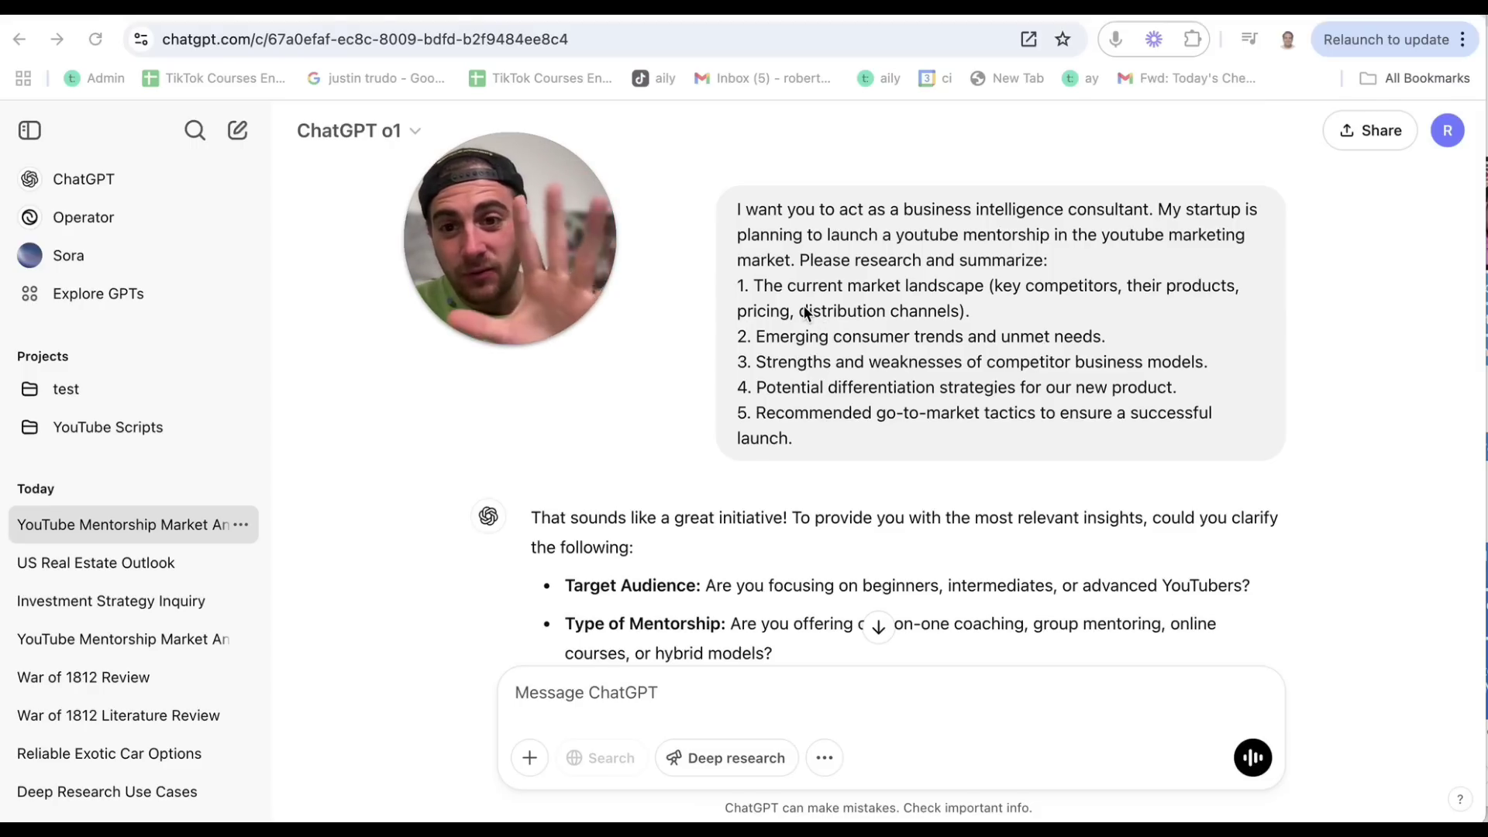
pyautogui.scroll(-3, 824, 522)
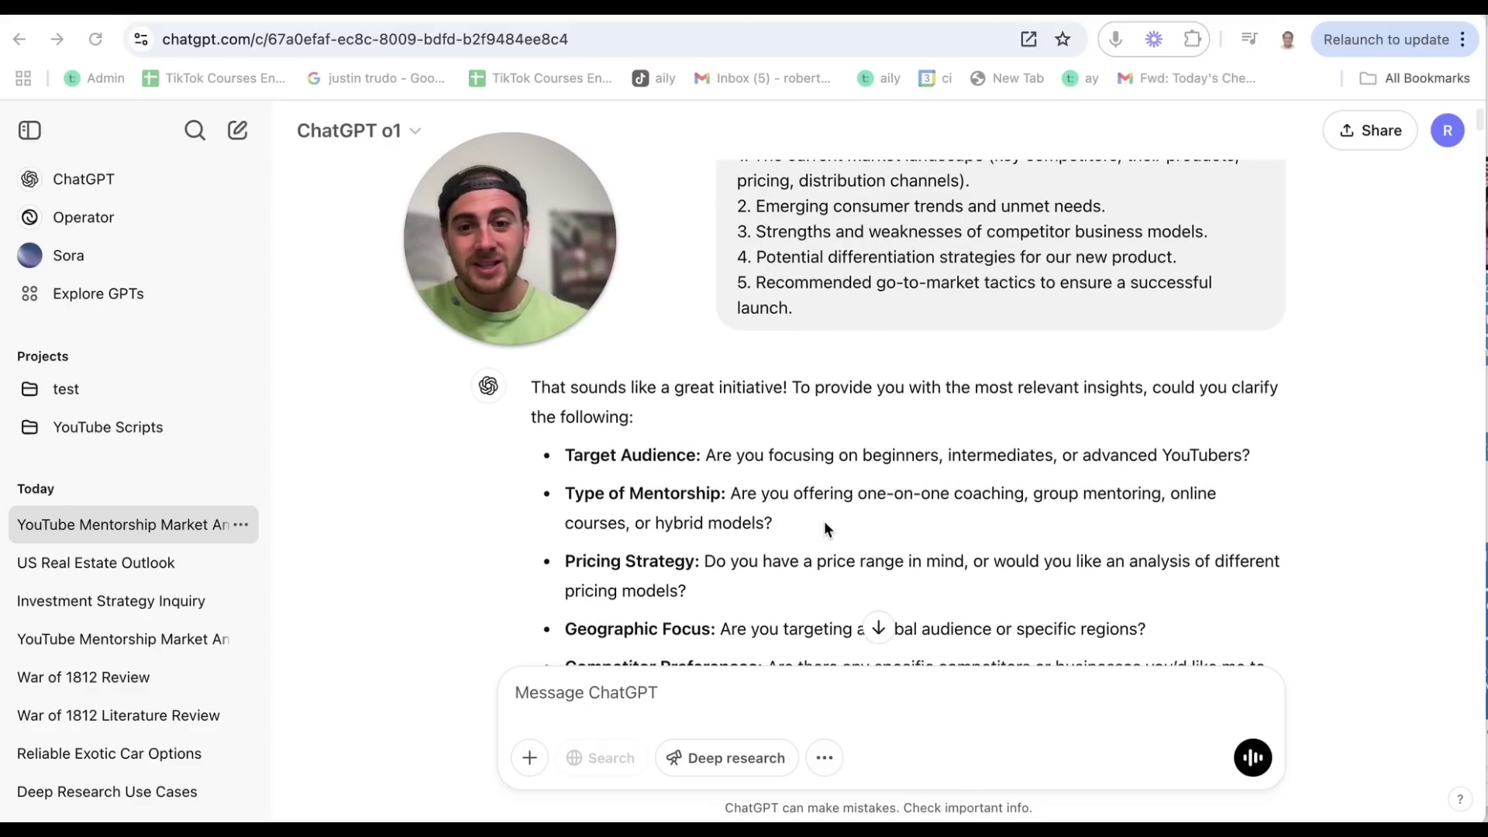
pyautogui.scroll(-2, 825, 522)
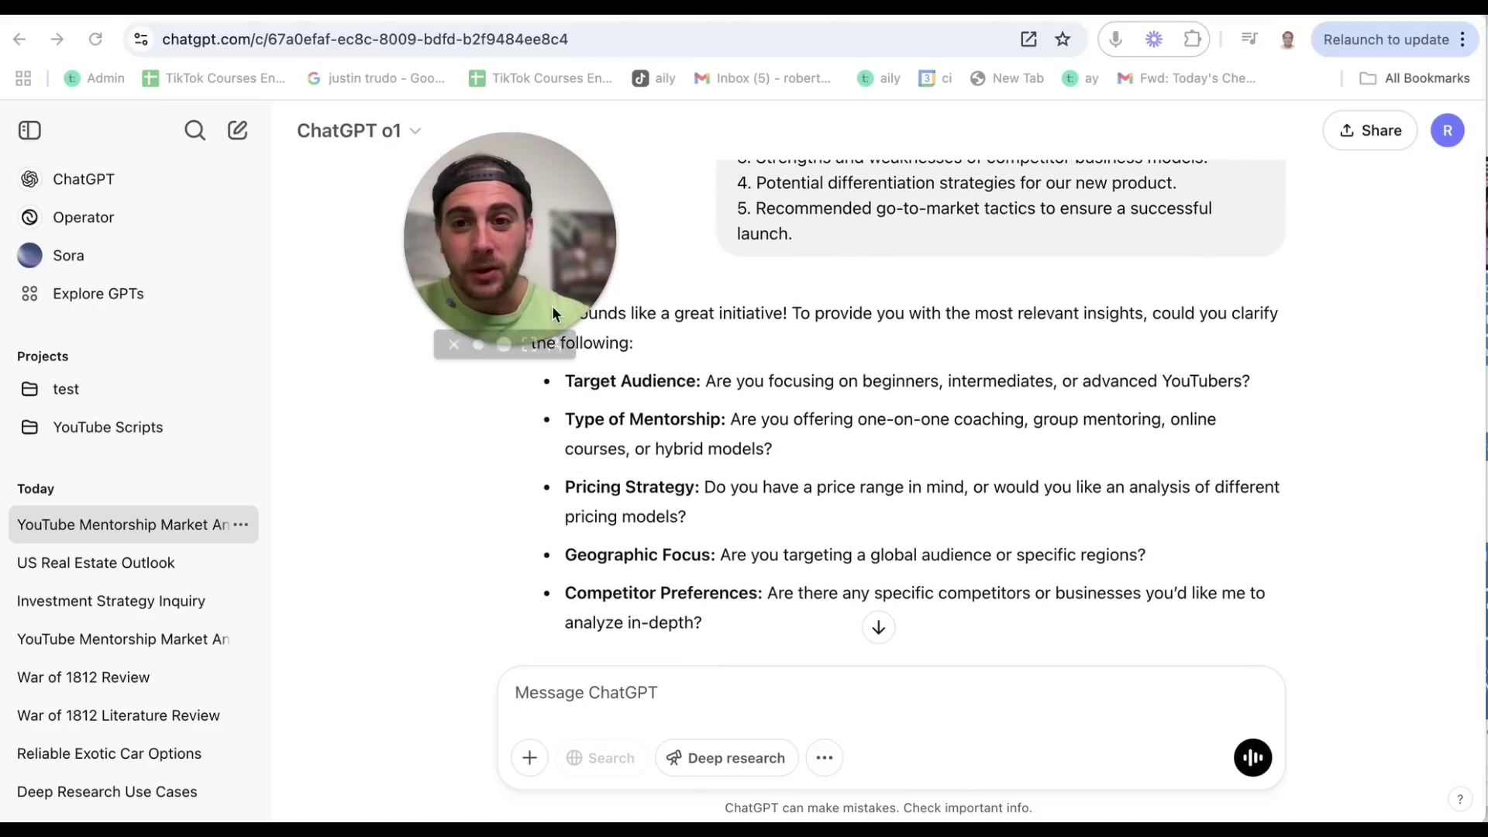
pyautogui.moveTo(552, 306); pyautogui.dragTo(1355, 273)
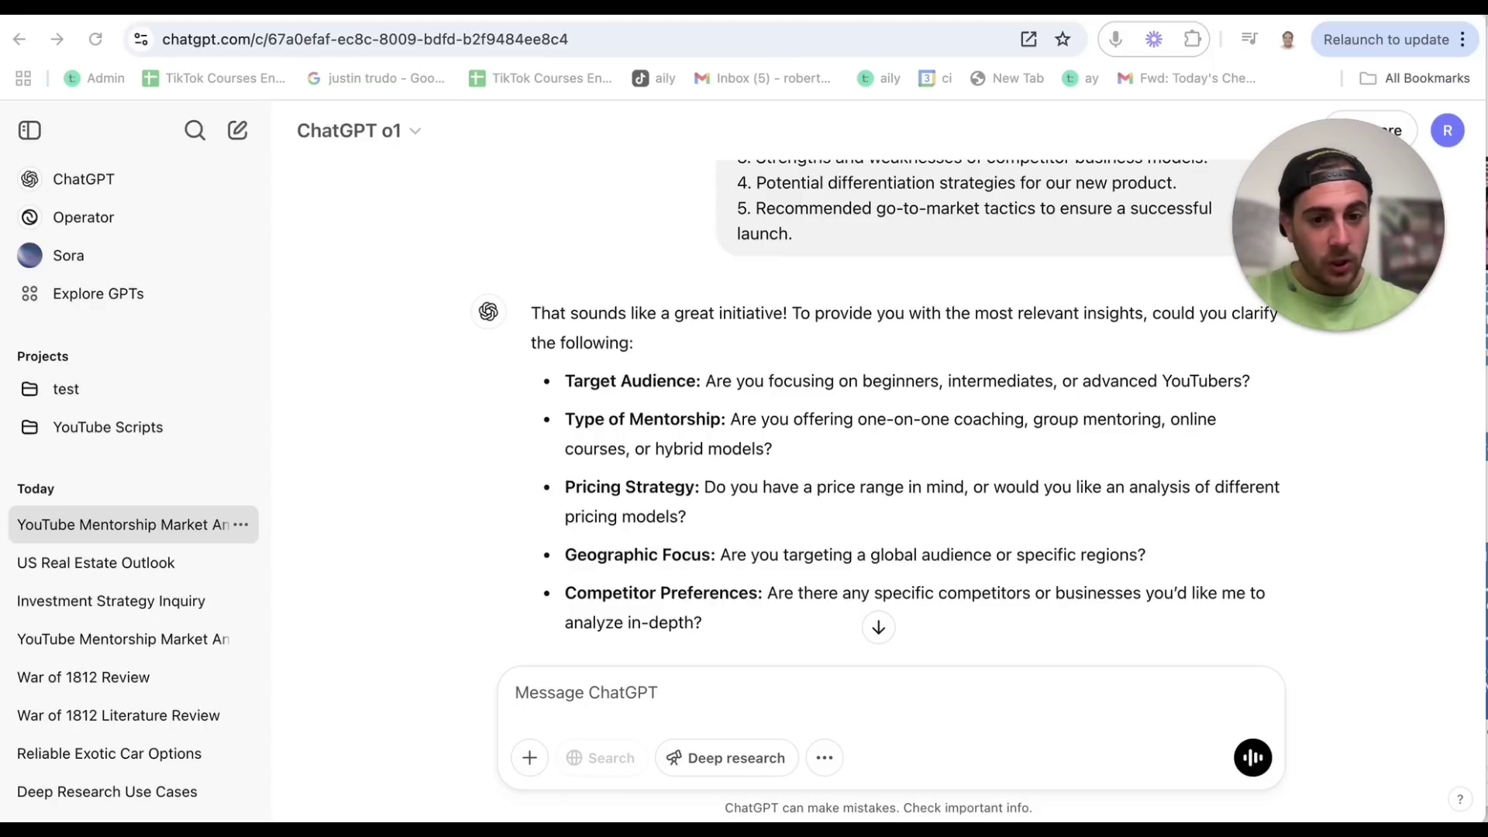
pyautogui.scroll(-10, 992, 602)
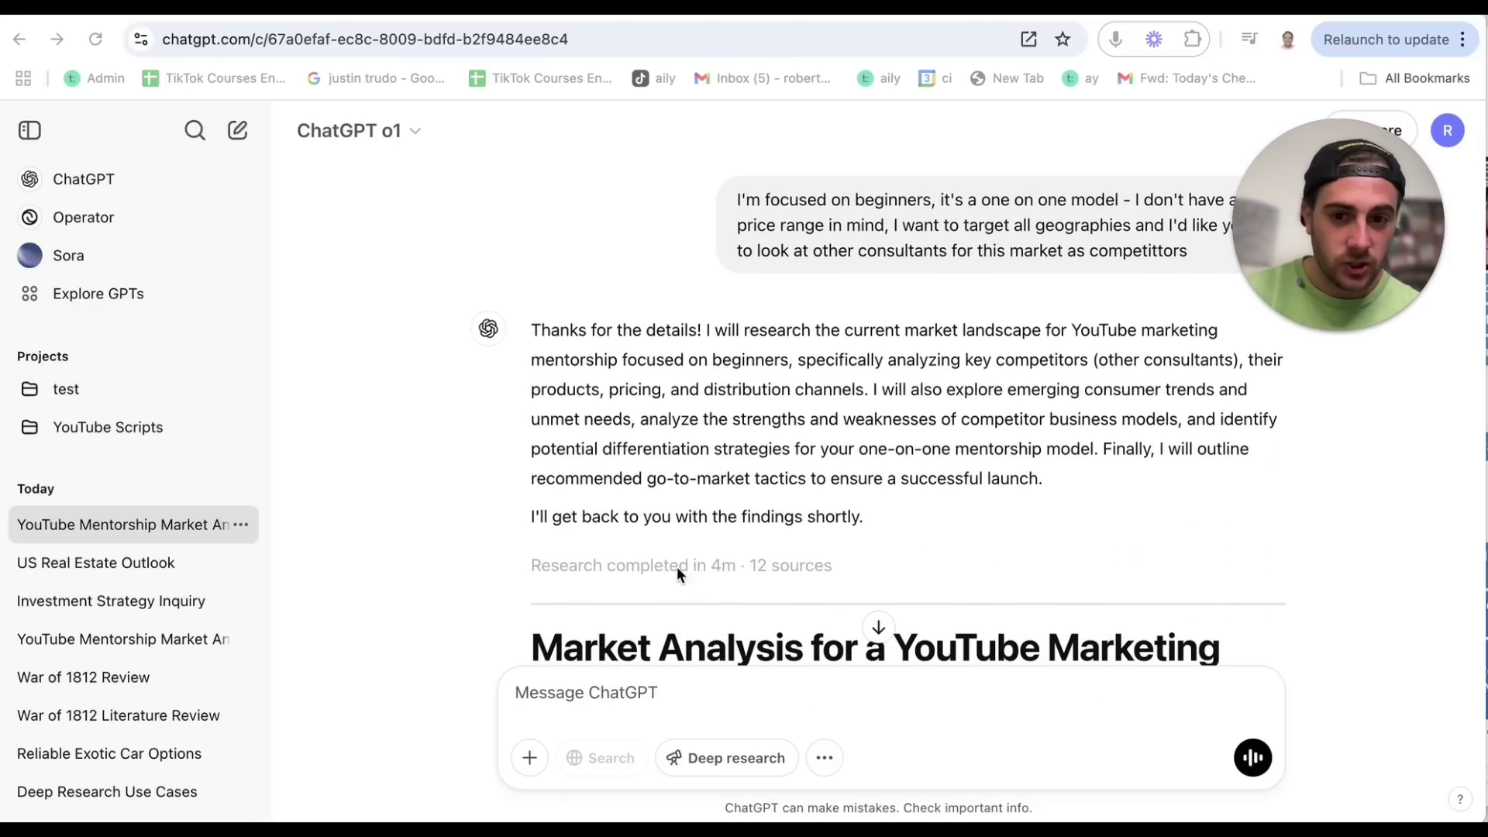
pyautogui.scroll(-1, 707, 580)
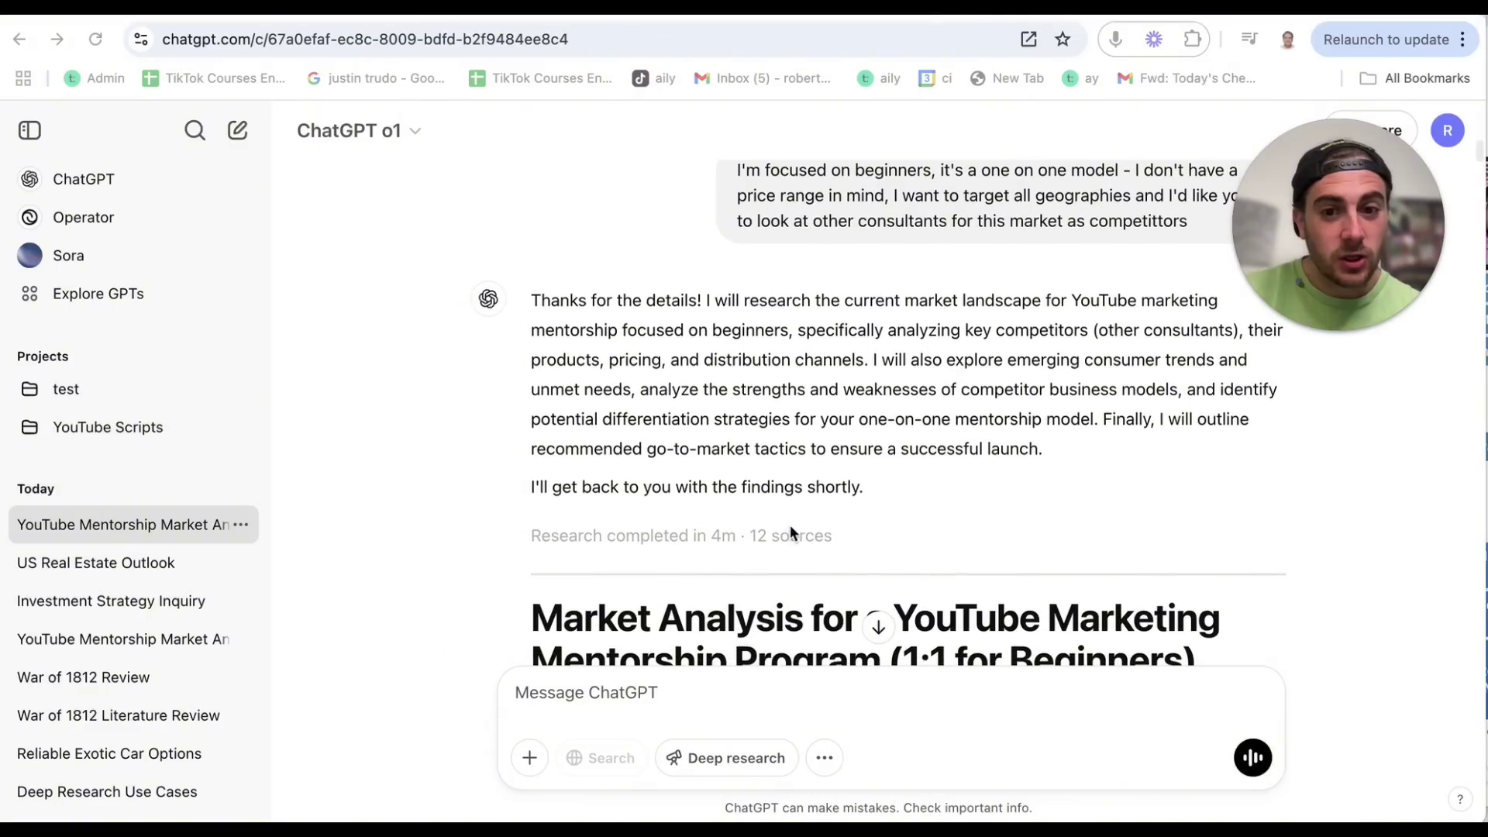
# Step: Skim the market analysis report's Market Landscape section, covering competitors, products, pricing structures and distribution channels, up to the consumer trends section
pyautogui.scroll(-5, 725, 475)
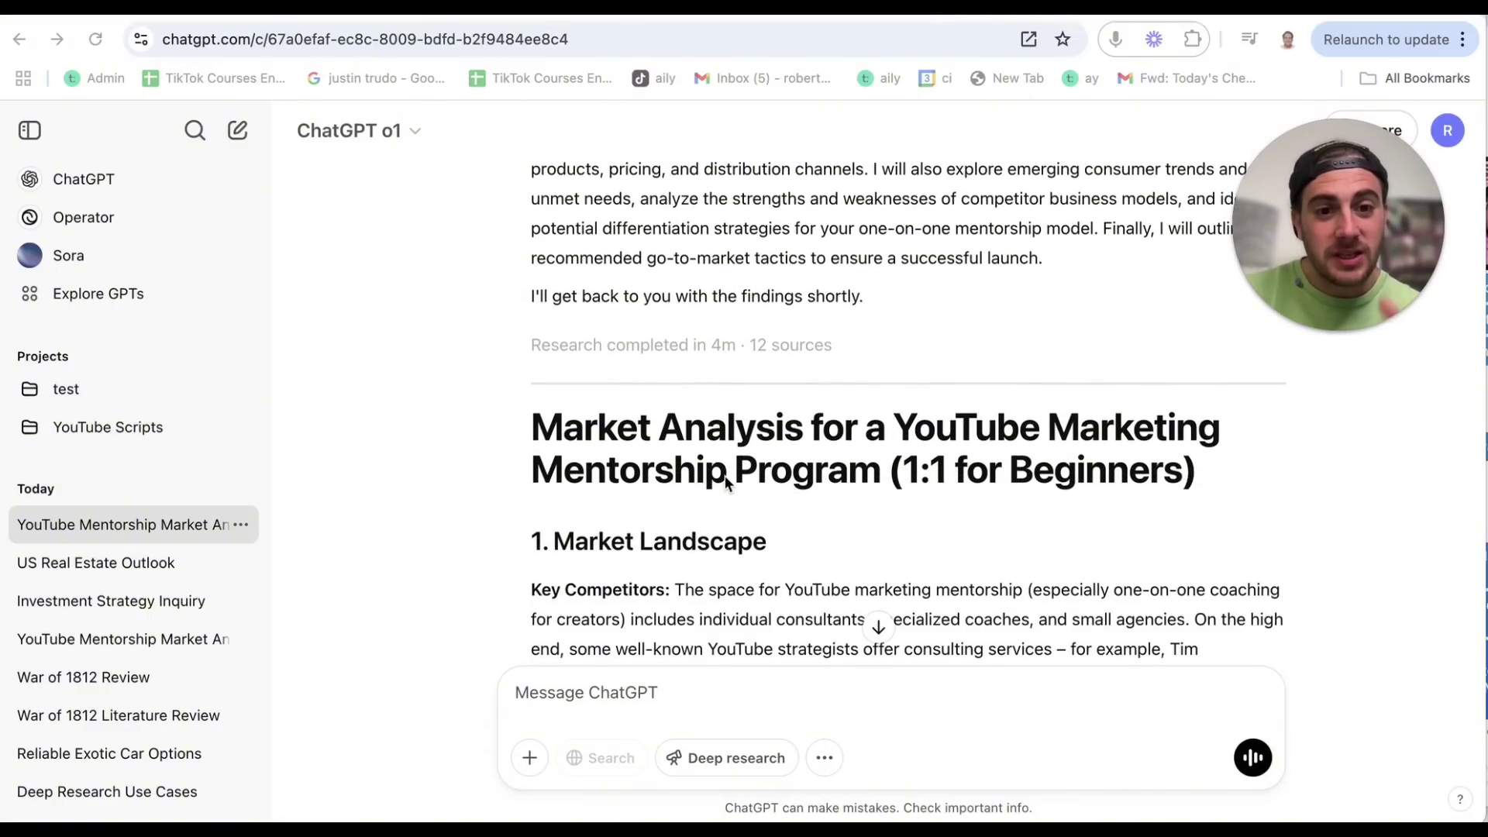
pyautogui.scroll(-9, 726, 480)
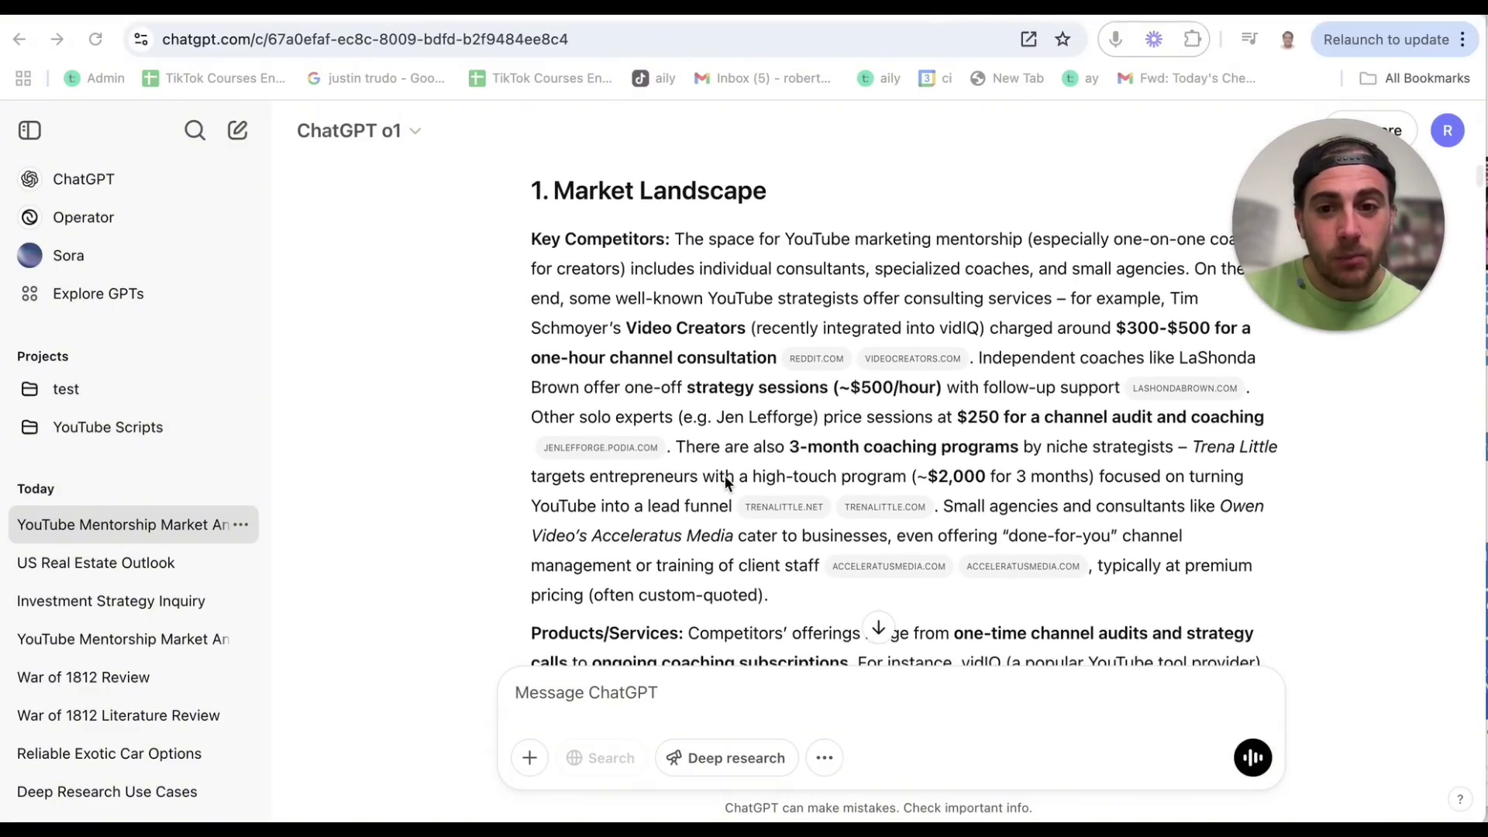
pyautogui.scroll(-12, 724, 476)
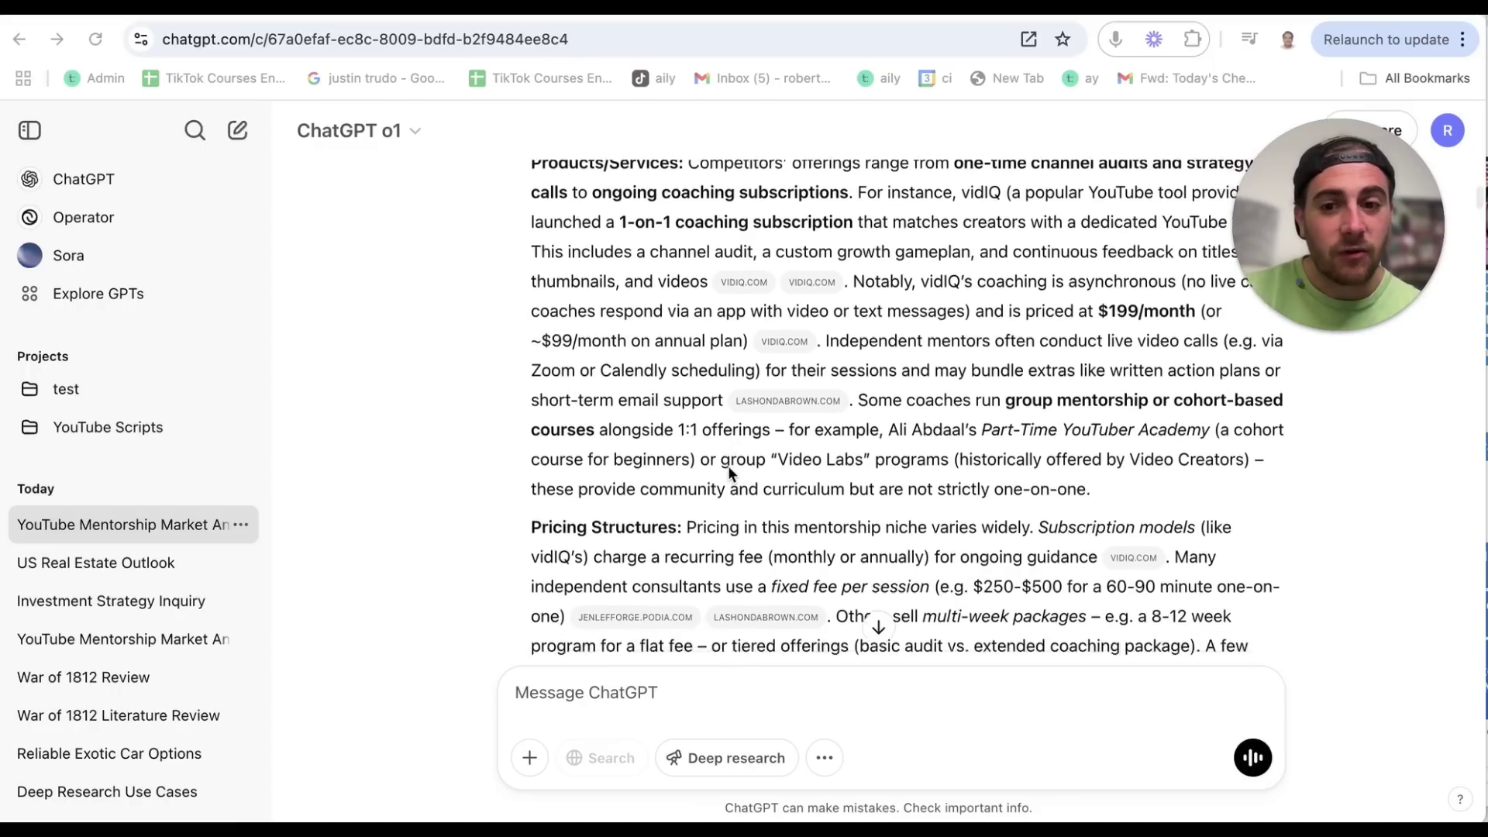
pyautogui.scroll(-12, 729, 473)
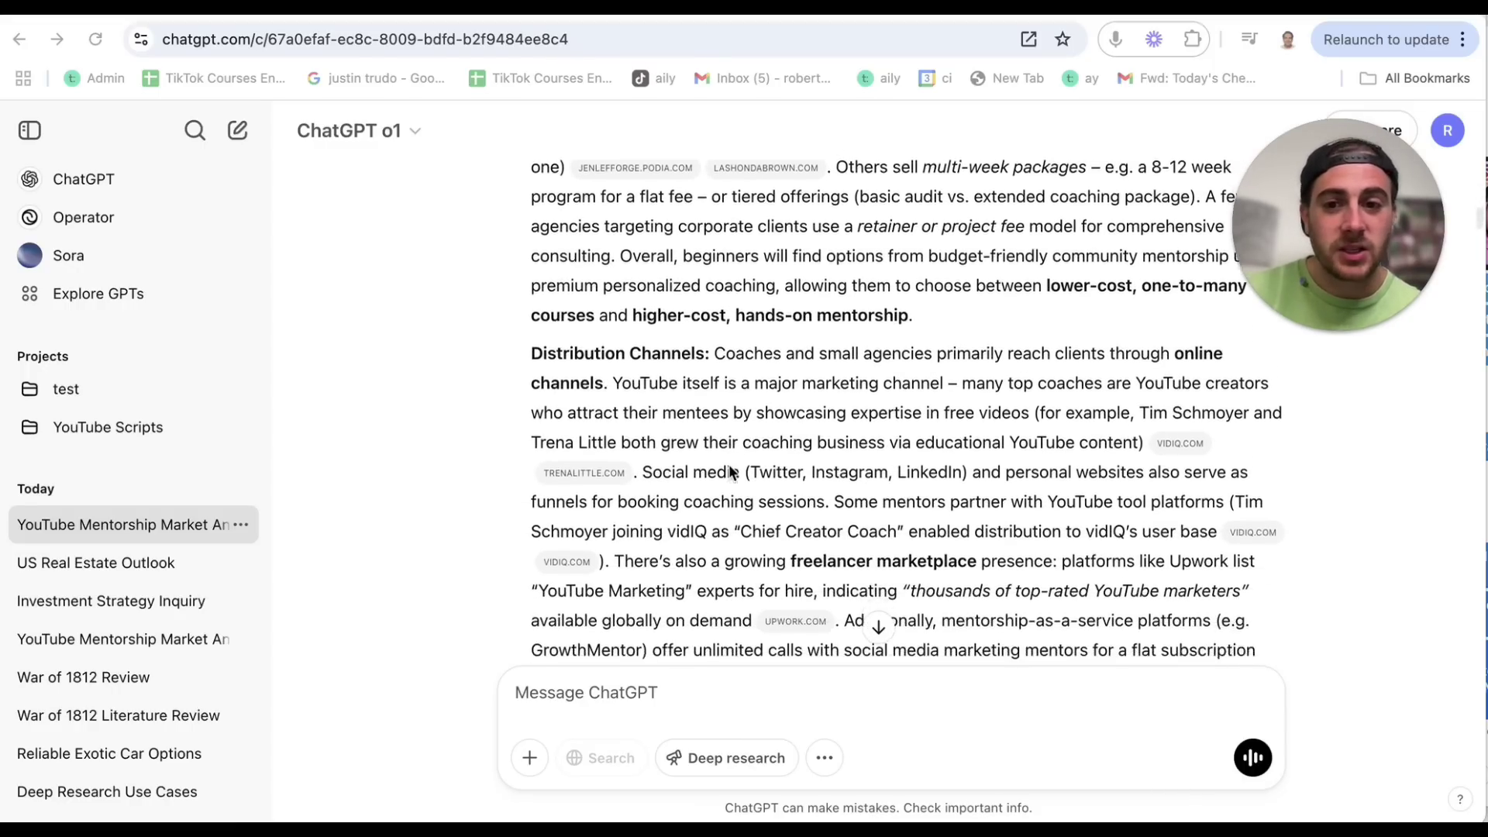
pyautogui.scroll(-10, 731, 471)
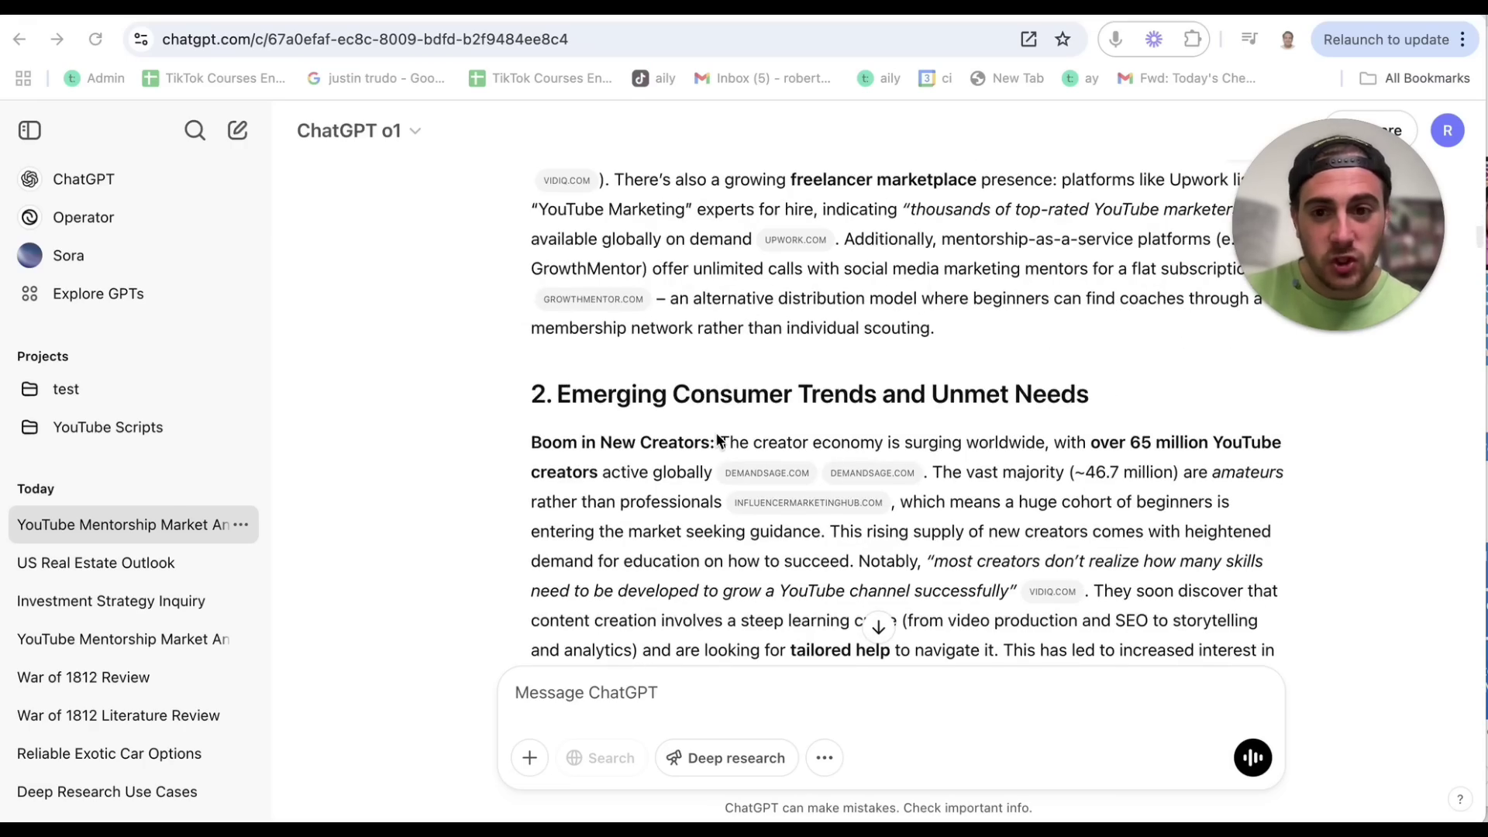
# Step: Skim the rest of the market analysis through to its sources, and review the Go-to-Market Tactics for a Successful Launch section
pyautogui.scroll(-20, 717, 439)
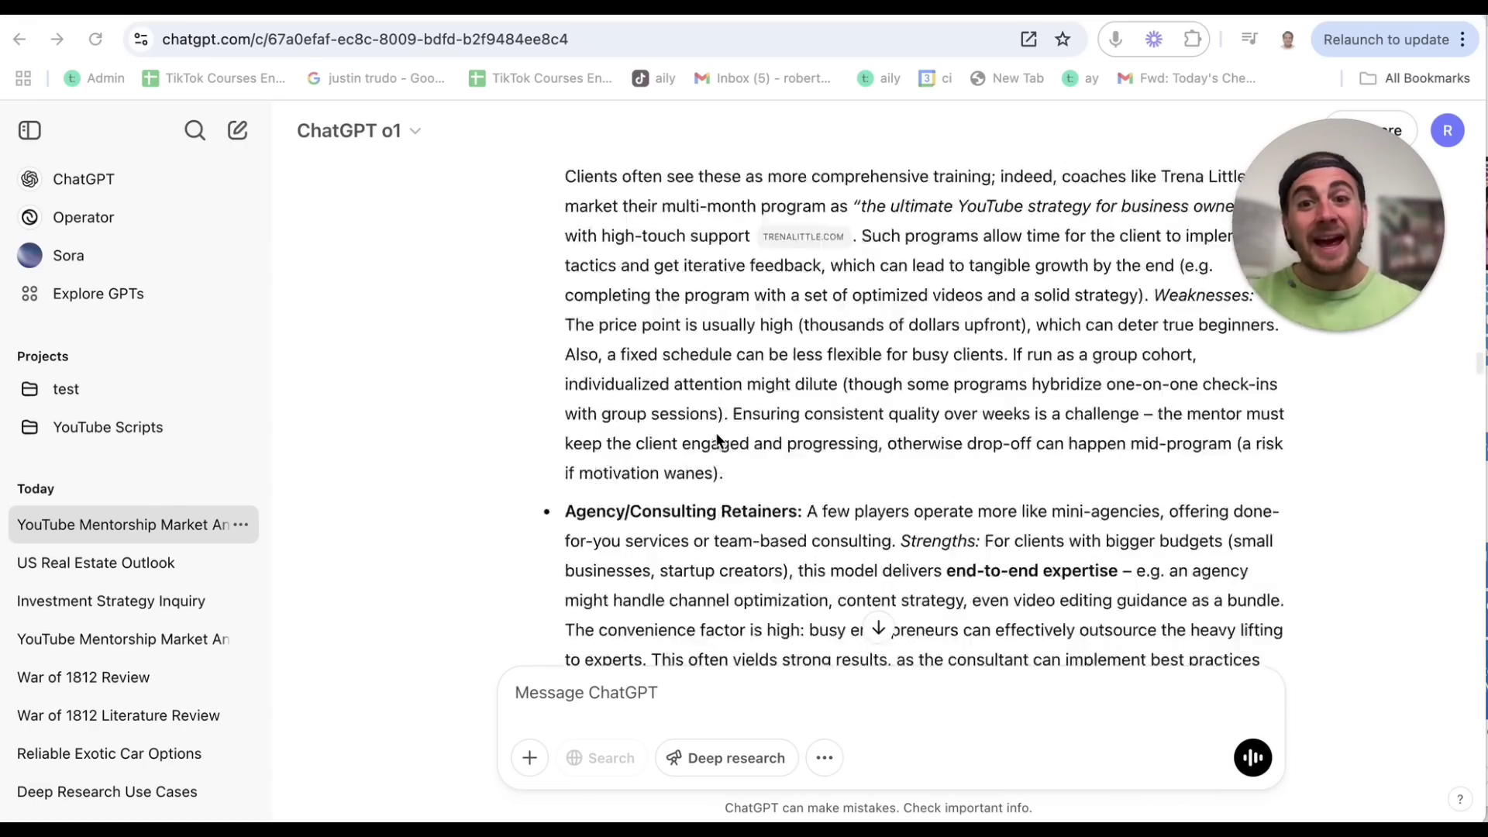
pyautogui.scroll(-20, 717, 439)
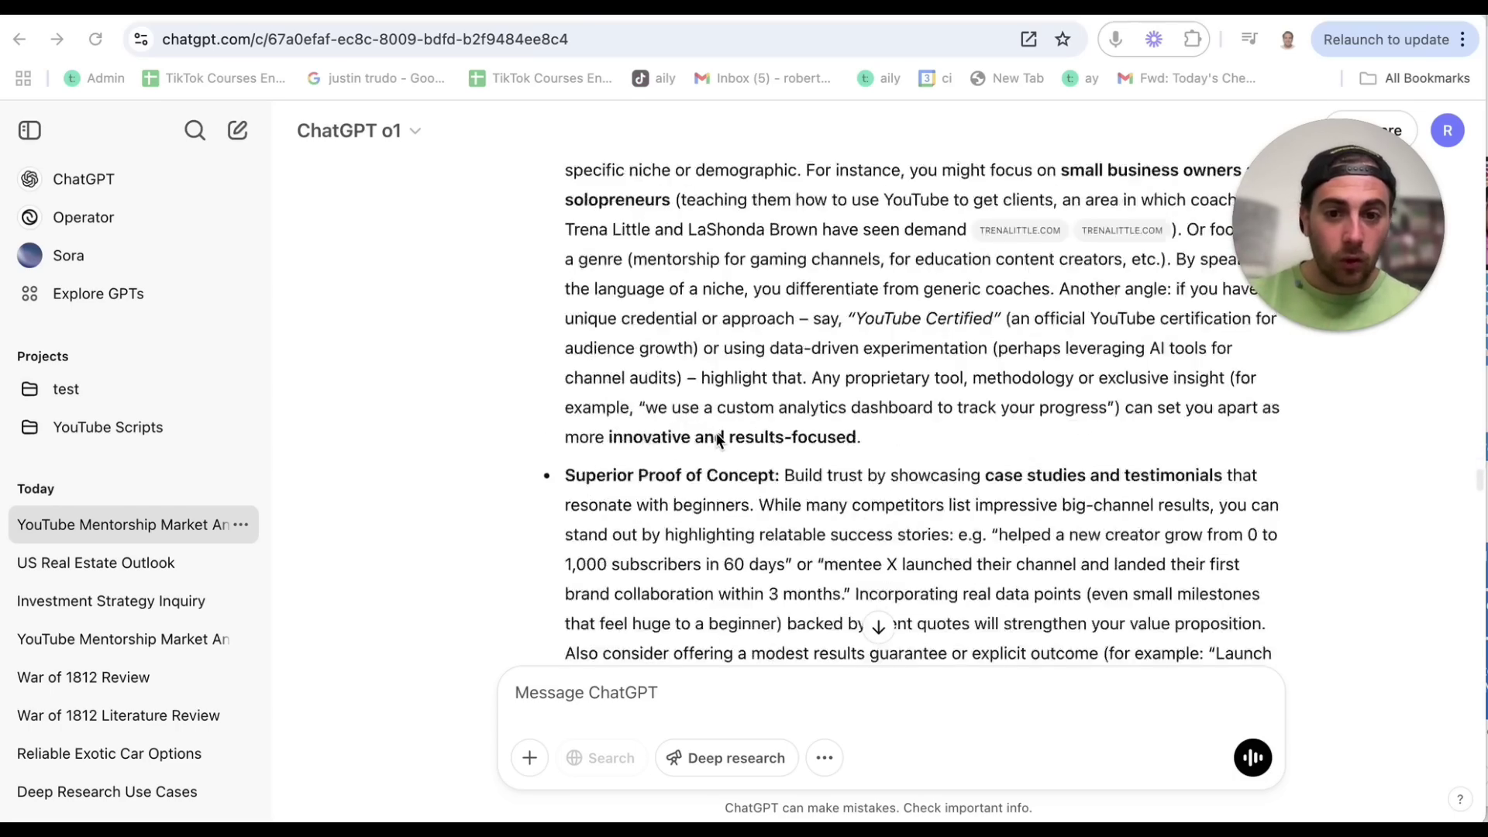
pyautogui.scroll(-20, 718, 438)
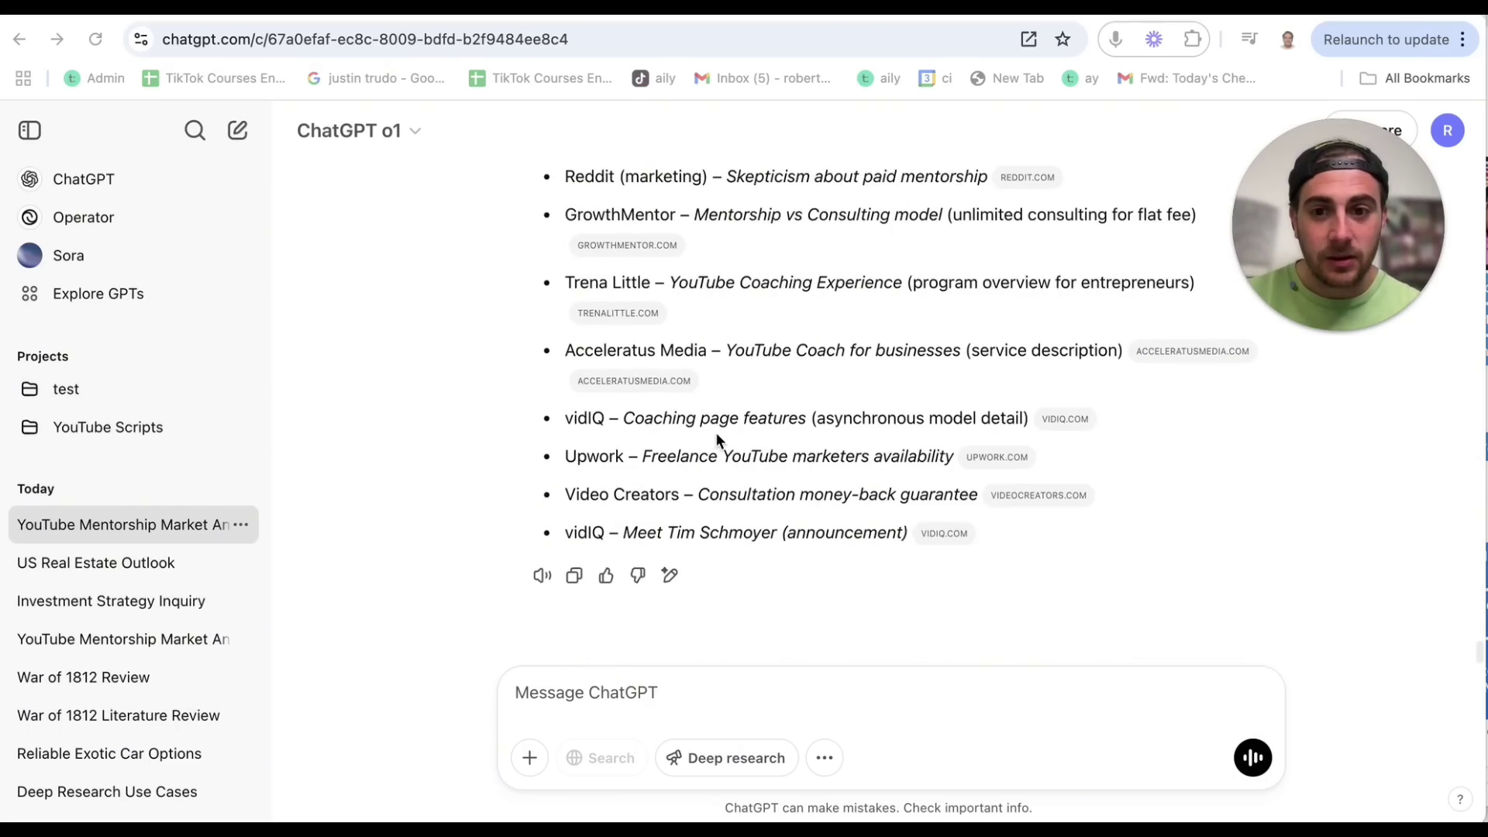
pyautogui.scroll(15, 715, 431)
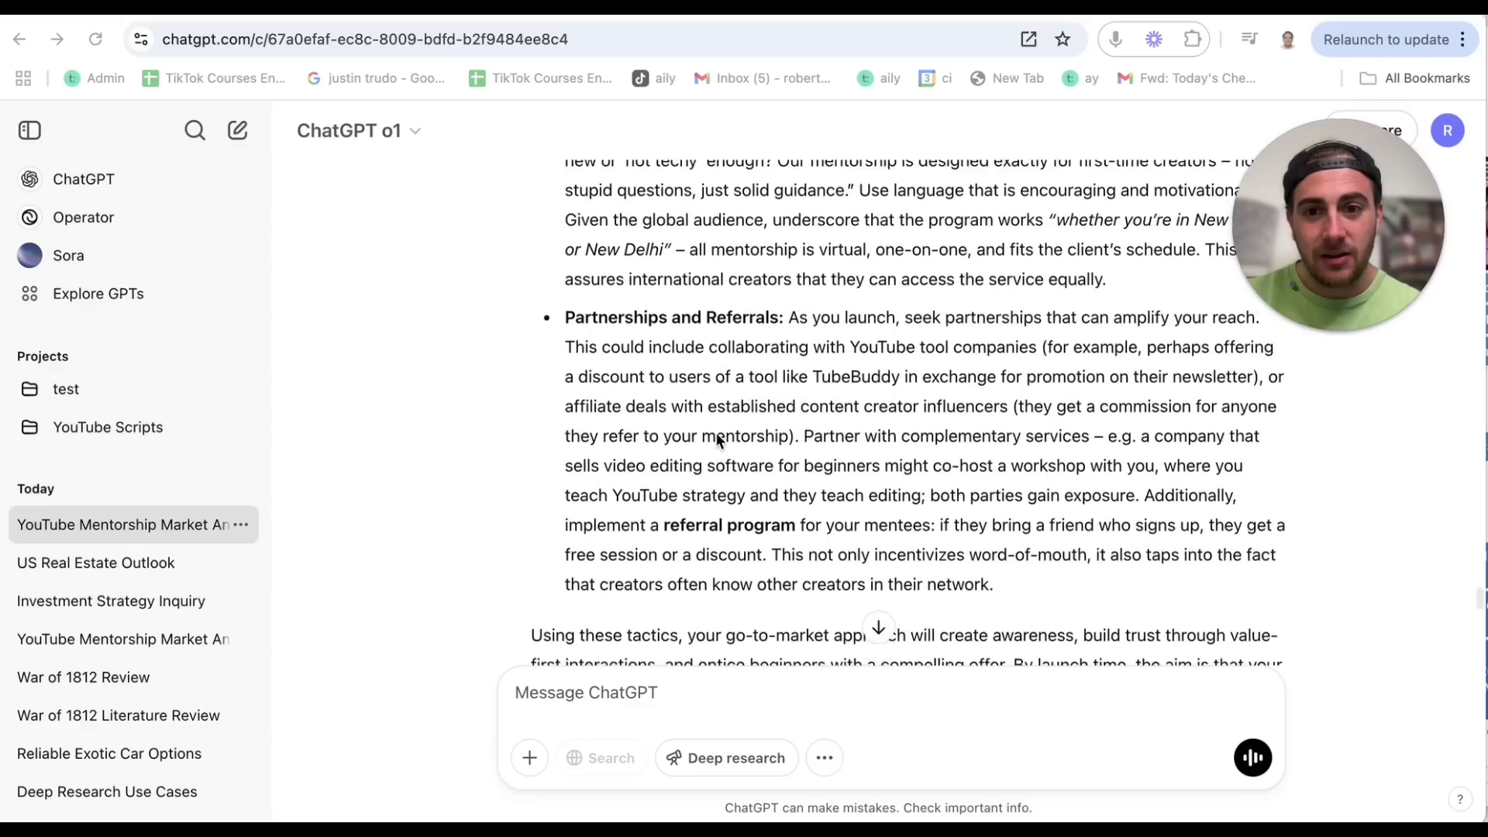
pyautogui.scroll(20, 717, 433)
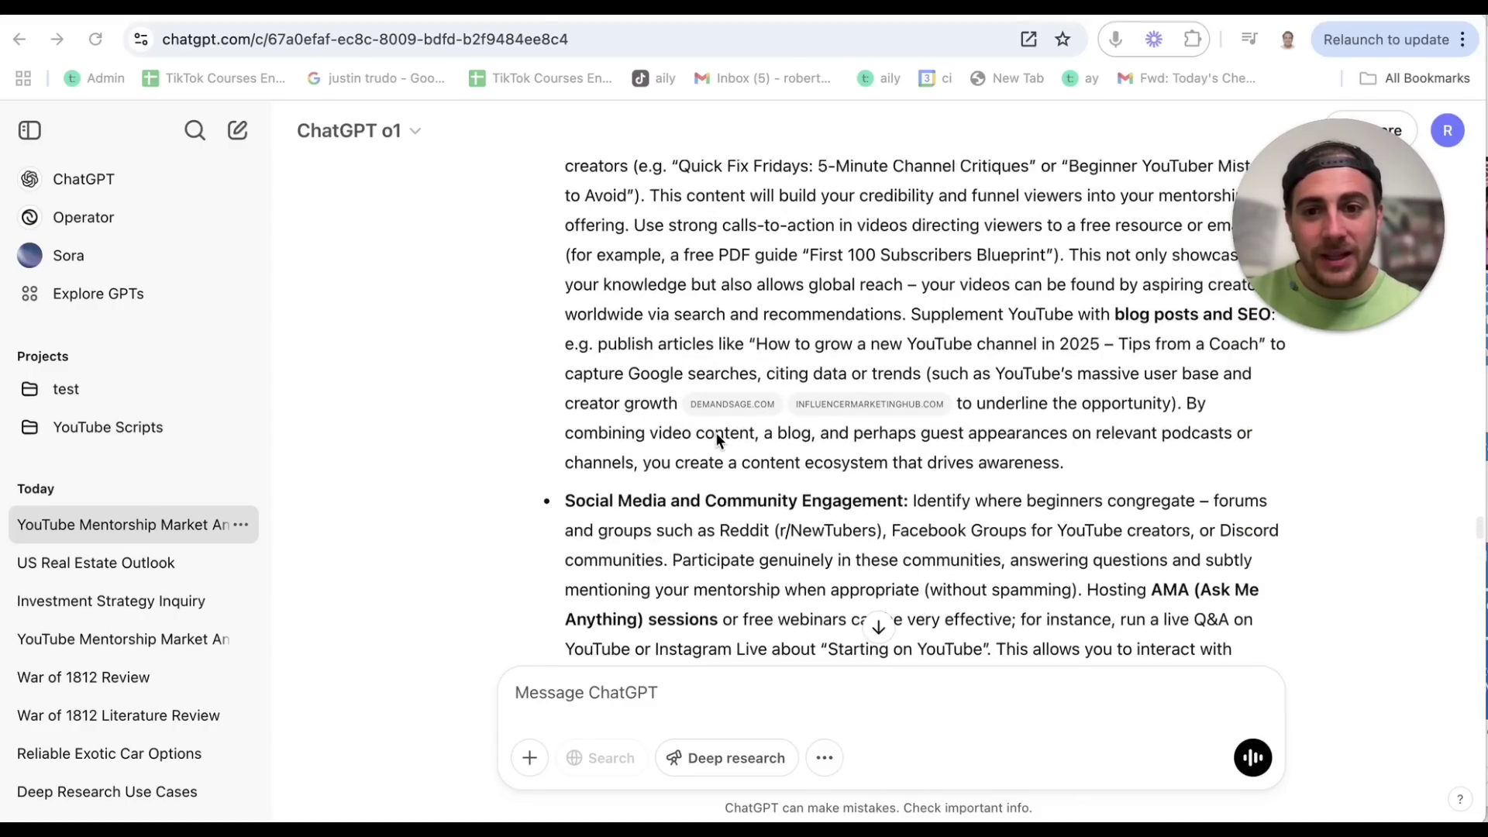
pyautogui.scroll(5, 717, 434)
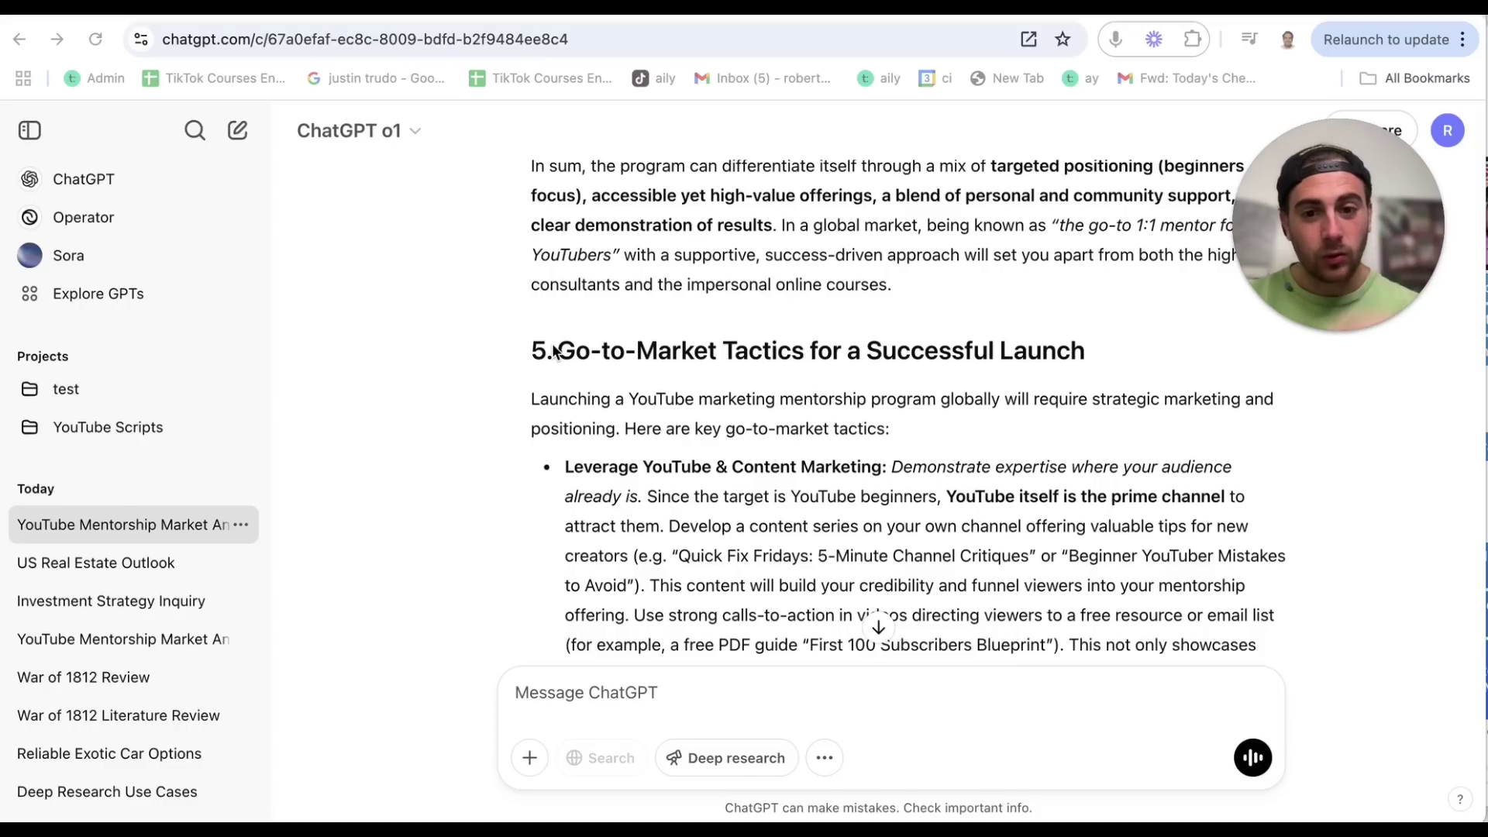
pyautogui.scroll(-2, 555, 350)
pyautogui.scroll(-5, 555, 350)
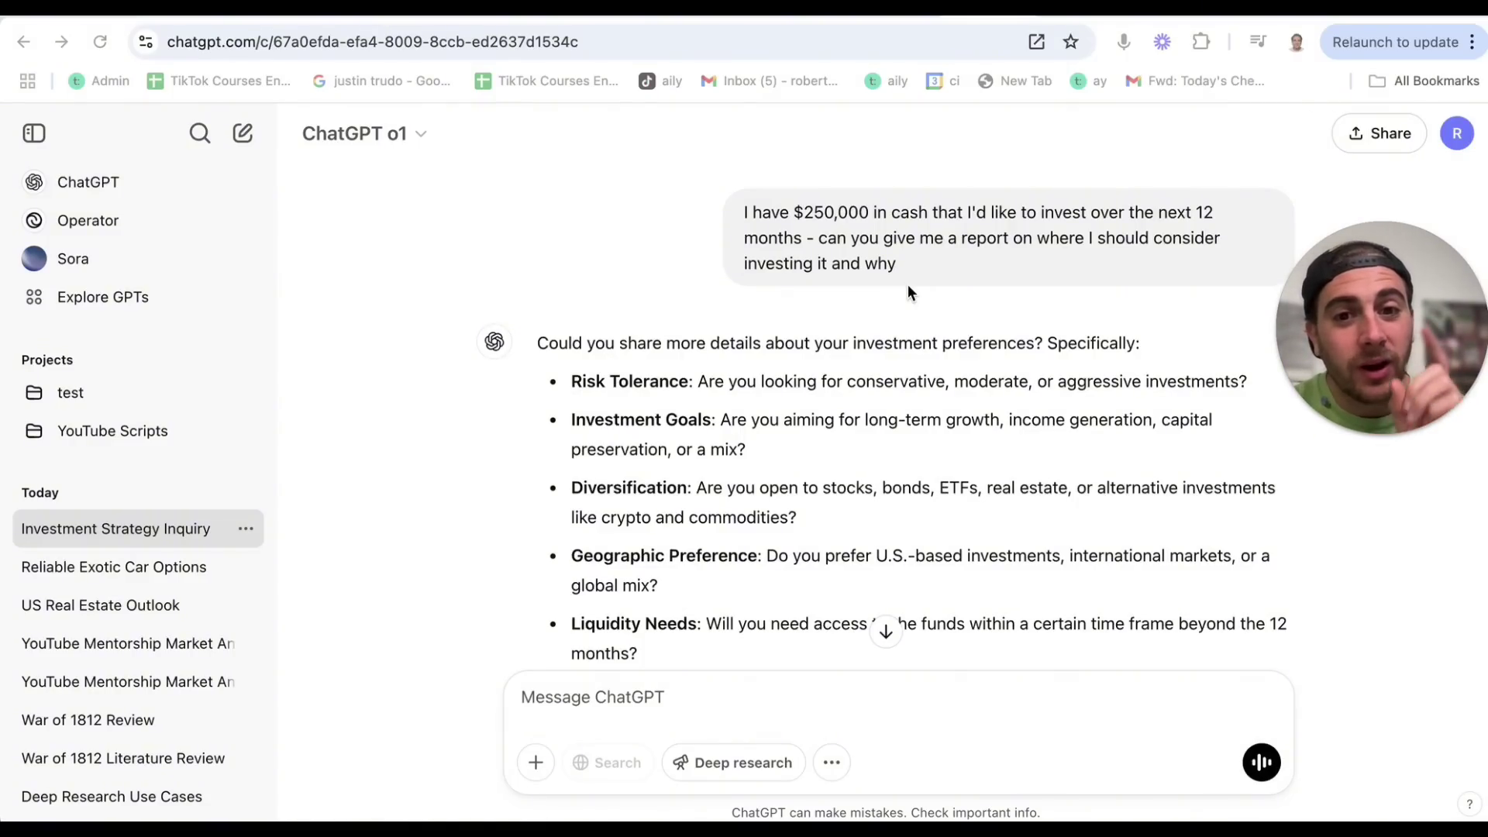
# Step: Review the $250,000 investment prompt, the clarifying questions and answers, and the tech portfolio report's investor profile and recommended allocations
pyautogui.scroll(-2, 908, 292)
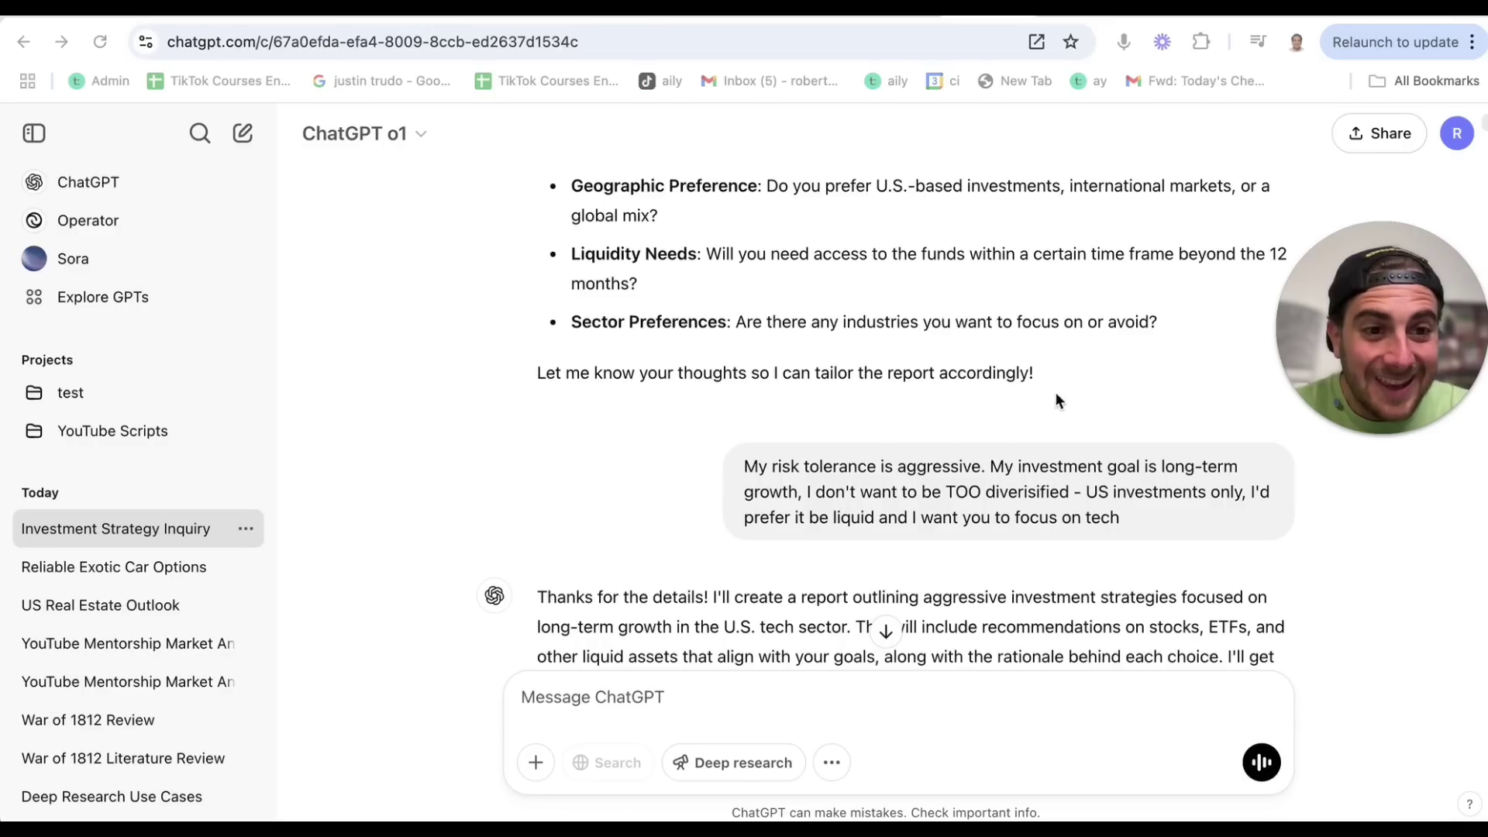
pyautogui.scroll(-6, 825, 474)
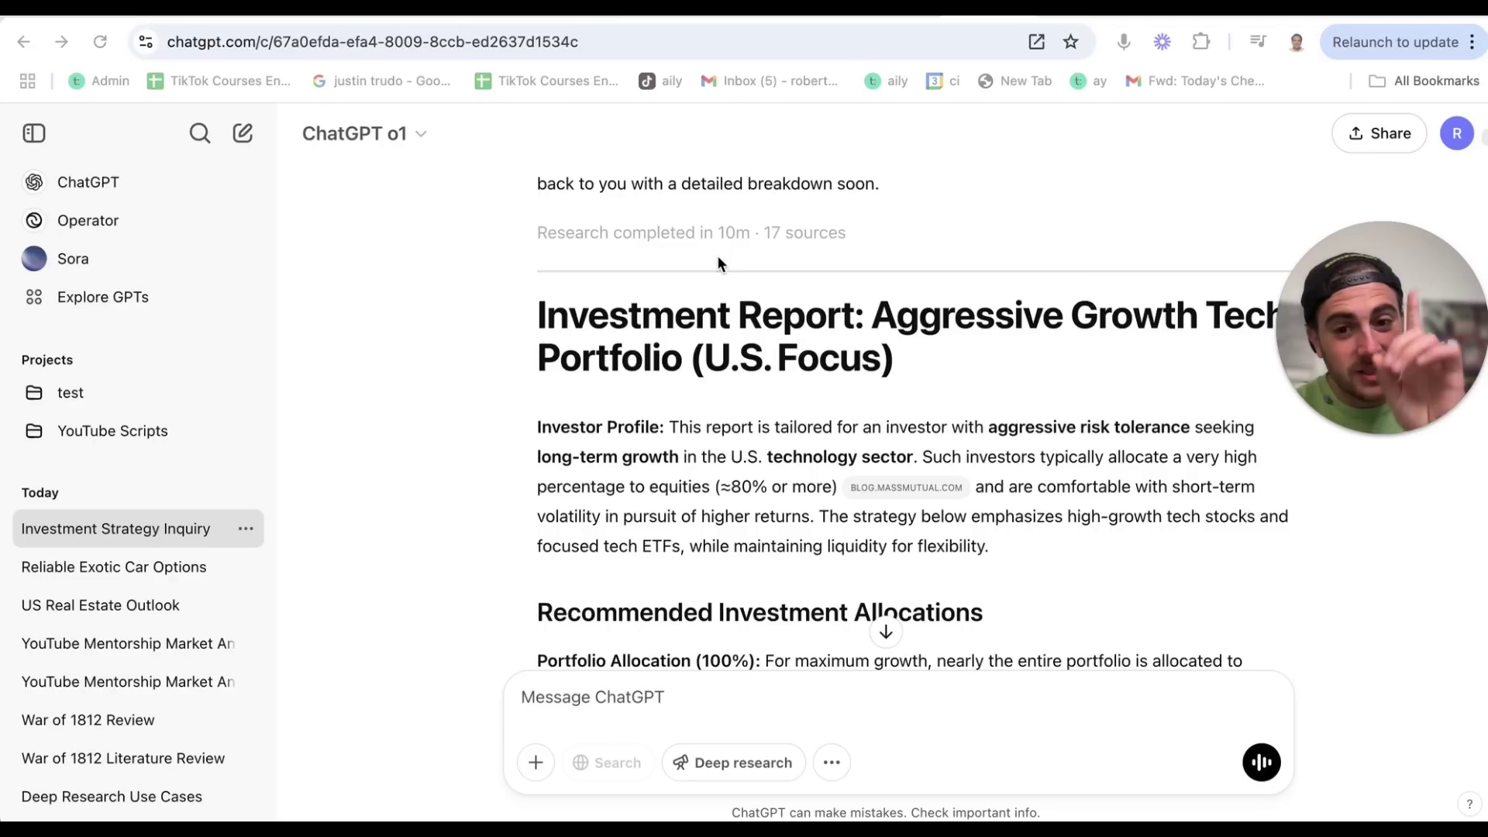
pyautogui.scroll(-3, 717, 257)
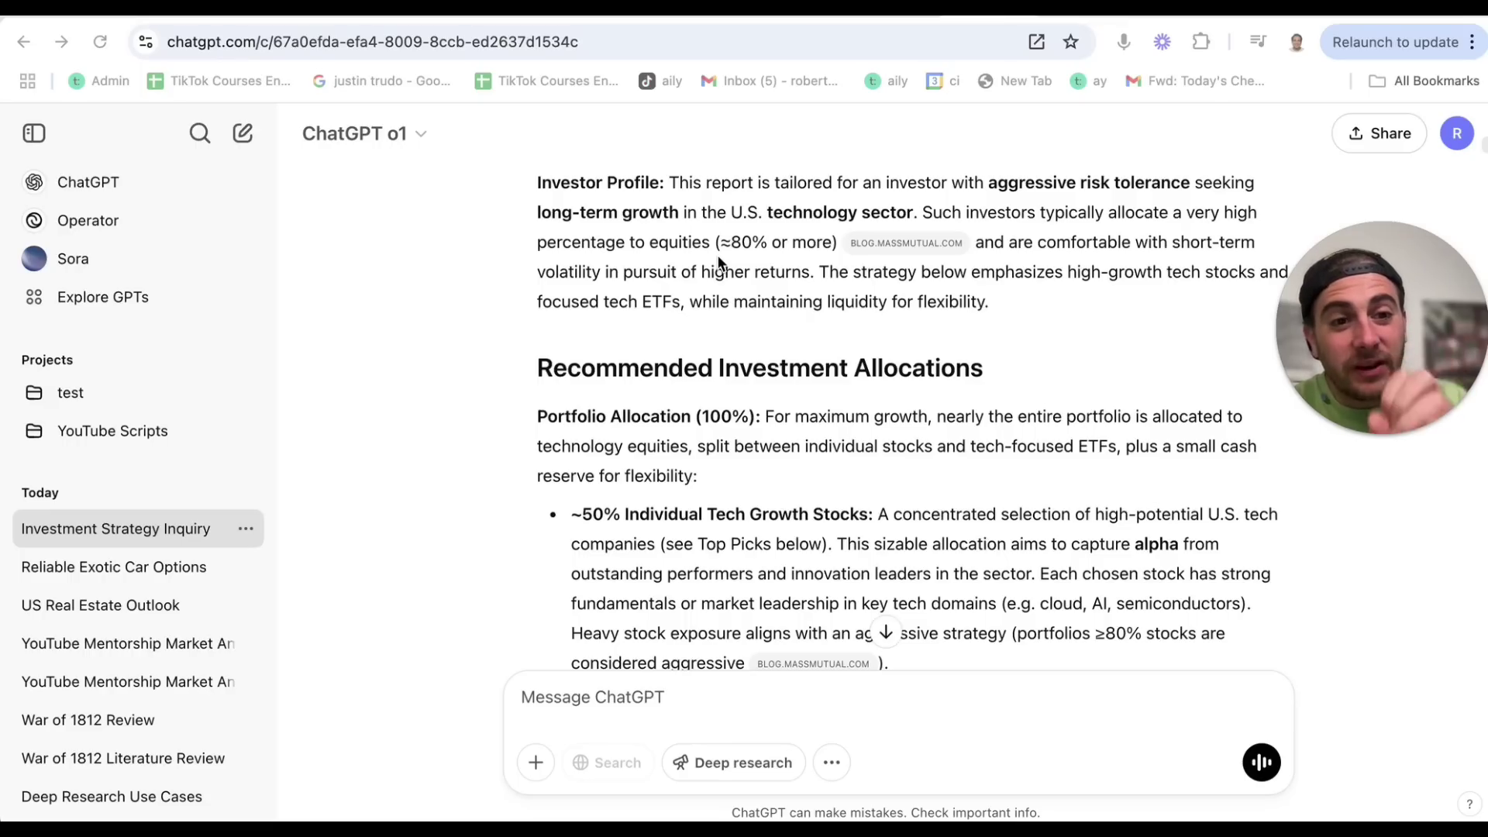
pyautogui.scroll(-3, 670, 385)
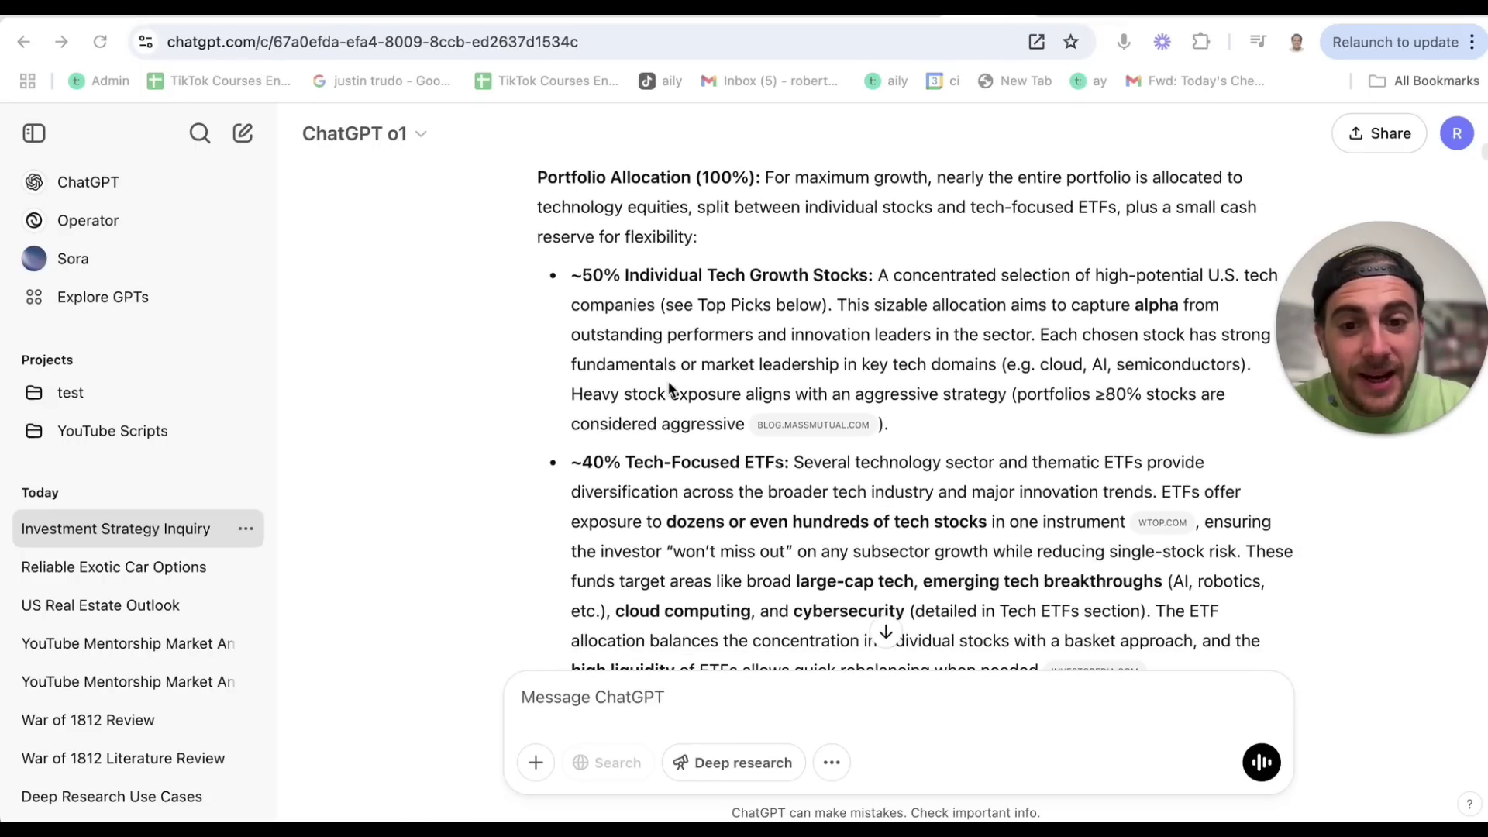
pyautogui.scroll(-1, 671, 386)
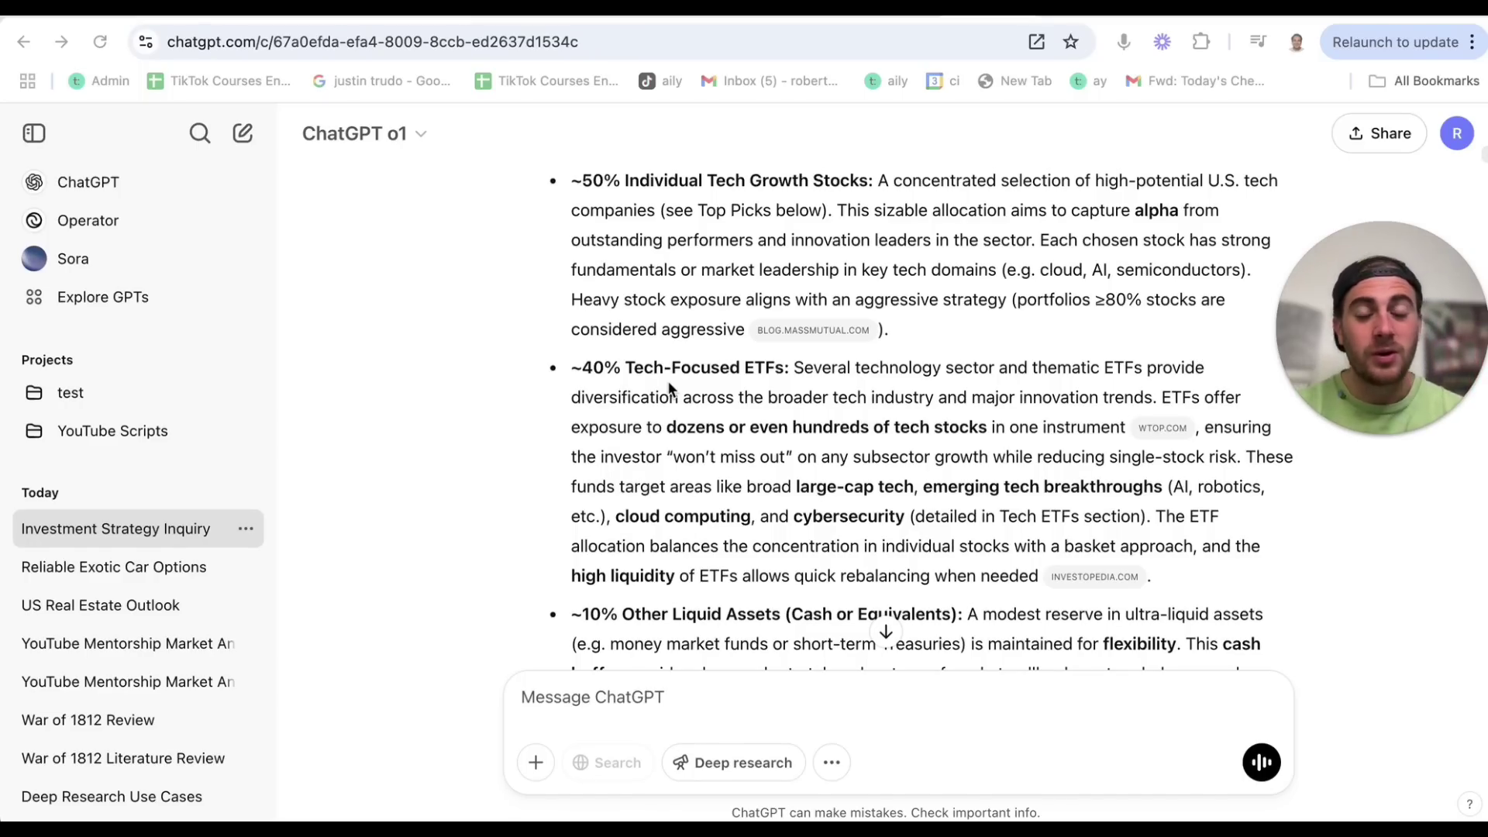
pyautogui.scroll(-10, 700, 427)
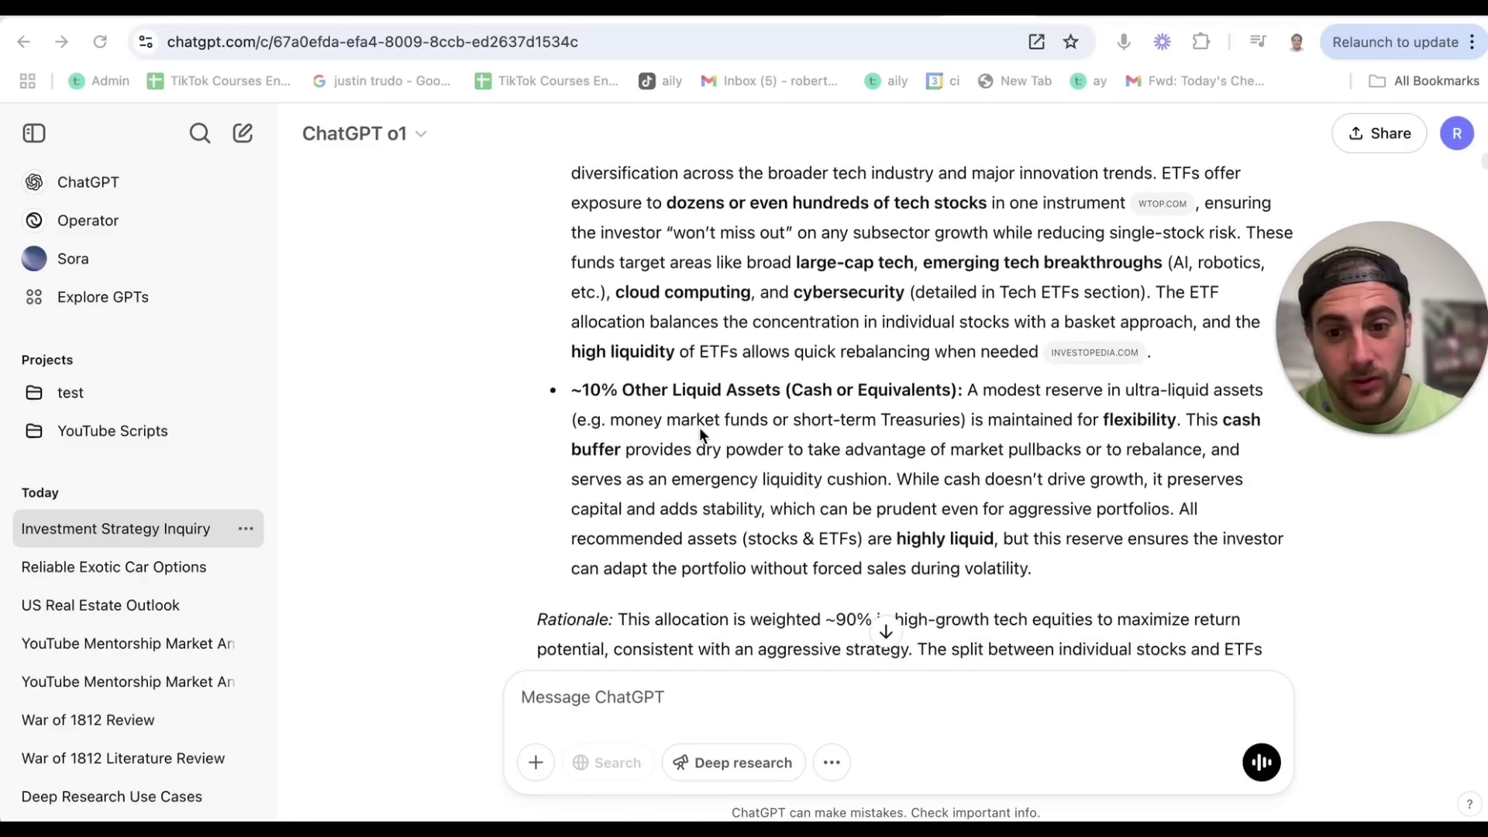
# Step: Skim the report's top stock picks from Apple to Tesla, and highlight part of the Magnificent Seven performance figure in the overall summary
pyautogui.scroll(-2, 699, 427)
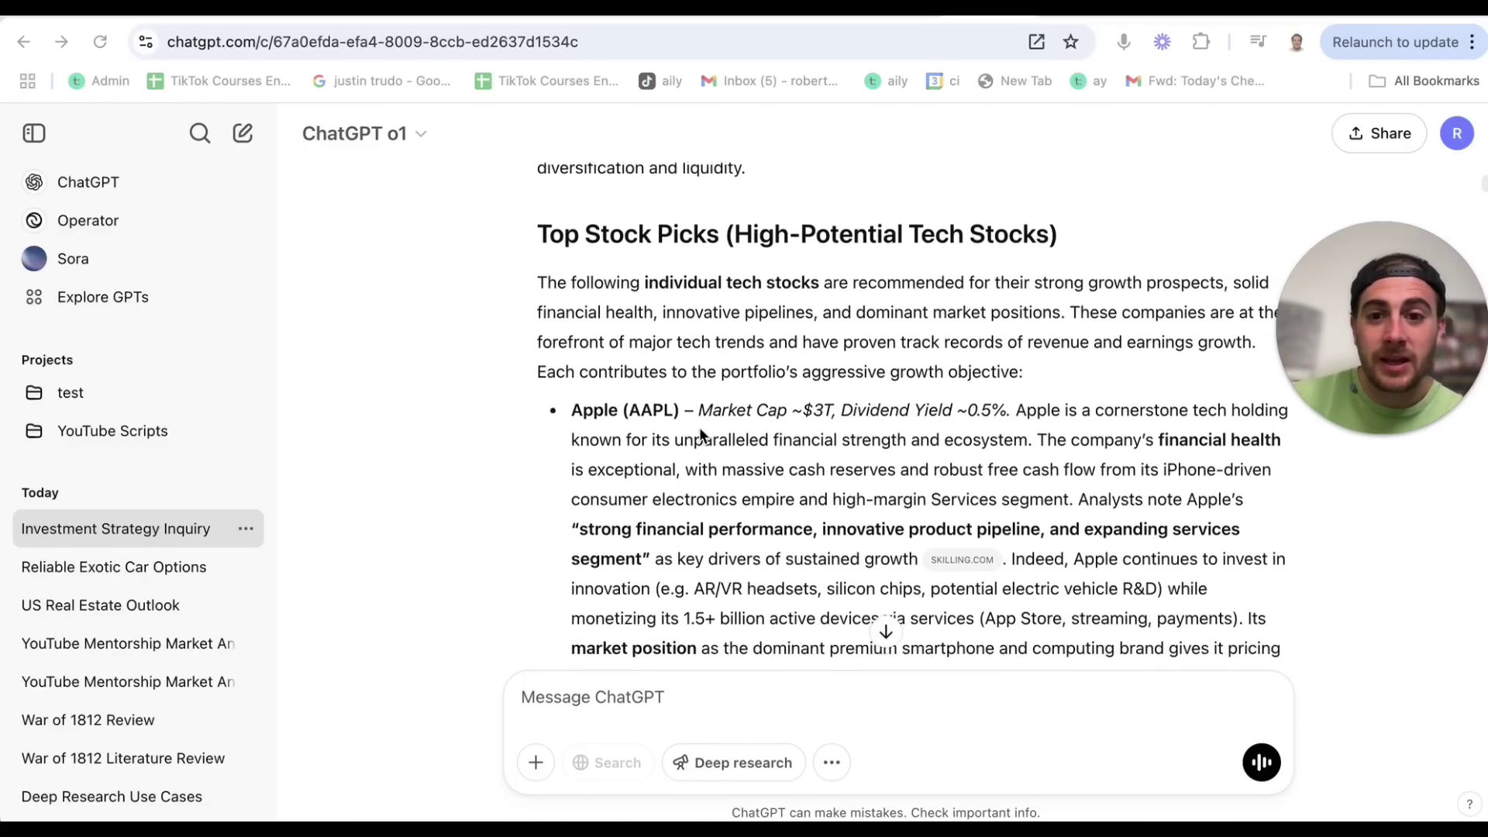
pyautogui.scroll(-8, 700, 426)
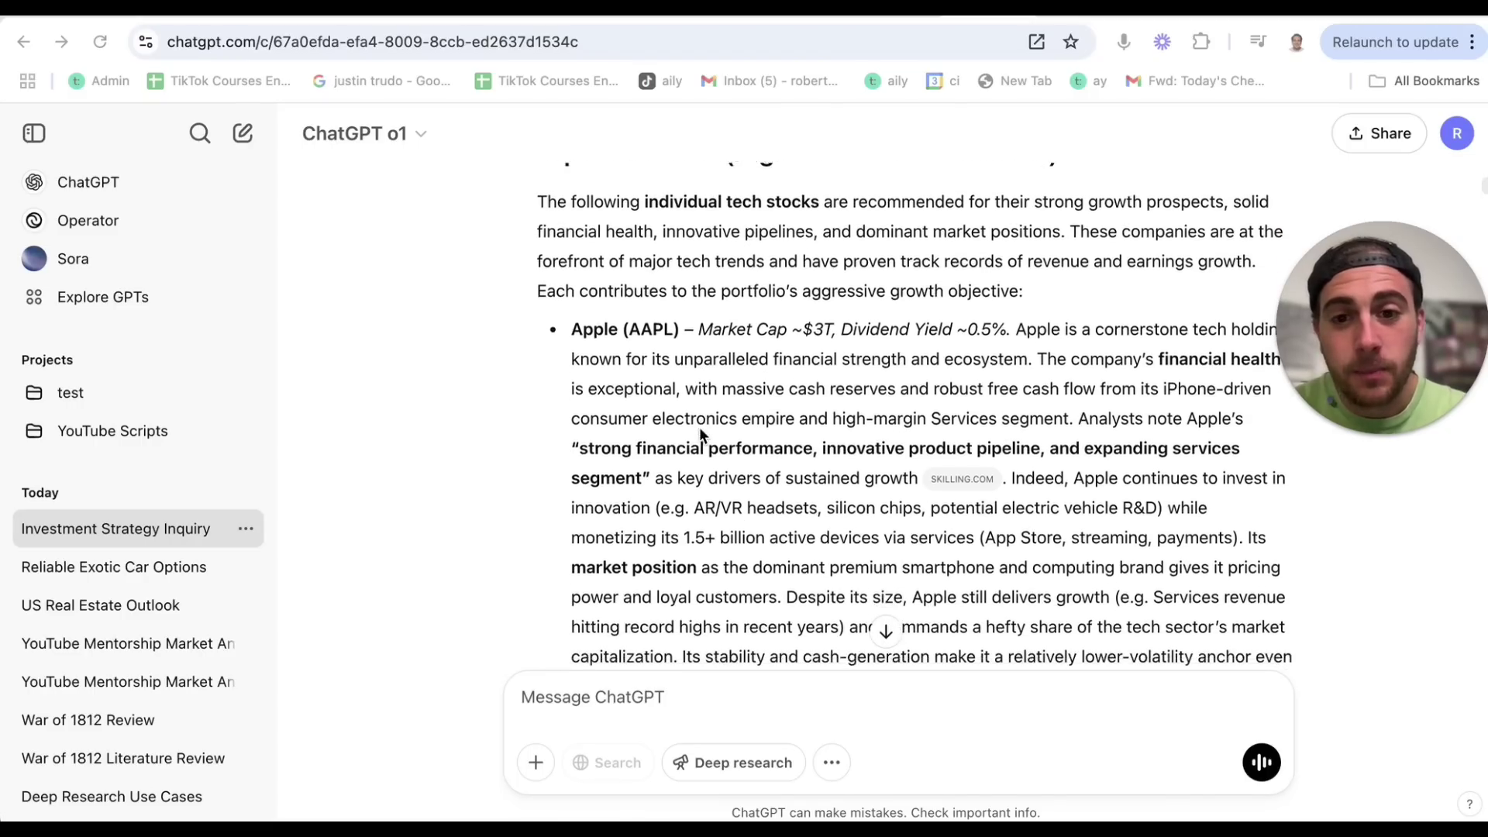
pyautogui.scroll(-10, 699, 426)
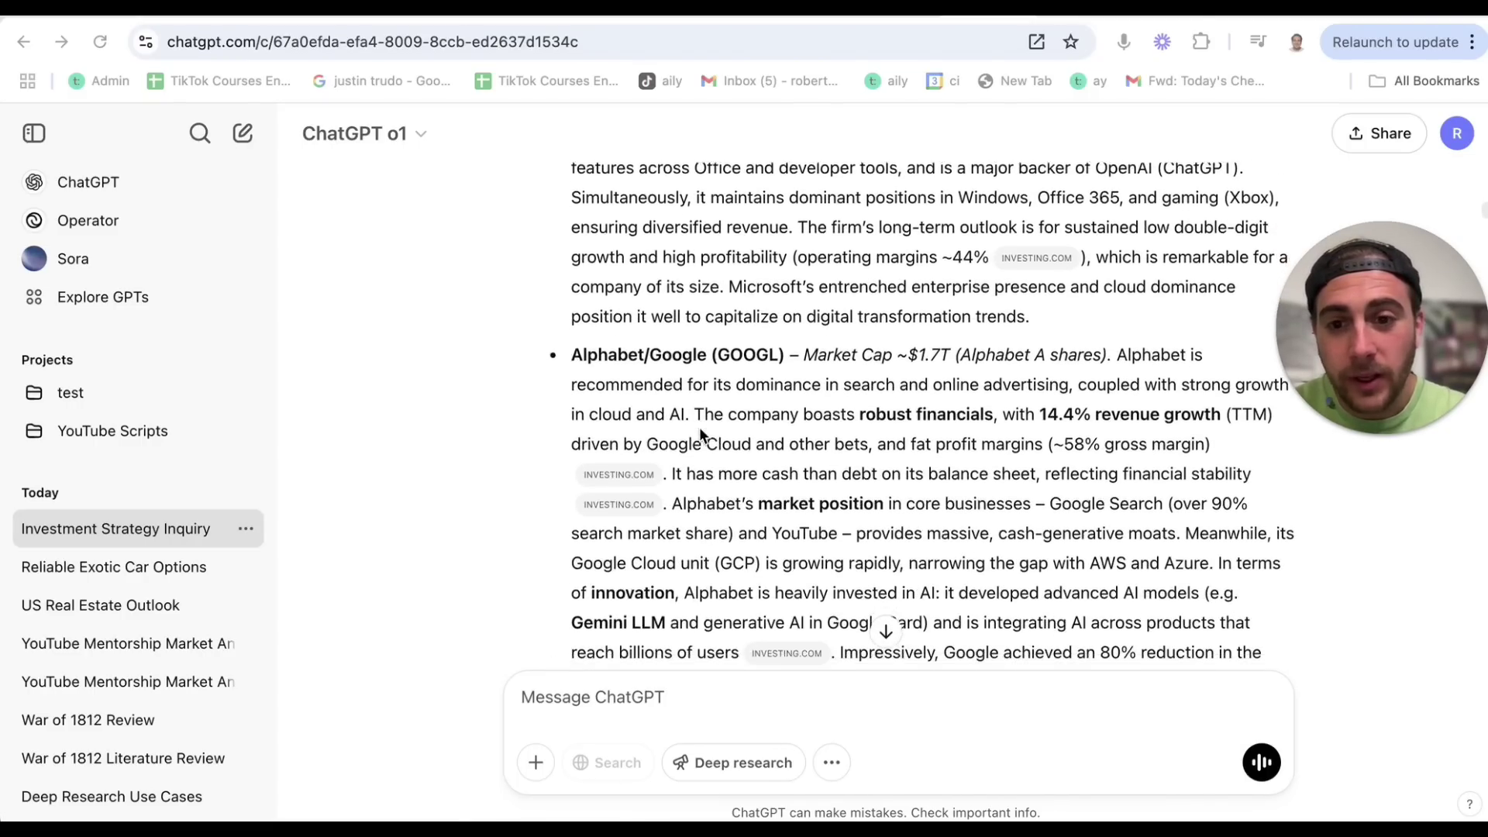
pyautogui.scroll(2, 698, 427)
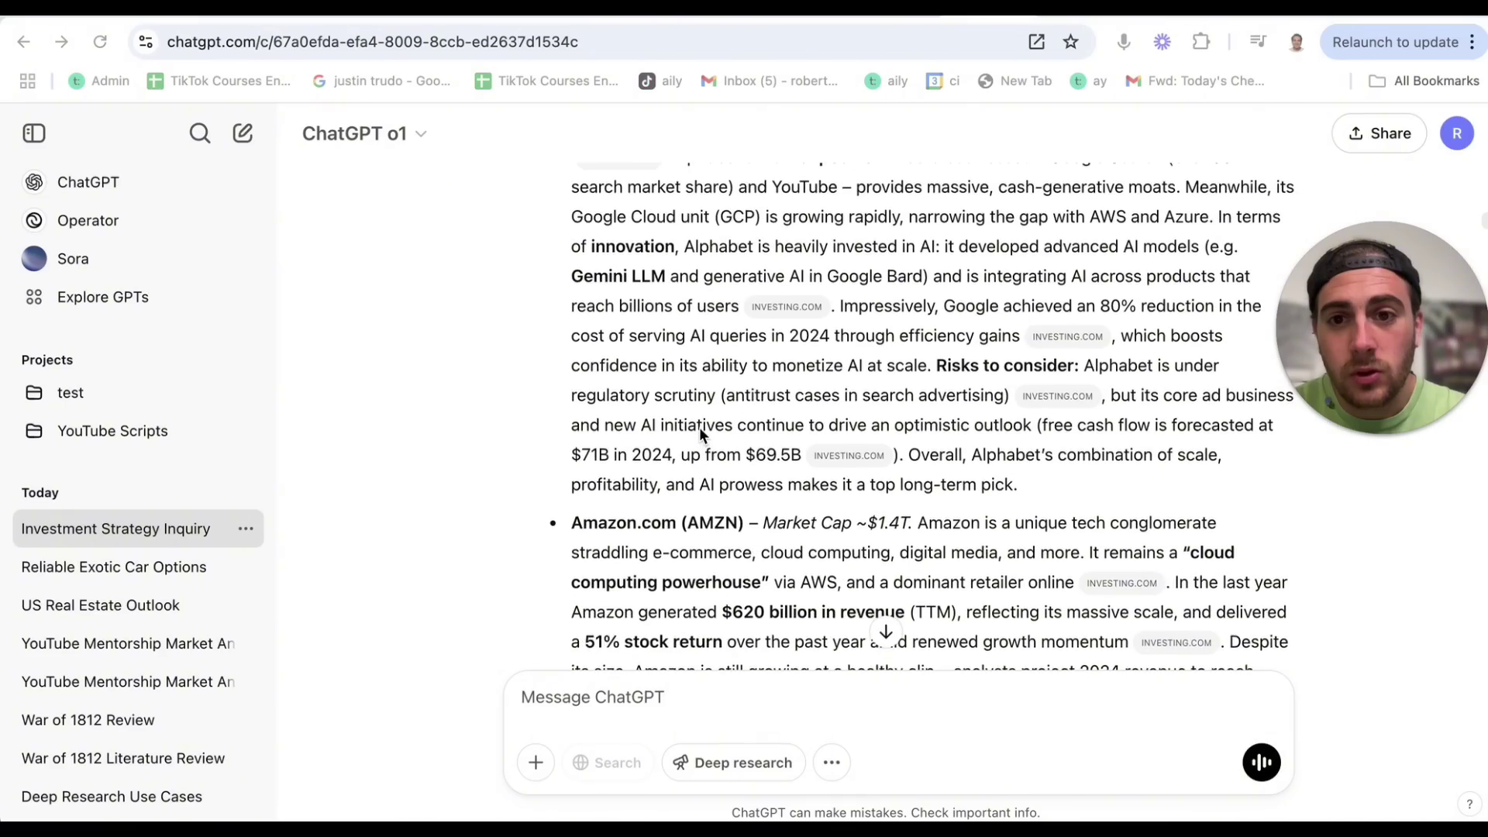
pyautogui.scroll(-8, 699, 427)
pyautogui.scroll(-11, 699, 427)
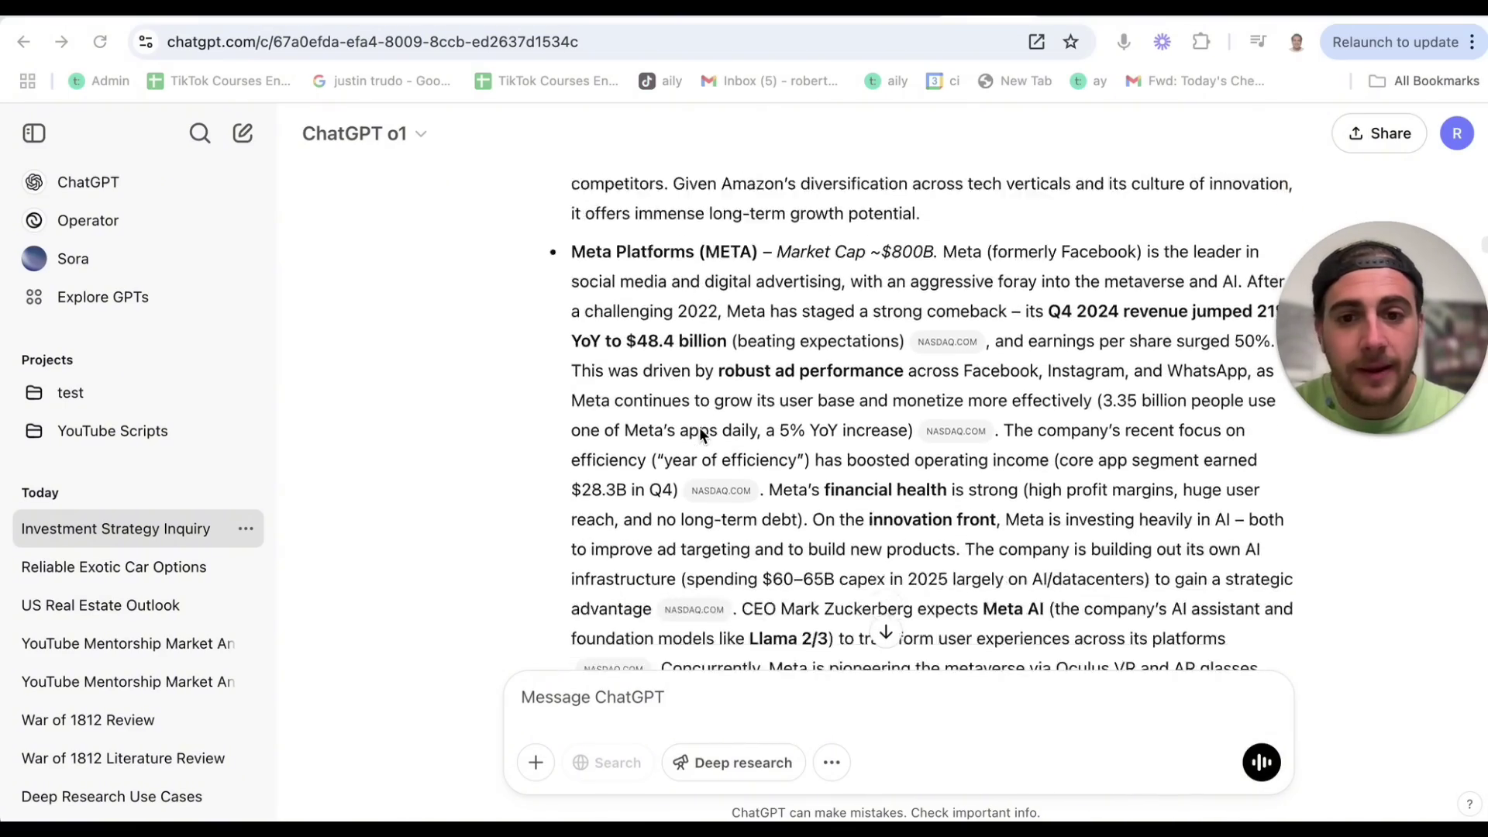
pyautogui.scroll(-4, 701, 432)
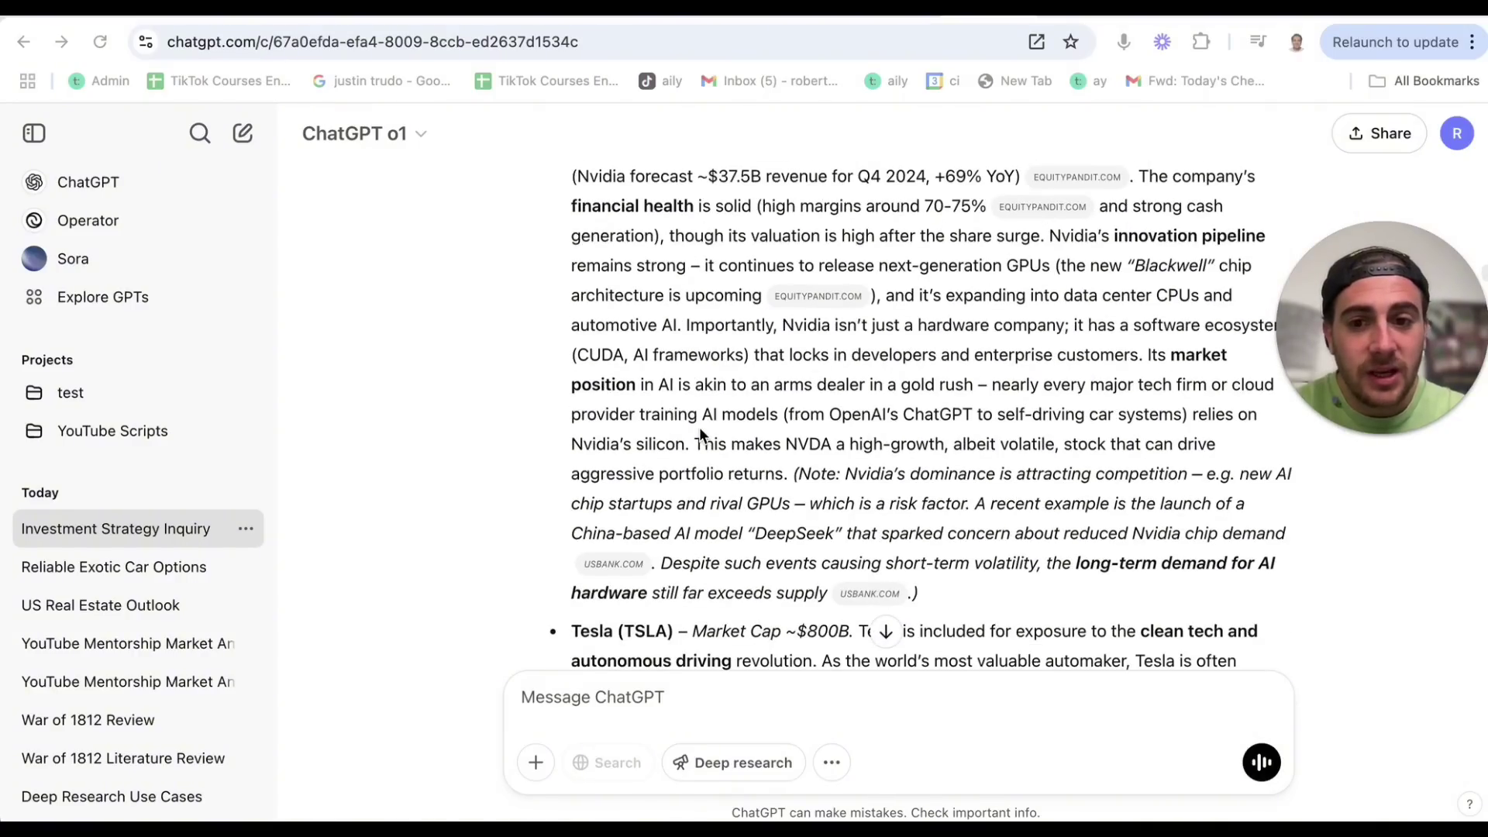
pyautogui.scroll(-4, 699, 432)
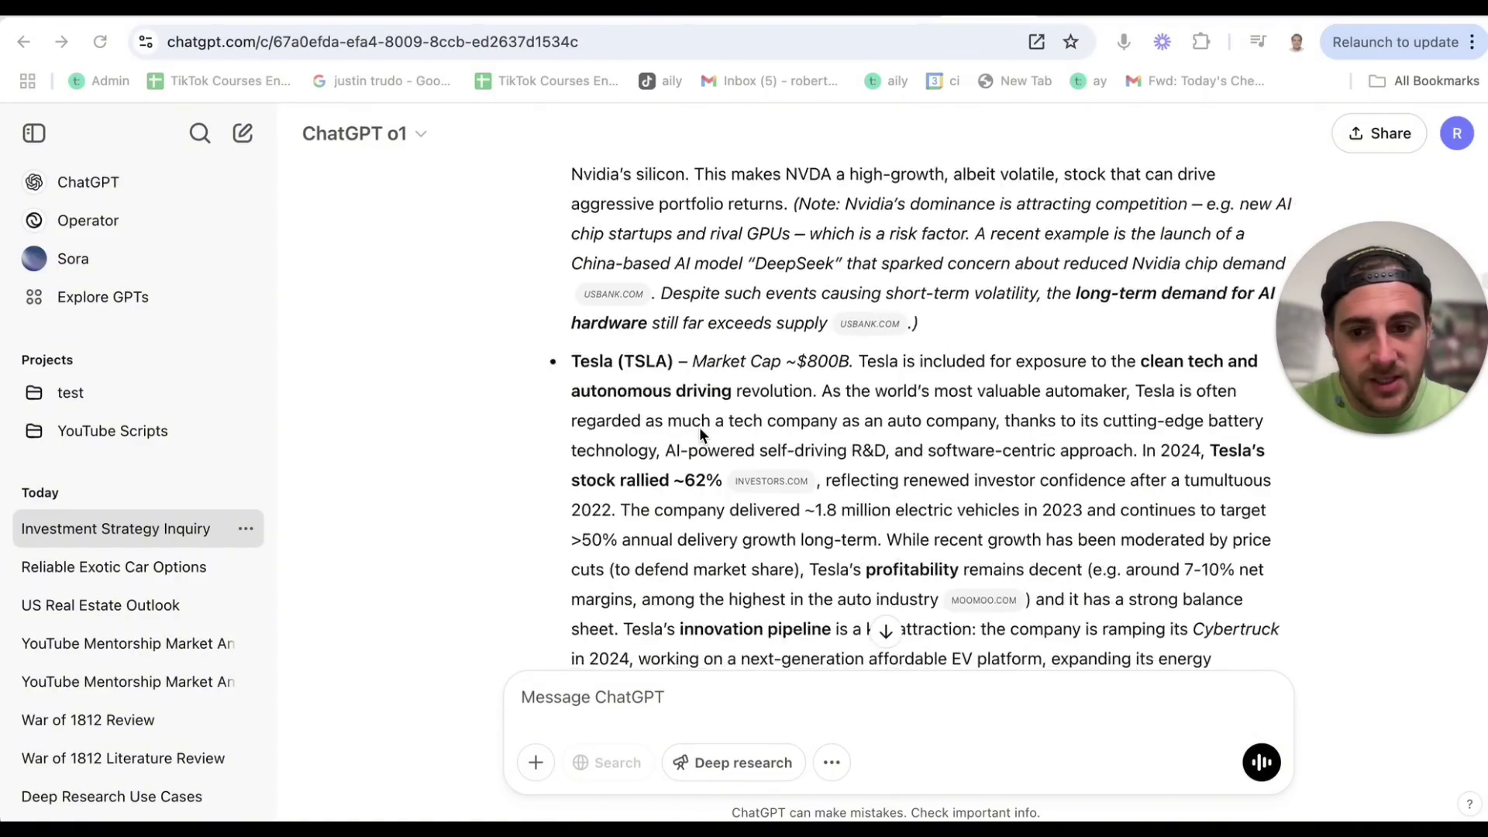
pyautogui.scroll(-6, 577, 369)
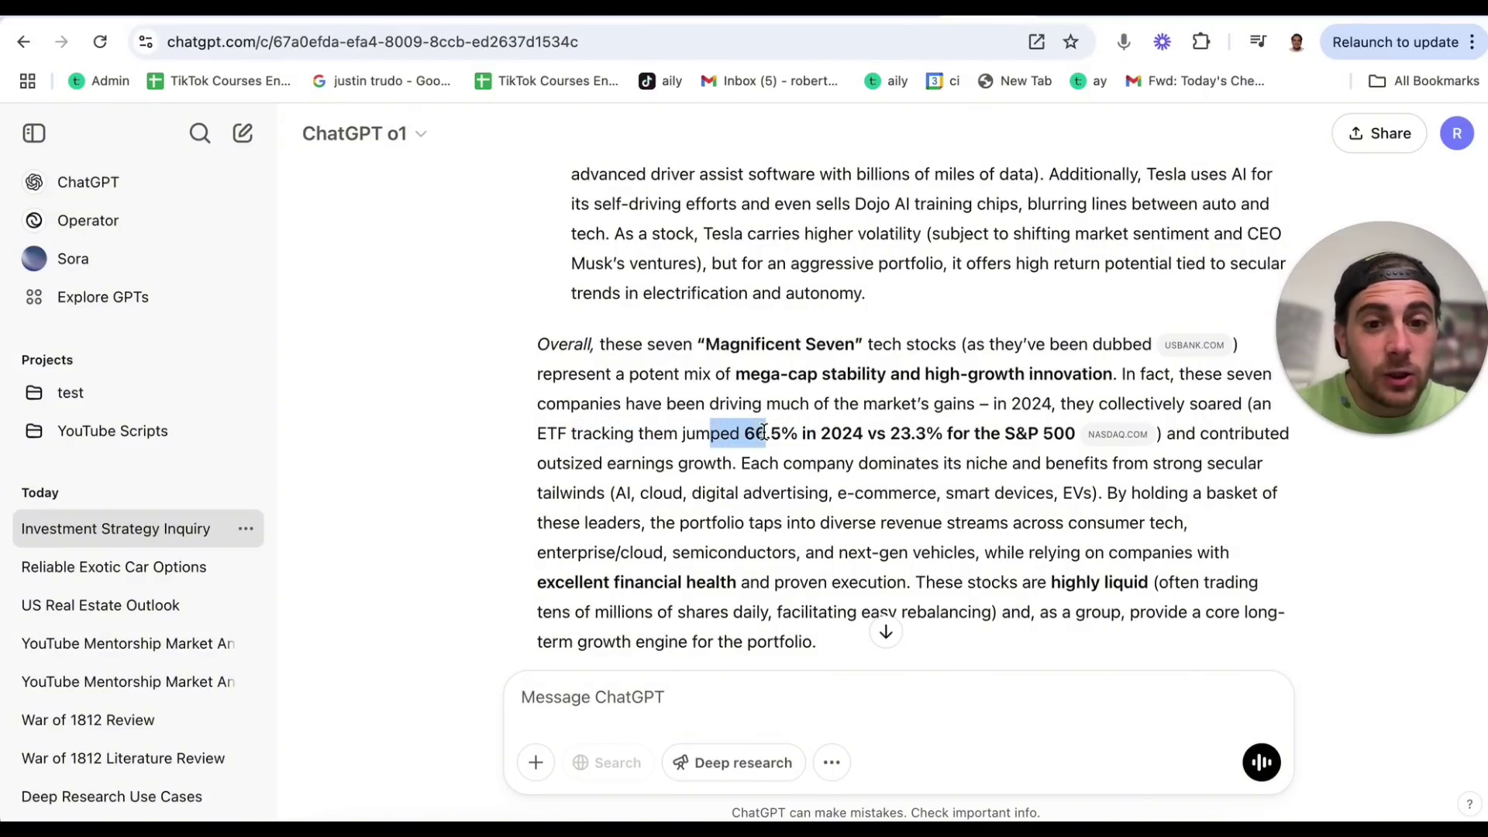
pyautogui.scroll(-3, 791, 453)
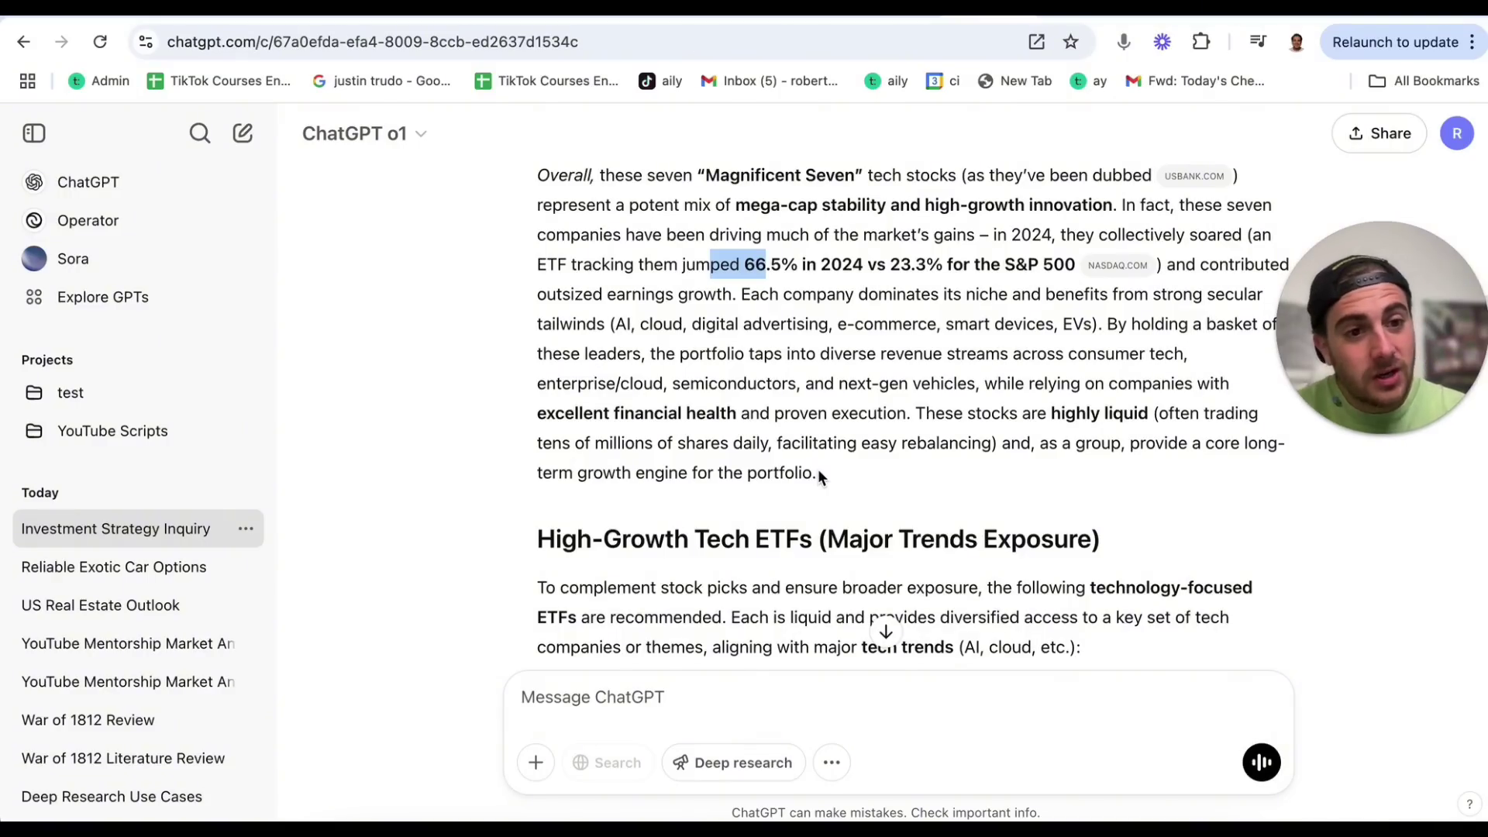
# Step: Skim the High-Growth Tech ETFs section, covering the broad tech, next-generation, cloud and cybersecurity funds, the additional options and the reasons for choosing ETFs
pyautogui.scroll(-6, 819, 475)
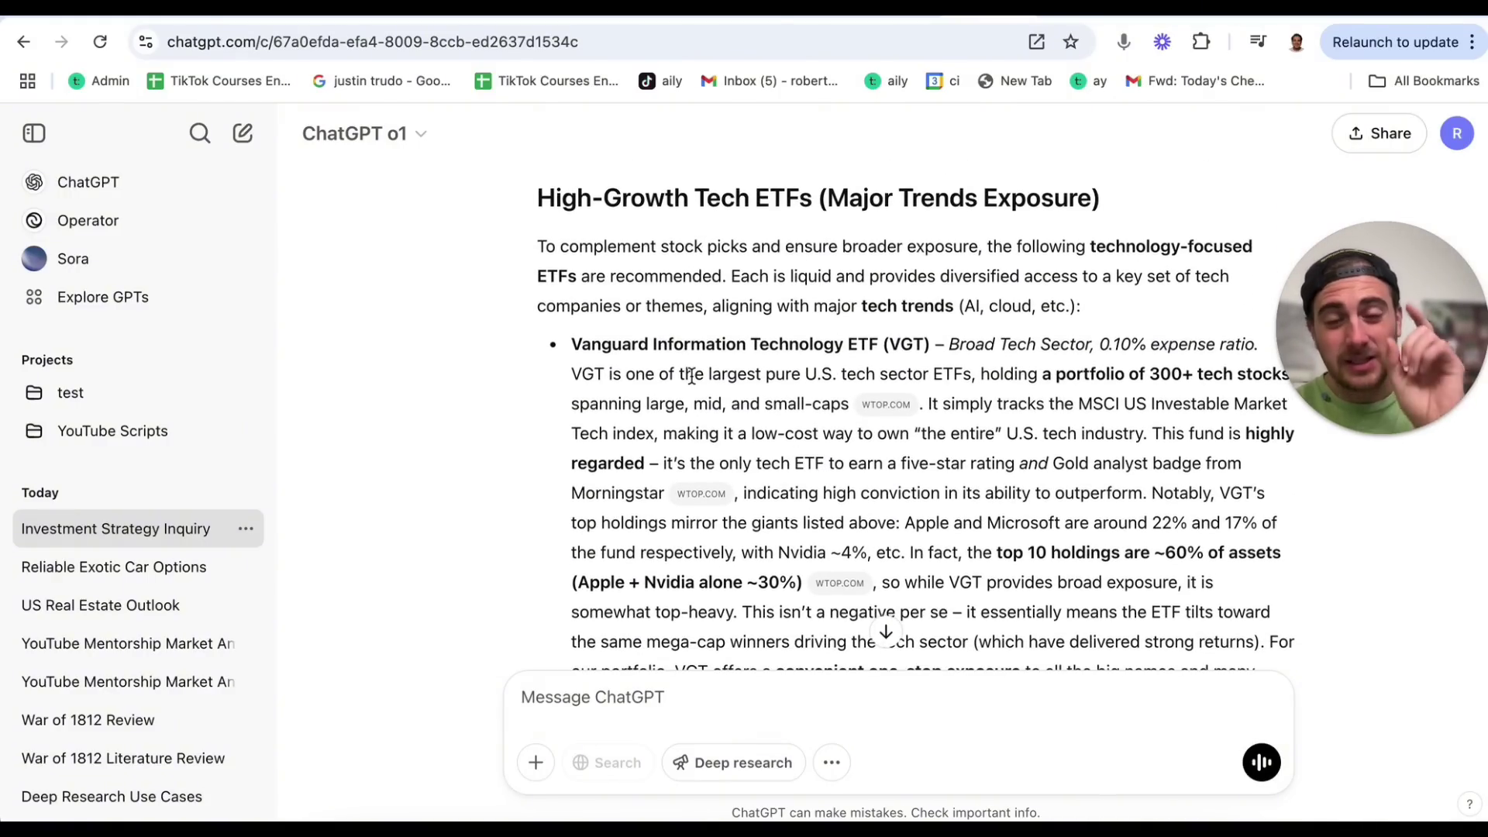
pyautogui.scroll(-3, 691, 376)
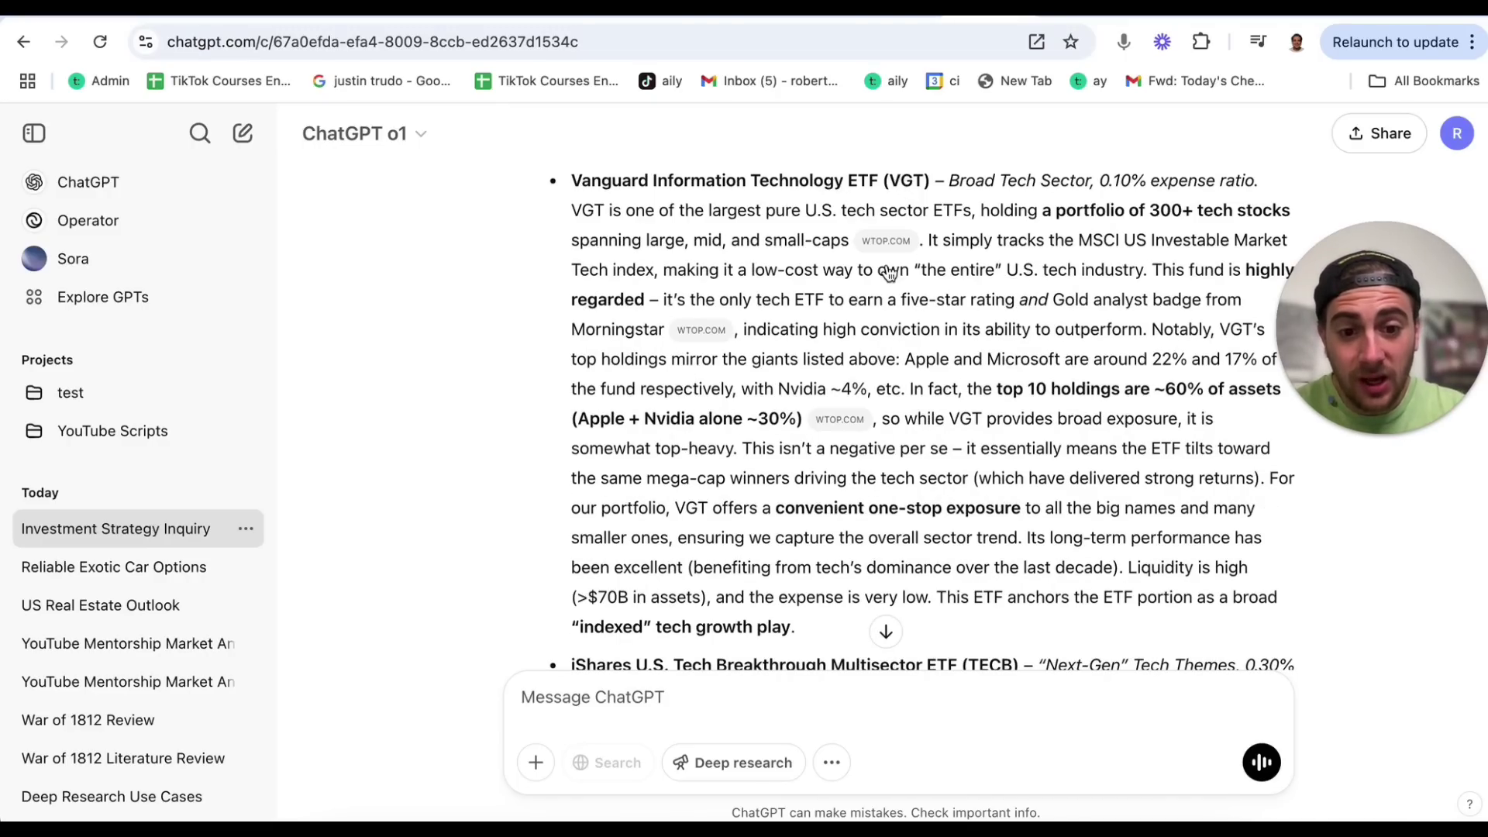
pyautogui.scroll(-12, 883, 364)
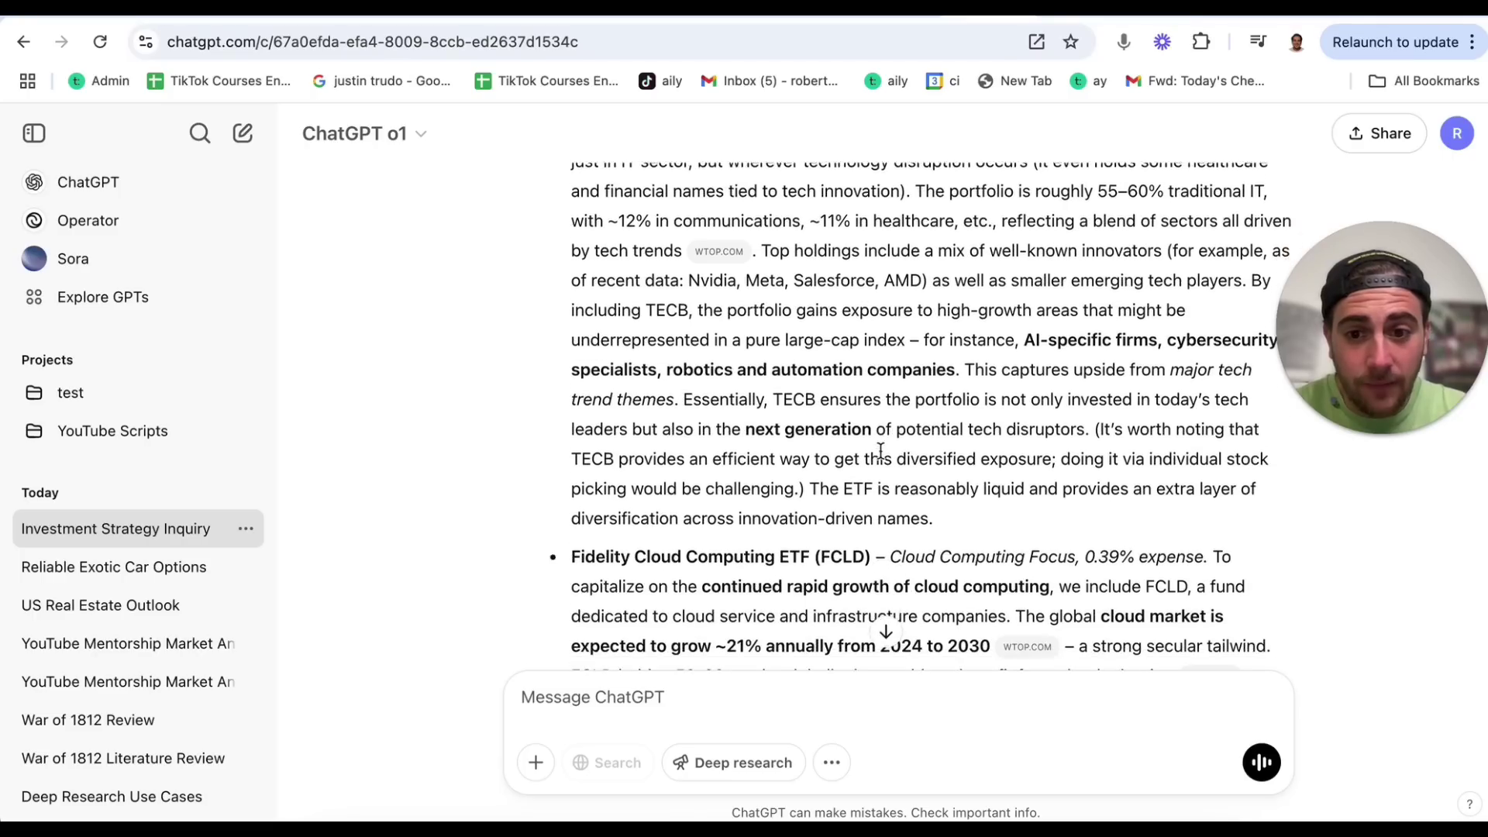
pyautogui.scroll(-3, 879, 450)
pyautogui.scroll(-12, 718, 435)
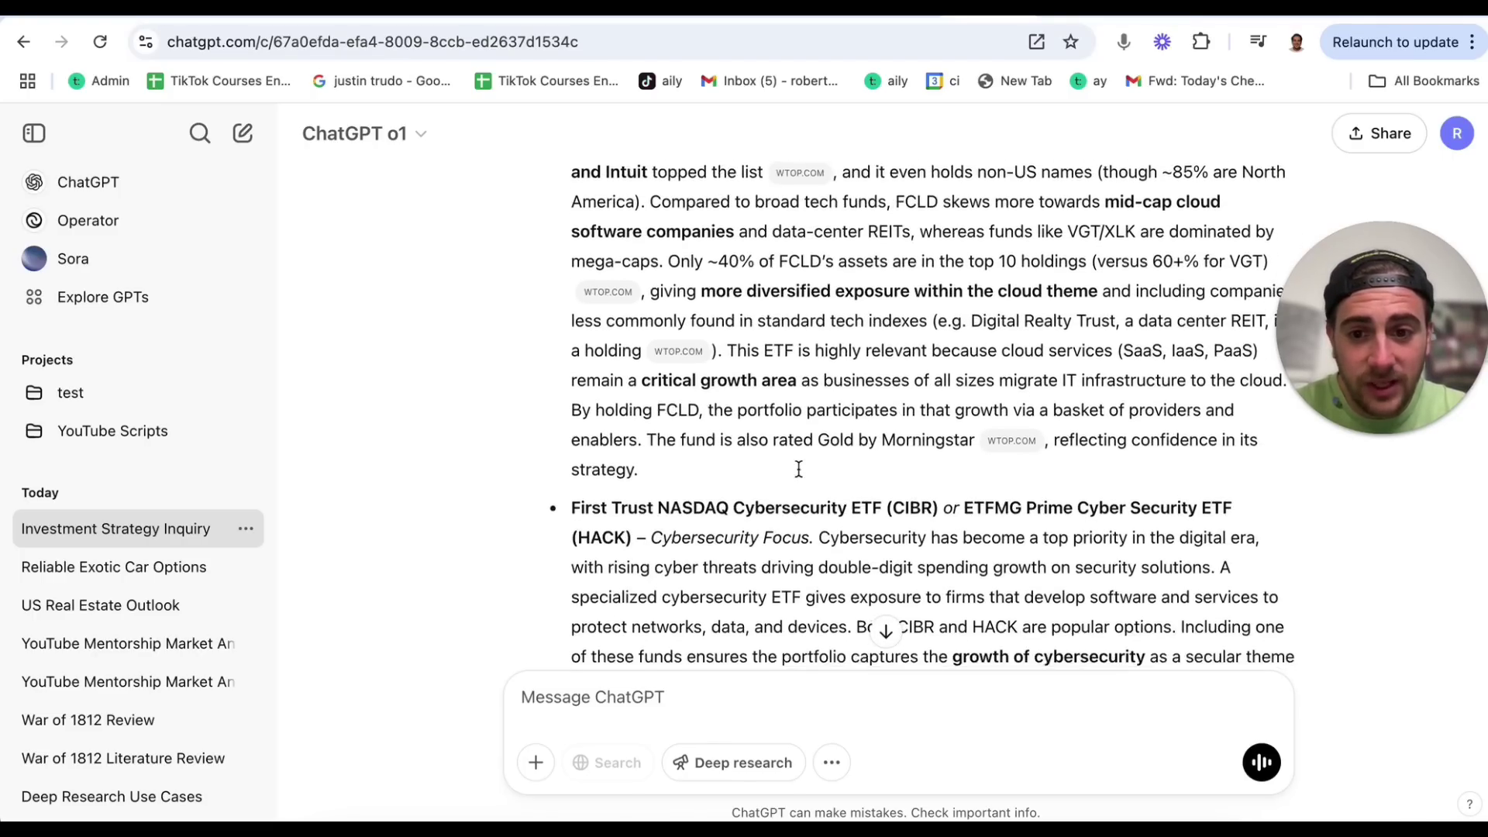
pyautogui.scroll(-10, 824, 468)
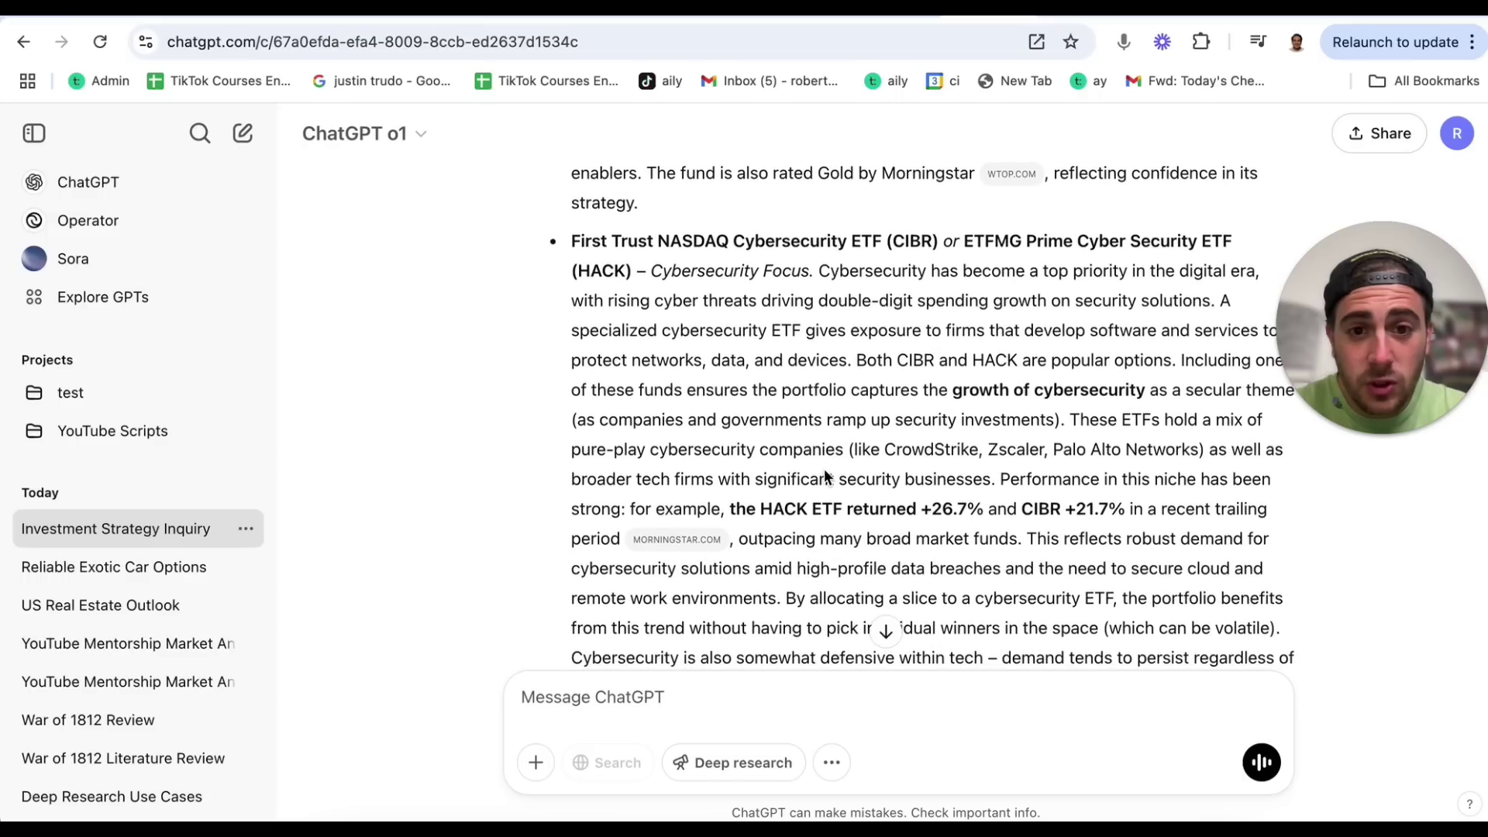
pyautogui.scroll(-1, 824, 471)
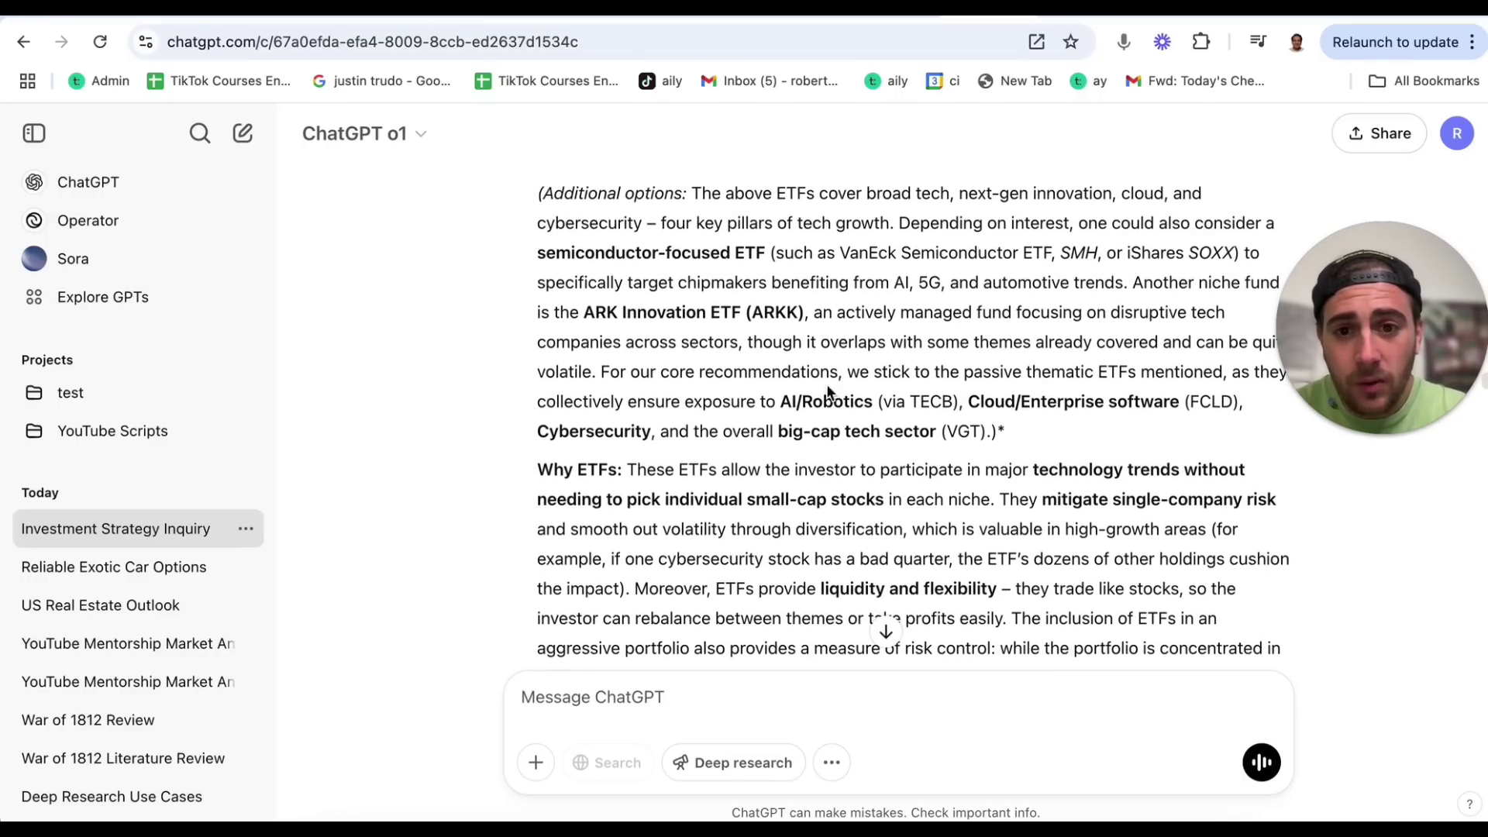
pyautogui.scroll(-15, 756, 403)
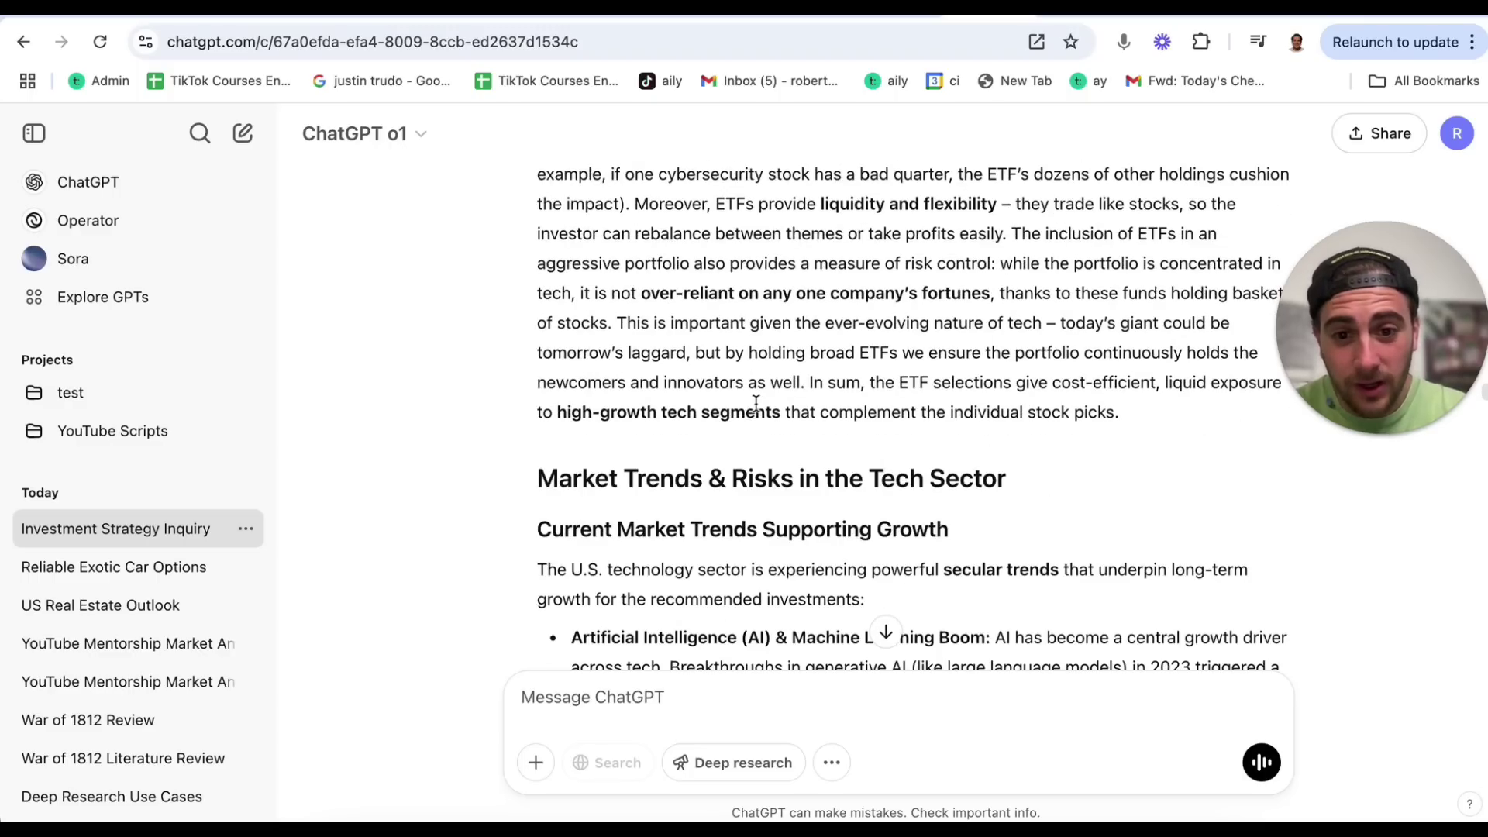
# Step: Skim the report's Market Trends & Risks in the Tech Sector section and its Liquidity Considerations down to the cash reserve item
pyautogui.scroll(5, 756, 402)
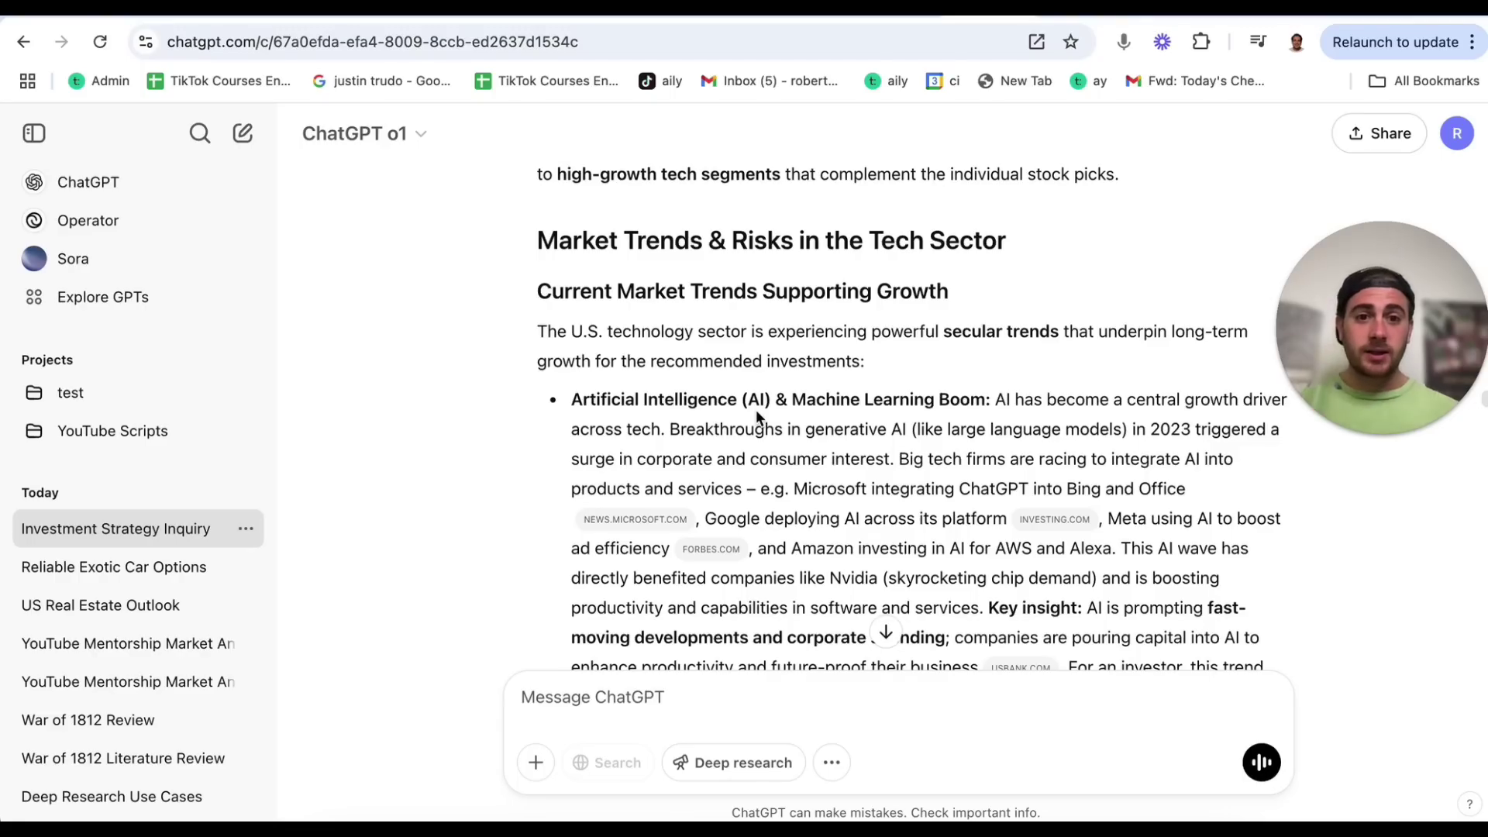
pyautogui.scroll(-12, 756, 411)
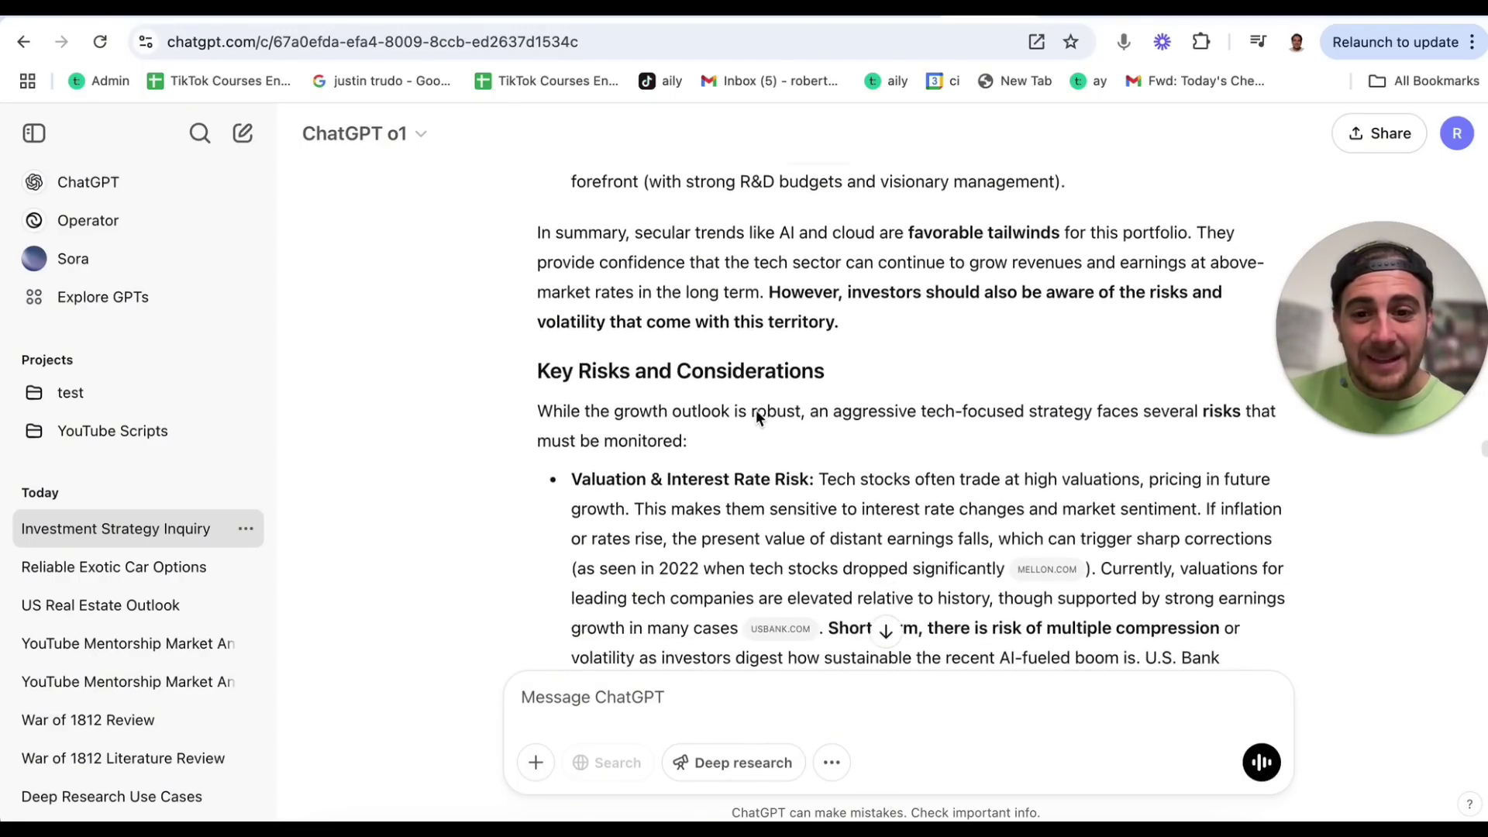
pyautogui.scroll(-2, 757, 410)
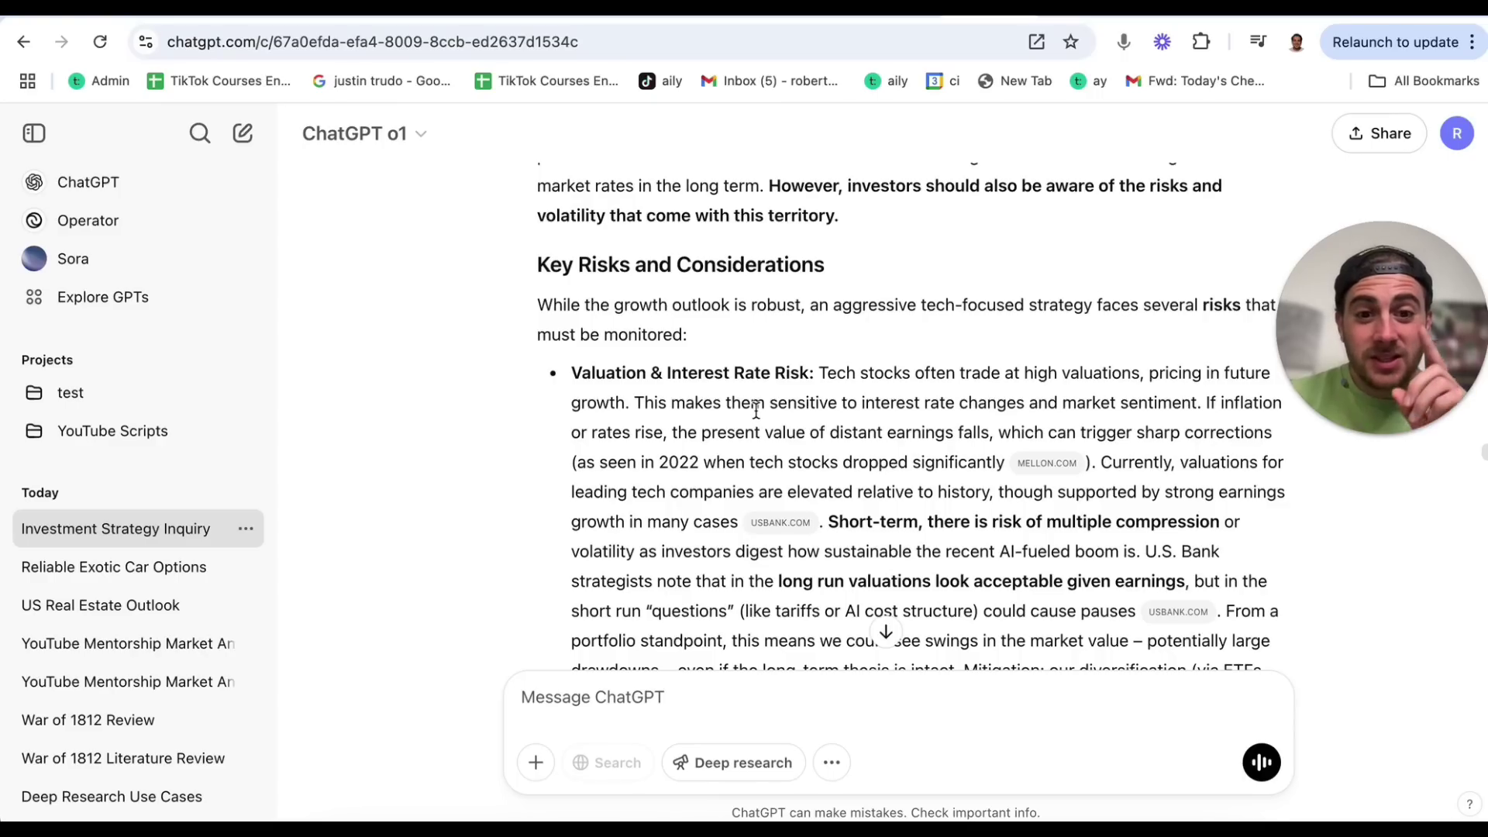
pyautogui.scroll(-4, 756, 410)
pyautogui.scroll(-7, 756, 433)
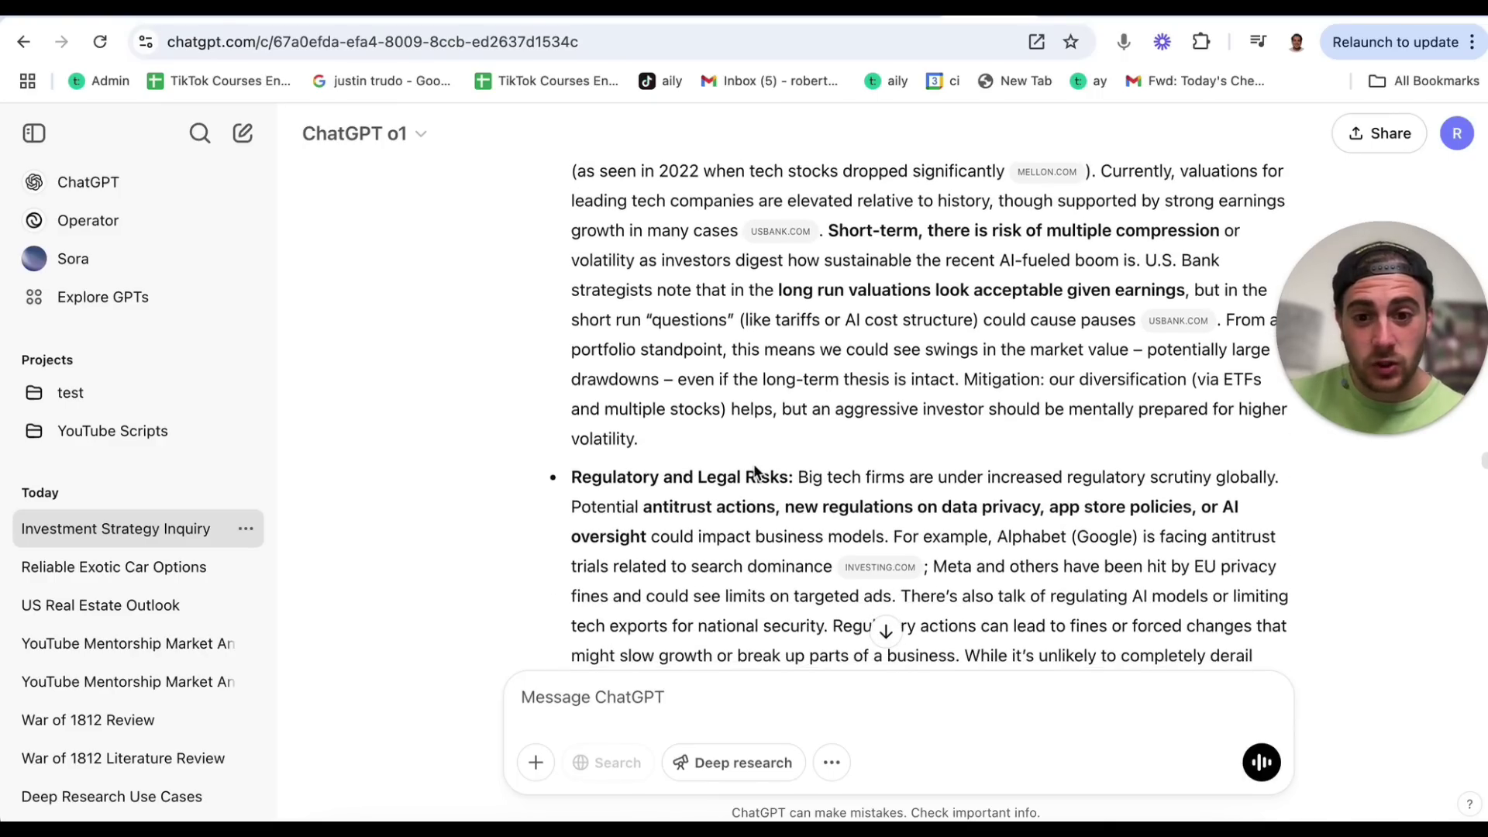
pyautogui.scroll(-15, 756, 471)
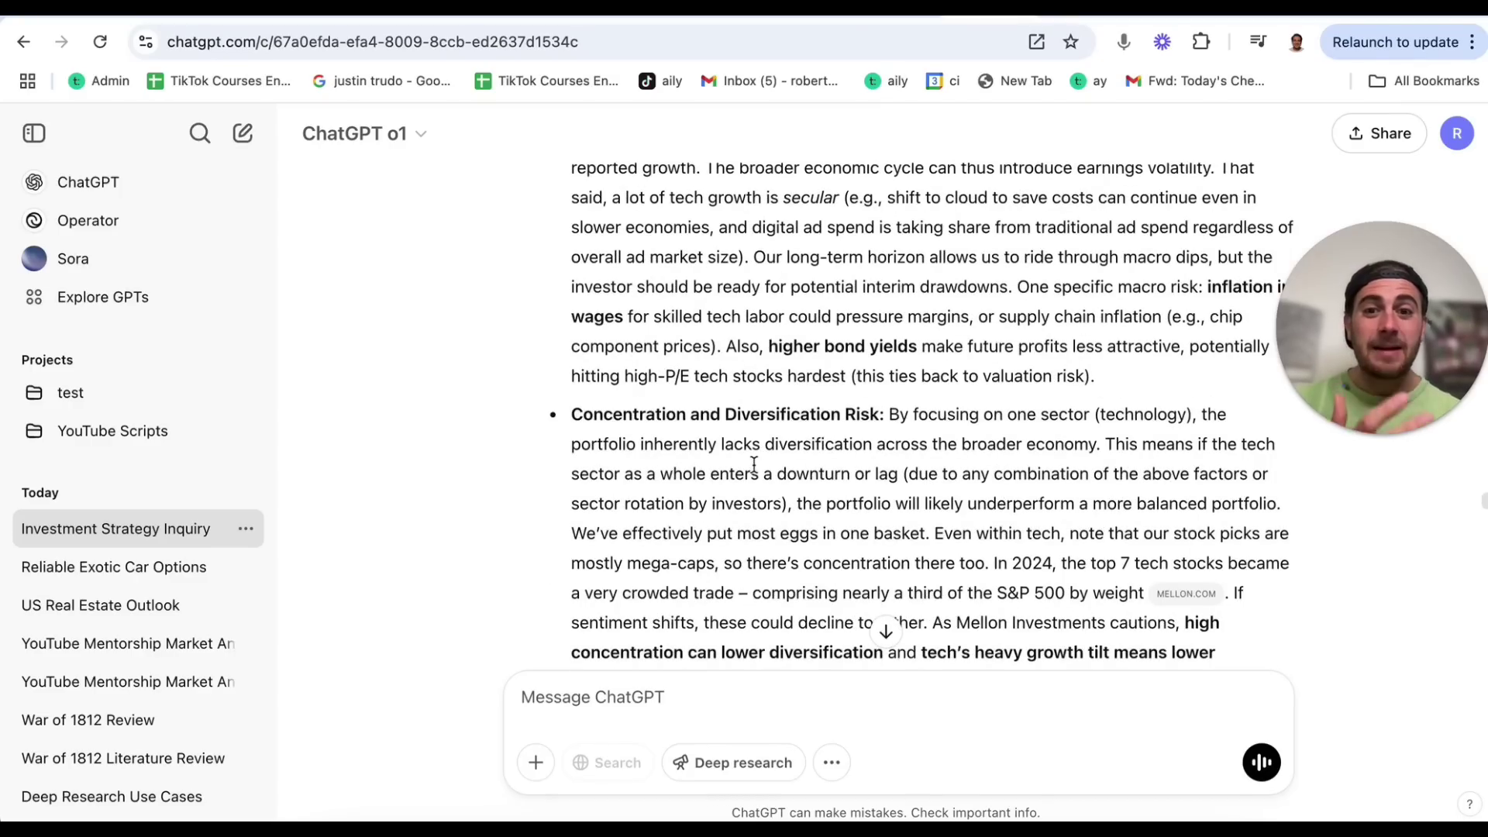
pyautogui.scroll(-10, 755, 465)
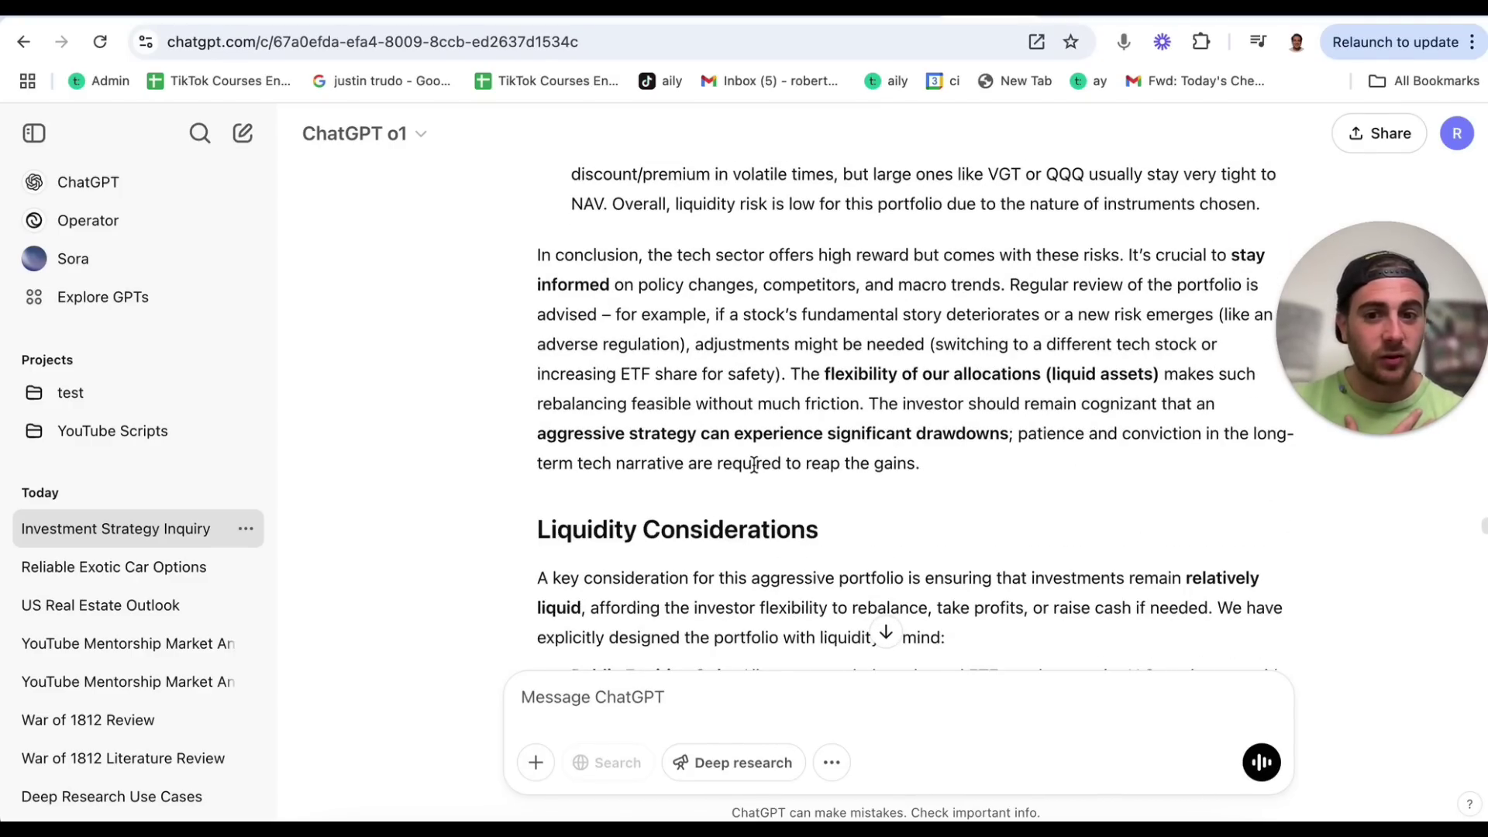
pyautogui.scroll(-9, 754, 465)
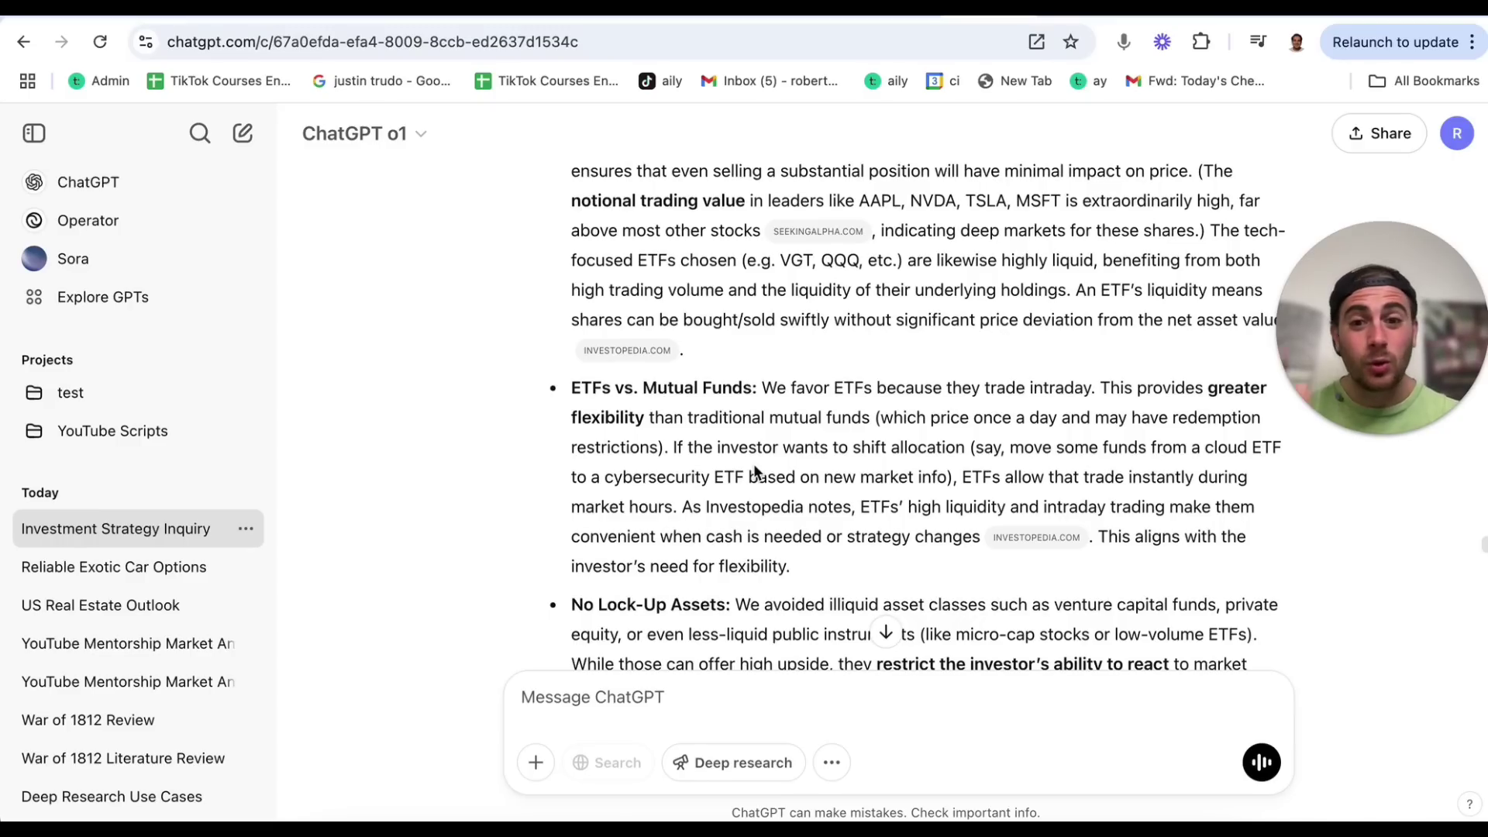
pyautogui.scroll(-10, 755, 468)
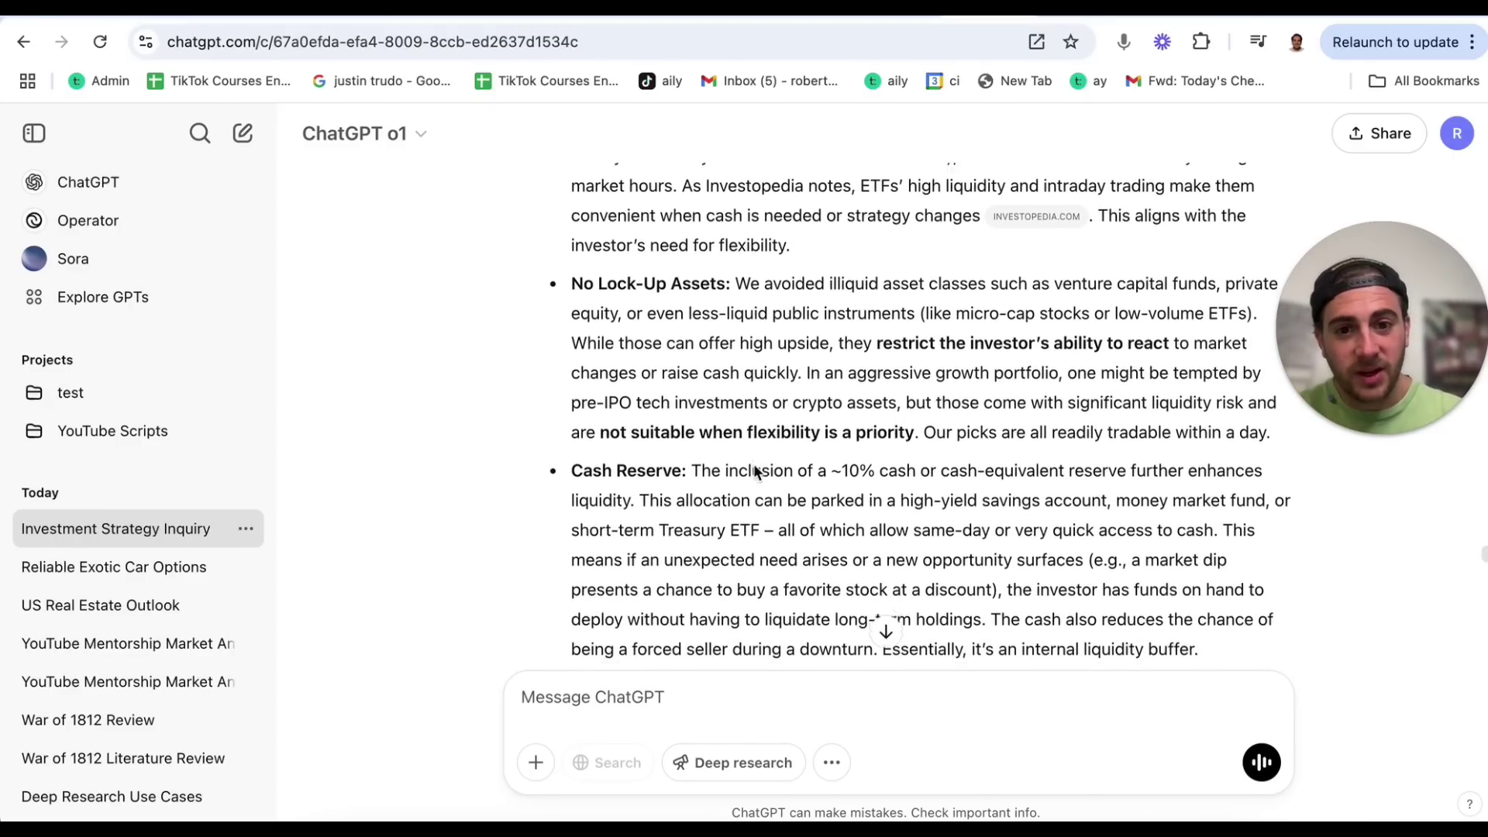